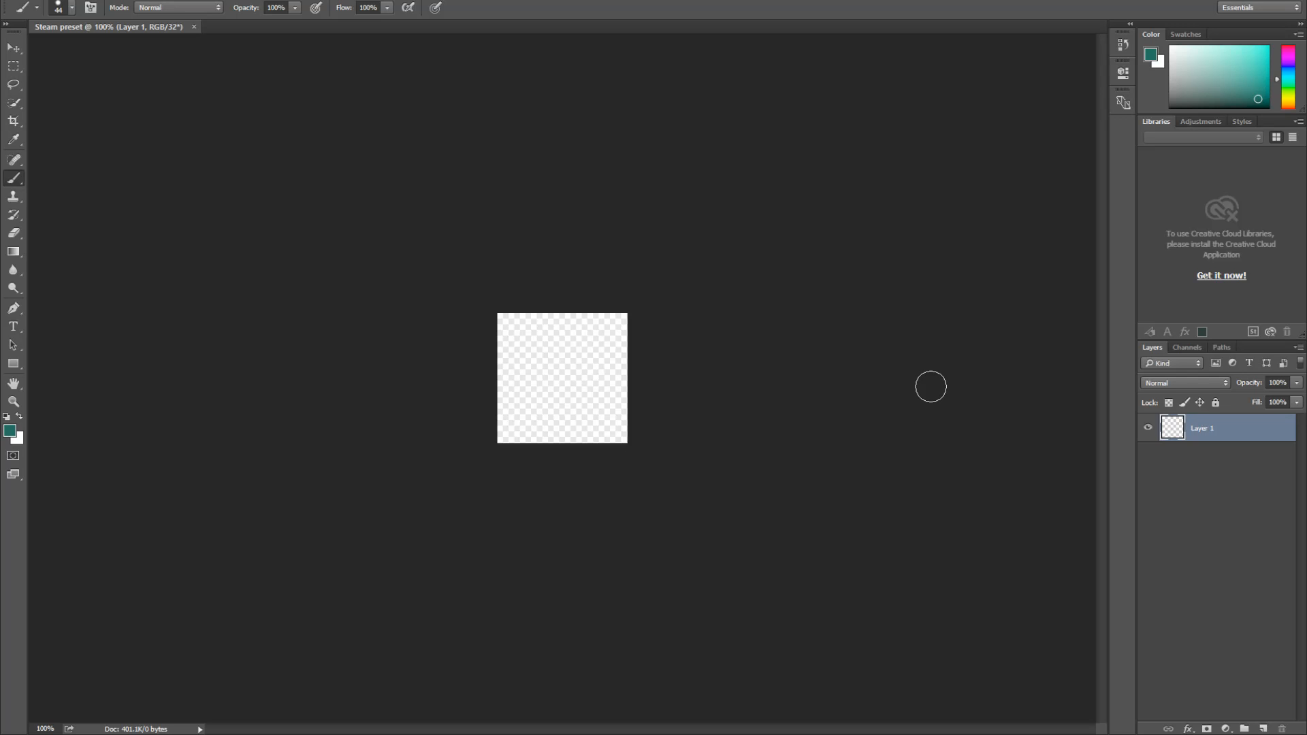
Set the Brush tool's size to 7 for painting on the empty layer
key("ctrl+plus")
key("ctrl+plus")
key("ctrl+plus")
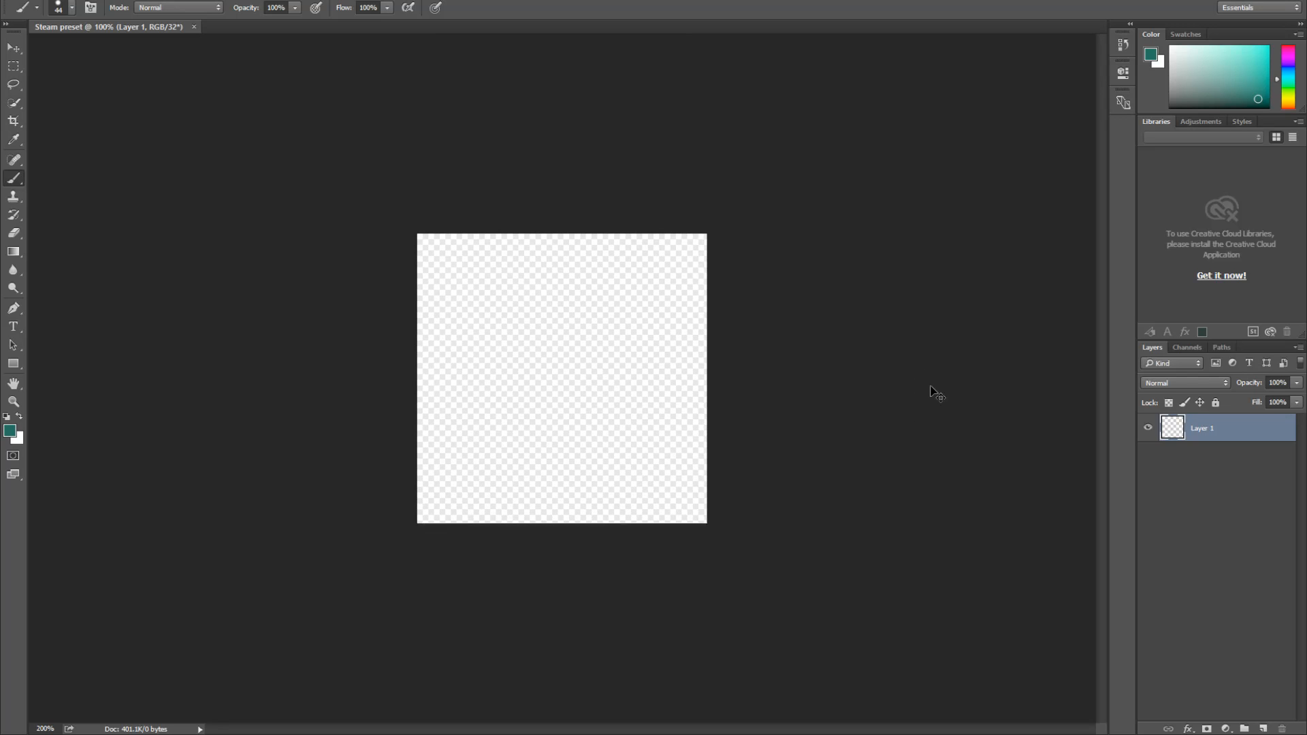
key("ctrl+plus")
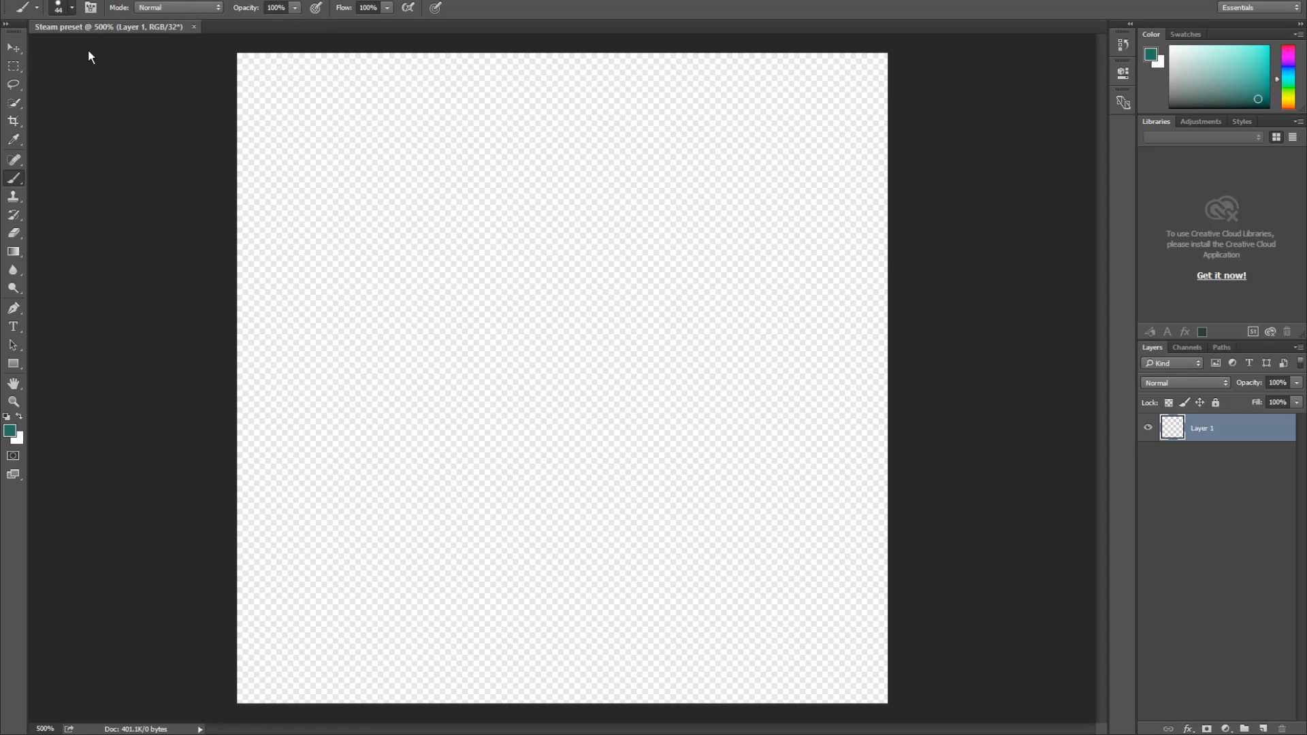
key("bracketleft")
key("bracketleft")
key("bracketleft")
key("bracketleft")
key("bracketright")
key("bracketright")
key("bracketright")
key("bracketright")
key("bracketright")
key("bracketright")
Change the foreground colour to a saturated medium green
left_click_drag(1283, 109, 1284, 117)
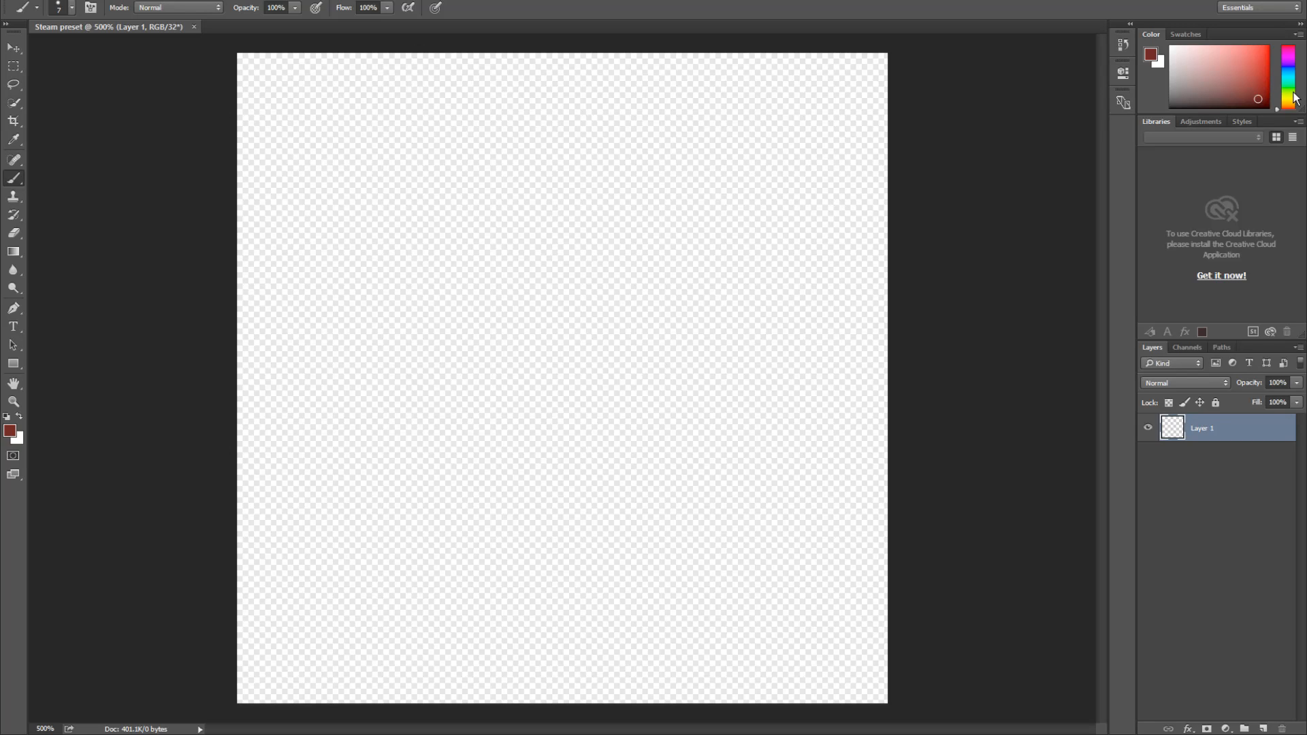
mouse_move(1293, 97)
left_mouse_down()
mouse_move(1291, 86)
mouse_move(1268, 100)
mouse_move(1270, 81)
left_mouse_up()
left_click(1264, 86)
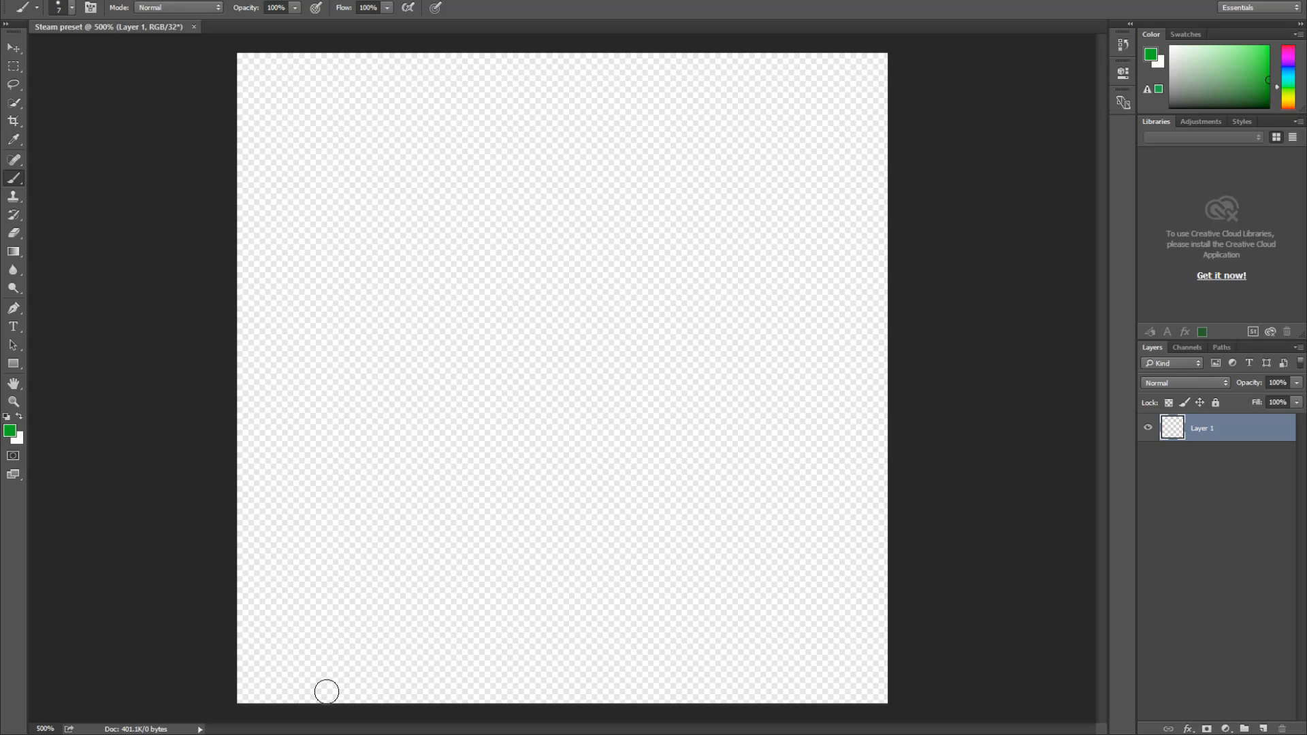
Try painting a thick green arch across the lower part of the canvas and undo its strokes
mouse_move(321, 693)
left_mouse_down()
mouse_move(370, 561)
mouse_move(322, 567)
mouse_move(383, 550)
mouse_move(359, 553)
mouse_move(391, 533)
mouse_move(420, 528)
mouse_move(372, 540)
mouse_move(492, 512)
mouse_move(395, 528)
mouse_move(641, 485)
mouse_move(566, 489)
mouse_move(714, 492)
mouse_move(668, 488)
mouse_move(724, 495)
mouse_move(783, 526)
mouse_move(761, 510)
mouse_move(678, 504)
mouse_move(742, 504)
mouse_move(622, 492)
mouse_move(711, 505)
mouse_move(622, 493)
mouse_move(466, 511)
mouse_move(411, 548)
mouse_move(323, 572)
mouse_move(296, 599)
mouse_move(300, 688)
mouse_move(322, 587)
mouse_move(355, 572)
left_mouse_up()
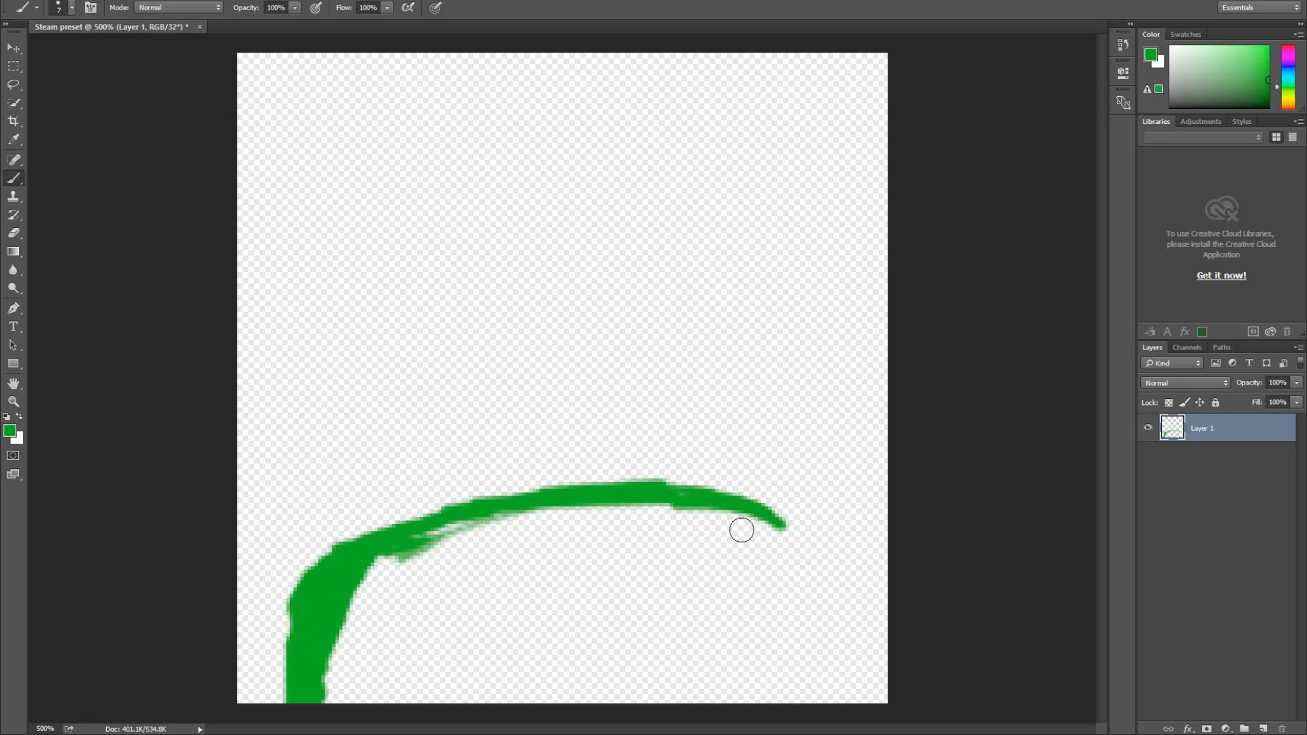
mouse_move(780, 525)
left_mouse_down()
mouse_move(779, 687)
mouse_move(793, 592)
mouse_move(783, 555)
mouse_move(803, 647)
mouse_move(823, 674)
mouse_move(782, 688)
mouse_move(816, 696)
left_mouse_up()
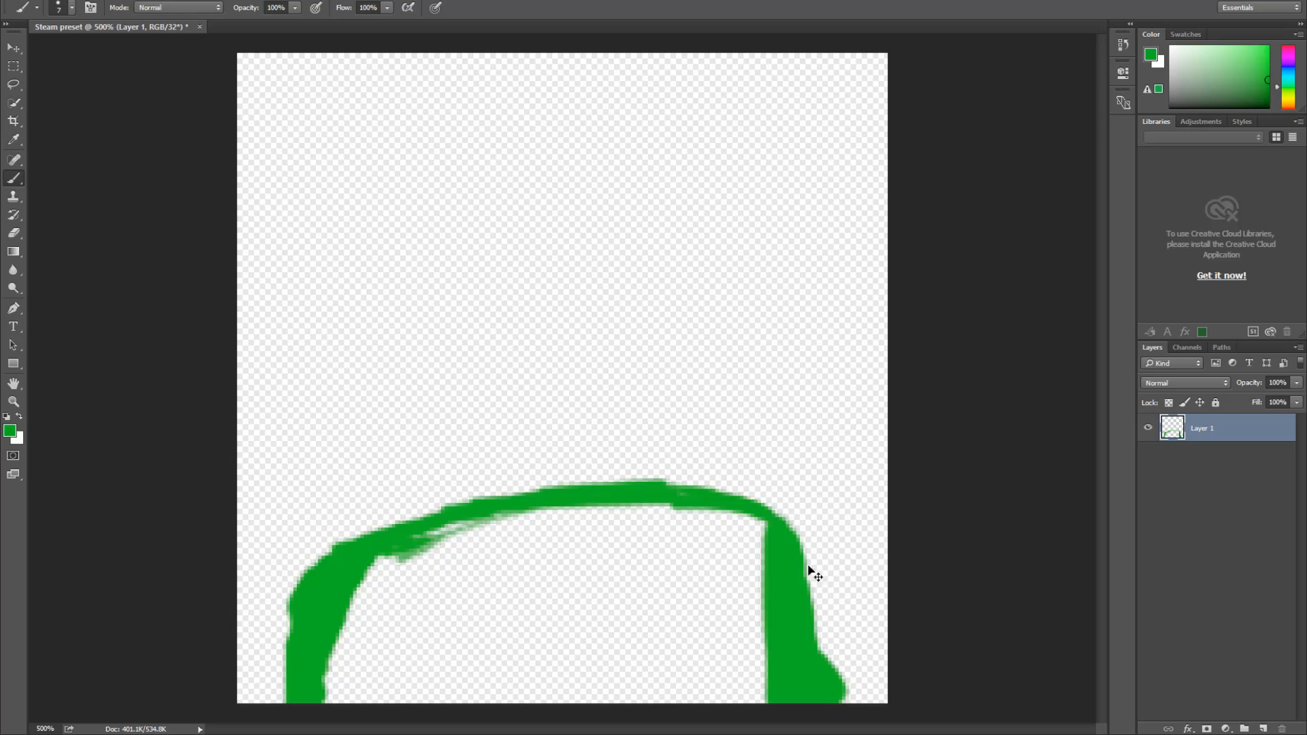
key("ctrl+alt+z")
key("ctrl+alt+z")
key("ctrl+alt+z")
key("ctrl+alt+z")
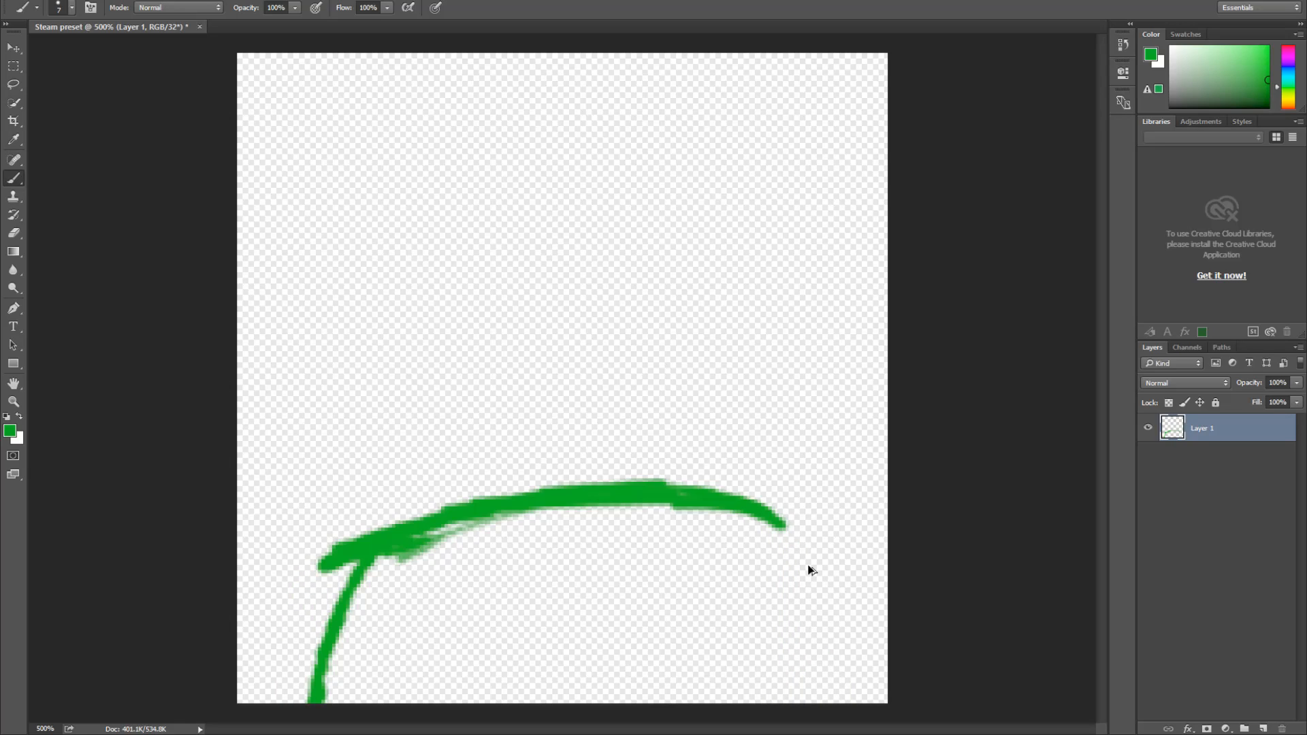
key("ctrl+alt+z")
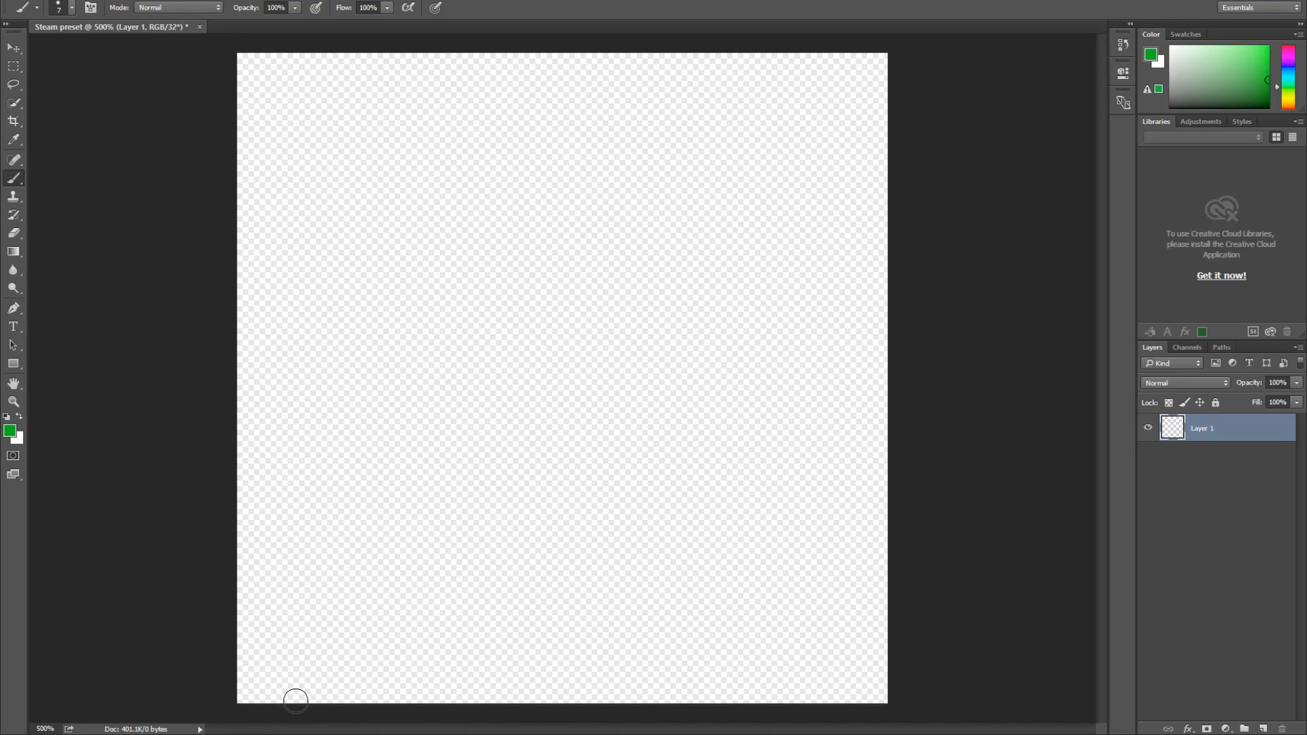
Paint a thin green arch along the lower canvas and freehand test strokes of varying thickness above it
mouse_move(300, 703)
left_mouse_down()
mouse_move(307, 580)
mouse_move(329, 554)
mouse_move(441, 529)
mouse_move(620, 518)
mouse_move(770, 540)
mouse_move(812, 616)
mouse_move(819, 729)
left_mouse_up()
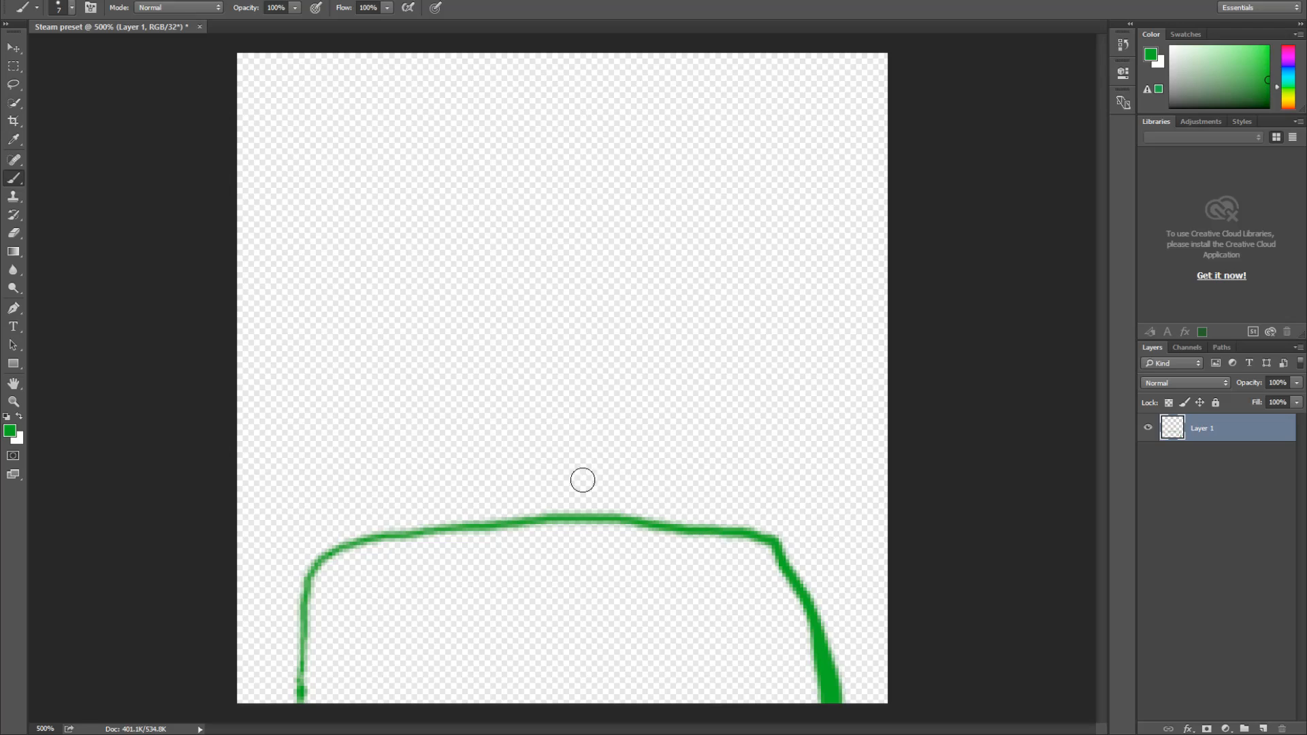
mouse_move(448, 474)
left_mouse_down()
mouse_move(551, 423)
mouse_move(563, 452)
mouse_move(549, 315)
left_mouse_up()
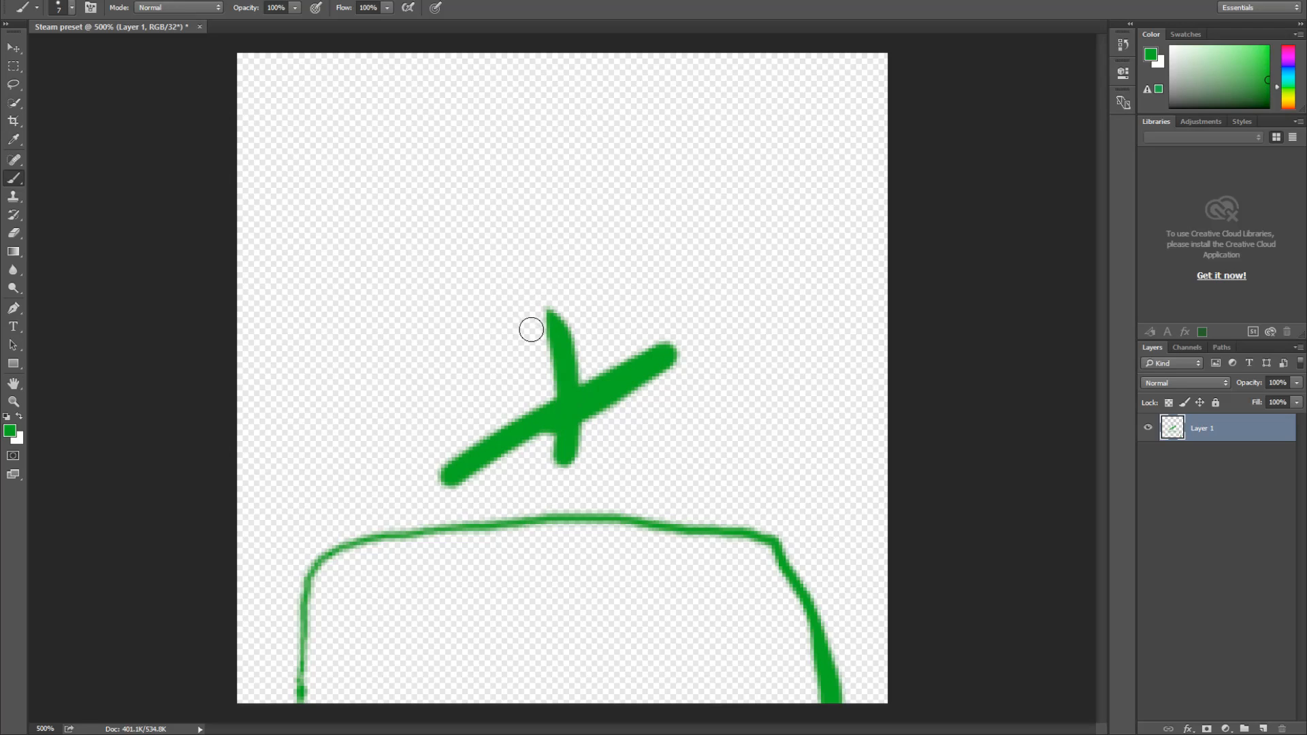
mouse_move(504, 383)
left_mouse_down()
mouse_move(566, 283)
mouse_move(658, 240)
mouse_move(621, 295)
mouse_move(635, 372)
mouse_move(676, 254)
left_mouse_up()
left_click_drag(643, 318, 747, 294)
left_click_drag(746, 297, 678, 346)
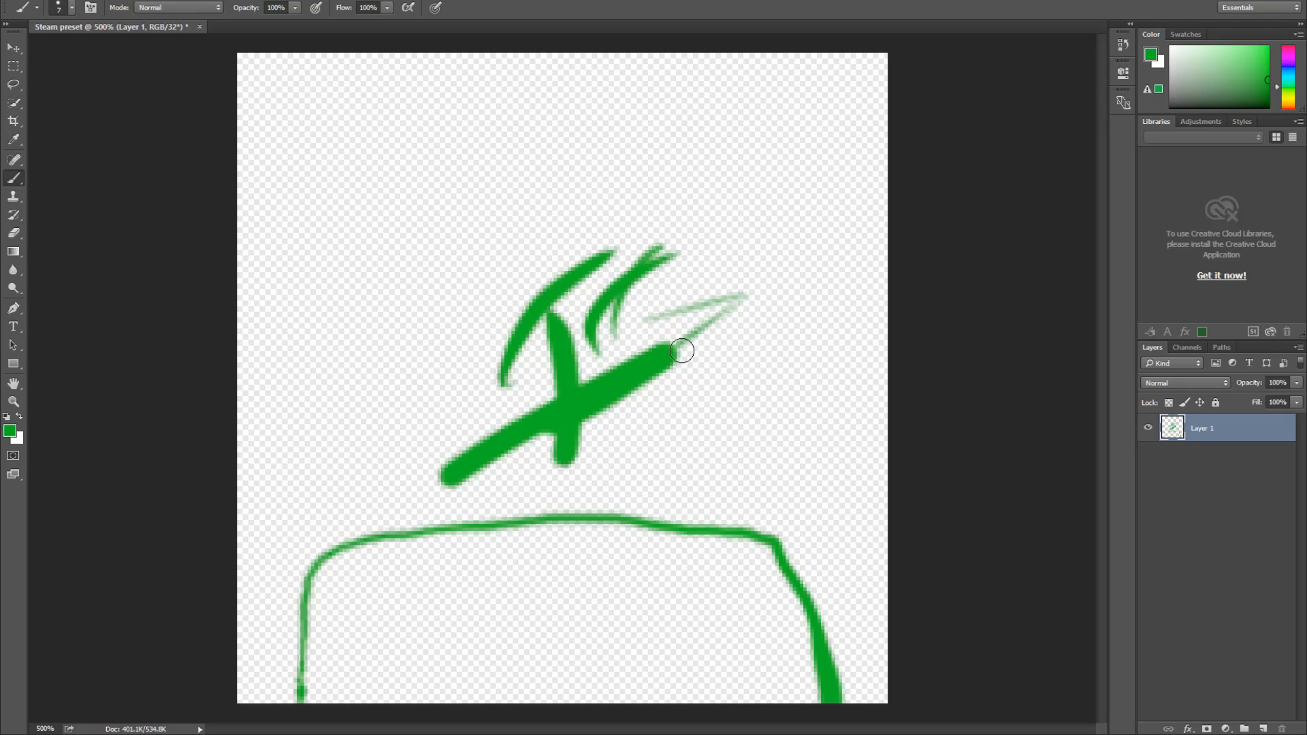
left_click_drag(599, 350, 663, 271)
left_click_drag(661, 276, 649, 362)
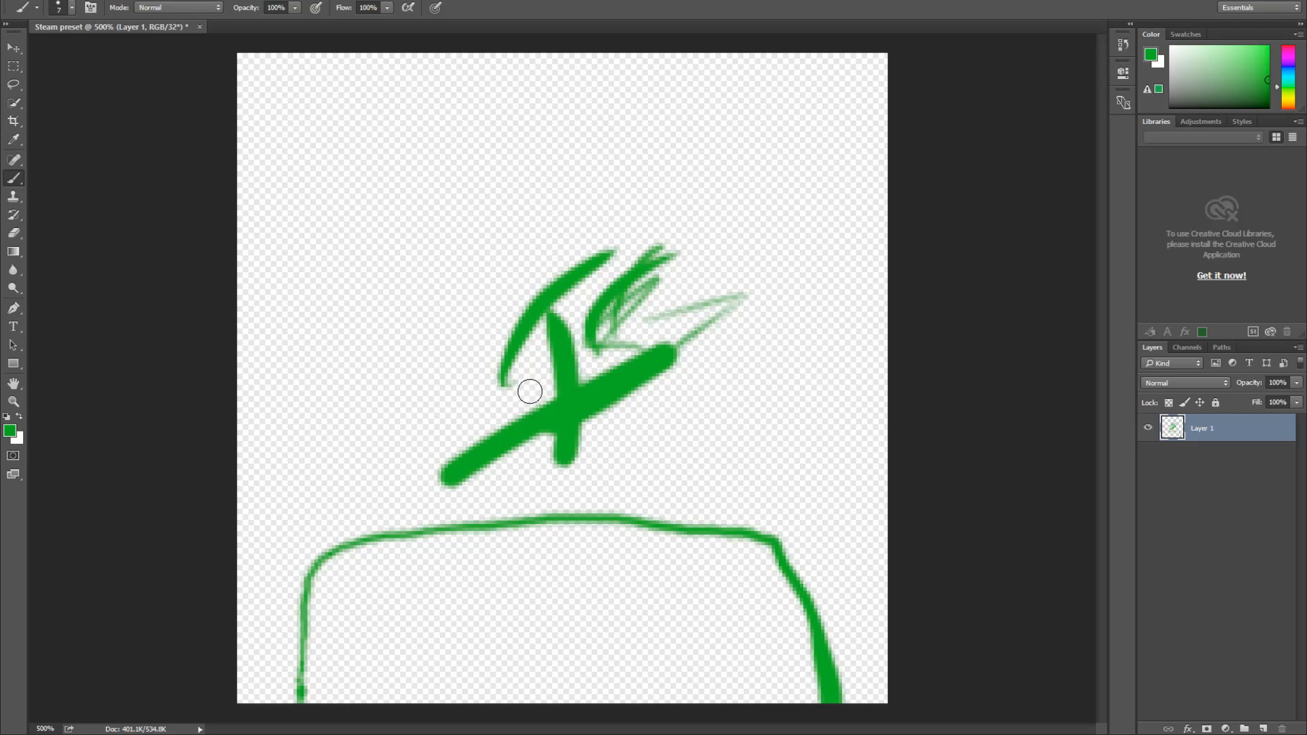
mouse_move(534, 397)
left_mouse_down()
mouse_move(503, 408)
mouse_move(432, 373)
mouse_move(388, 324)
mouse_move(358, 204)
left_mouse_up()
mouse_move(415, 263)
left_mouse_down()
mouse_move(467, 278)
mouse_move(481, 243)
mouse_move(520, 220)
mouse_move(492, 237)
mouse_move(446, 333)
left_mouse_up()
mouse_move(480, 276)
left_mouse_down()
mouse_move(430, 368)
mouse_move(410, 367)
mouse_move(372, 441)
mouse_move(333, 459)
mouse_move(348, 414)
mouse_move(325, 363)
mouse_move(346, 286)
mouse_move(377, 360)
mouse_move(340, 273)
mouse_move(288, 258)
mouse_move(358, 118)
mouse_move(305, 77)
mouse_move(351, 161)
mouse_move(407, 86)
mouse_move(412, 142)
mouse_move(480, 174)
mouse_move(483, 89)
mouse_move(530, 173)
mouse_move(569, 94)
mouse_move(582, 176)
mouse_move(636, 189)
mouse_move(628, 142)
mouse_move(632, 238)
mouse_move(646, 156)
mouse_move(731, 233)
mouse_move(711, 257)
mouse_move(708, 308)
left_mouse_up()
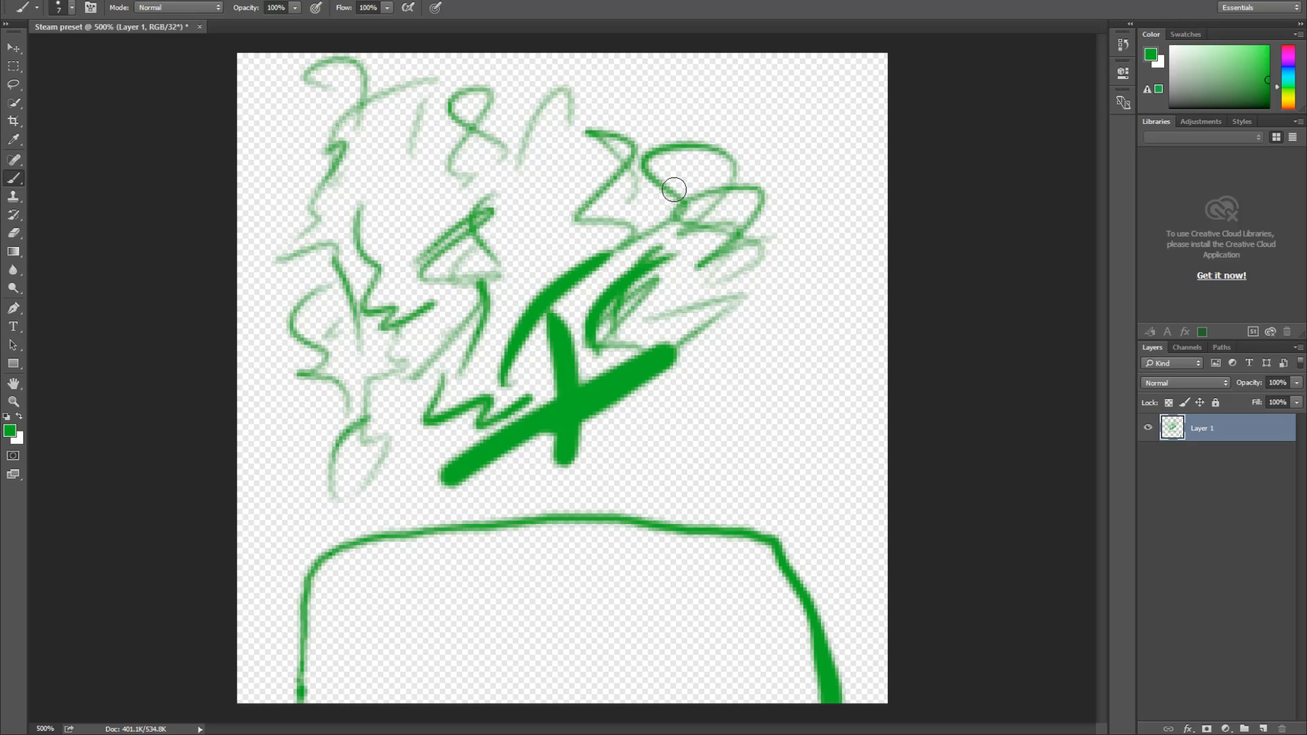
Undo all green strokes one by one, from the scribbles back to the arch, until the layer is empty
key("ctrl+alt+z")
key("ctrl+alt+z")
key("ctrl+alt+z")
key("ctrl+alt+z")
key("ctrl+alt+z")
key("ctrl+alt+z")
key("ctrl+alt+z")
key("ctrl+alt+z")
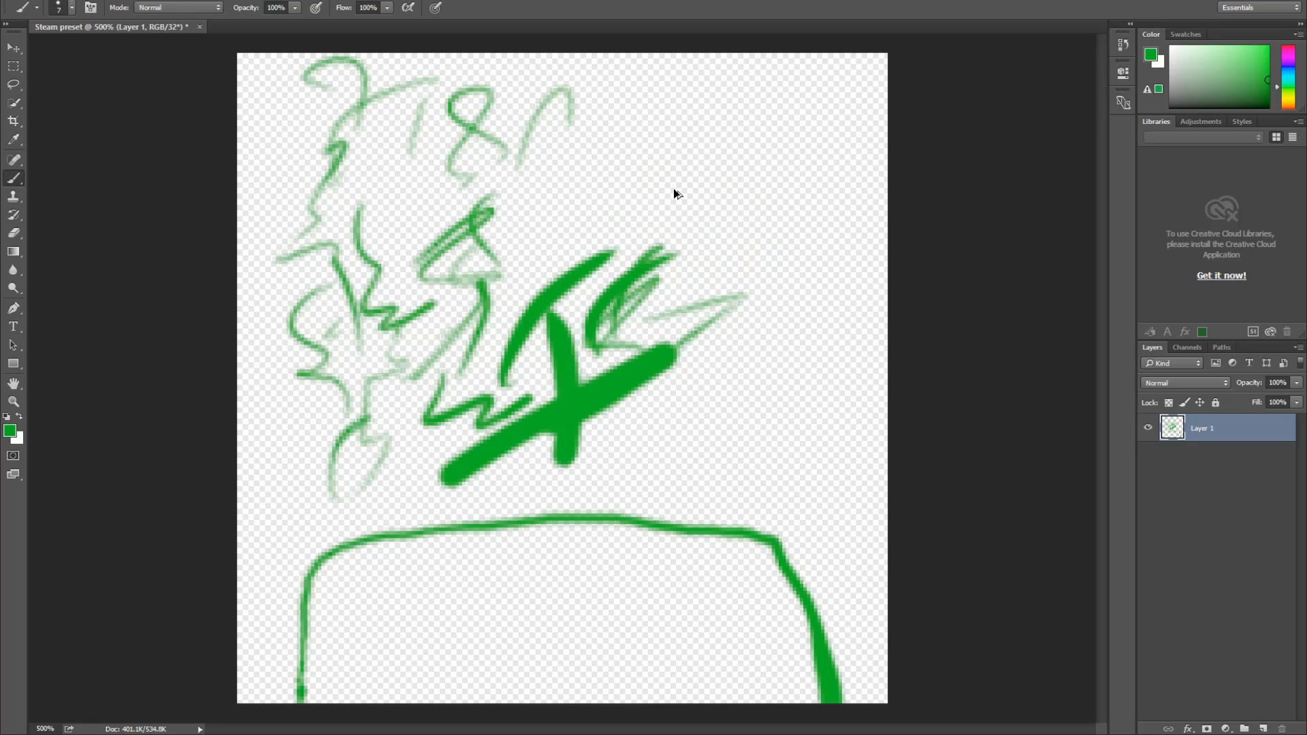
key("ctrl+alt+z")
key("ctrl+alt+z")
key("ctrl+alt+z")
key("ctrl+alt+z")
key("ctrl+alt+z")
key("ctrl+alt+z")
key("ctrl+alt+z")
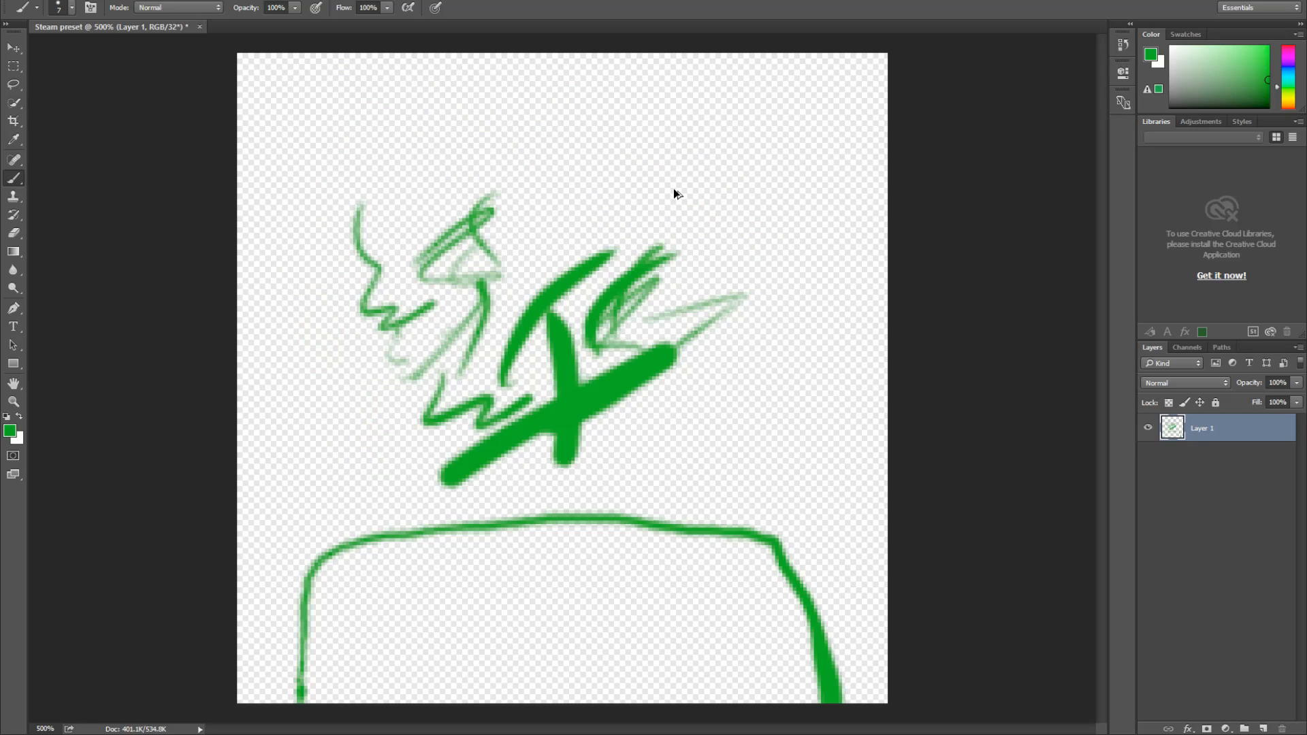
key("ctrl+alt+z")
key("ctrl+alt+z")
key("ctrl+alt+z")
key("ctrl+alt+z")
key("ctrl+alt+z")
key("ctrl+alt+z")
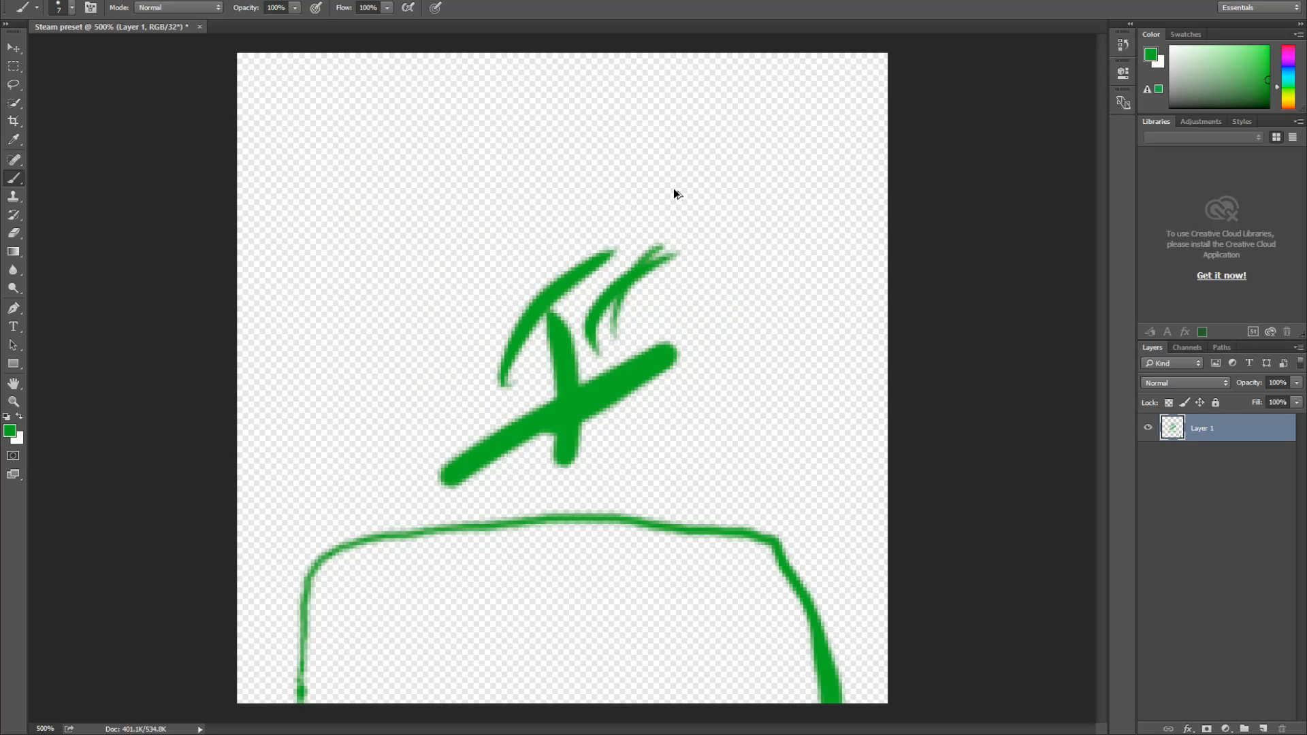
key("ctrl+alt+z")
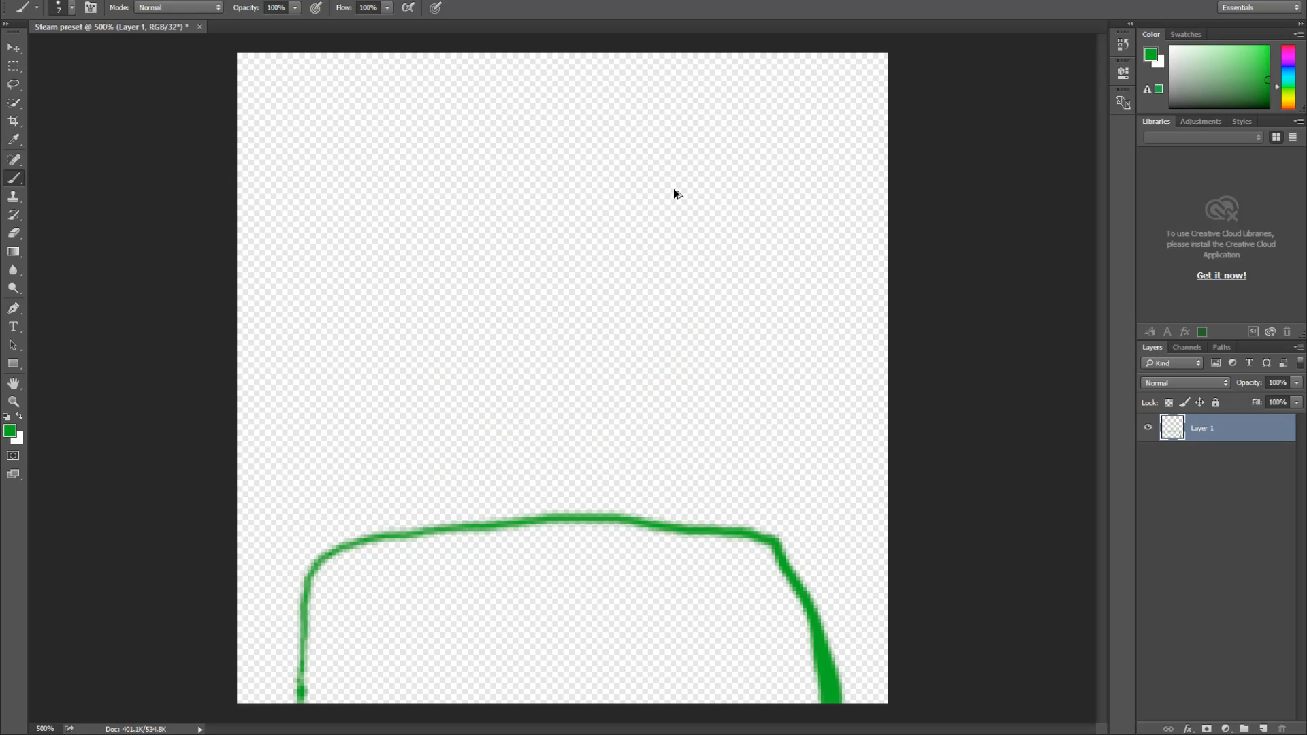
key("ctrl+alt+z")
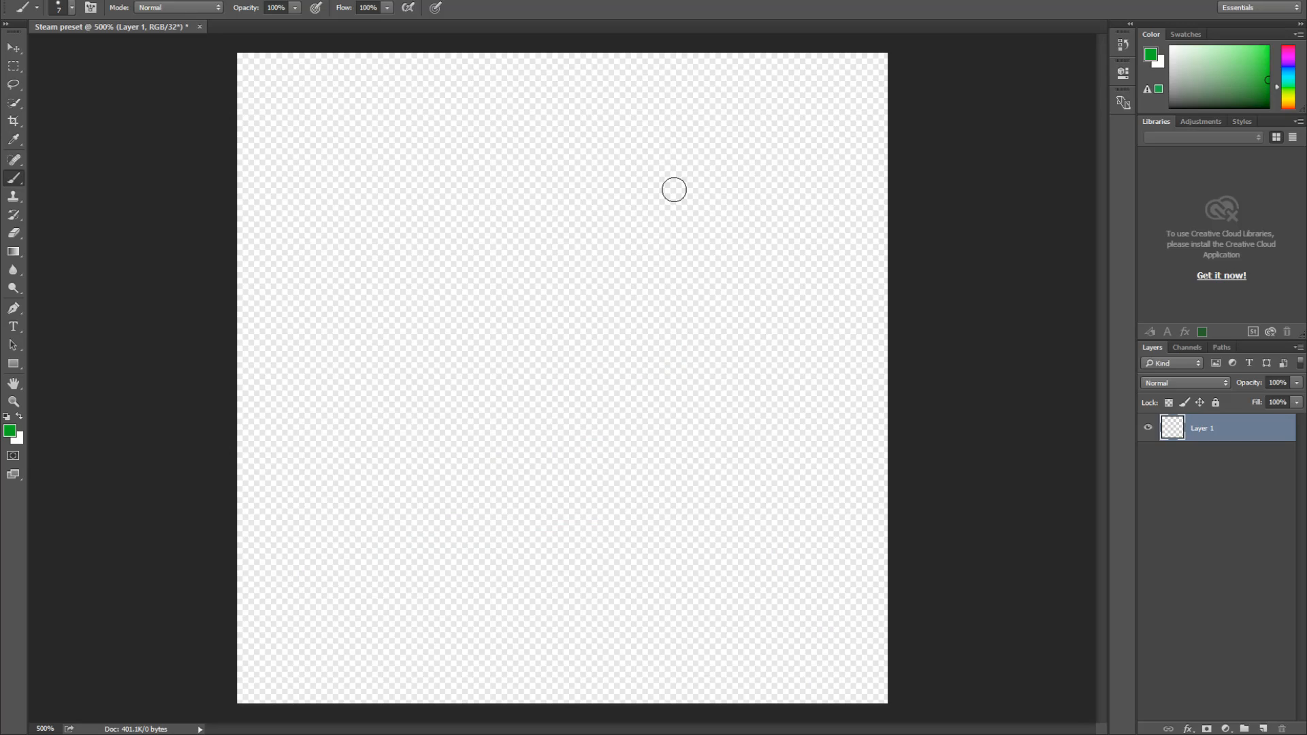
Switch back and forth between the Eraser and Brush tools, ending on the Brush
key("e")
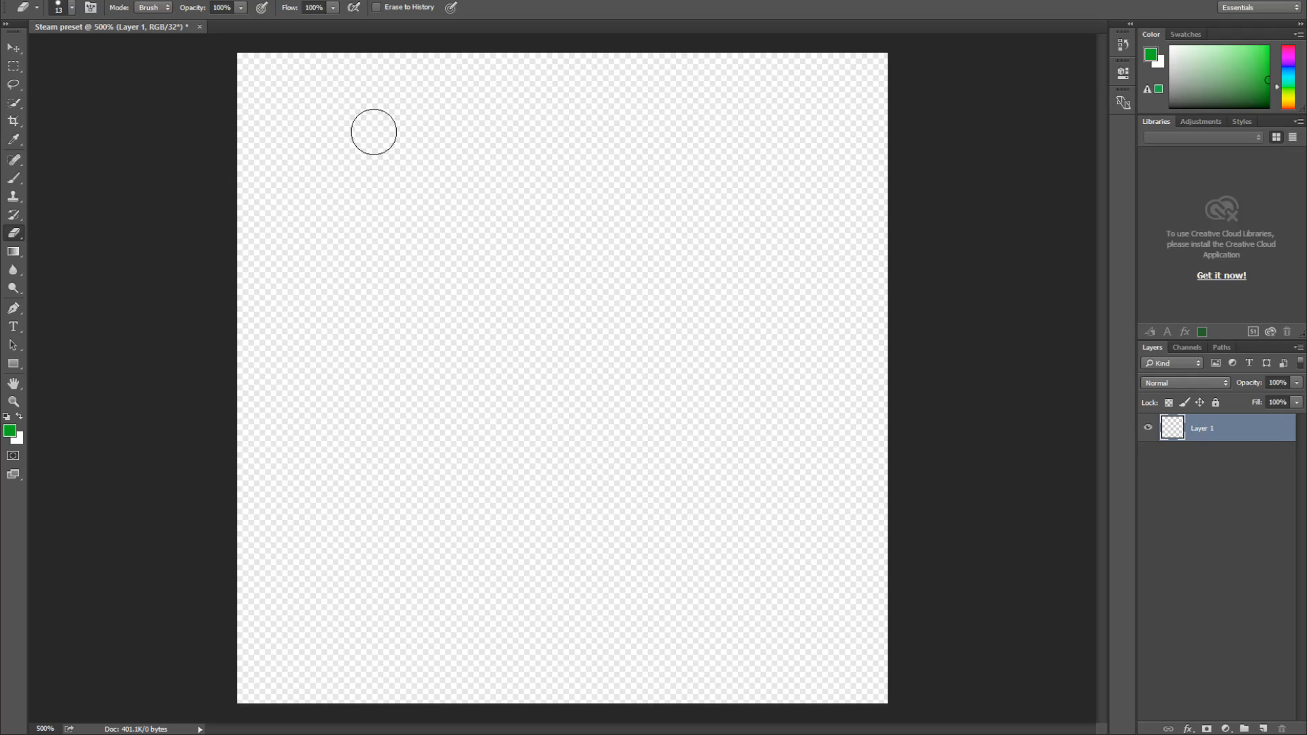
key("b")
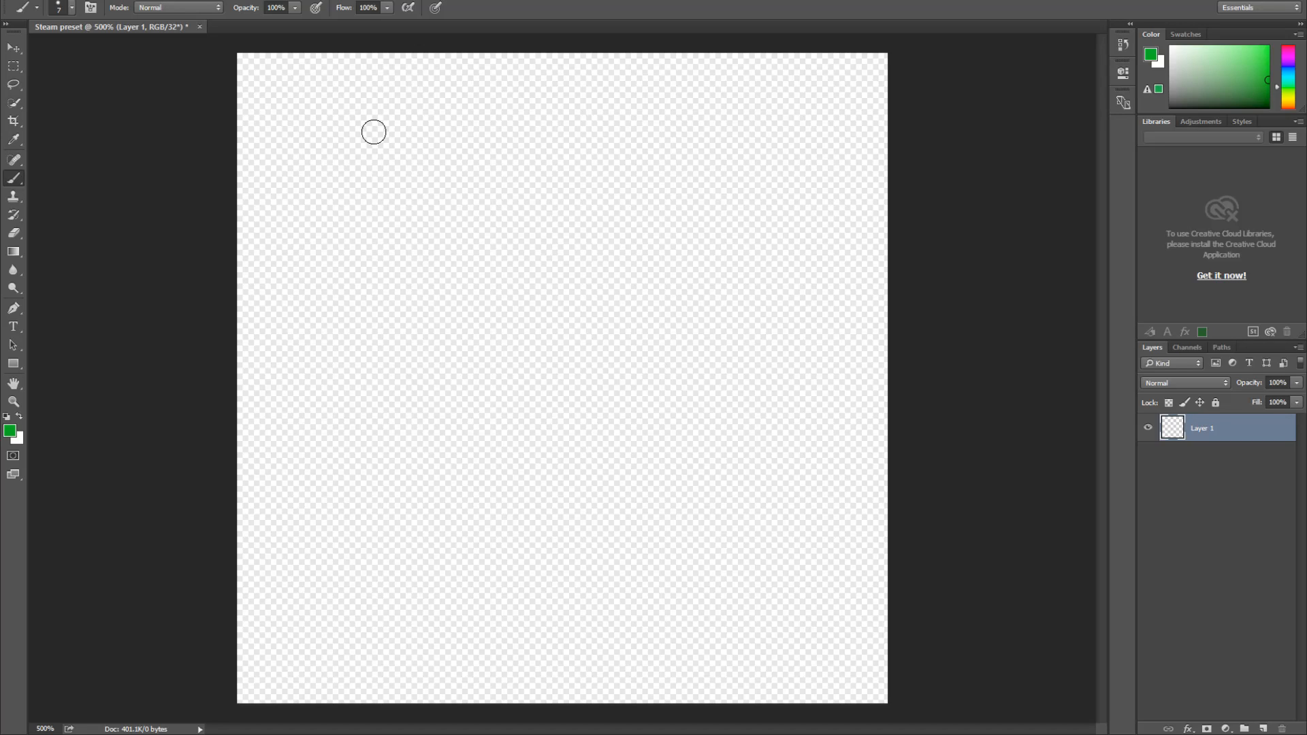
key("e")
key("b")
Toggle the removal of the green strokes with single-level undo and redo, ending with the layer empty
key("ctrl+z")
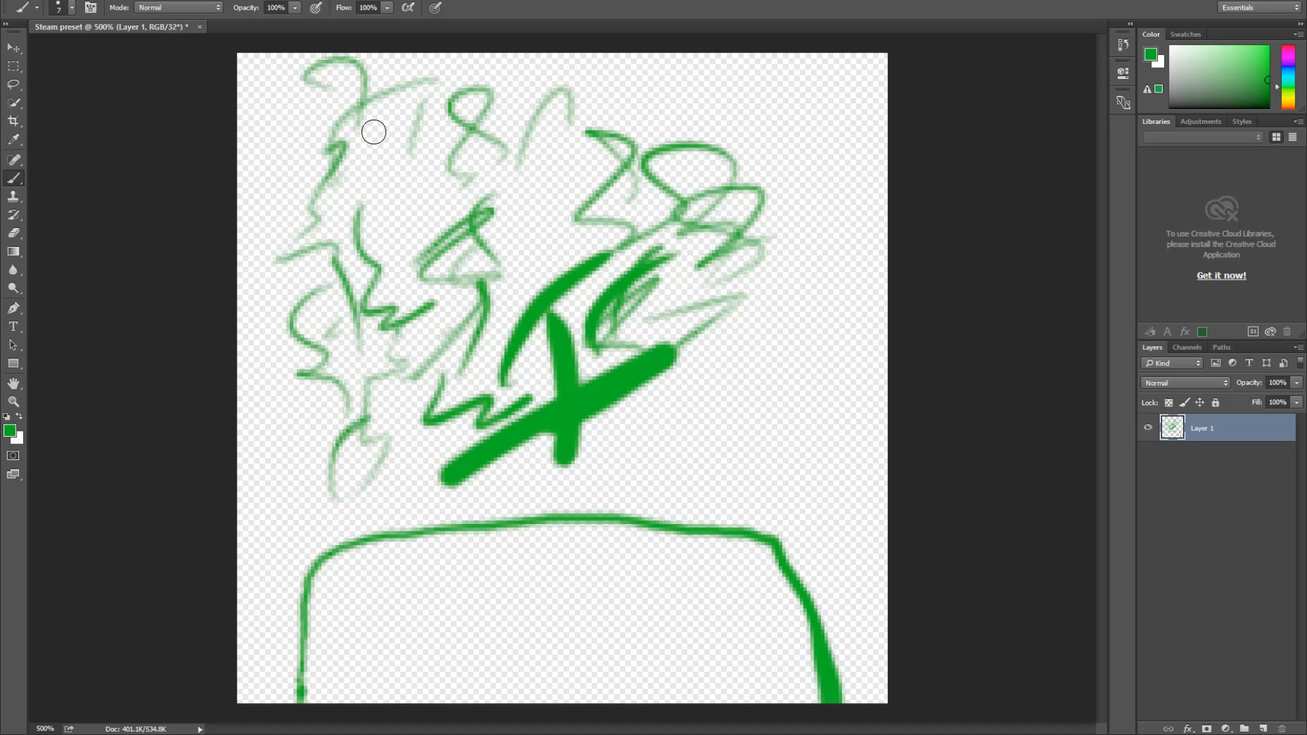
key("ctrl+z")
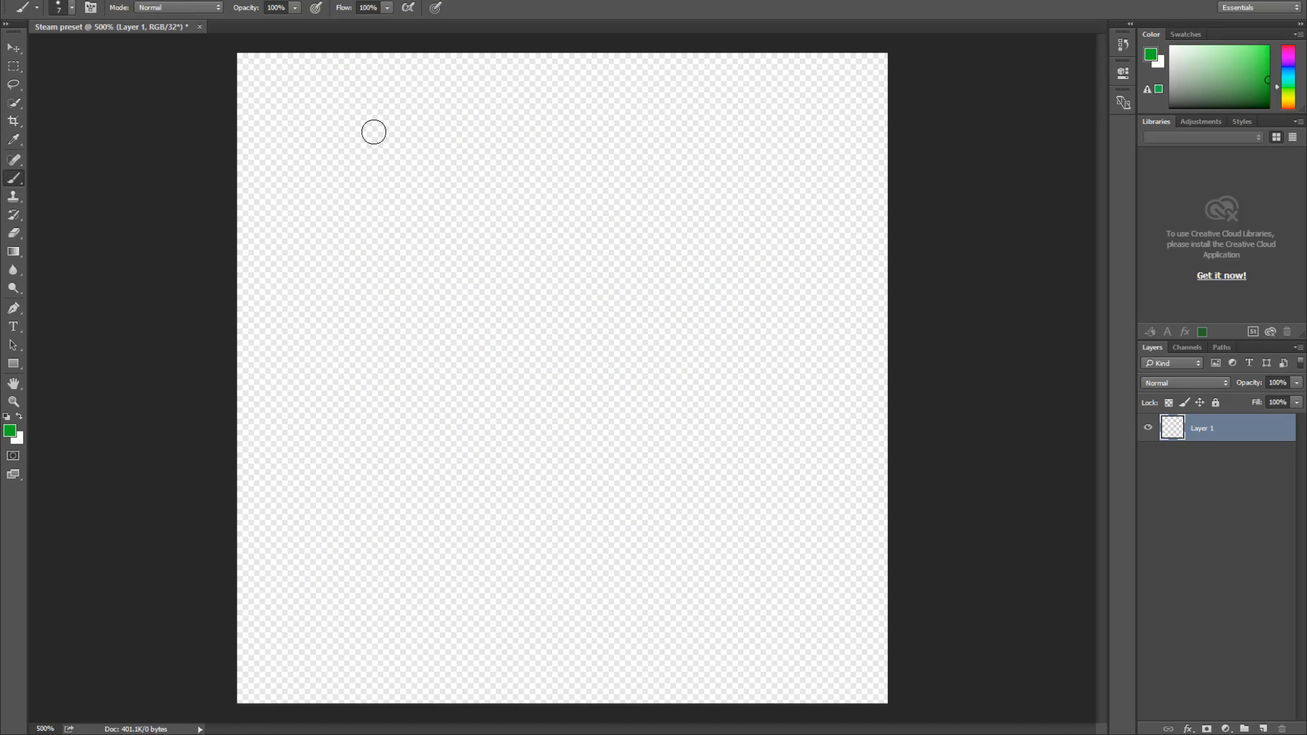
key("ctrl+z")
key("ctrl+z")
key("ctrl+z")
key("ctrl+z")
key("ctrl+z")
key("ctrl+z")
key("ctrl+z")
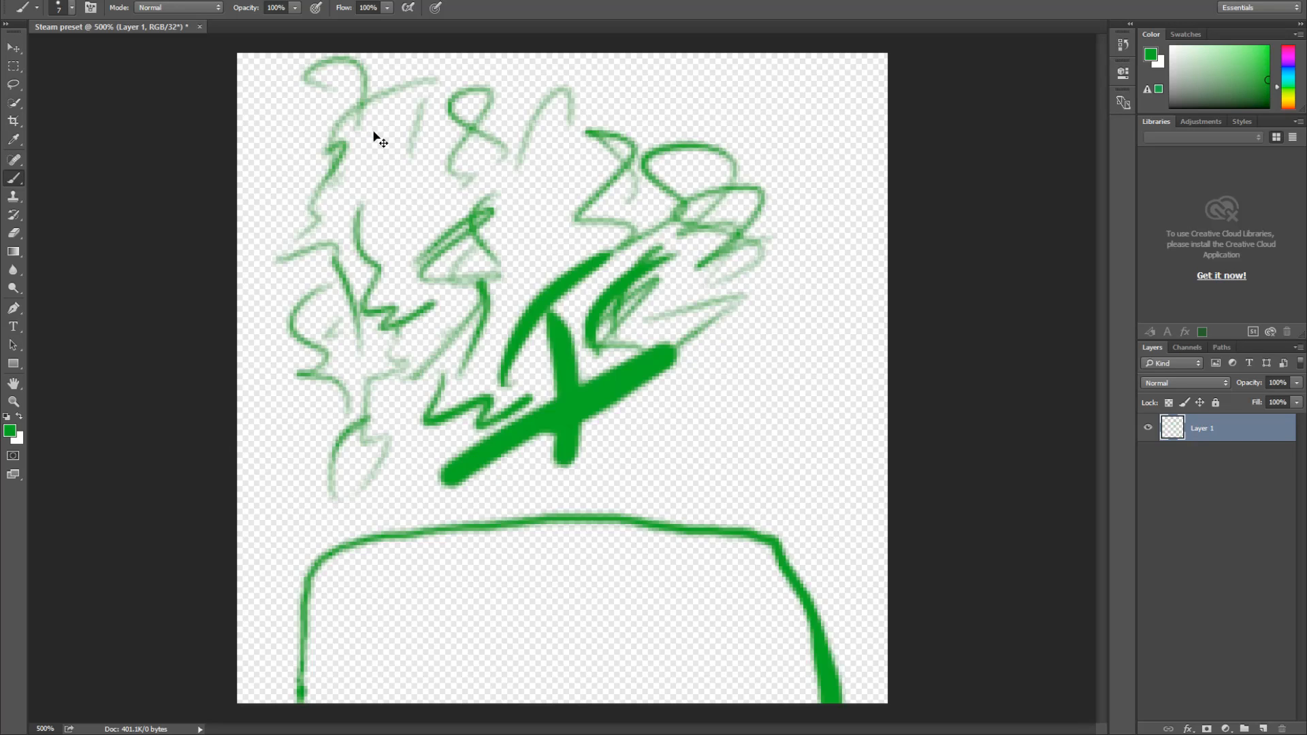
key("ctrl+z")
key("ctrl+z")
key("ctrl+z")
key("ctrl+z")
key("ctrl+z")
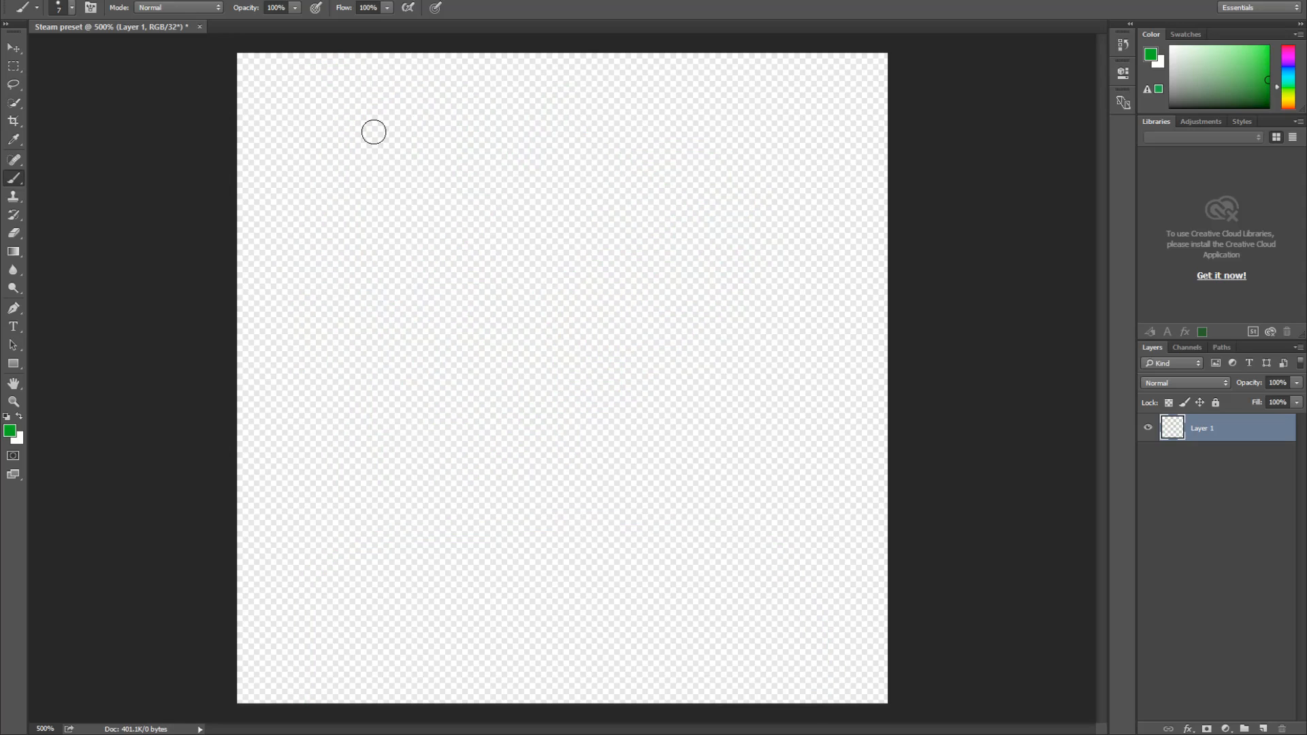
key("ctrl+z")
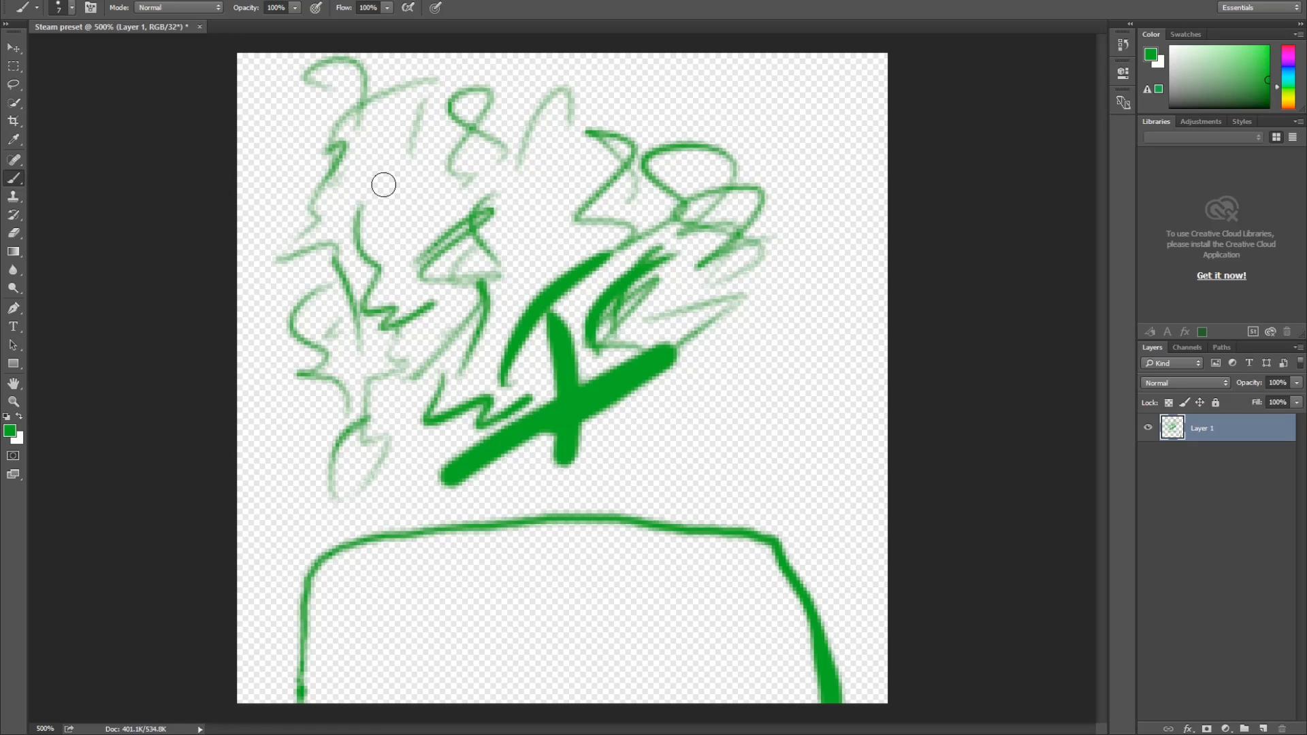
key("ctrl+z")
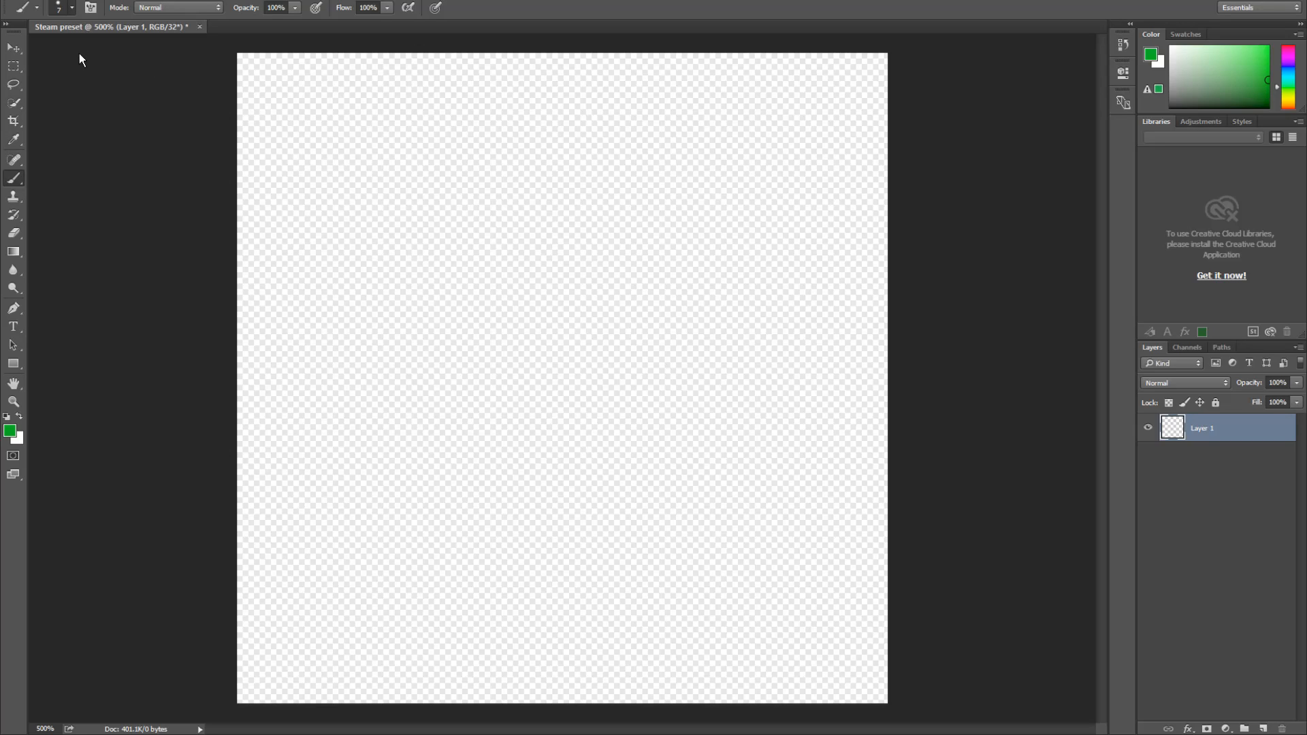
Paint two tall vertical posts in light yellow with a size 3 brush, rising from the canvas's lower edge near each side
left_click(1288, 97)
mouse_move(1253, 73)
left_mouse_down()
mouse_move(1262, 53)
mouse_move(1241, 59)
left_mouse_up()
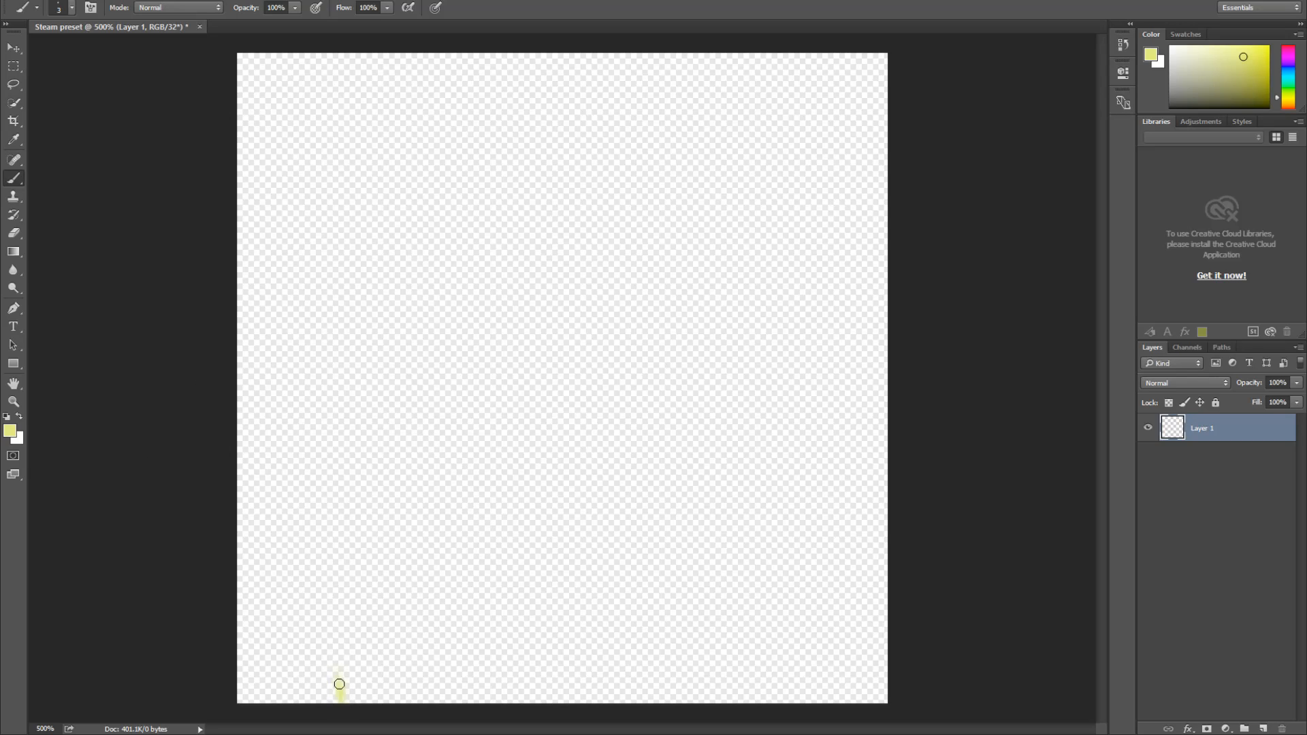
left_click_drag(341, 672, 348, 573)
mouse_move(343, 636)
left_mouse_down()
mouse_move(353, 513)
mouse_move(339, 594)
mouse_move(348, 705)
mouse_move(353, 608)
mouse_move(356, 632)
mouse_move(334, 475)
left_mouse_up()
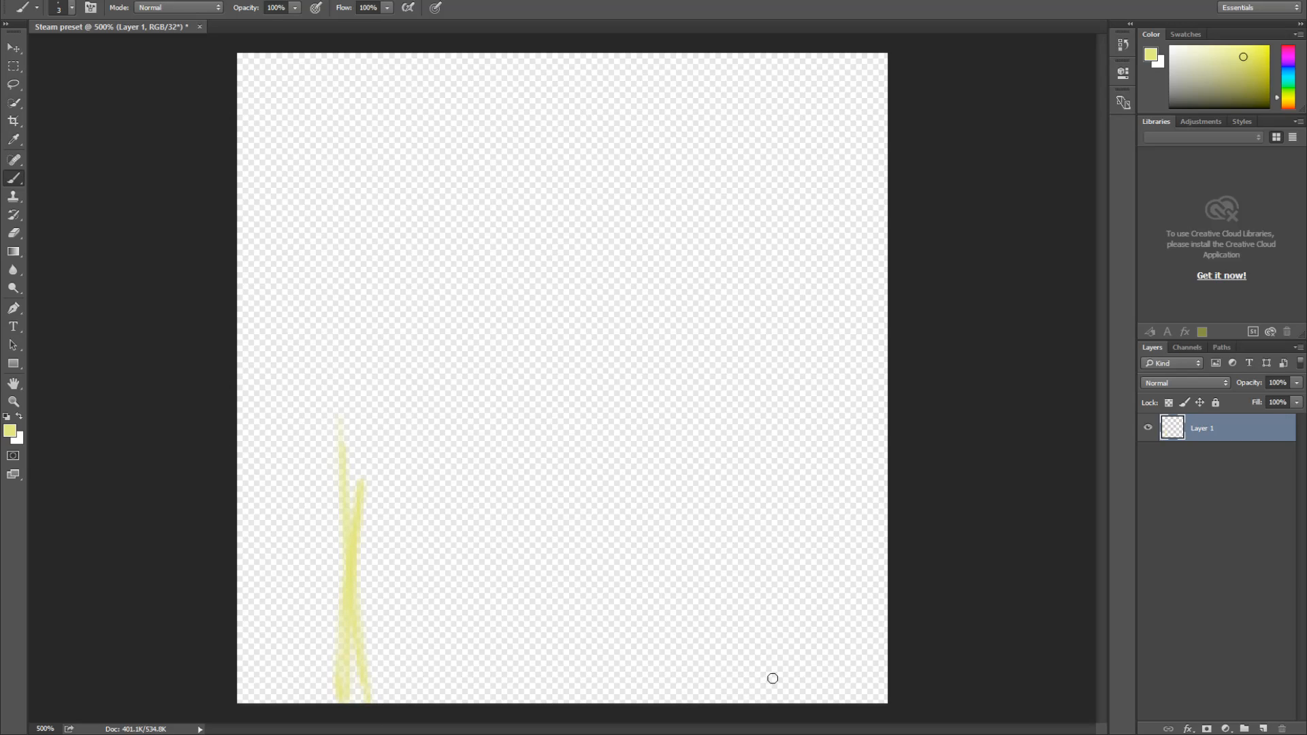
mouse_move(765, 676)
left_mouse_down()
mouse_move(784, 642)
mouse_move(771, 719)
mouse_move(779, 619)
left_mouse_up()
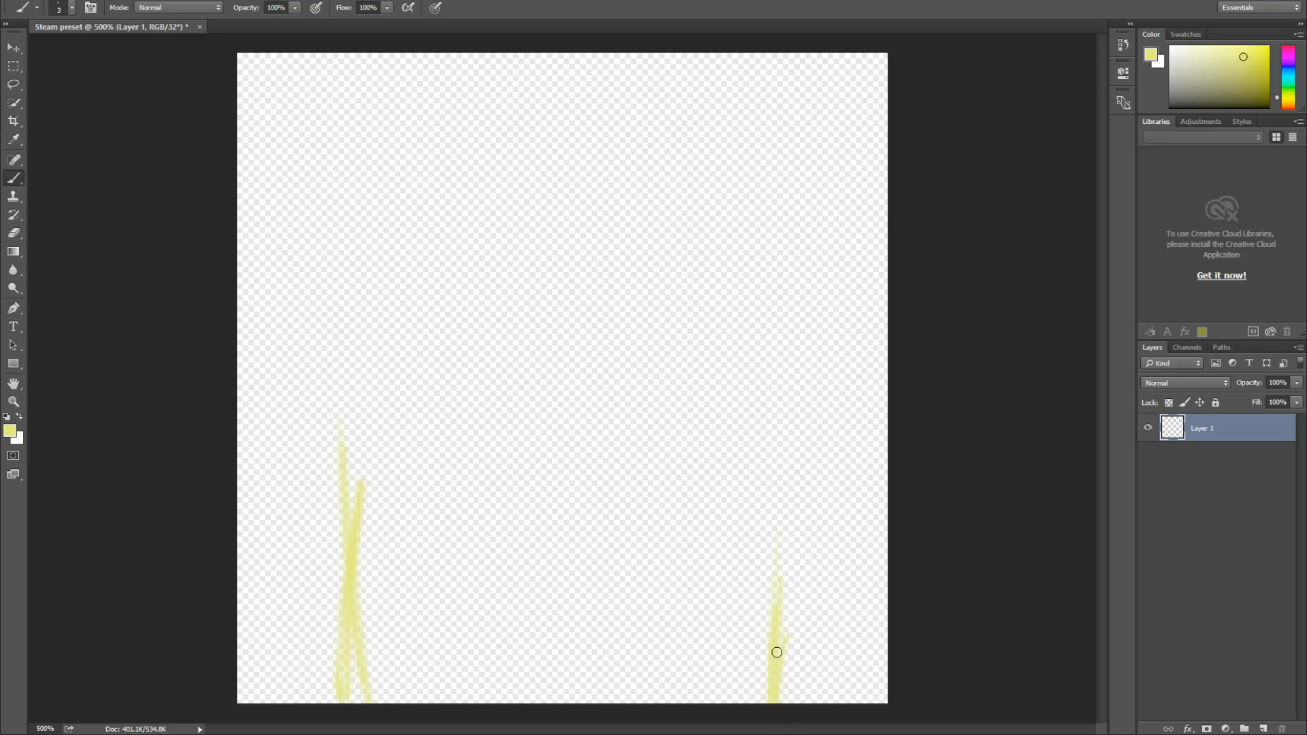
left_click_drag(780, 446, 781, 608)
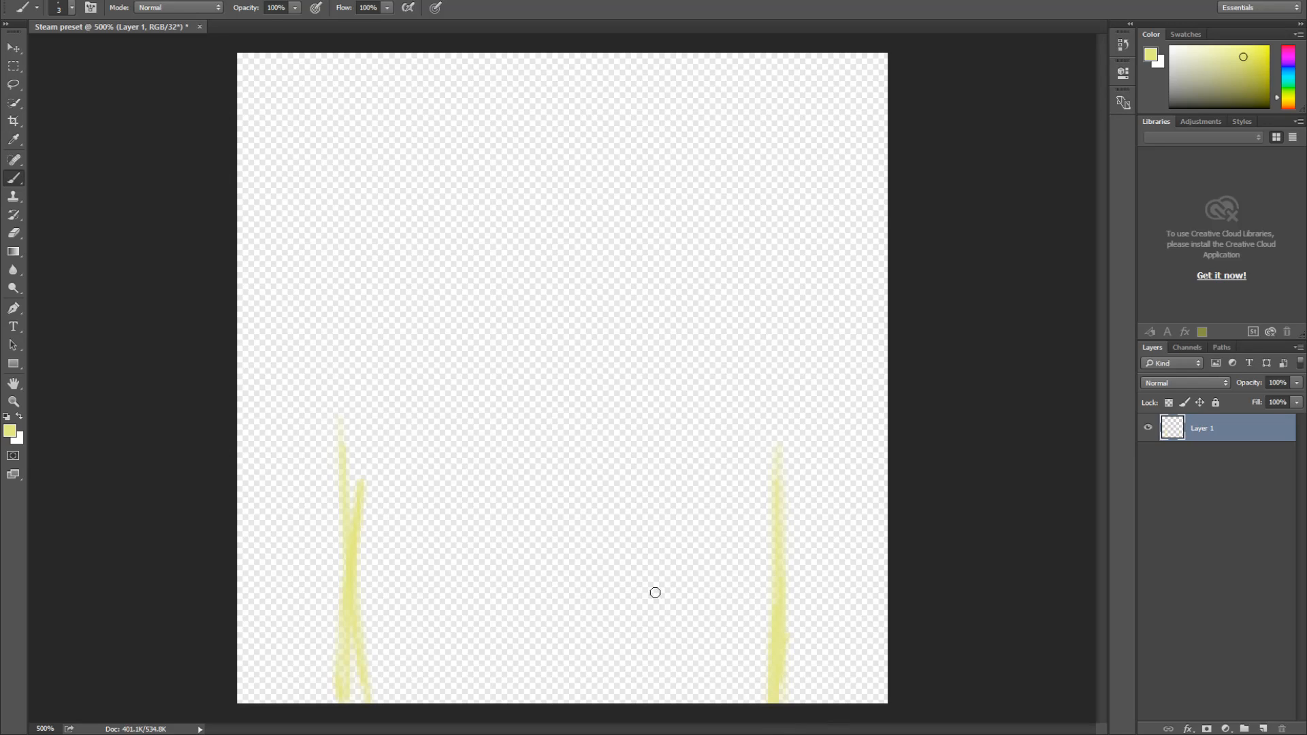
left_click_drag(364, 590, 375, 709)
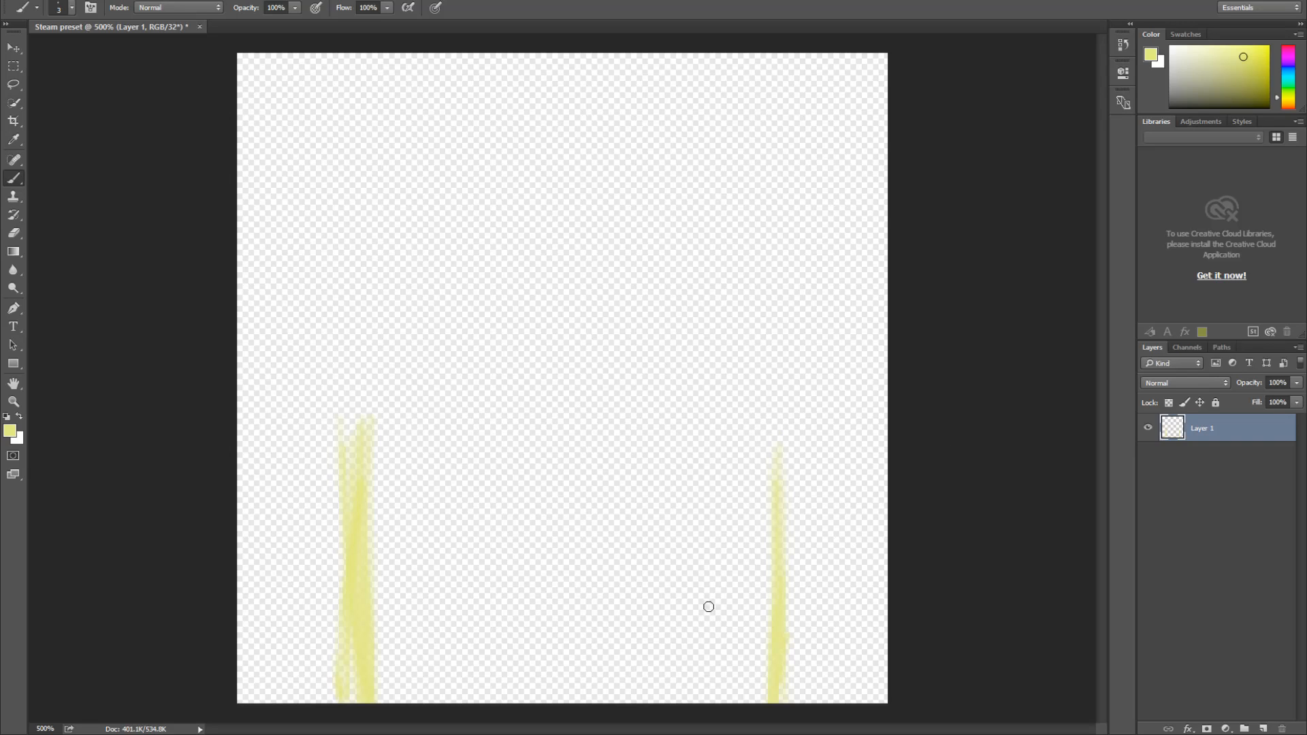
Paint a light yellow horizontal rail across the full canvas width, with two shorter vertical posts crossing it between the tall ones
mouse_move(723, 603)
left_mouse_down()
mouse_move(696, 604)
mouse_move(738, 608)
mouse_move(664, 604)
left_mouse_up()
mouse_move(552, 604)
left_mouse_down()
mouse_move(572, 598)
mouse_move(428, 604)
mouse_move(517, 604)
mouse_move(463, 598)
left_mouse_up()
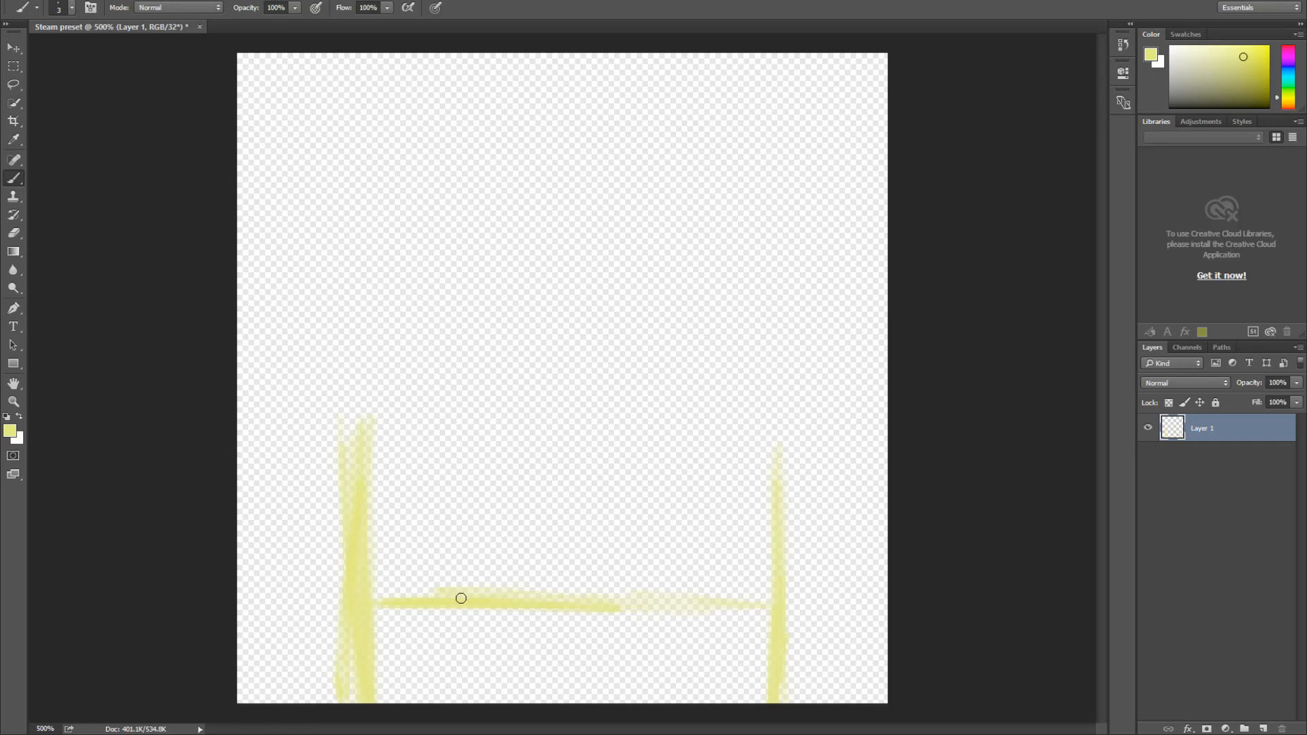
left_click_drag(598, 623, 714, 626)
mouse_move(805, 614)
left_mouse_down()
mouse_move(679, 606)
mouse_move(809, 614)
left_mouse_up()
left_click_drag(432, 604, 219, 600)
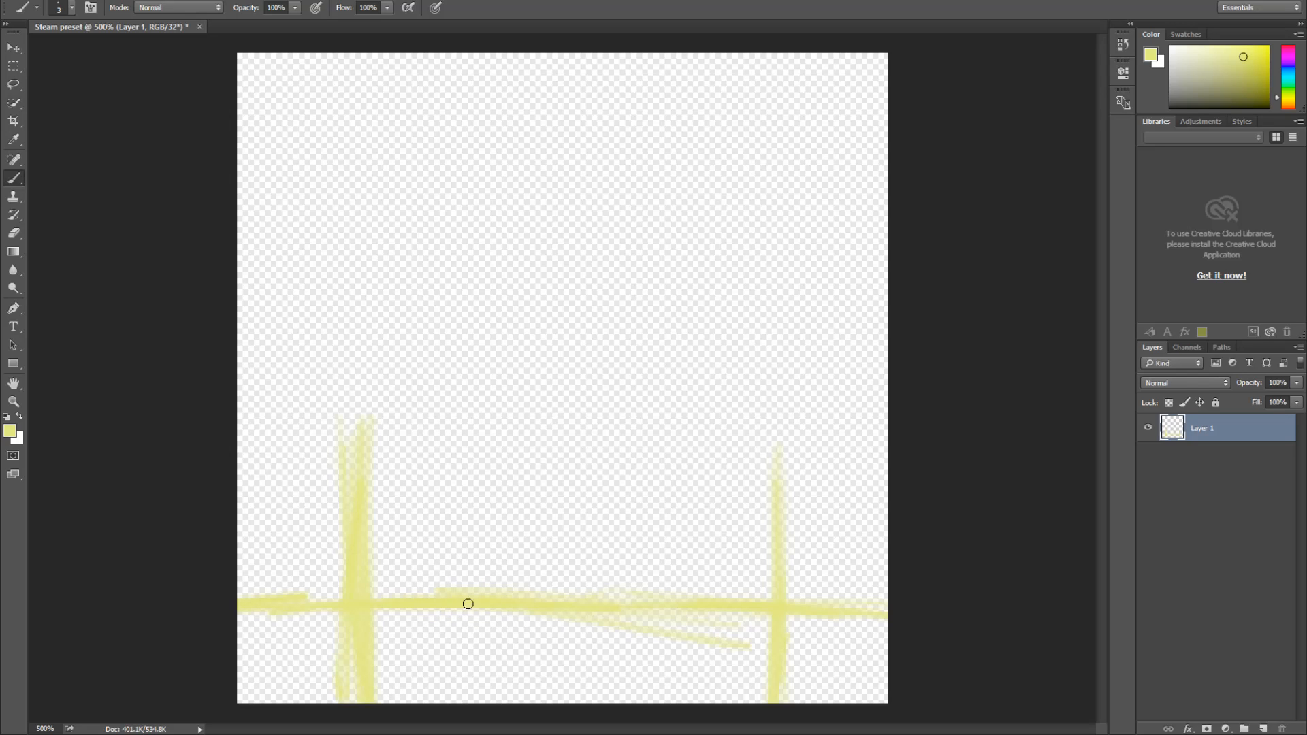
mouse_move(501, 645)
left_mouse_down()
mouse_move(504, 564)
mouse_move(504, 656)
mouse_move(494, 521)
left_mouse_up()
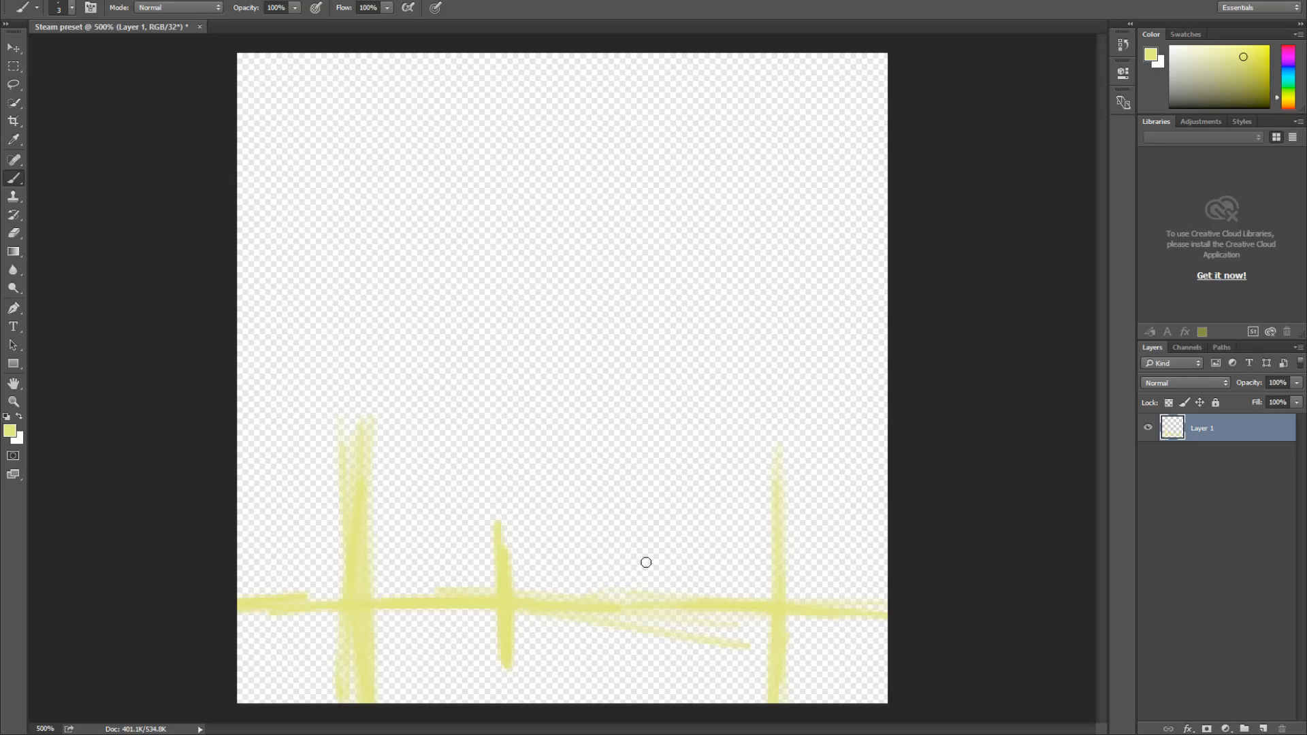
mouse_move(636, 520)
left_mouse_down()
mouse_move(637, 656)
mouse_move(633, 513)
left_mouse_up()
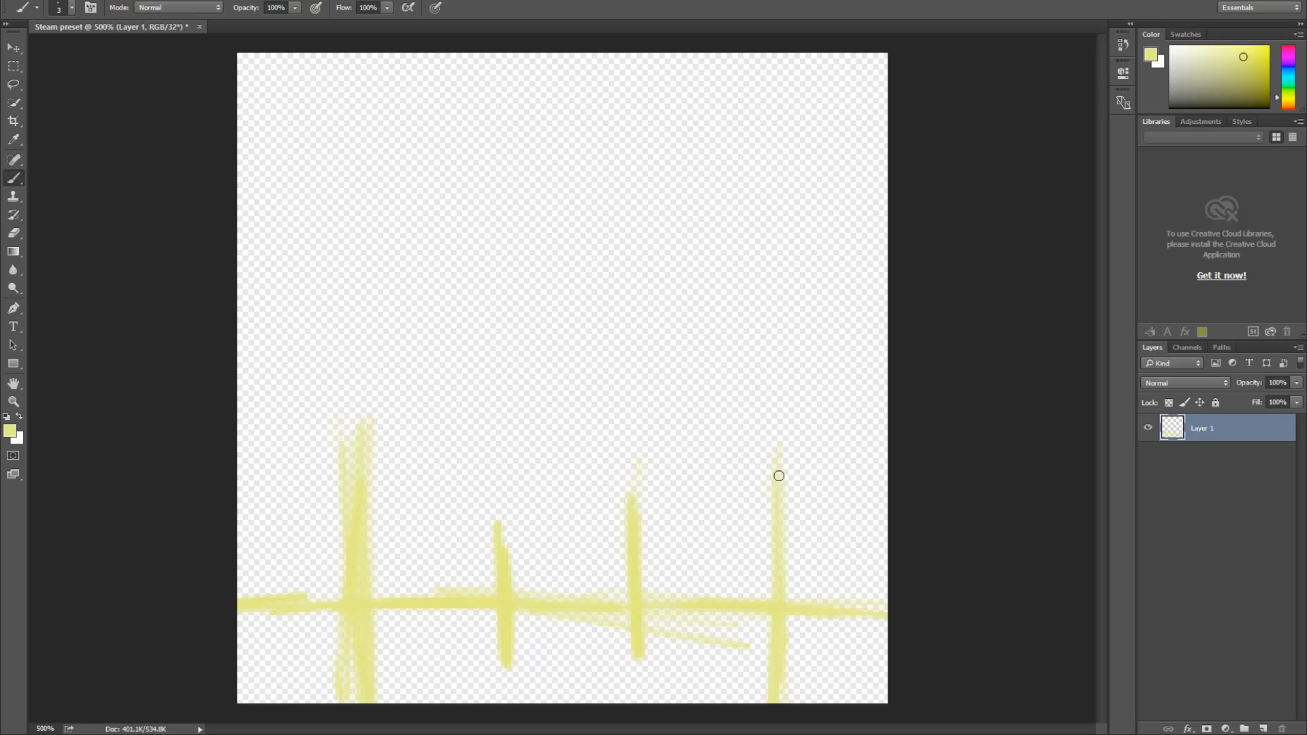
Paint light yellow diagonal jaw lines fanning up and outward from the two short neck posts
left_click_drag(642, 545, 756, 462)
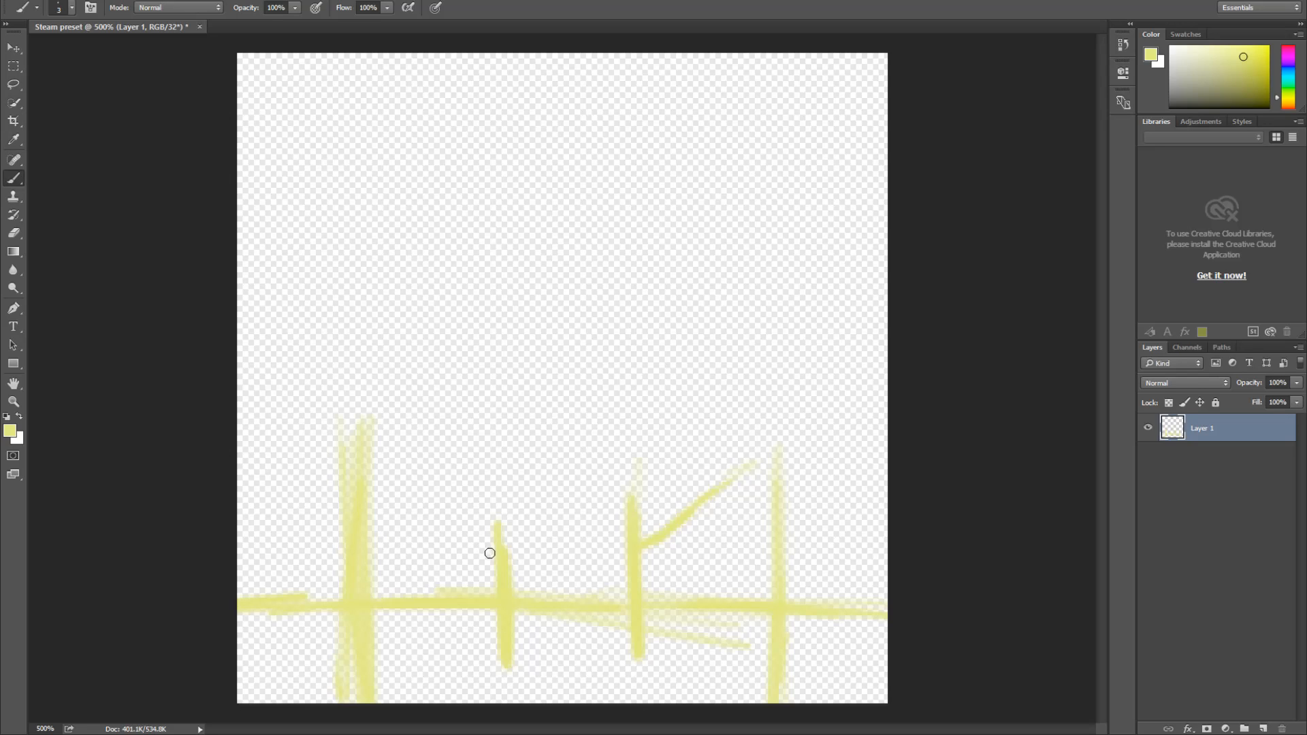
left_click_drag(456, 515, 503, 560)
left_click_drag(447, 480, 507, 555)
left_click_drag(425, 449, 499, 545)
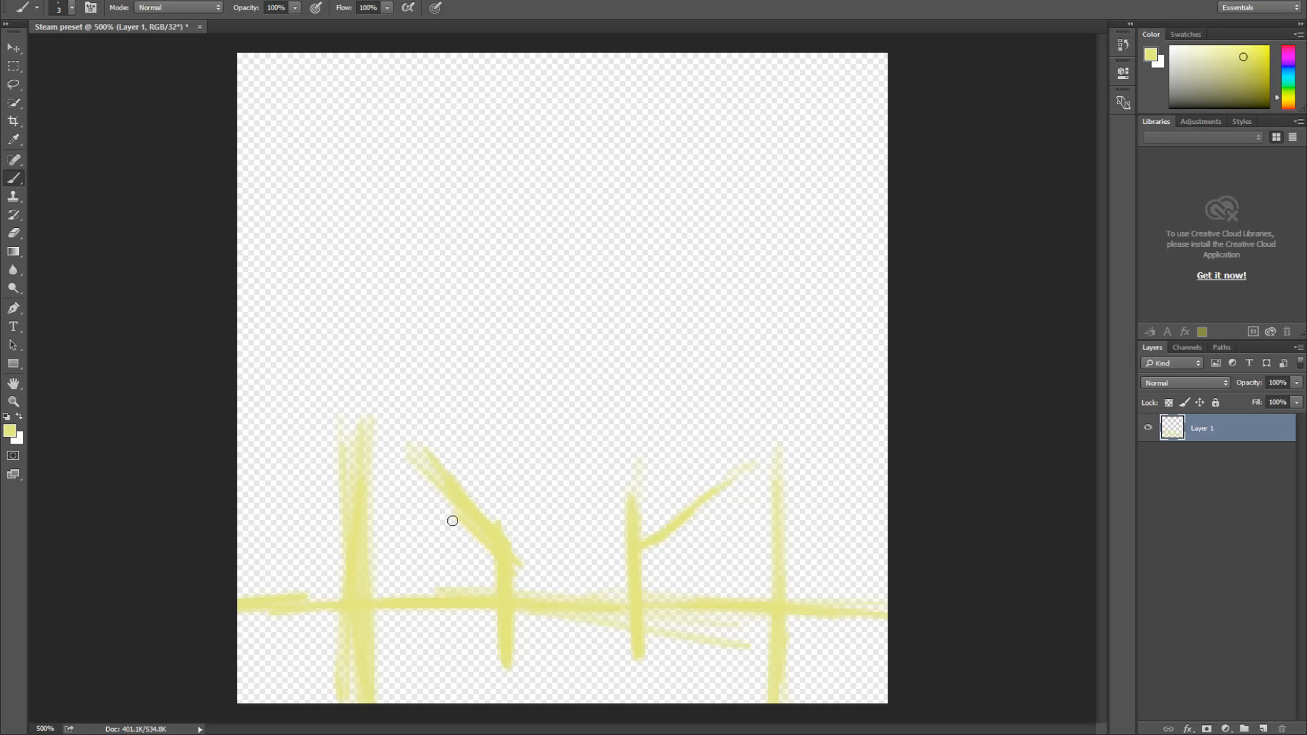
Paint the top of the head near the canvas's upper edge as a flat line with slanted strokes falling away on both sides
mouse_move(435, 169)
left_mouse_down()
mouse_move(373, 201)
mouse_move(387, 211)
mouse_move(468, 139)
mouse_move(377, 229)
mouse_move(428, 172)
left_mouse_up()
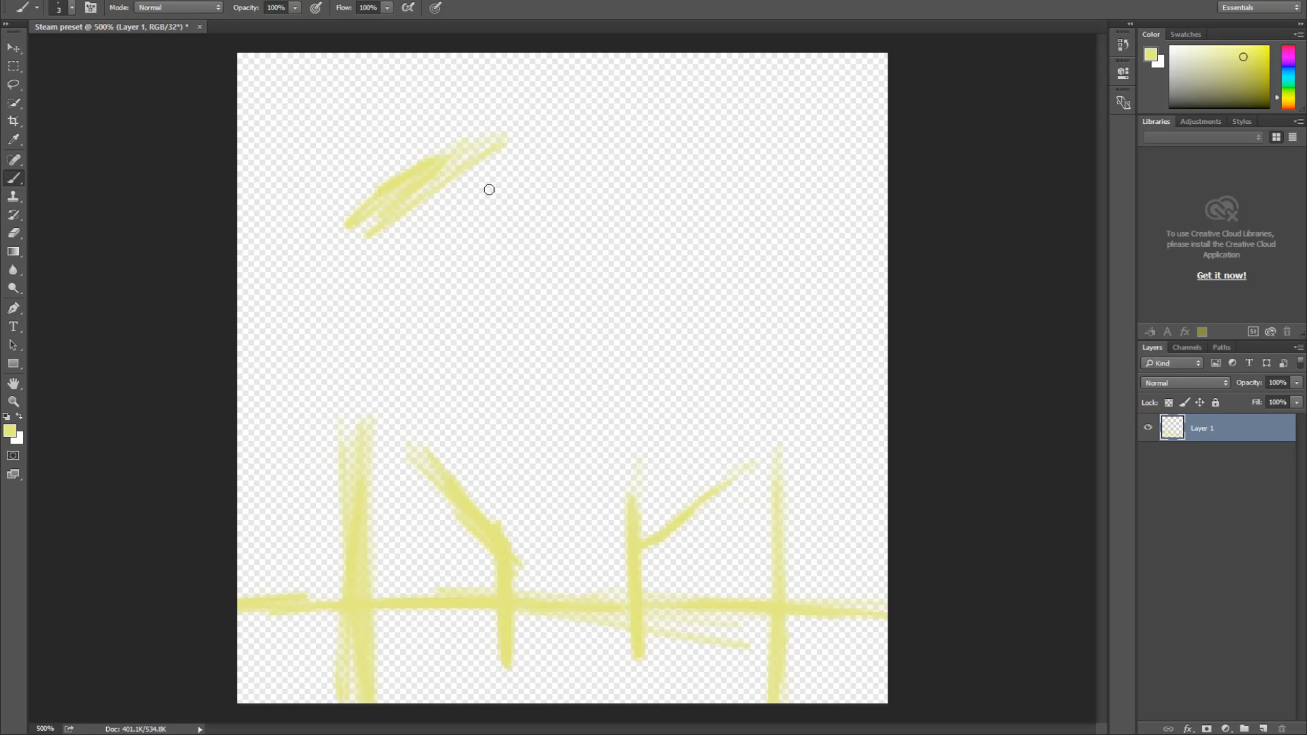
mouse_move(605, 152)
left_mouse_down()
mouse_move(513, 147)
mouse_move(656, 151)
mouse_move(566, 140)
left_mouse_up()
mouse_move(714, 157)
left_mouse_down()
mouse_move(729, 196)
mouse_move(630, 138)
mouse_move(736, 204)
left_mouse_up()
left_click_drag(603, 122, 693, 188)
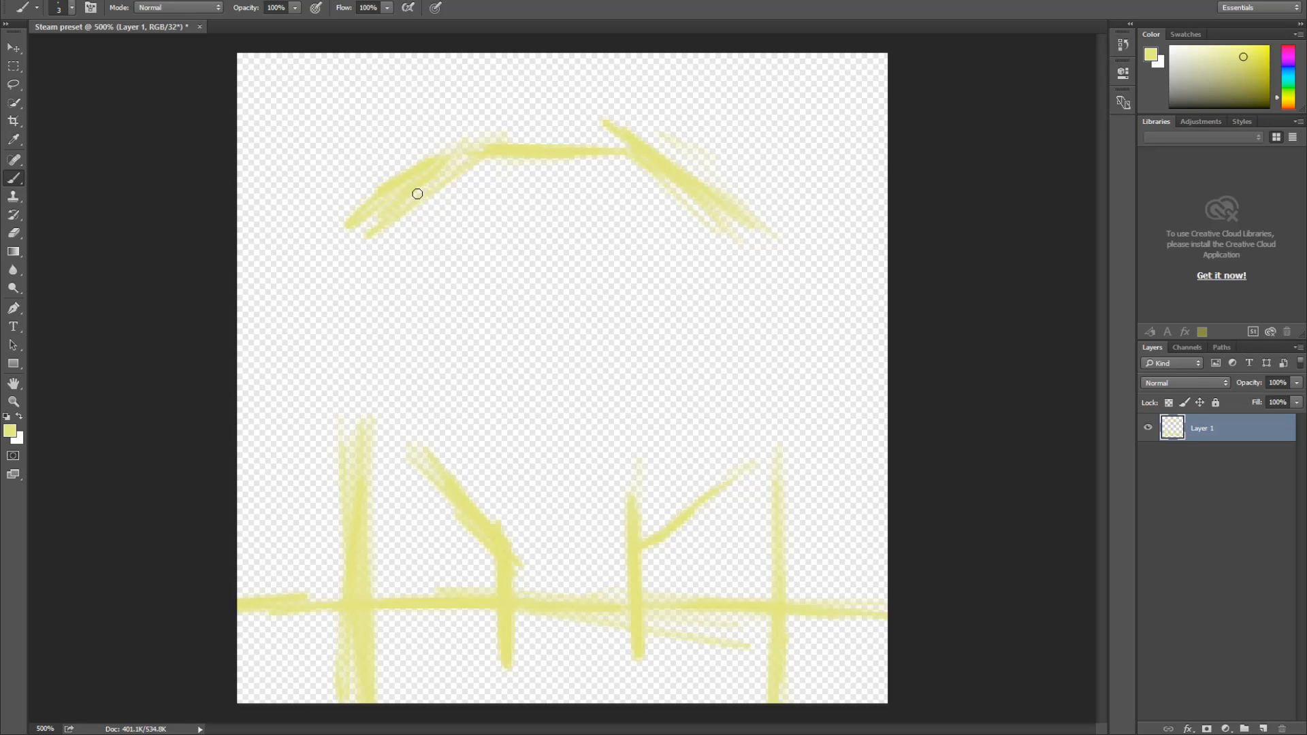
Paint the head's two vertical sides, connecting the slanted top strokes down to the jaw lines
left_click_drag(412, 185, 406, 342)
mouse_move(406, 253)
left_mouse_down()
mouse_move(413, 431)
mouse_move(411, 368)
left_mouse_up()
mouse_move(720, 204)
left_mouse_down()
mouse_move(719, 326)
mouse_move(716, 237)
left_mouse_up()
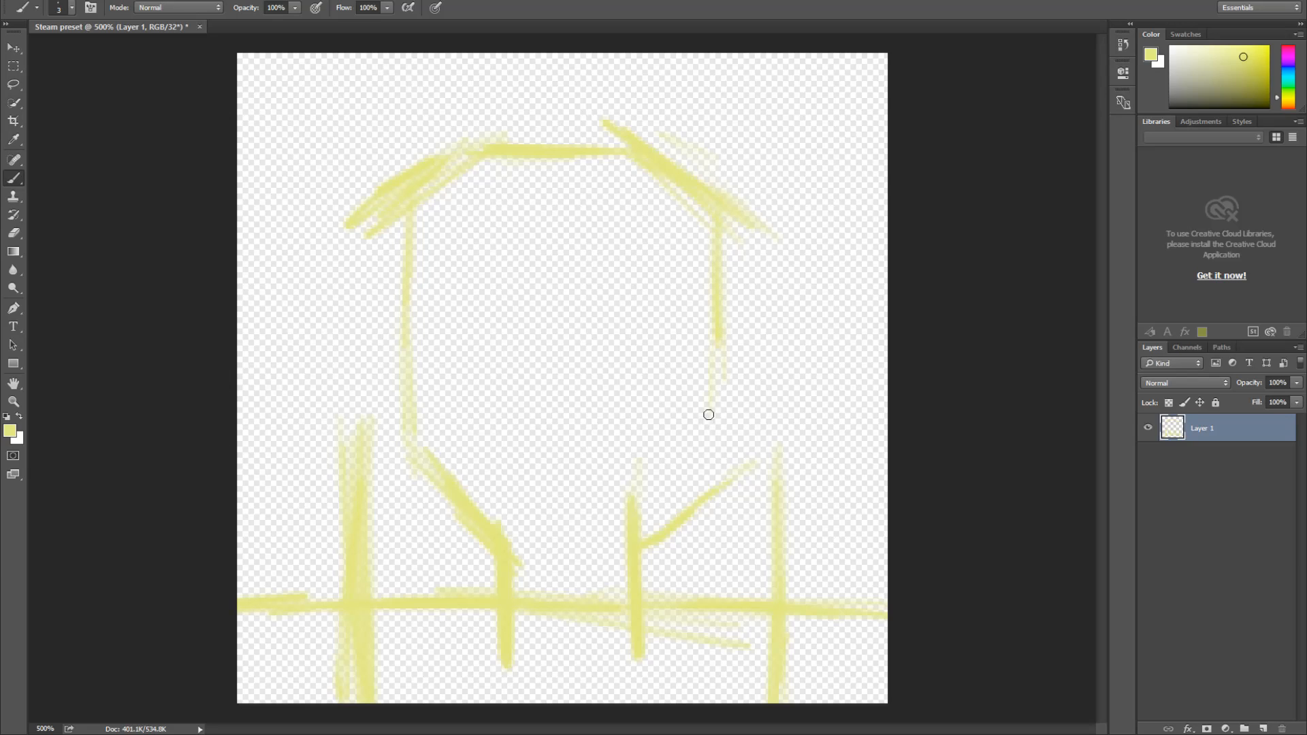
left_click_drag(720, 442, 710, 462)
mouse_move(713, 375)
left_mouse_down()
mouse_move(708, 520)
mouse_move(712, 391)
mouse_move(701, 497)
mouse_move(706, 416)
left_mouse_up()
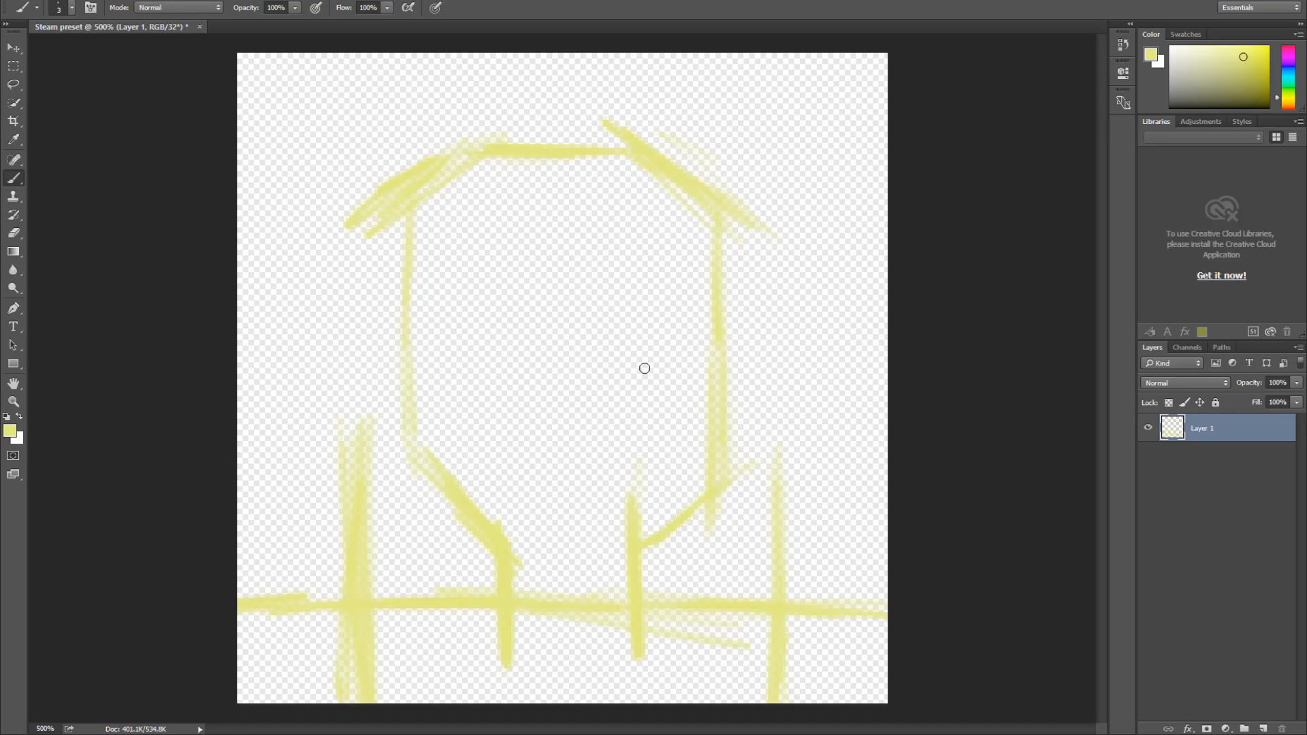
Paint two filled eyes, a smiling mouth and a nose inside the head, plus a pointed cone on top
left_click_drag(636, 271, 625, 289)
left_click_drag(499, 265, 506, 289)
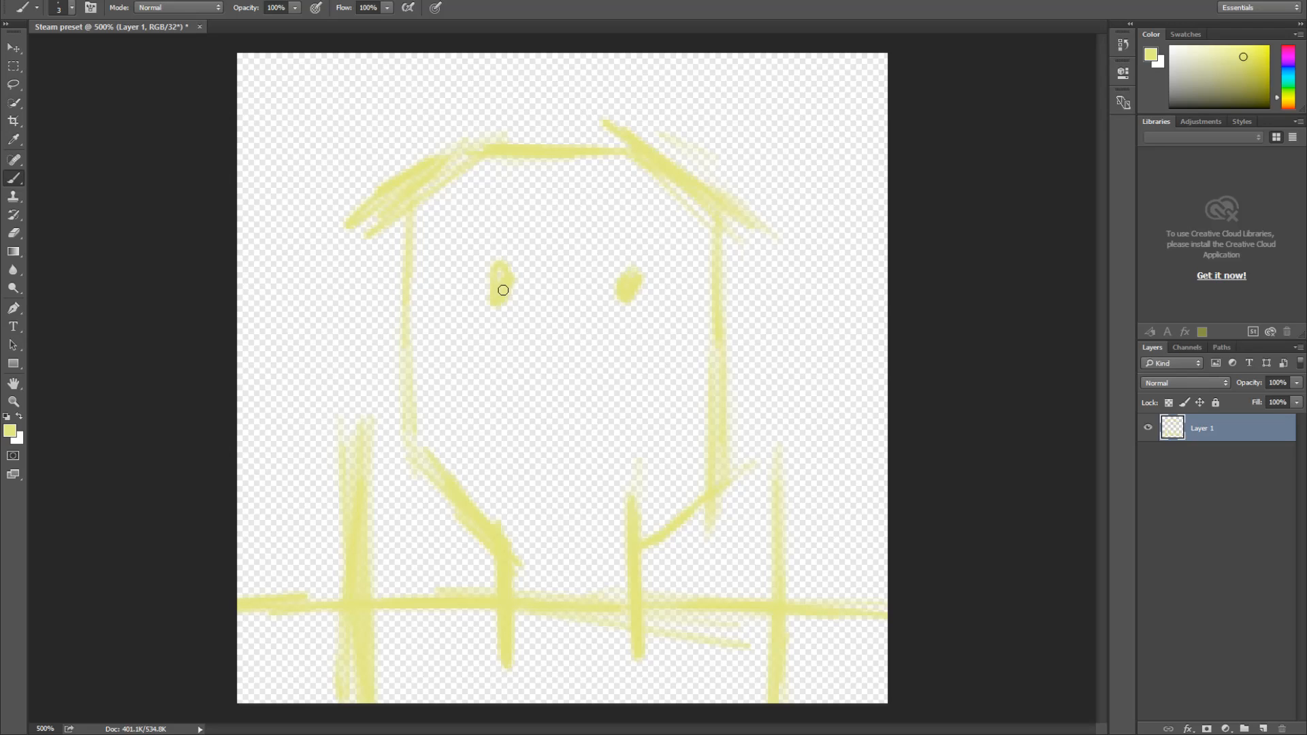
mouse_move(471, 408)
left_mouse_down()
mouse_move(530, 466)
mouse_move(634, 463)
mouse_move(648, 423)
left_mouse_up()
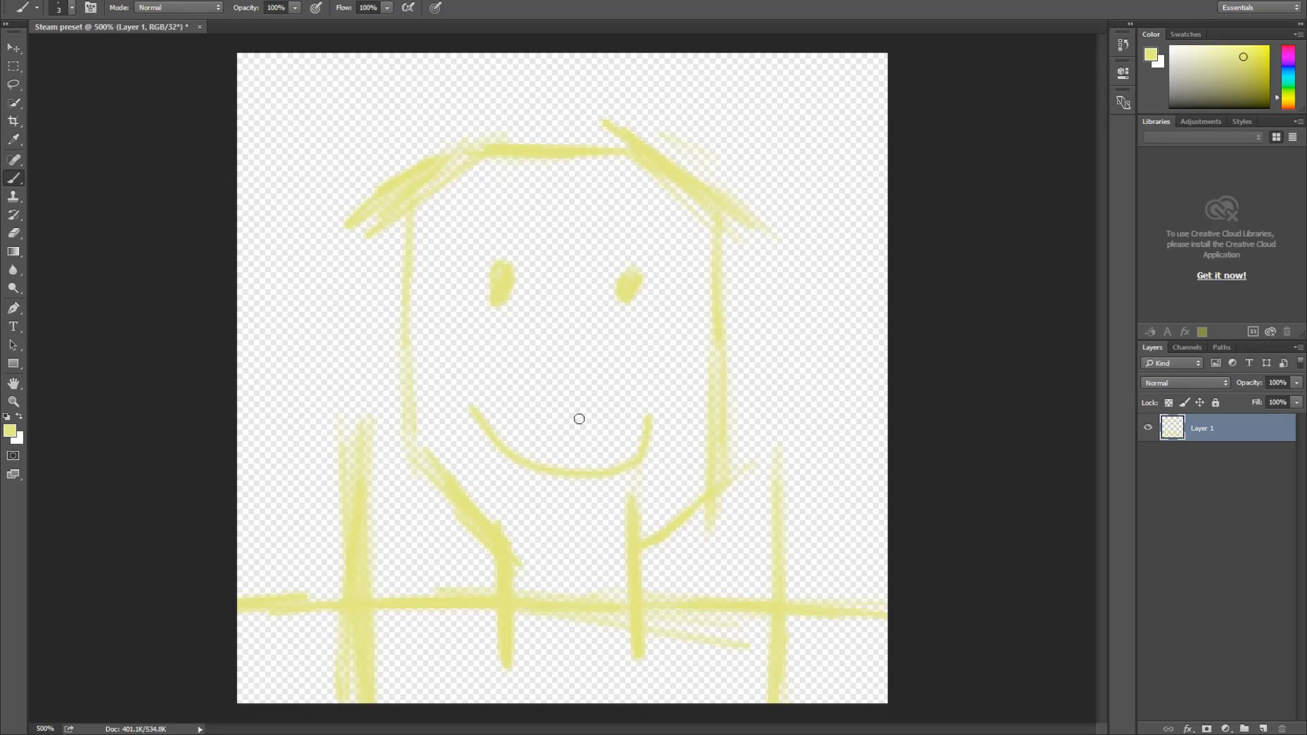
mouse_move(572, 339)
left_mouse_down()
mouse_move(547, 388)
mouse_move(565, 379)
left_mouse_up()
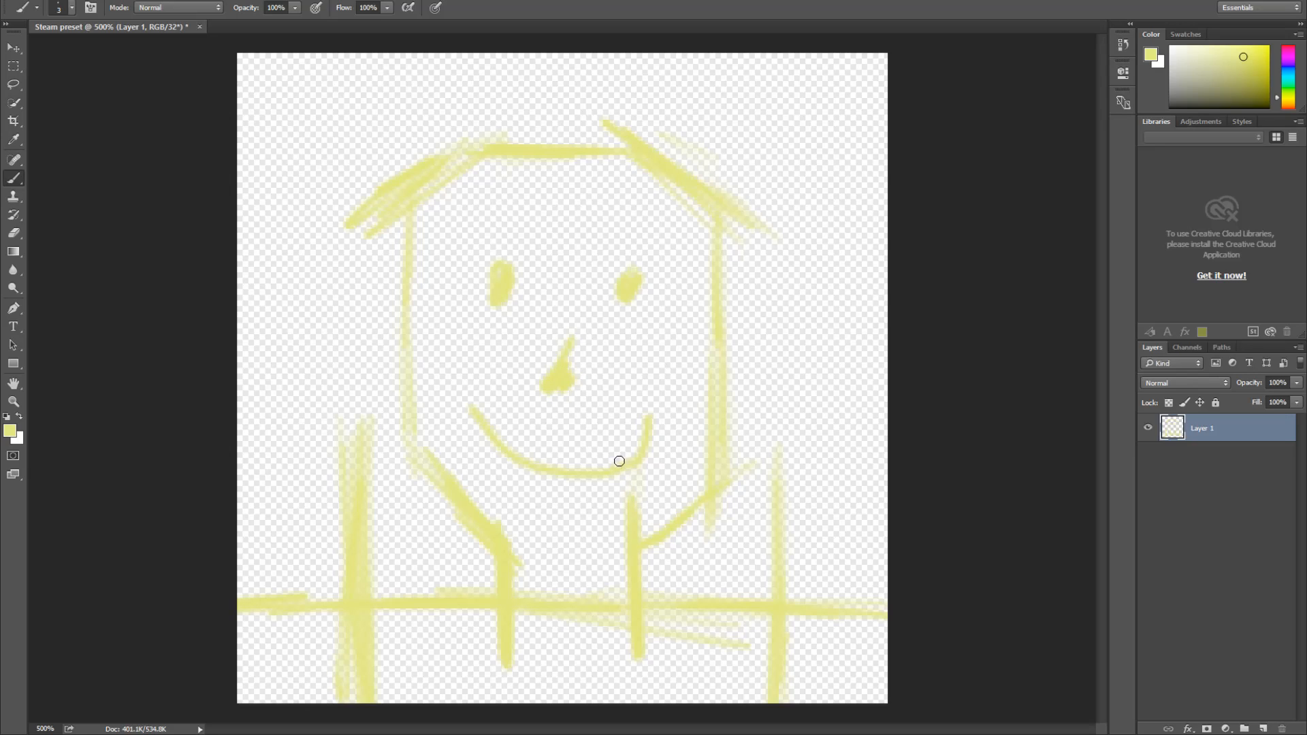
mouse_move(519, 156)
left_mouse_down()
mouse_move(537, 90)
mouse_move(554, 85)
mouse_move(571, 143)
mouse_move(546, 149)
mouse_move(541, 112)
mouse_move(546, 146)
left_mouse_up()
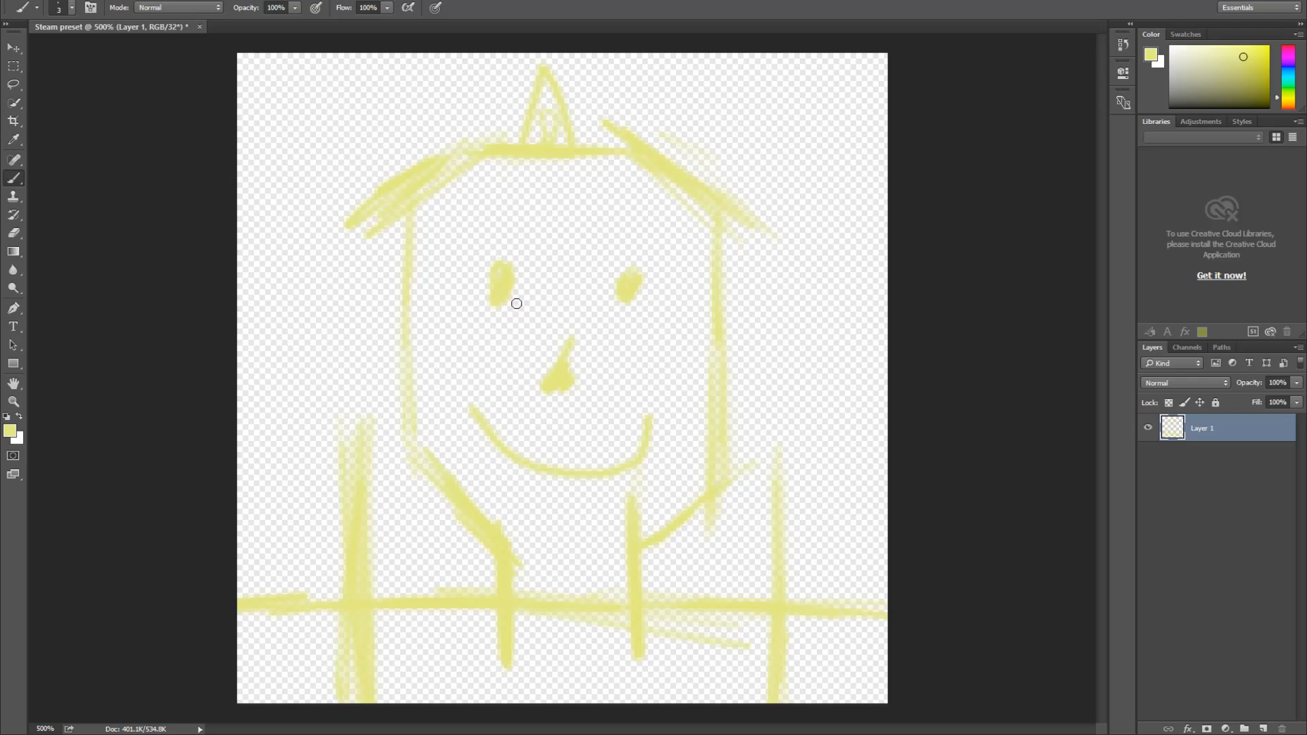
Erase the facial features with the size 13 Eraser and trim the post and rail ends outside the neck and shoulders
key("e")
mouse_move(519, 297)
left_mouse_down()
mouse_move(473, 307)
mouse_move(507, 300)
left_mouse_up()
mouse_move(629, 283)
left_mouse_down()
mouse_move(496, 426)
mouse_move(528, 461)
mouse_move(643, 446)
mouse_move(606, 422)
mouse_move(624, 472)
mouse_move(610, 519)
mouse_move(621, 511)
left_mouse_up()
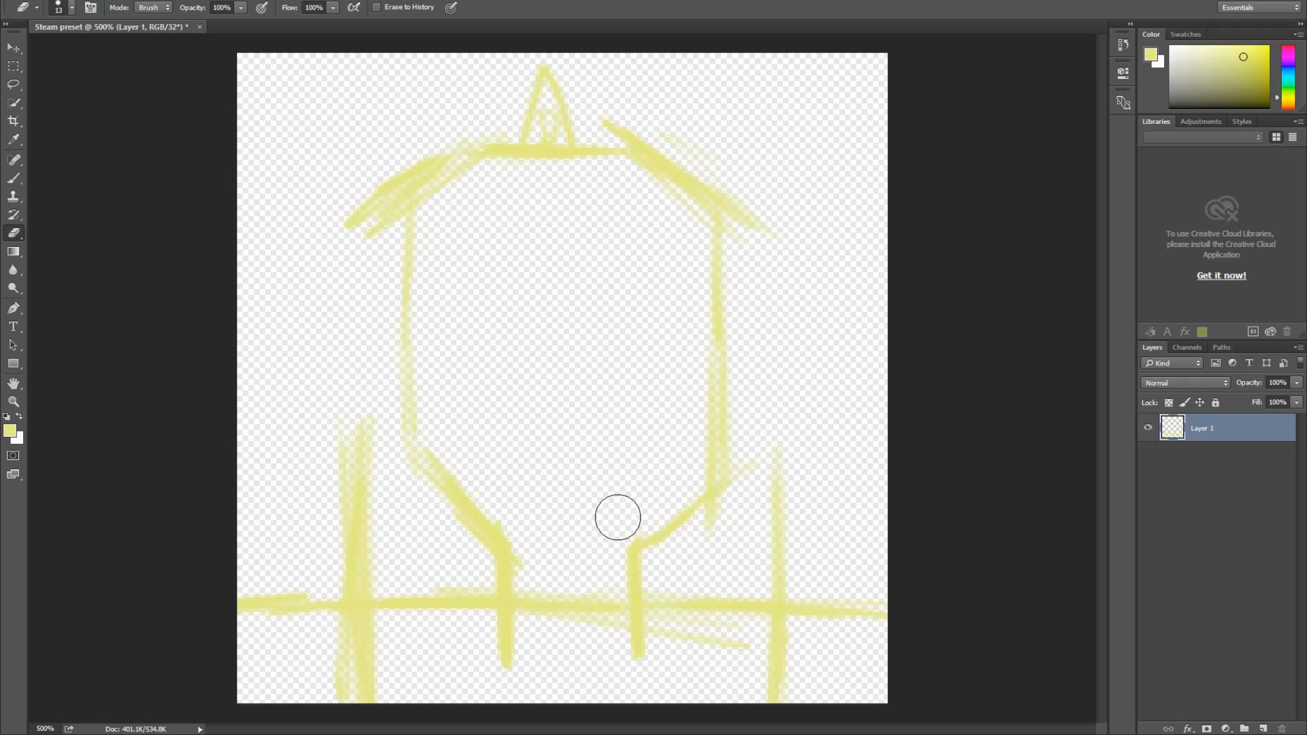
mouse_move(754, 496)
left_mouse_down()
mouse_move(722, 529)
mouse_move(765, 472)
mouse_move(744, 498)
mouse_move(757, 517)
mouse_move(773, 505)
mouse_move(768, 540)
mouse_move(780, 522)
mouse_move(809, 604)
mouse_move(811, 584)
mouse_move(880, 612)
left_mouse_up()
mouse_move(349, 446)
left_mouse_down()
mouse_move(362, 545)
mouse_move(349, 565)
mouse_move(365, 573)
mouse_move(286, 610)
mouse_move(283, 594)
mouse_move(233, 610)
left_mouse_up()
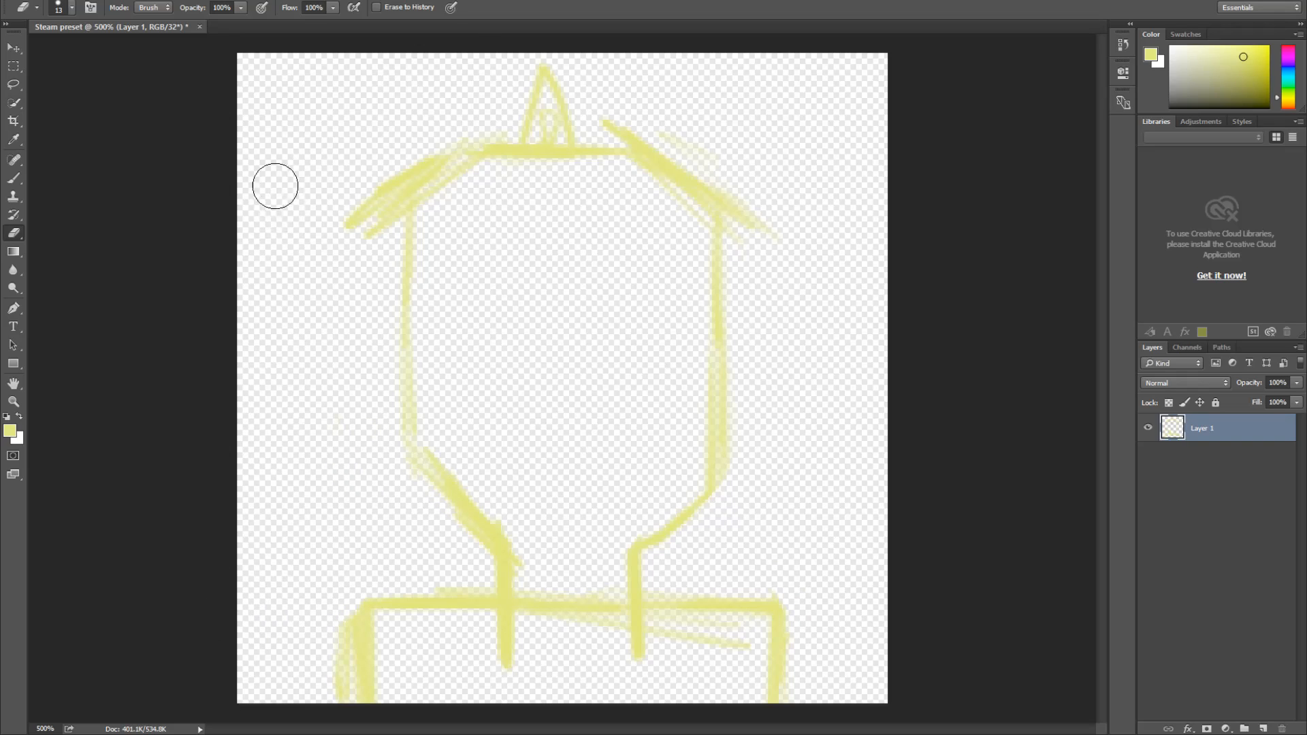
Trim the head's upper-left corner to a thin line and erase the cone, the flat top and the upper-right slanted strokes
mouse_move(329, 201)
left_mouse_down()
mouse_move(364, 174)
mouse_move(373, 194)
left_mouse_up()
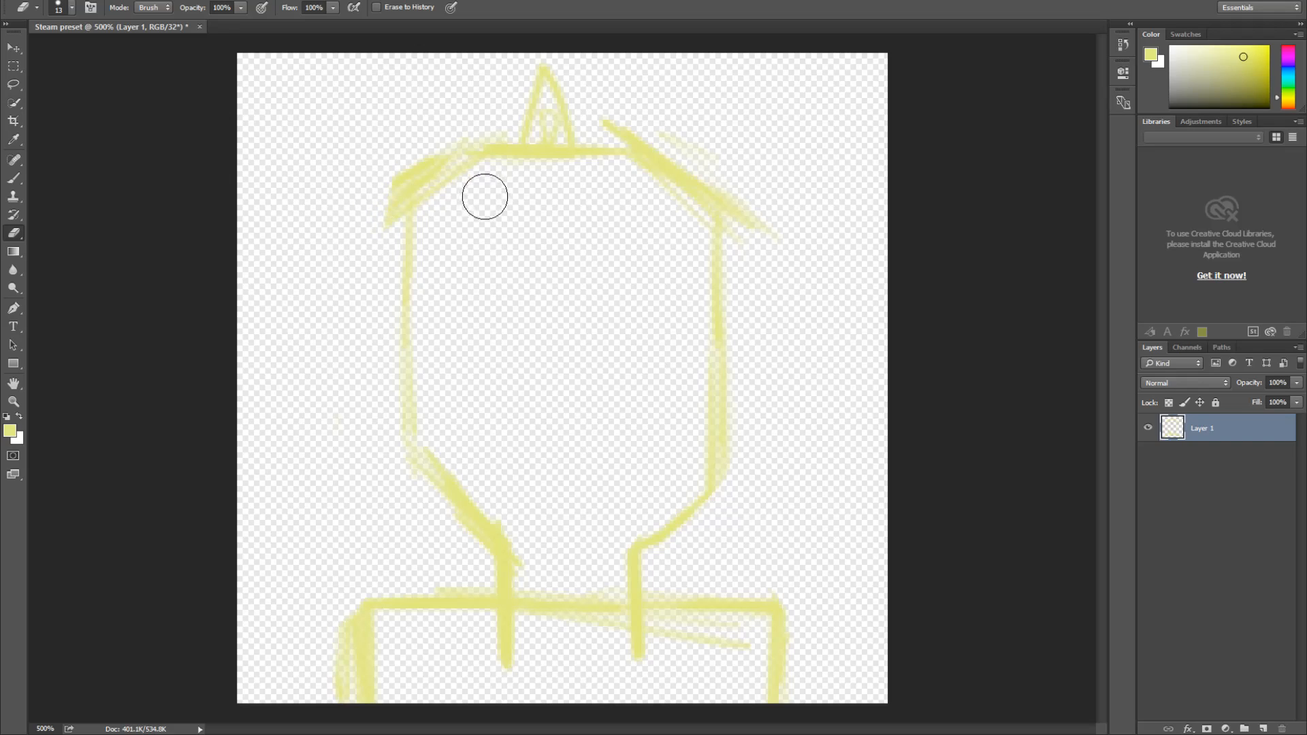
mouse_move(455, 212)
left_mouse_down()
mouse_move(394, 219)
mouse_move(376, 201)
mouse_move(392, 158)
left_mouse_up()
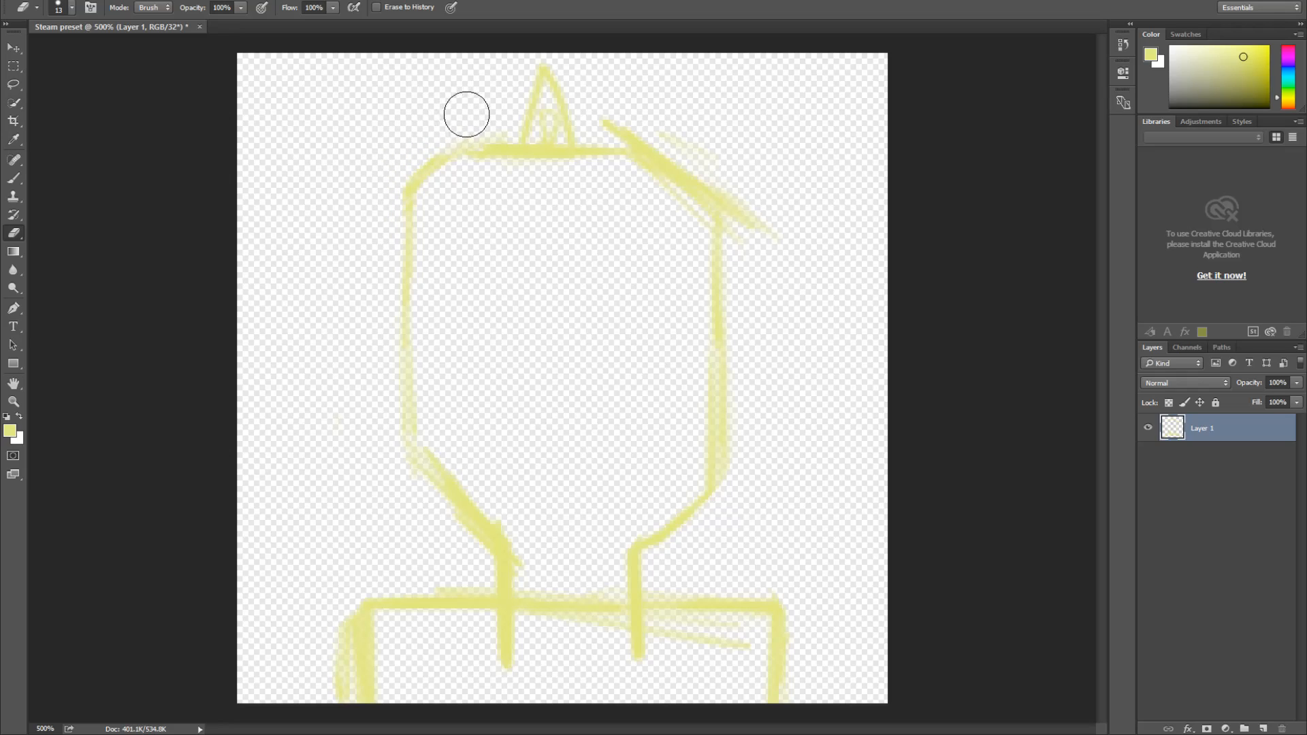
mouse_move(504, 113)
left_mouse_down()
mouse_move(548, 109)
mouse_move(537, 117)
mouse_move(524, 114)
mouse_move(564, 95)
mouse_move(554, 90)
mouse_move(623, 115)
mouse_move(596, 109)
mouse_move(627, 108)
left_mouse_up()
mouse_move(641, 192)
left_mouse_down()
mouse_move(682, 215)
mouse_move(602, 178)
mouse_move(458, 156)
mouse_move(659, 131)
mouse_move(774, 165)
mouse_move(758, 204)
mouse_move(748, 179)
left_mouse_up()
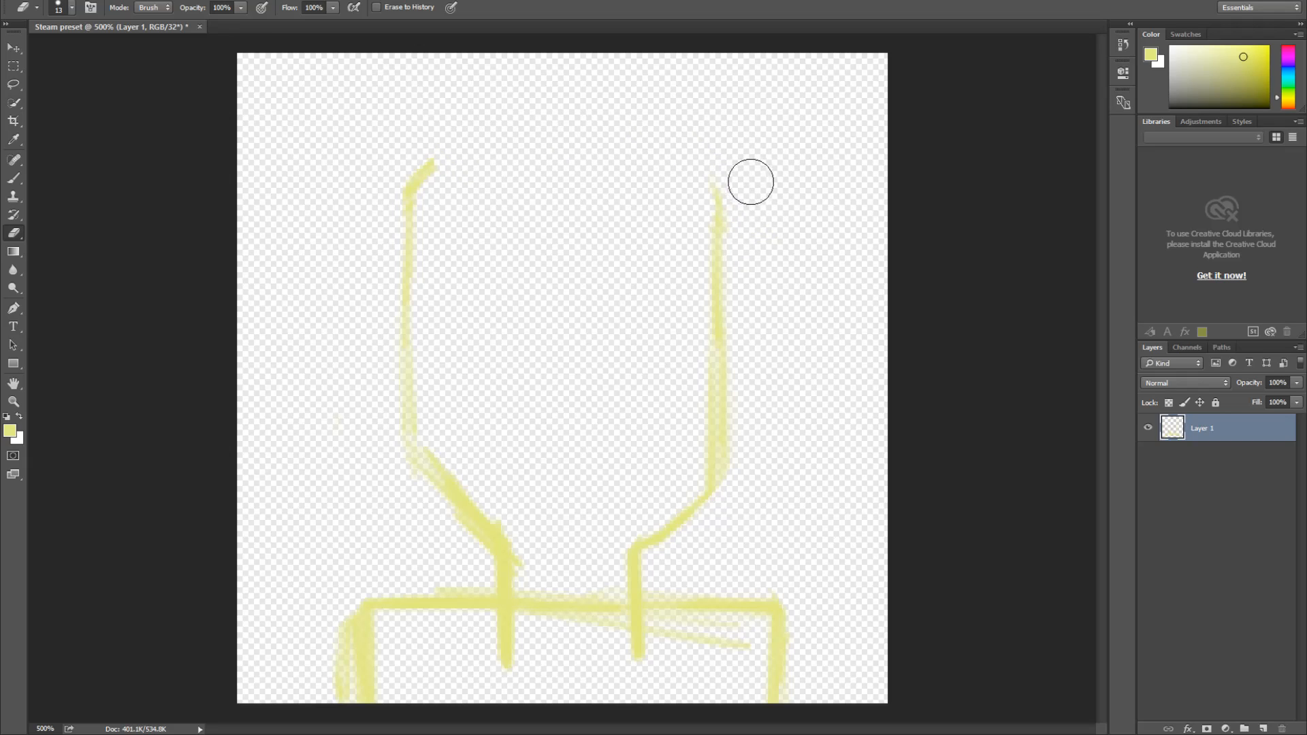
Thin the head's left side and jaw with the Eraser and remove the neck lines and stray strokes below the shoulder line
mouse_move(497, 445)
left_mouse_down()
mouse_move(442, 447)
mouse_move(426, 410)
mouse_move(443, 324)
mouse_move(433, 280)
left_mouse_up()
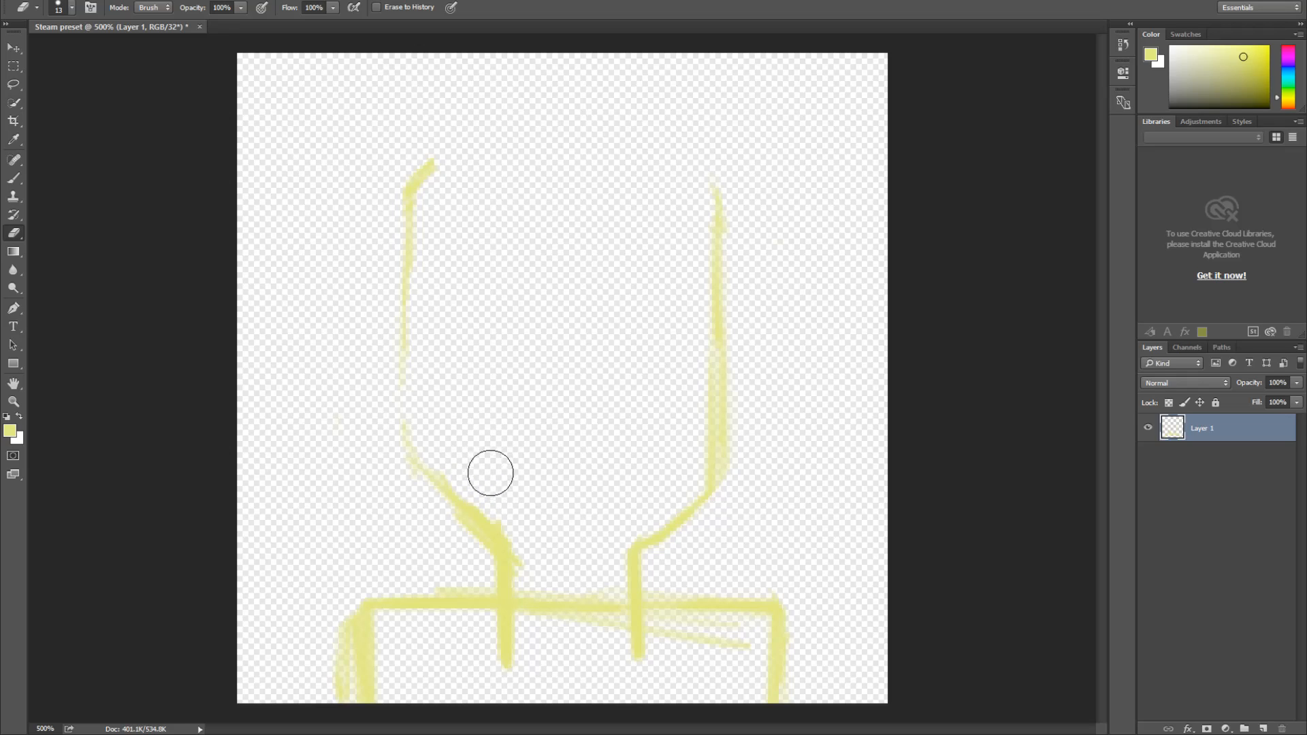
mouse_move(512, 513)
left_mouse_down()
mouse_move(520, 525)
mouse_move(491, 498)
left_mouse_up()
mouse_move(524, 641)
left_mouse_down()
mouse_move(529, 621)
mouse_move(487, 630)
mouse_move(711, 644)
left_mouse_up()
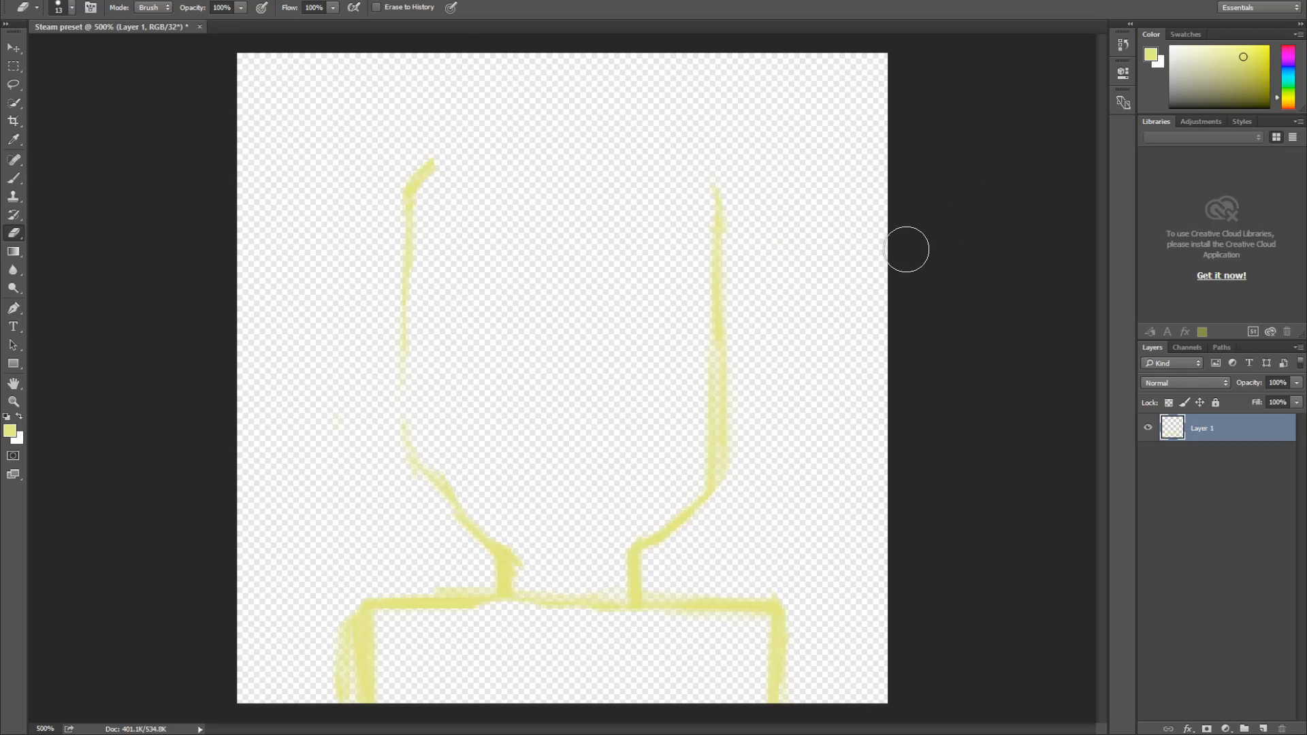
Paint a curved top across the head with the size 3 brush and a slanted left cheek line down to the jaw
key("b")
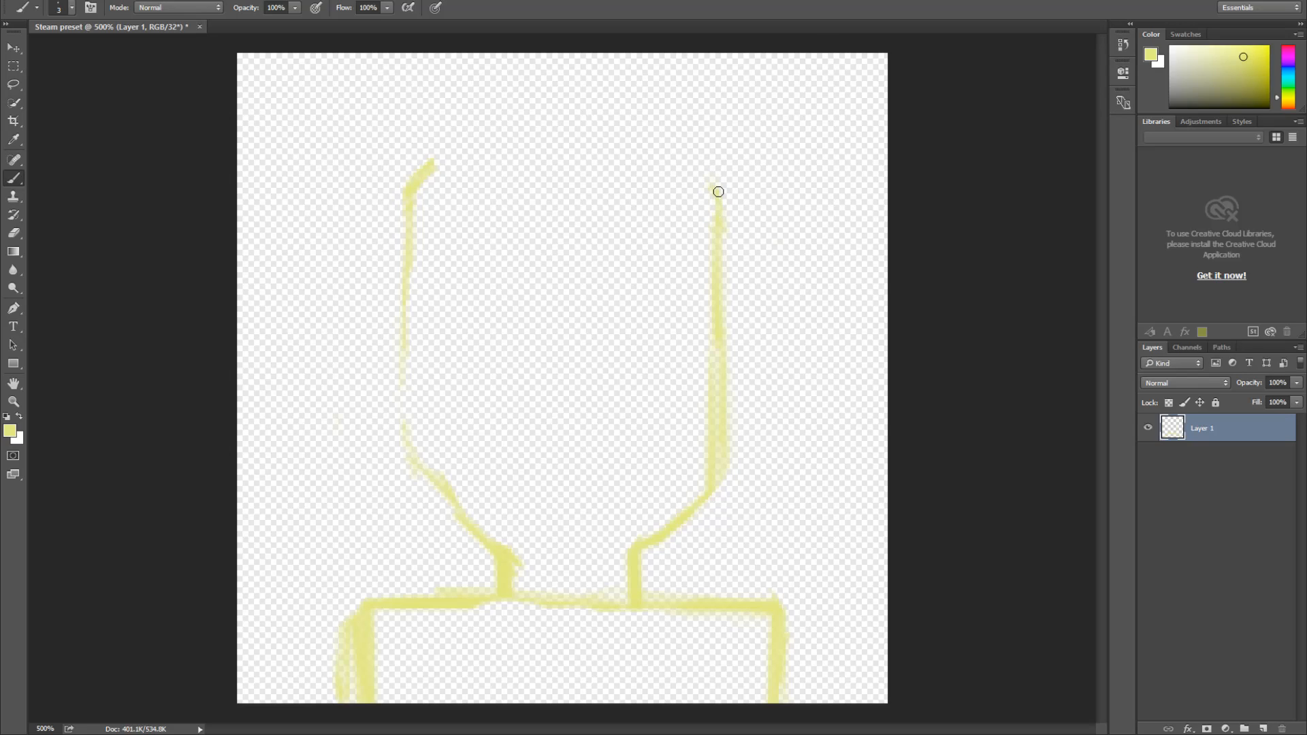
mouse_move(712, 193)
left_mouse_down()
mouse_move(631, 165)
mouse_move(645, 165)
mouse_move(659, 174)
mouse_move(503, 159)
mouse_move(432, 179)
left_mouse_up()
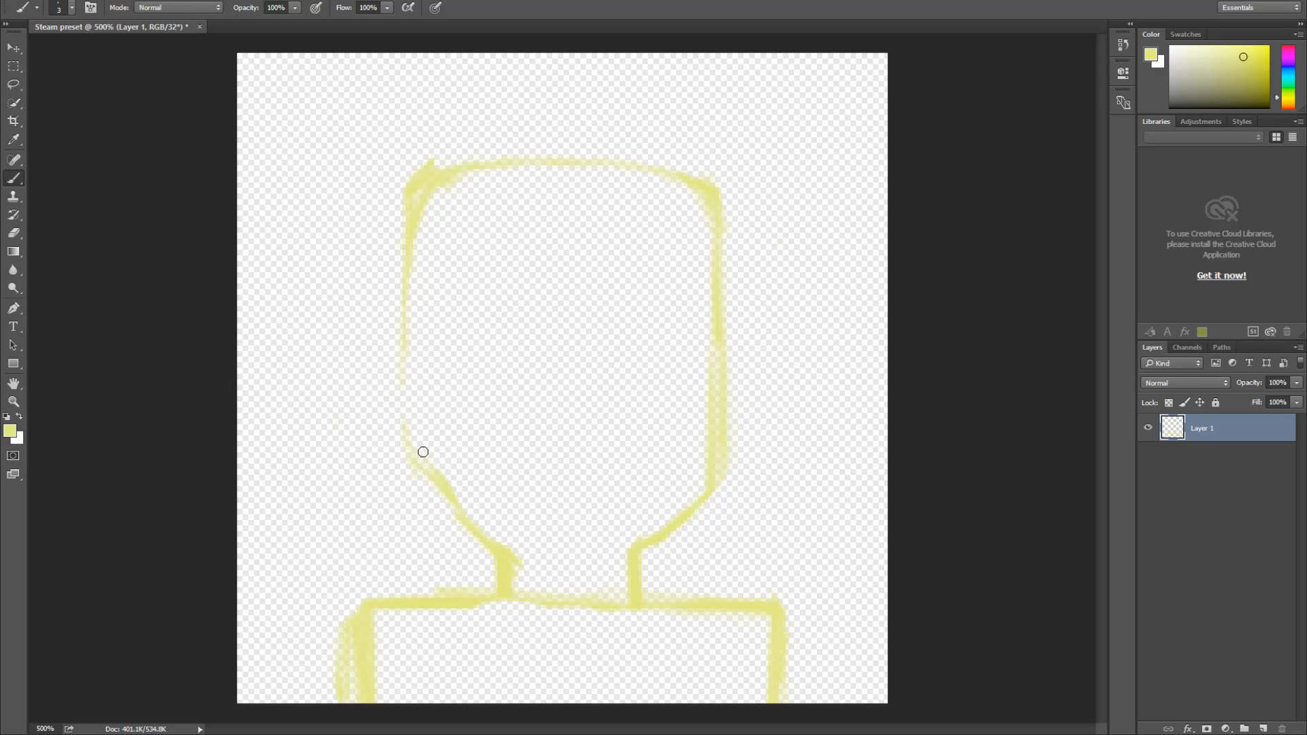
left_click_drag(445, 479, 431, 442)
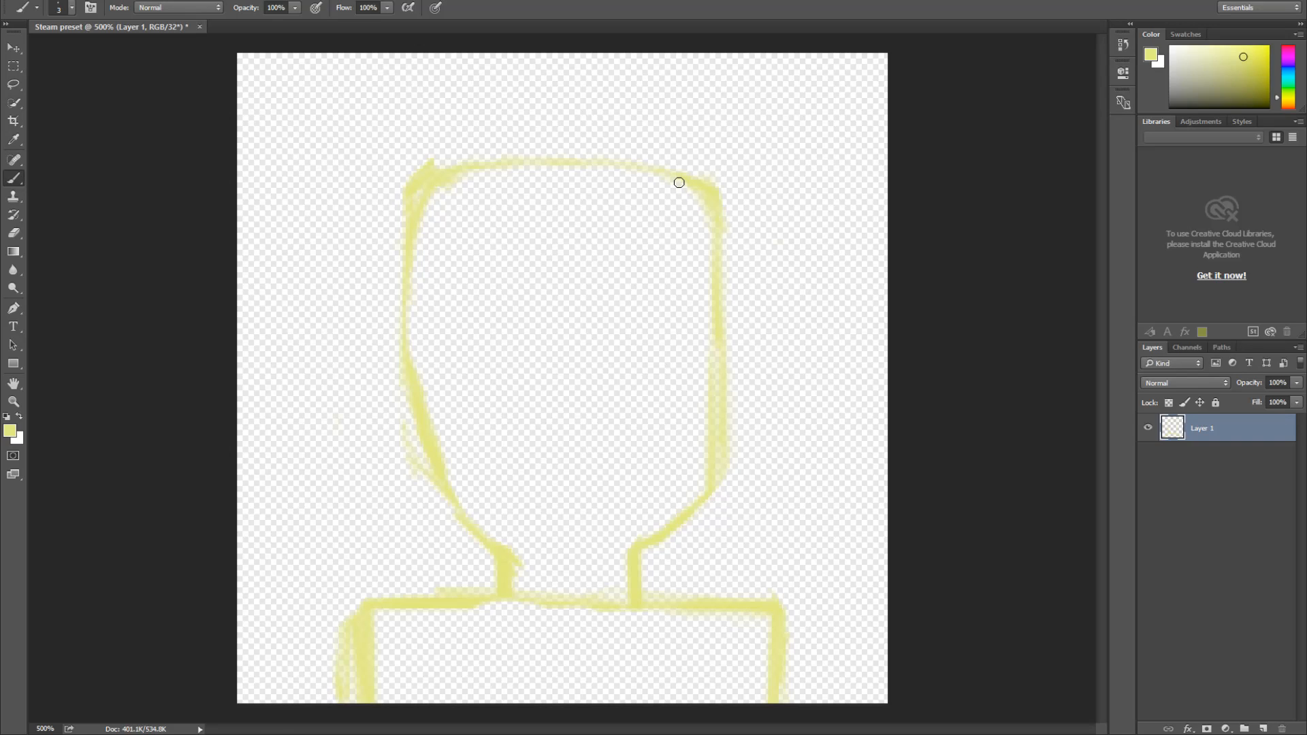
Erase the leftover strokes outside the head's upper-left corner and left cheek, and thin the outline down to the neck
key("e")
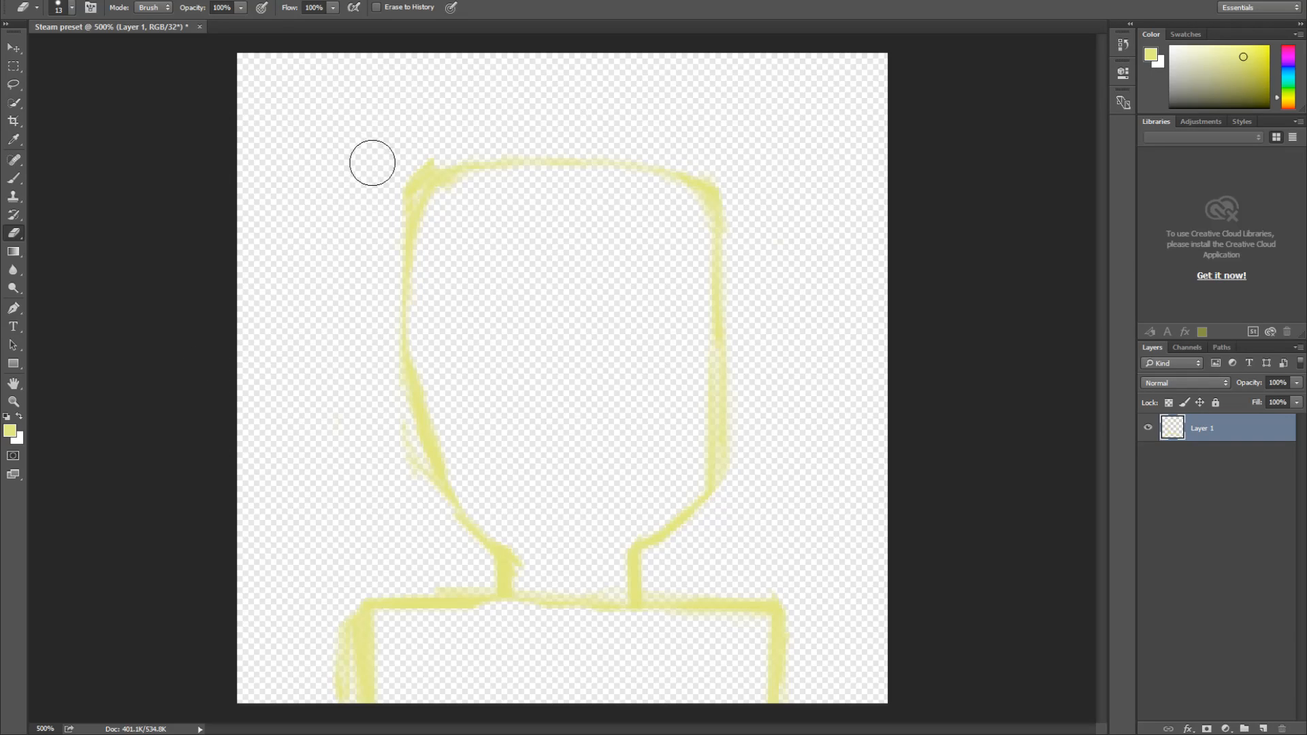
mouse_move(388, 161)
left_mouse_down()
mouse_move(427, 138)
mouse_move(380, 217)
left_mouse_up()
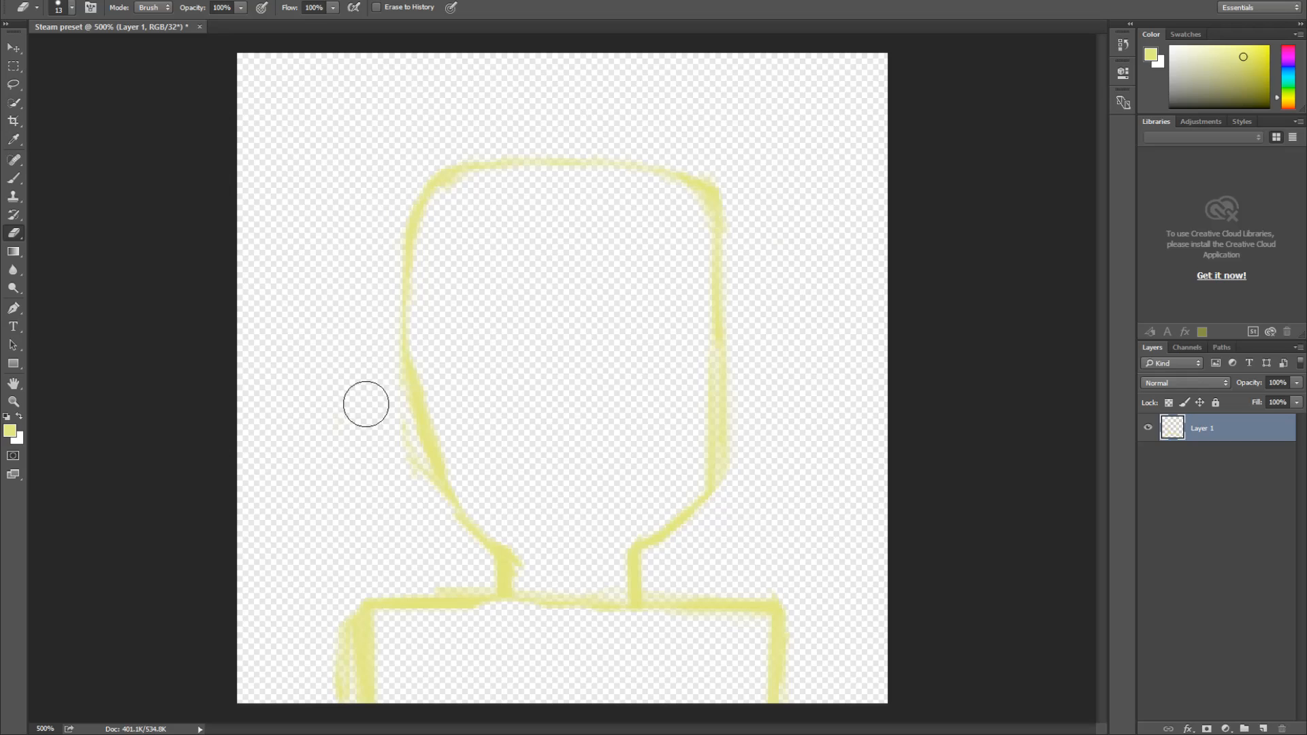
left_click_drag(390, 456, 412, 522)
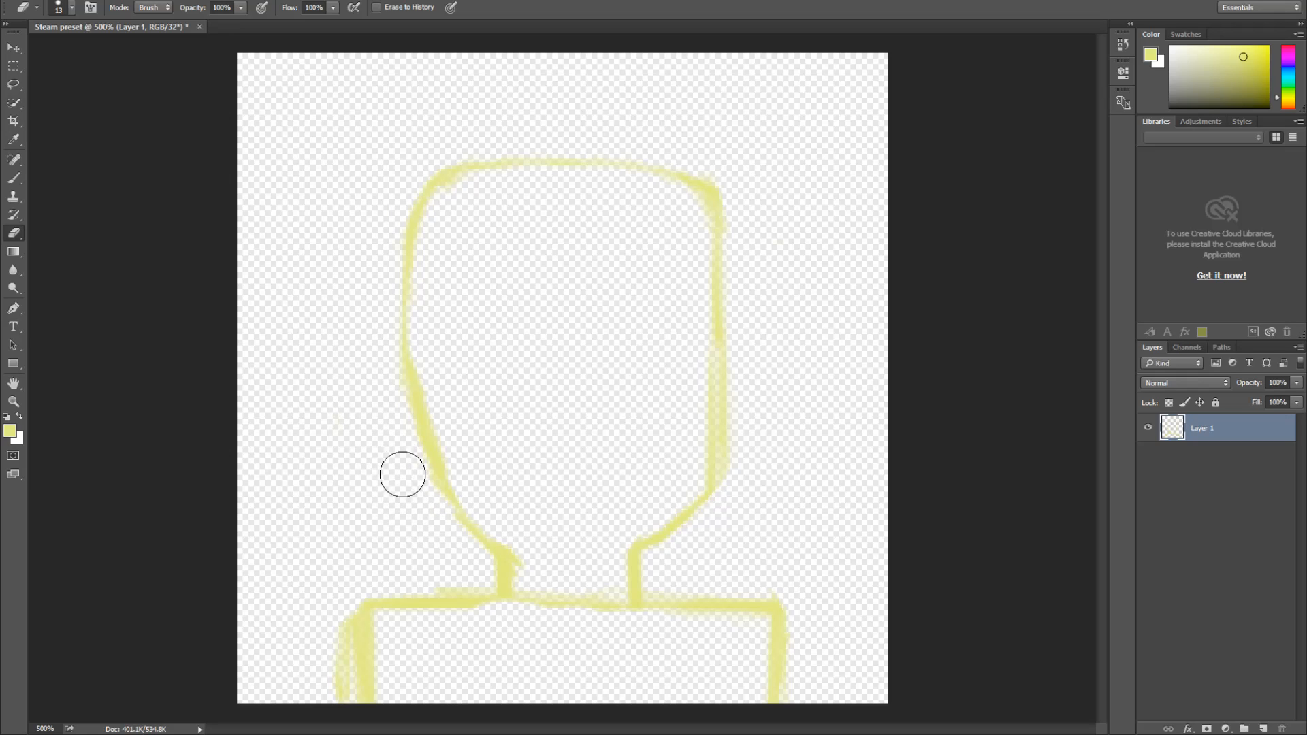
mouse_move(433, 367)
left_mouse_down()
mouse_move(466, 468)
mouse_move(535, 532)
mouse_move(532, 574)
mouse_move(535, 555)
mouse_move(547, 575)
mouse_move(598, 575)
left_mouse_up()
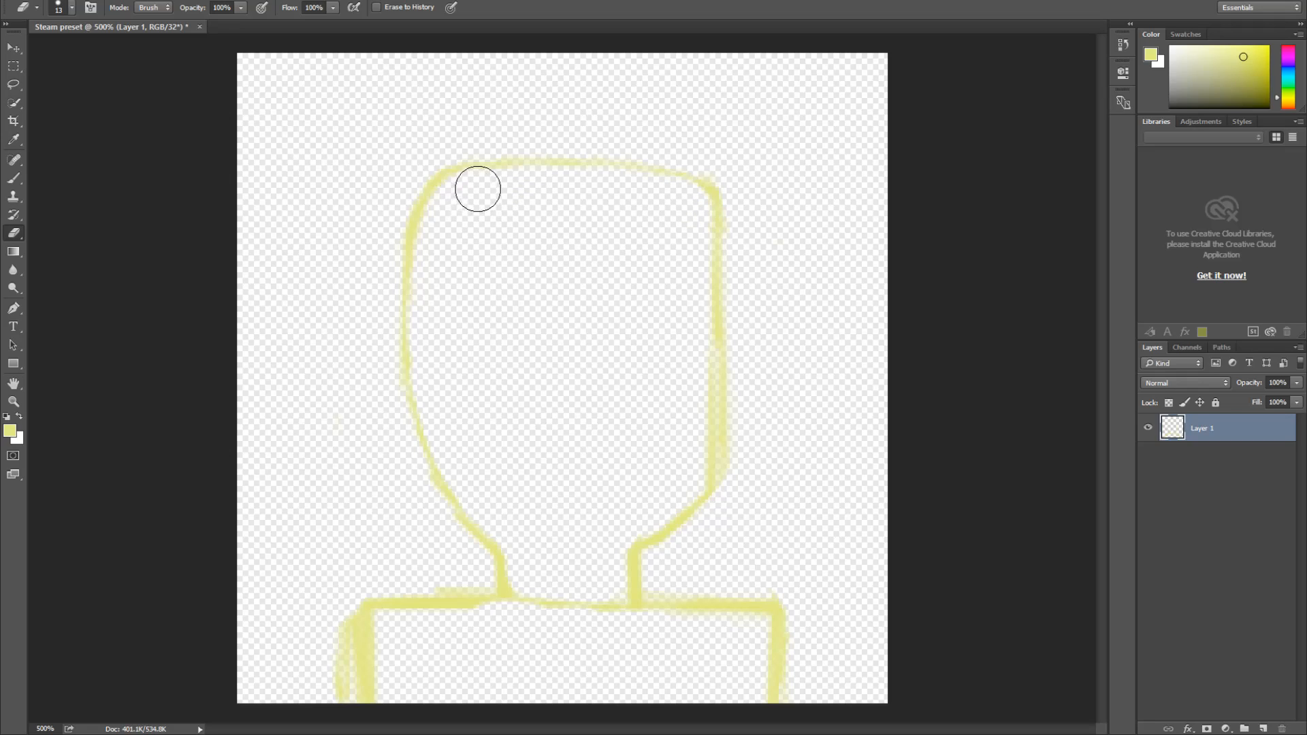
Erase the top and the whole right side of the head down to the short neck stub
mouse_move(492, 183)
left_mouse_down()
mouse_move(688, 155)
mouse_move(710, 168)
left_mouse_up()
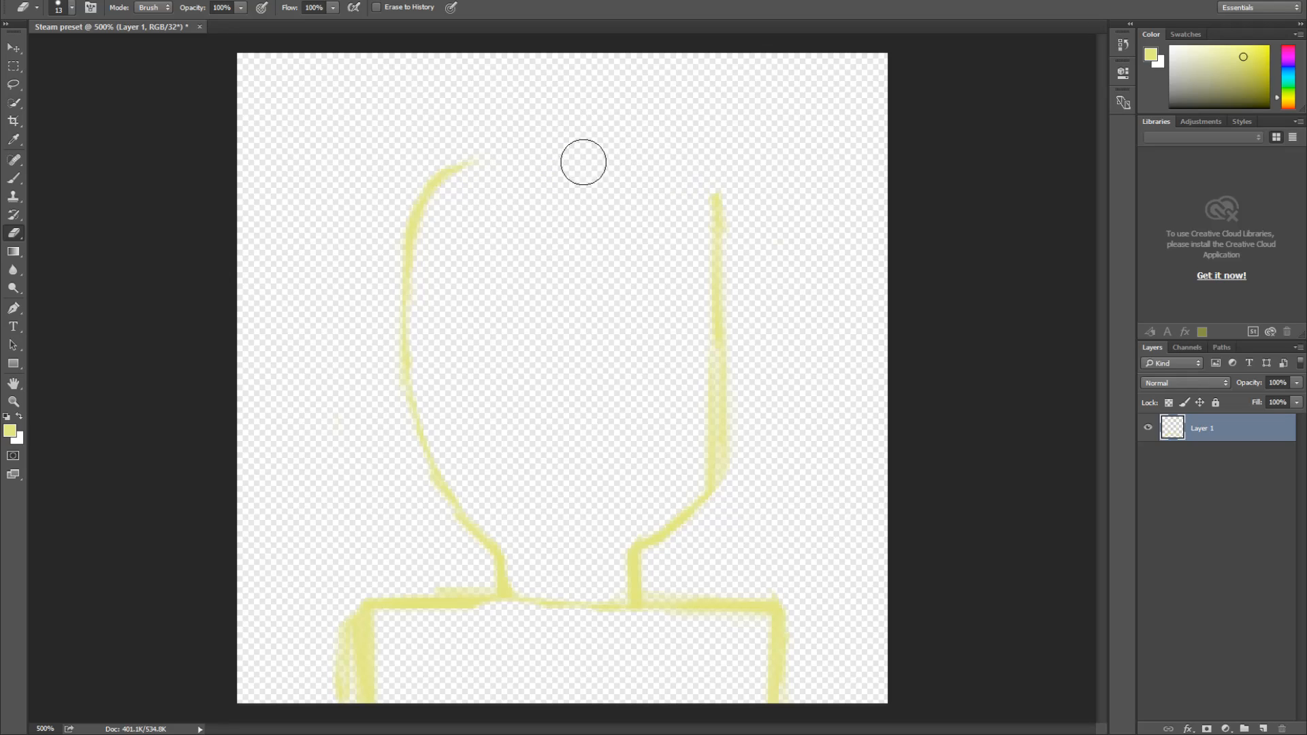
left_click_drag(724, 283, 735, 192)
mouse_move(695, 282)
left_mouse_down()
mouse_move(695, 334)
mouse_move(715, 361)
mouse_move(703, 462)
mouse_move(719, 482)
mouse_move(704, 492)
mouse_move(736, 478)
mouse_move(729, 462)
mouse_move(708, 474)
mouse_move(629, 532)
left_mouse_up()
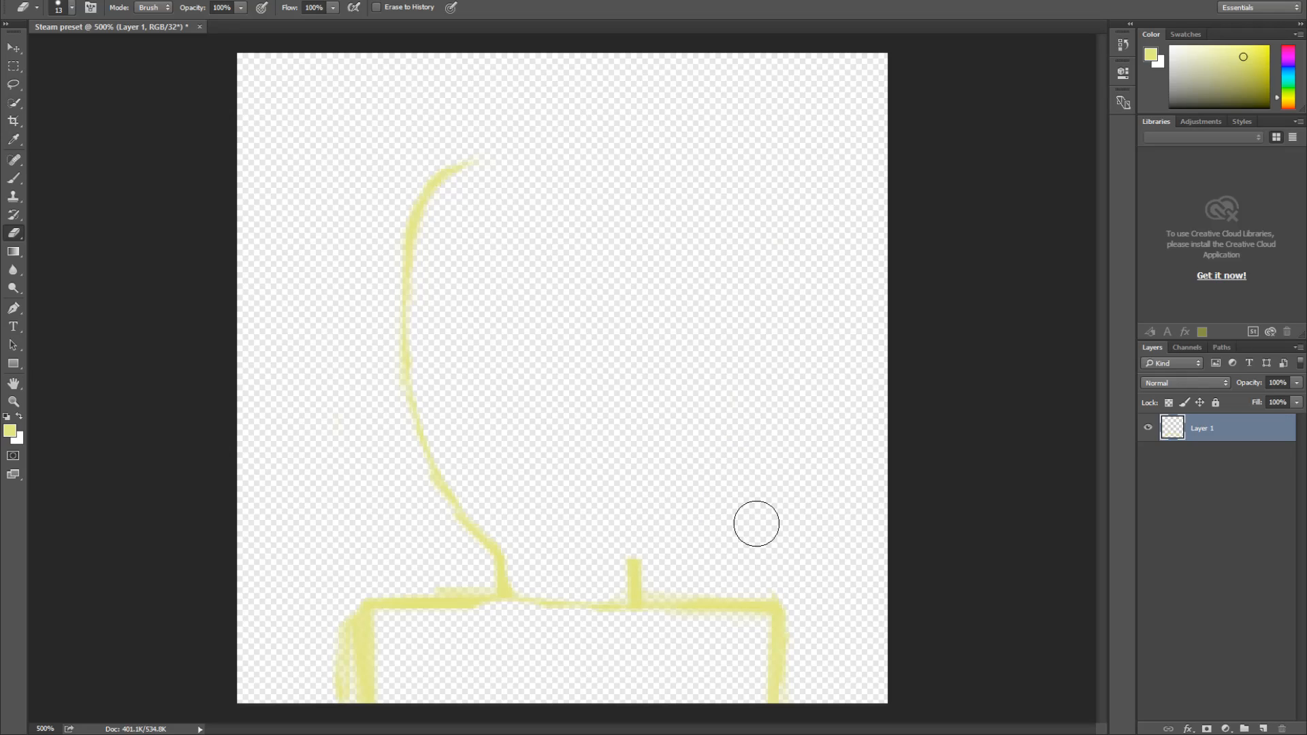
Repaint the head's top, right side and jaw as one smooth curve, and thin the head and neck lines with the Eraser
key("b")
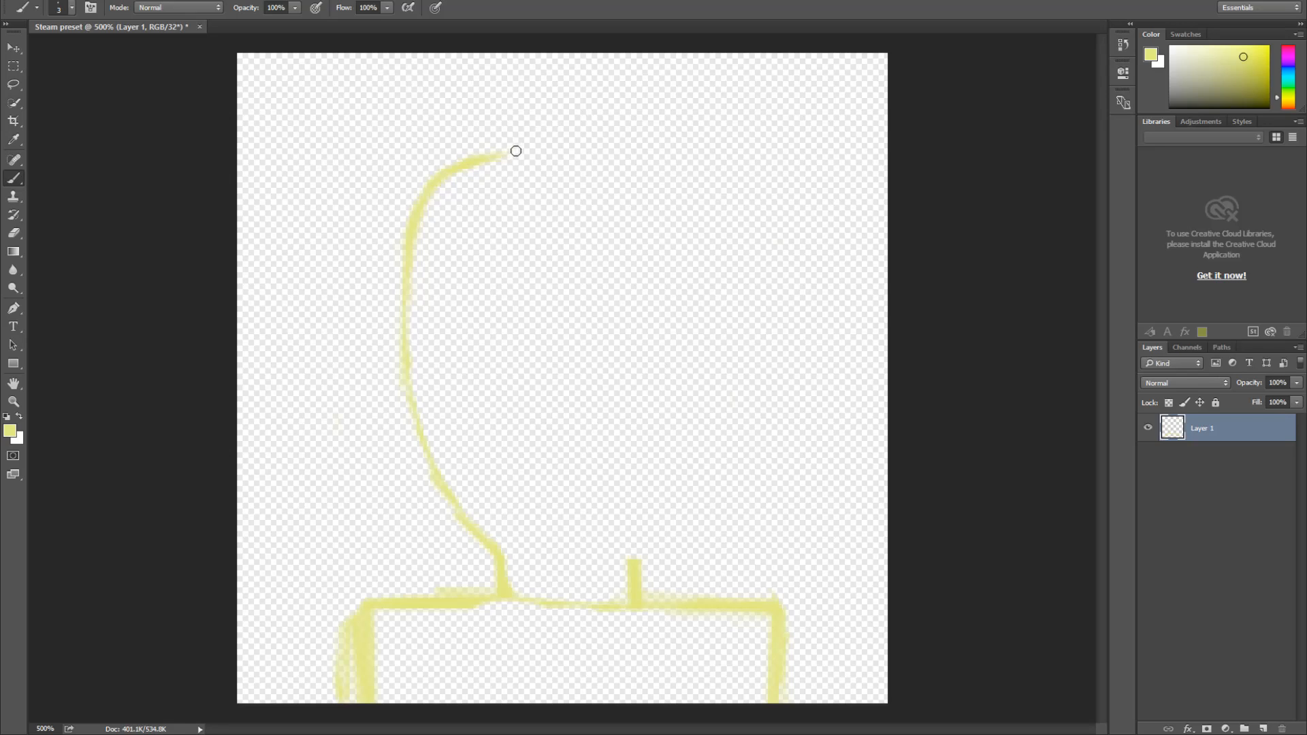
mouse_move(501, 155)
left_mouse_down()
mouse_move(560, 145)
mouse_move(538, 148)
mouse_move(659, 160)
left_mouse_up()
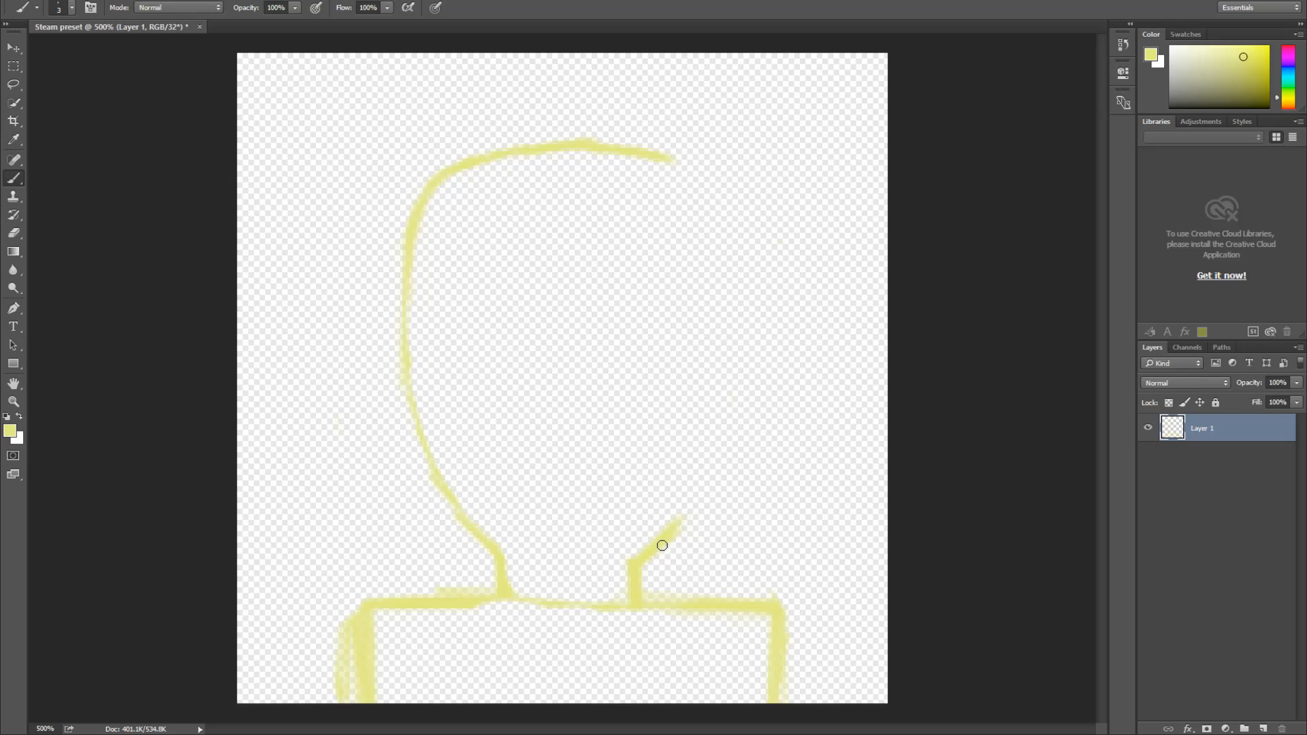
left_click_drag(694, 510, 701, 491)
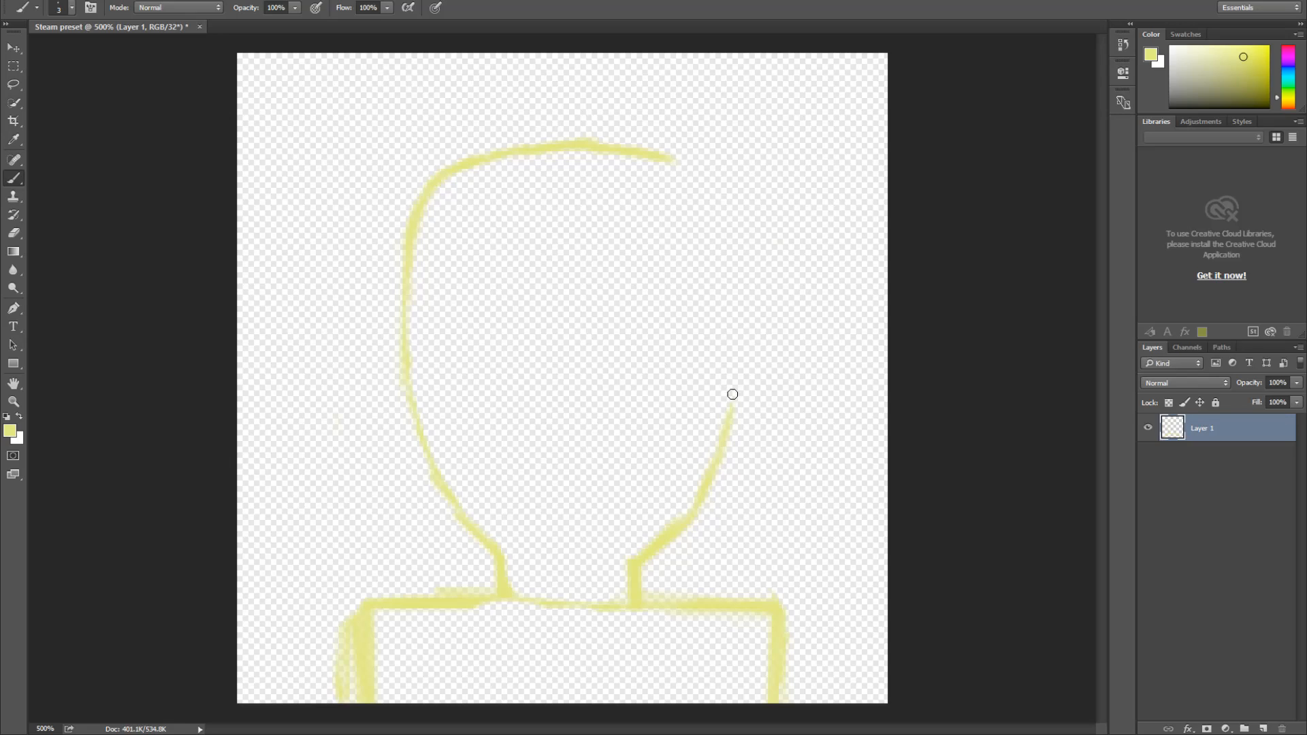
left_click_drag(734, 383, 737, 365)
left_click_drag(737, 359, 738, 325)
mouse_move(737, 284)
left_mouse_down()
mouse_move(731, 182)
mouse_move(685, 155)
mouse_move(704, 148)
mouse_move(679, 148)
mouse_move(718, 157)
mouse_move(608, 142)
left_mouse_up()
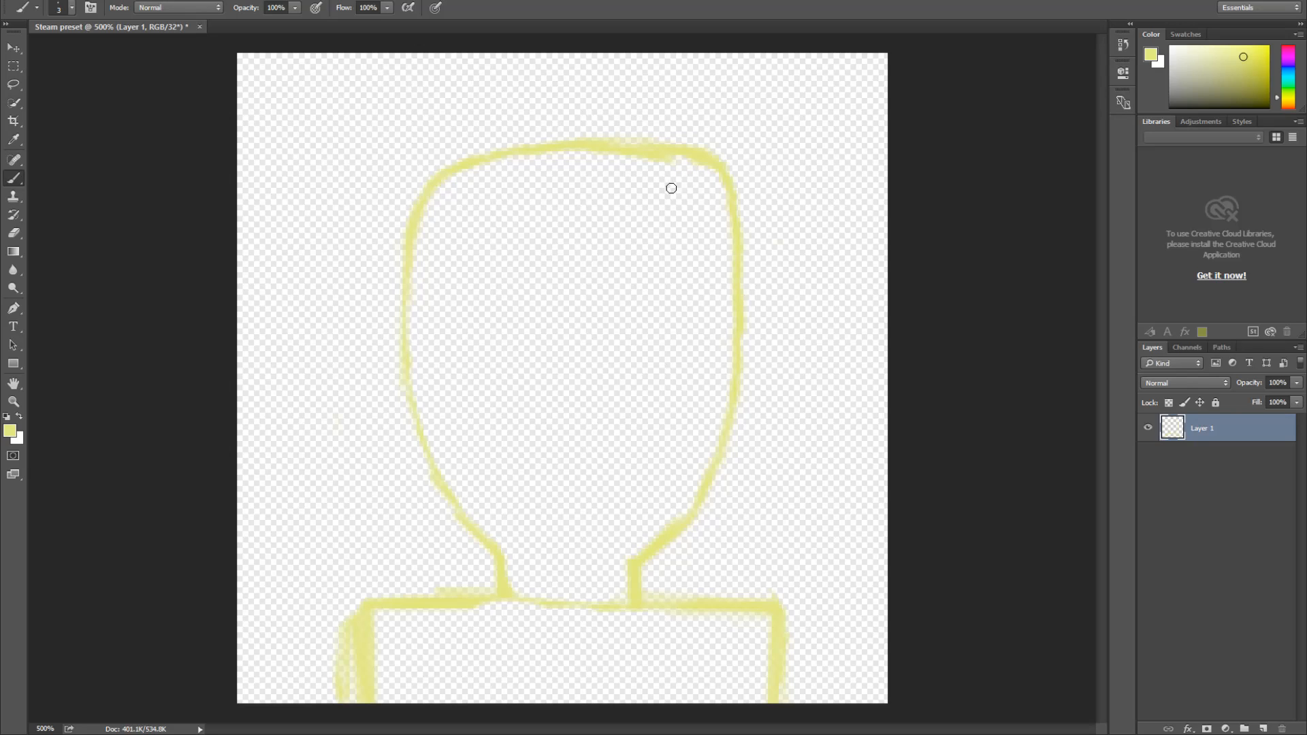
left_click_drag(688, 159, 715, 174)
key("e")
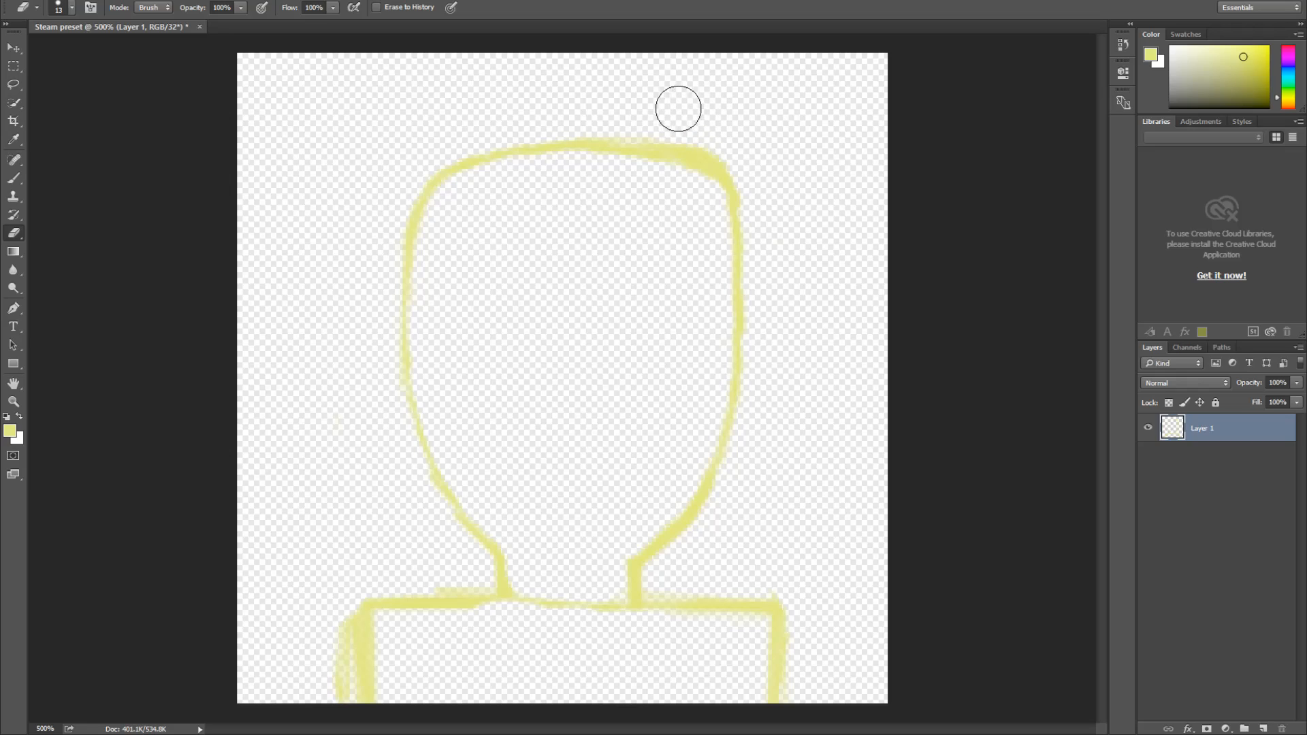
mouse_move(691, 125)
left_mouse_down()
mouse_move(613, 121)
mouse_move(621, 111)
mouse_move(529, 130)
mouse_move(605, 100)
mouse_move(680, 101)
mouse_move(727, 126)
mouse_move(693, 122)
mouse_move(742, 153)
mouse_move(698, 132)
left_mouse_up()
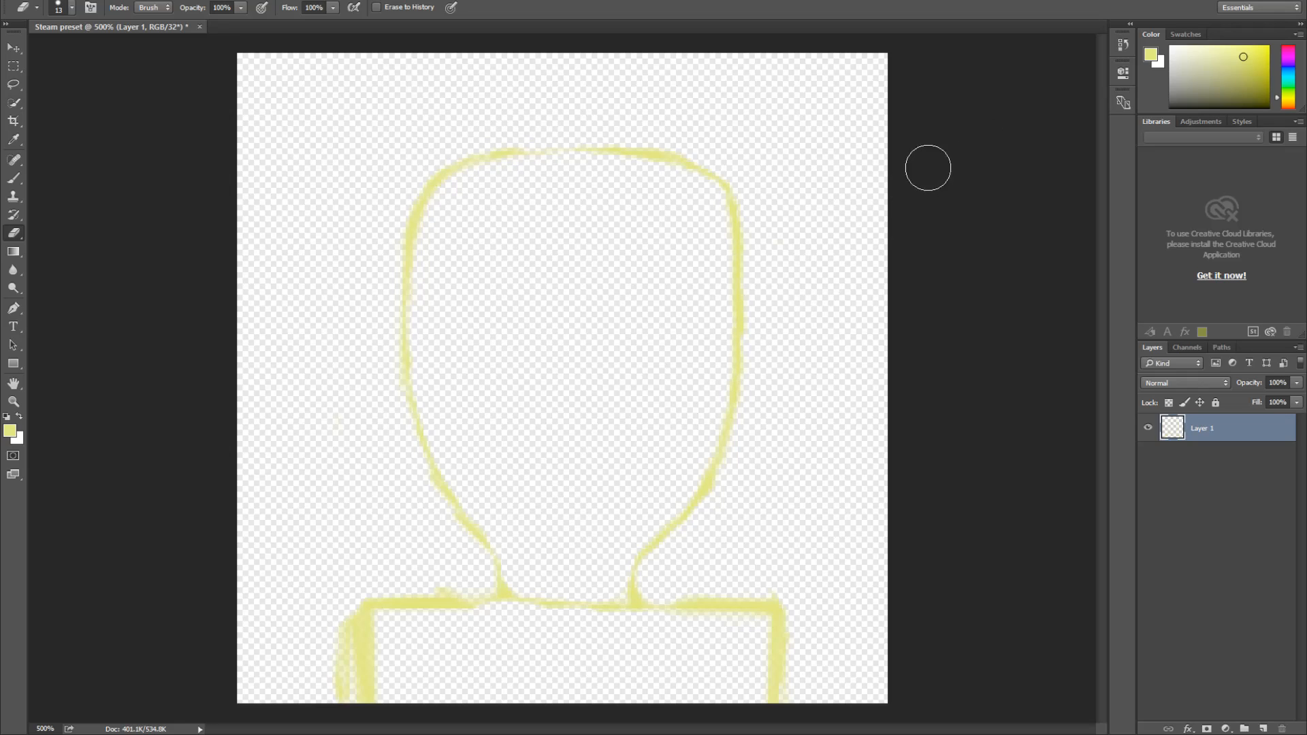
Paint rounded corners on both shoulders with the size 3 brush and widen the right arm line toward the lower canvas edge
key("b")
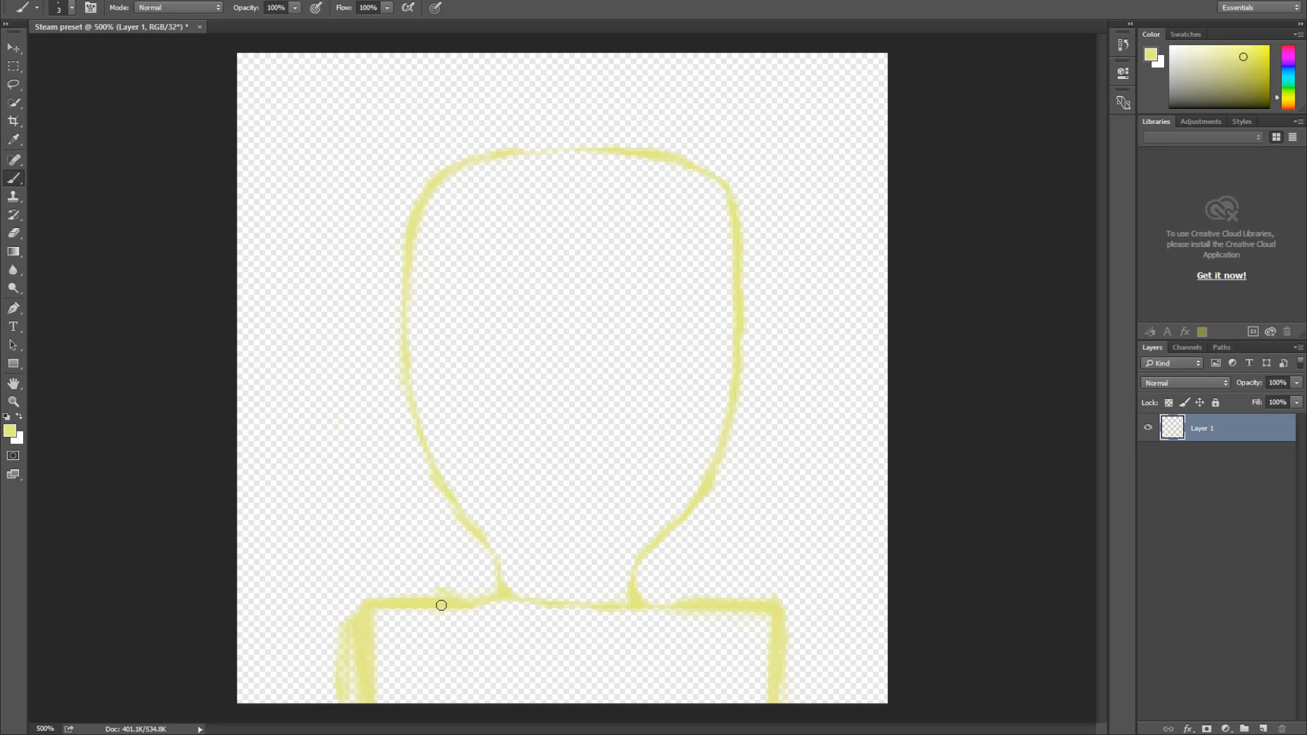
left_click_drag(396, 617, 420, 608)
left_click_drag(780, 654, 790, 701)
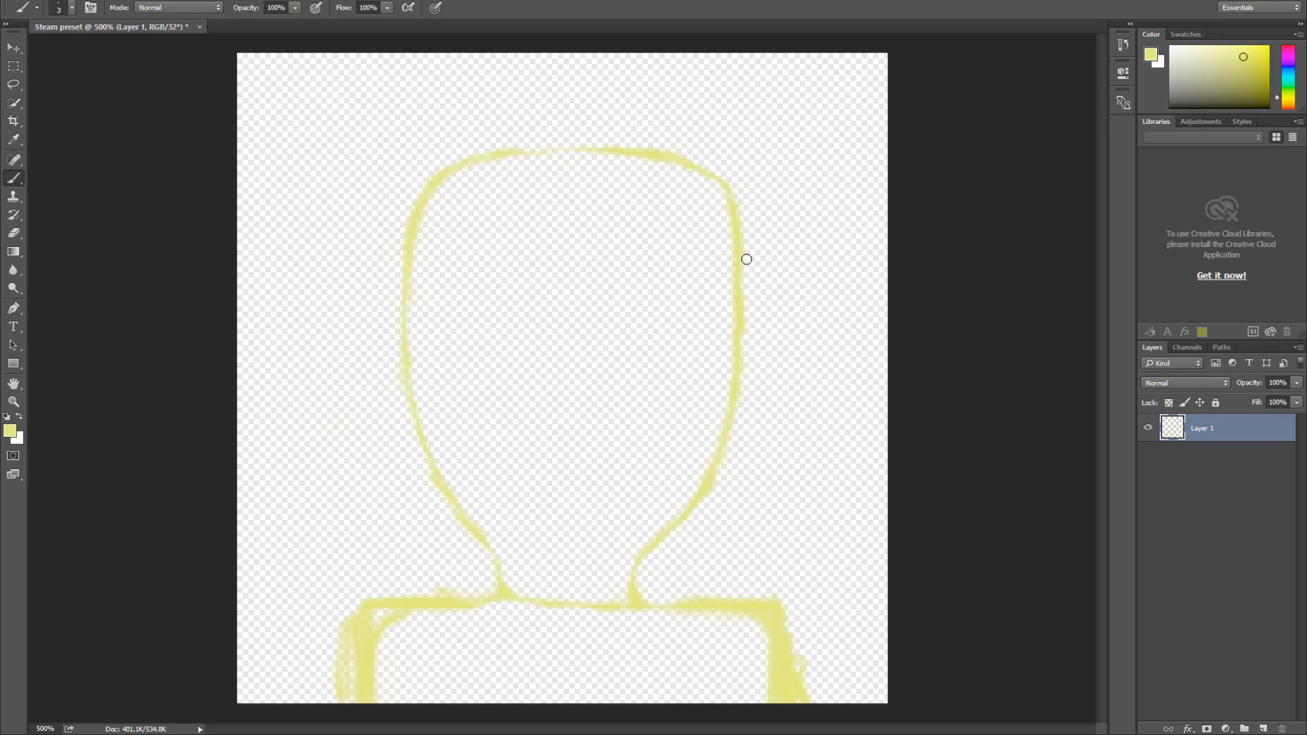
Erase the shoulder lines on both sides of the neck, leaving only a short arm mark at the lower-right canvas edge
key("e")
mouse_move(363, 577)
left_mouse_down()
mouse_move(359, 595)
mouse_move(361, 584)
left_mouse_up()
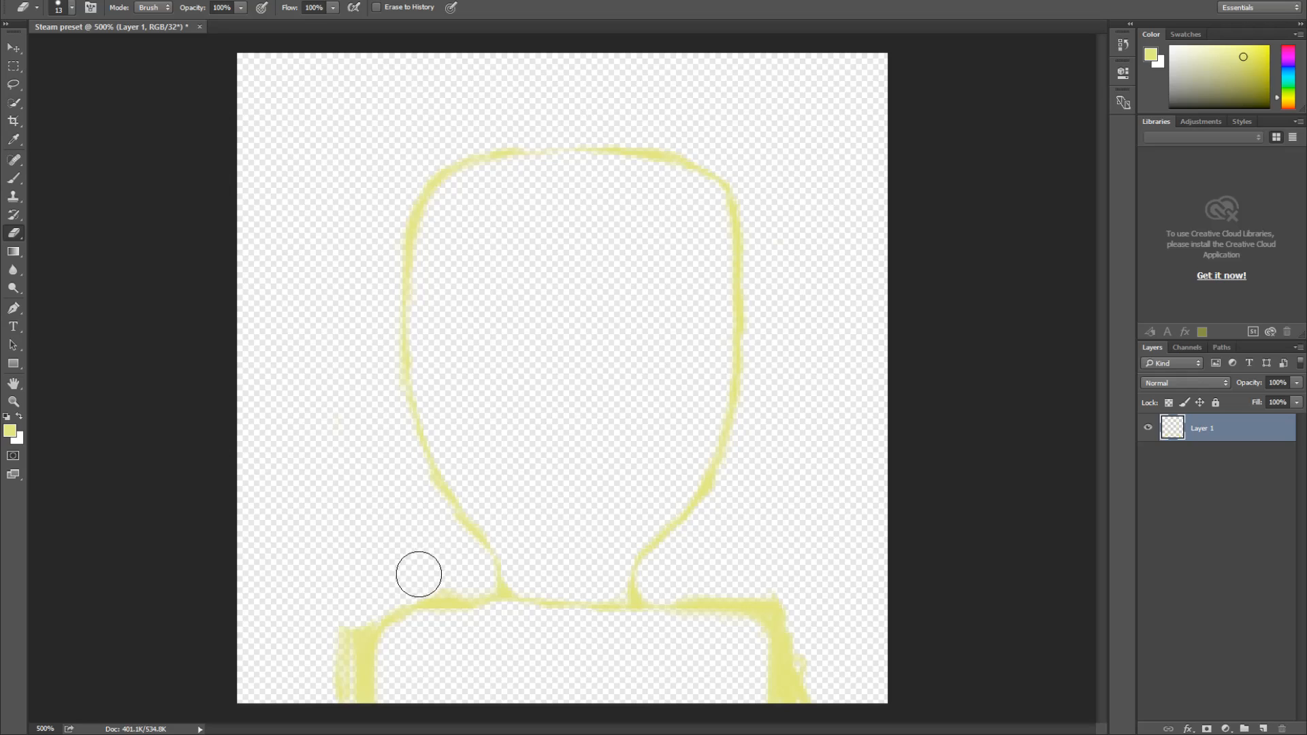
mouse_move(447, 571)
left_mouse_down()
mouse_move(347, 615)
mouse_move(338, 694)
left_mouse_up()
left_click_drag(790, 577, 674, 581)
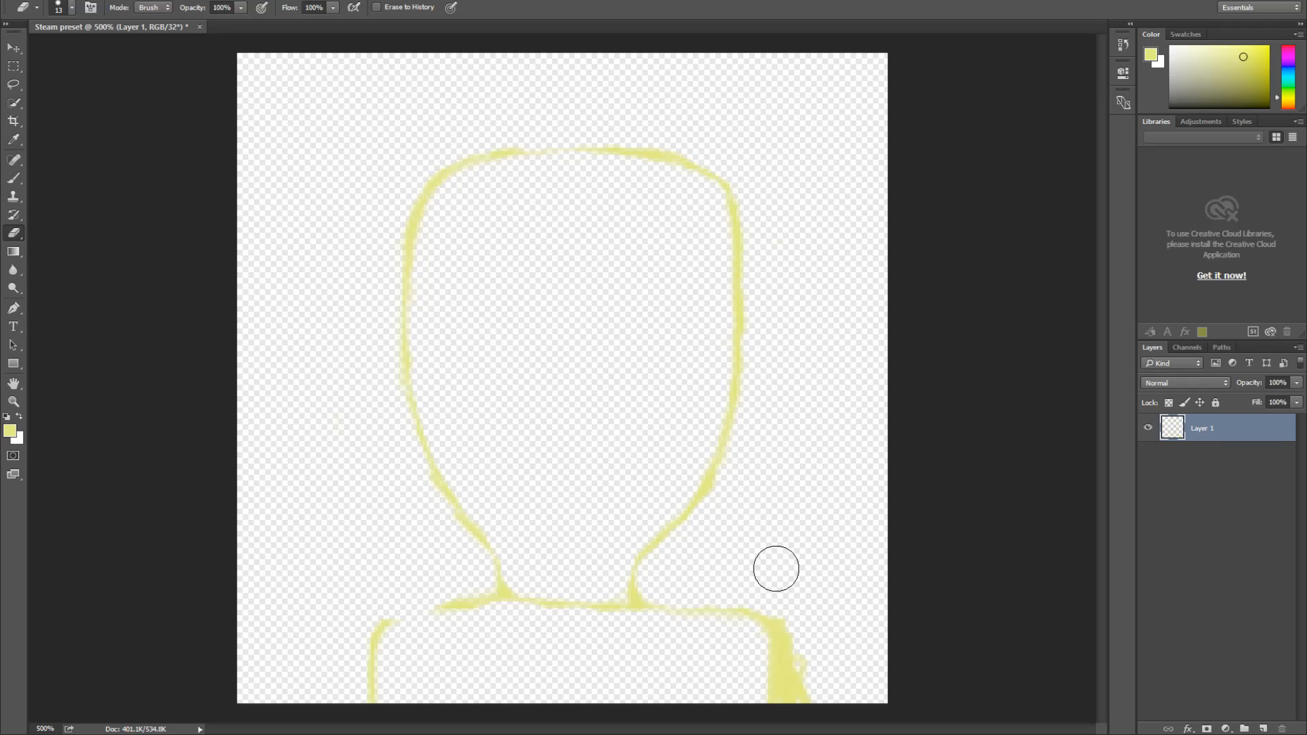
left_click_drag(802, 621, 803, 684)
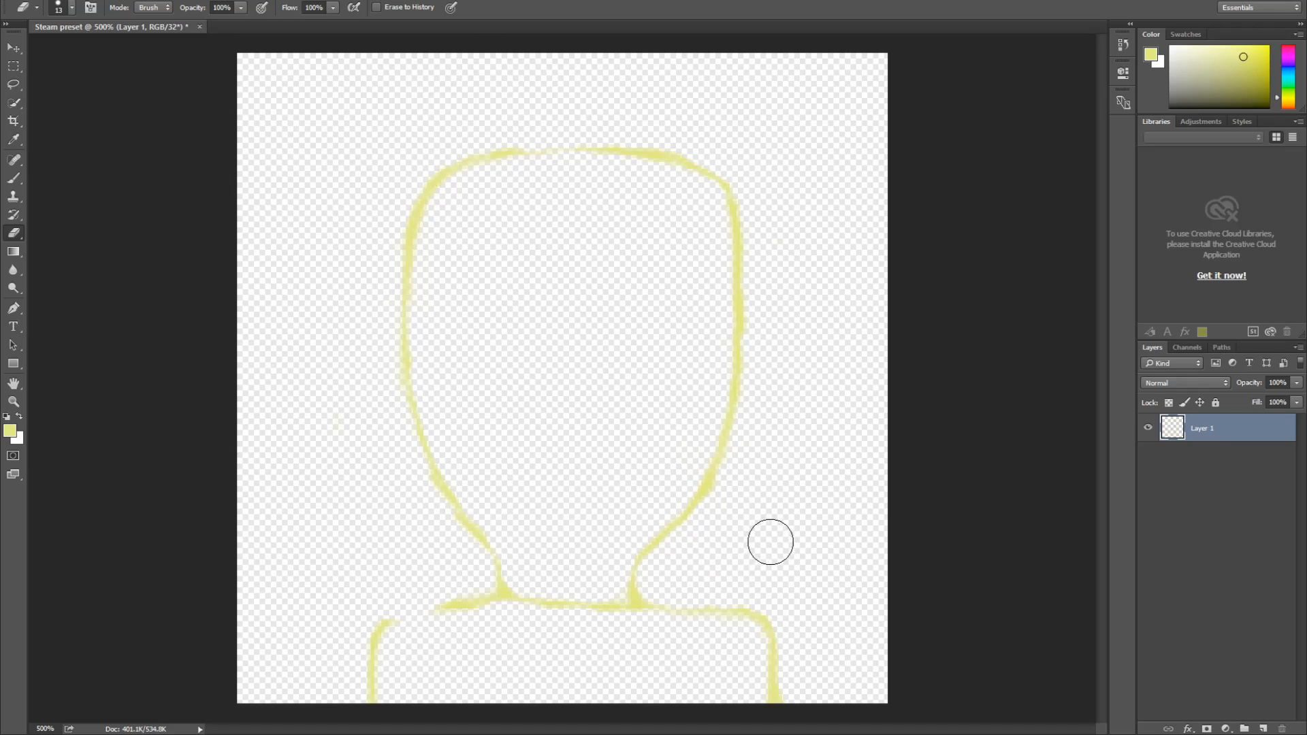
mouse_move(814, 620)
left_mouse_down()
mouse_move(698, 606)
mouse_move(672, 615)
left_mouse_up()
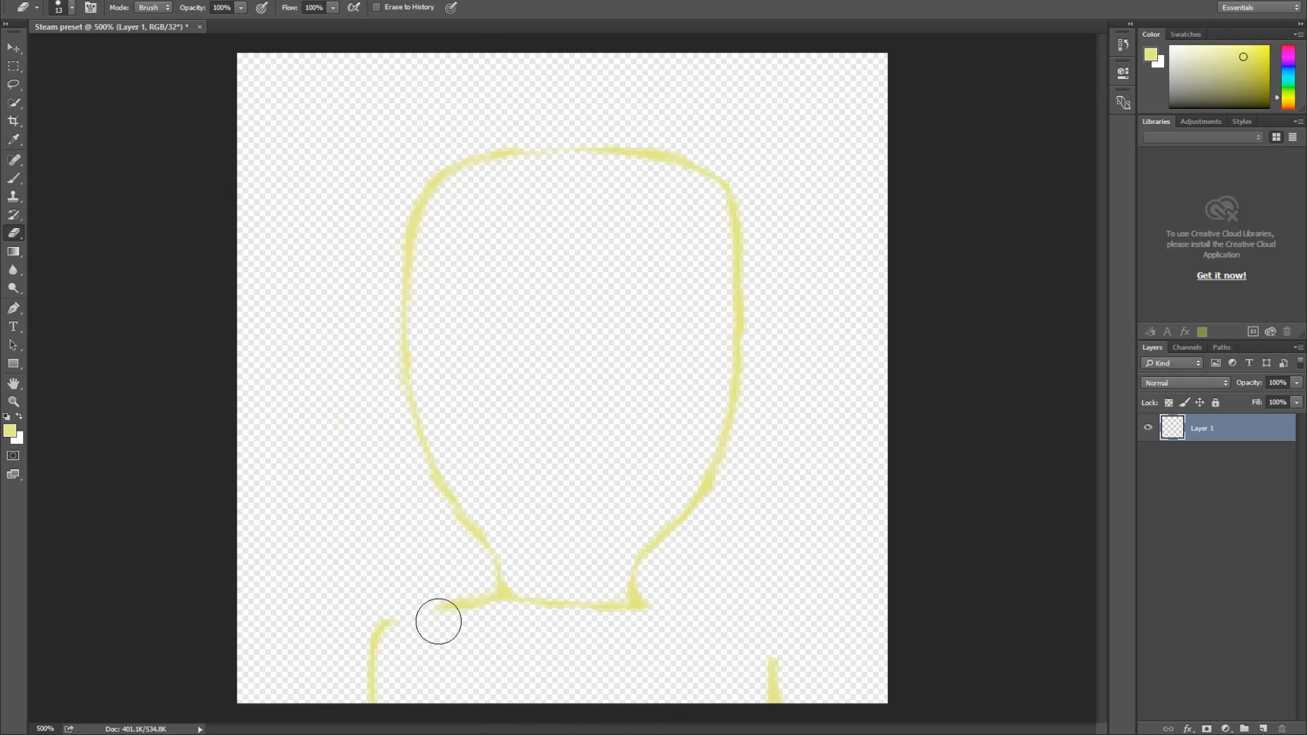
mouse_move(449, 633)
left_mouse_down()
mouse_move(438, 612)
mouse_move(470, 622)
mouse_move(469, 604)
mouse_move(379, 610)
mouse_move(388, 658)
left_mouse_up()
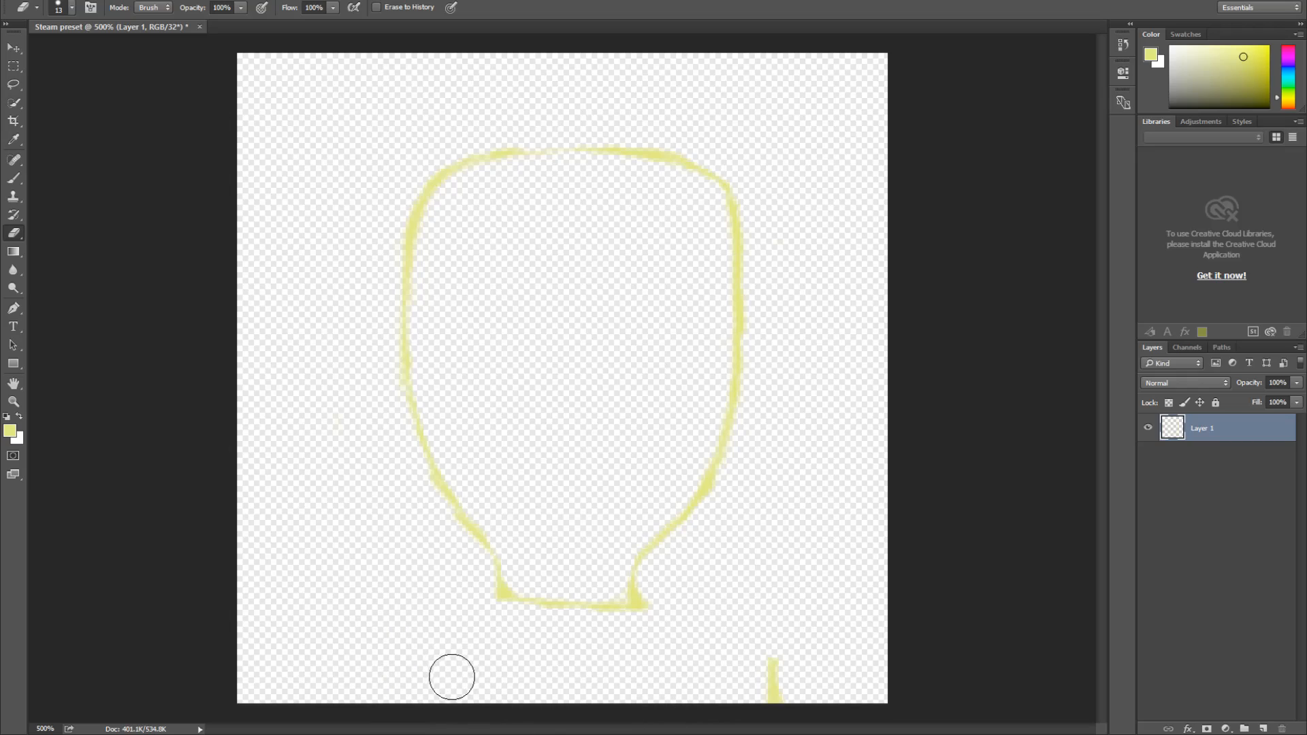
Paint a short vertical left arm mark at the lower canvas edge and narrow it with the Eraser
key("b")
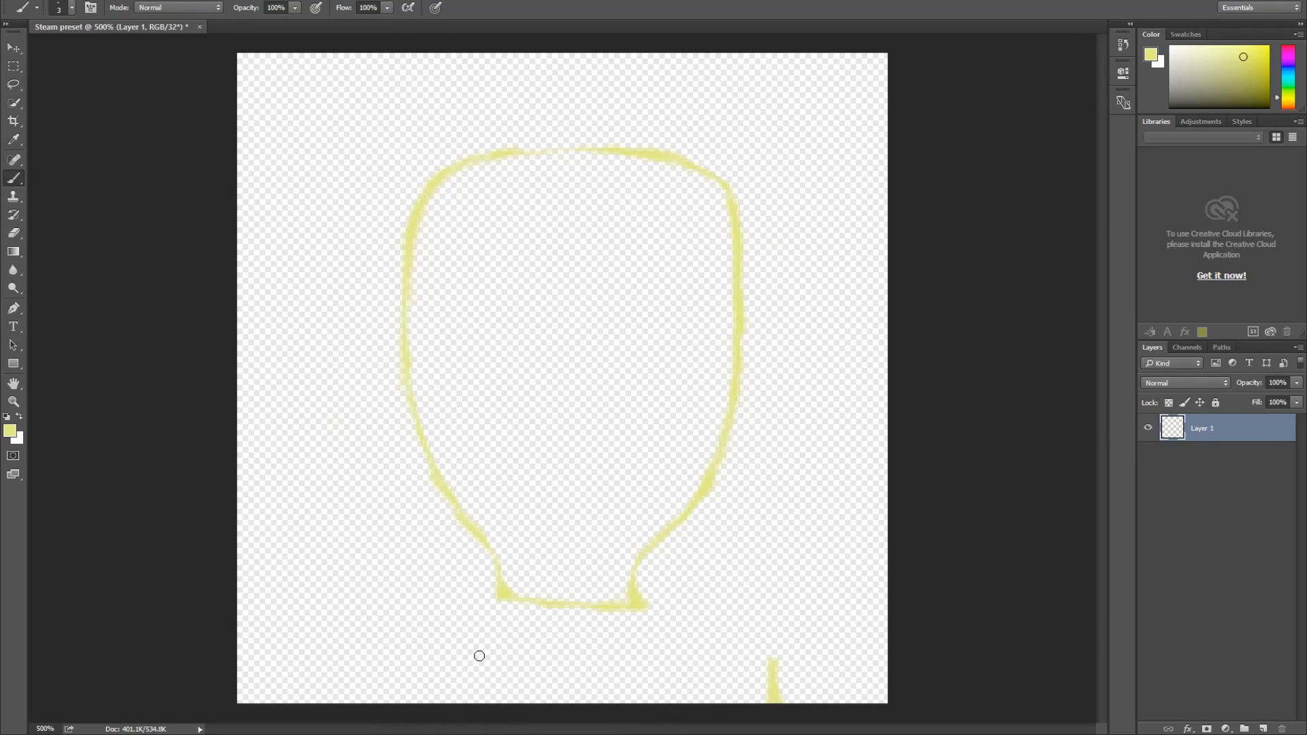
key("e")
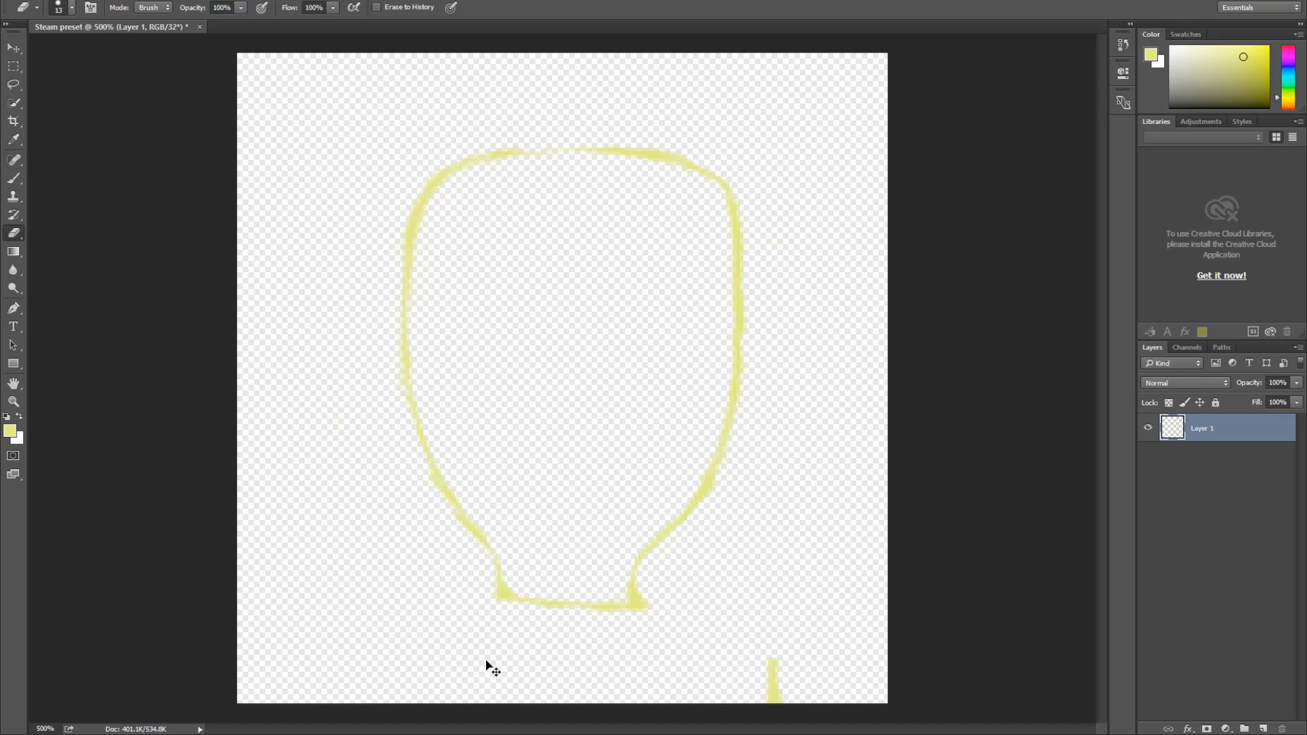
key("b")
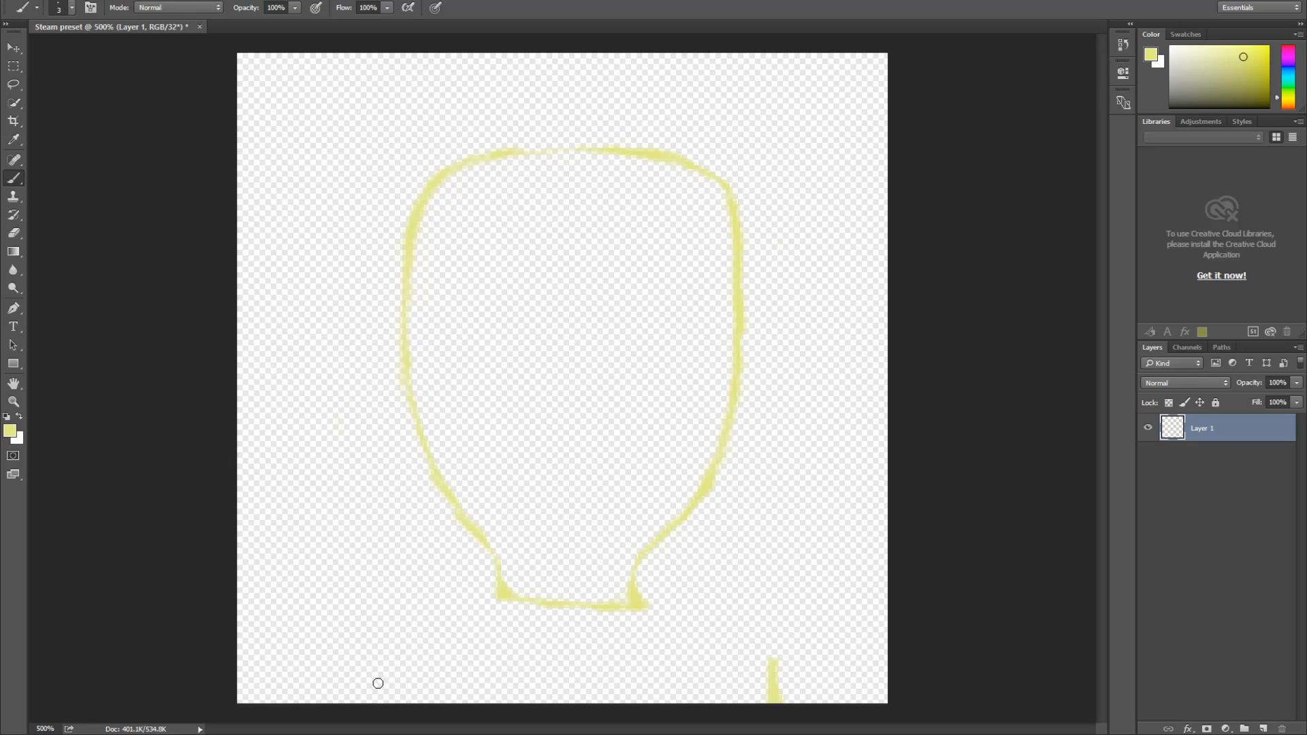
mouse_move(385, 702)
left_mouse_down()
mouse_move(382, 662)
mouse_move(375, 705)
left_mouse_up()
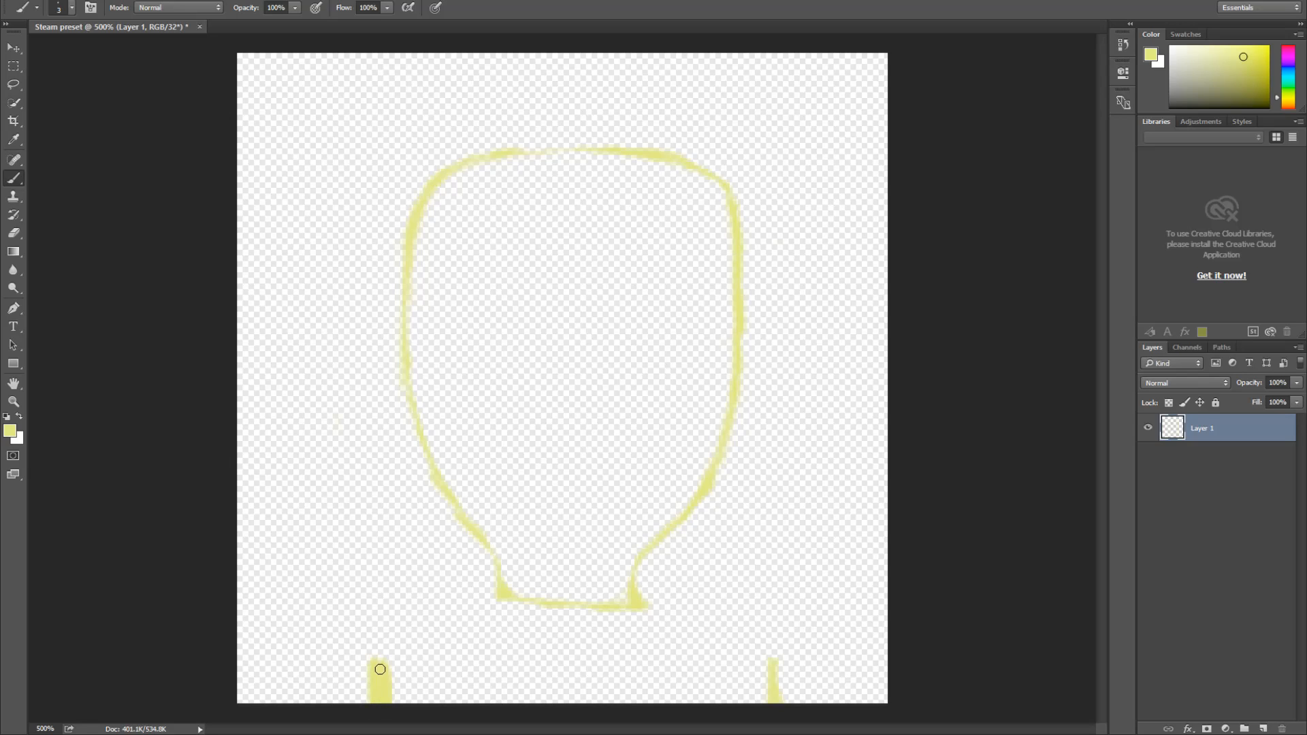
key("e")
left_click_drag(402, 665, 405, 660)
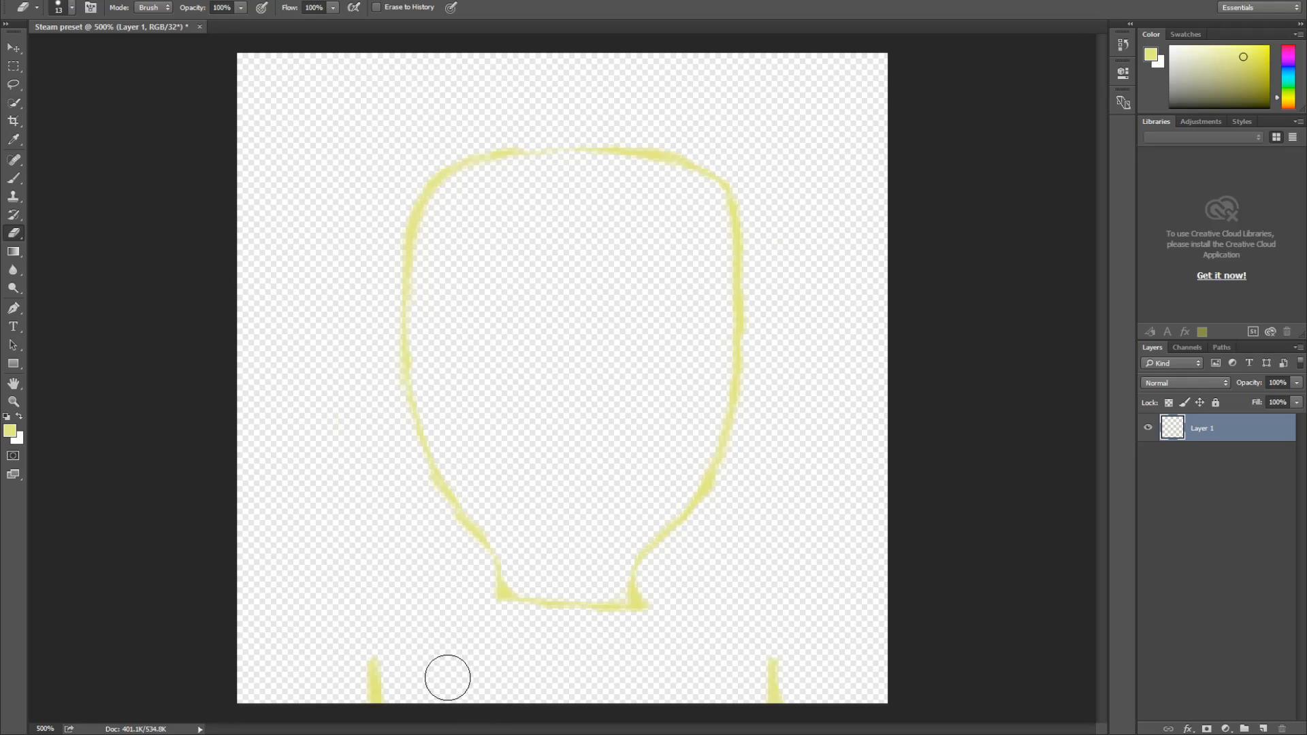
Paint a sloping left shoulder from the neck base down to the canvas edge and erase the excess inside its arm line
key("b")
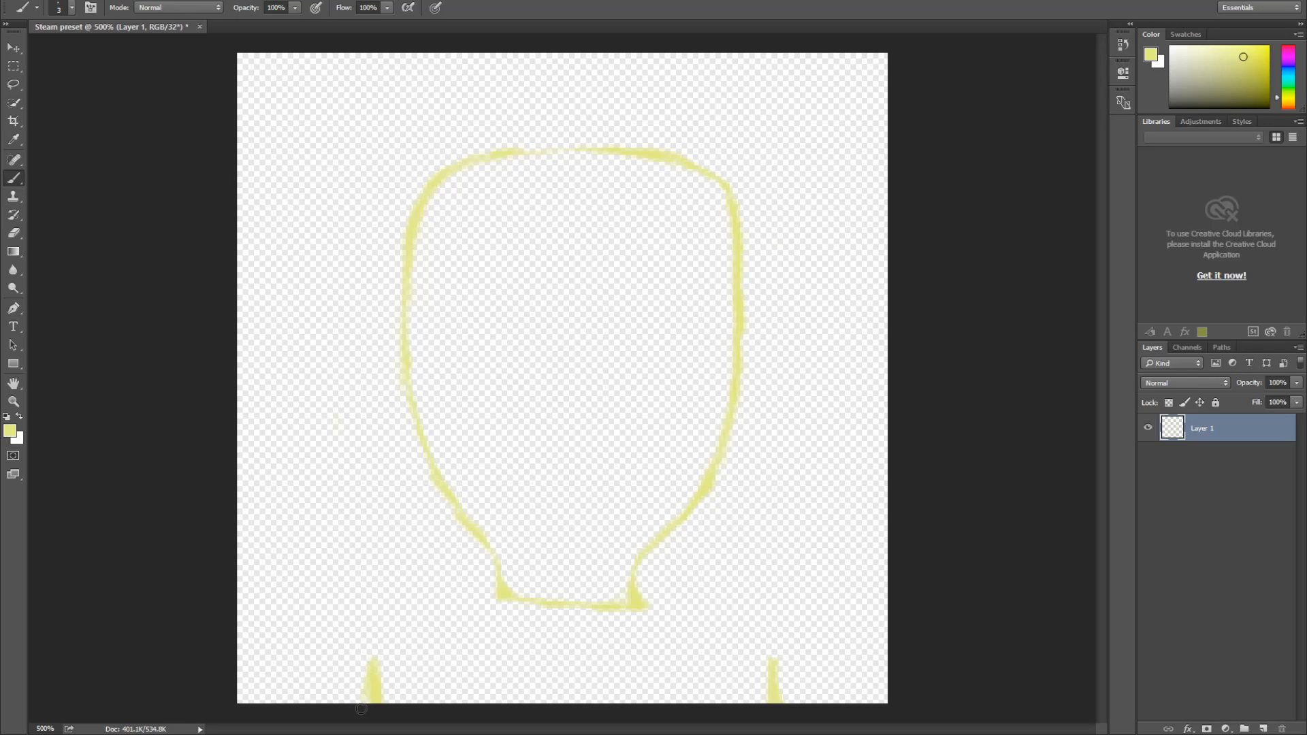
left_click_drag(365, 687, 362, 686)
mouse_move(375, 638)
left_mouse_down()
mouse_move(411, 607)
mouse_move(397, 620)
mouse_move(491, 597)
mouse_move(419, 609)
mouse_move(369, 637)
mouse_move(385, 629)
mouse_move(361, 667)
left_mouse_up()
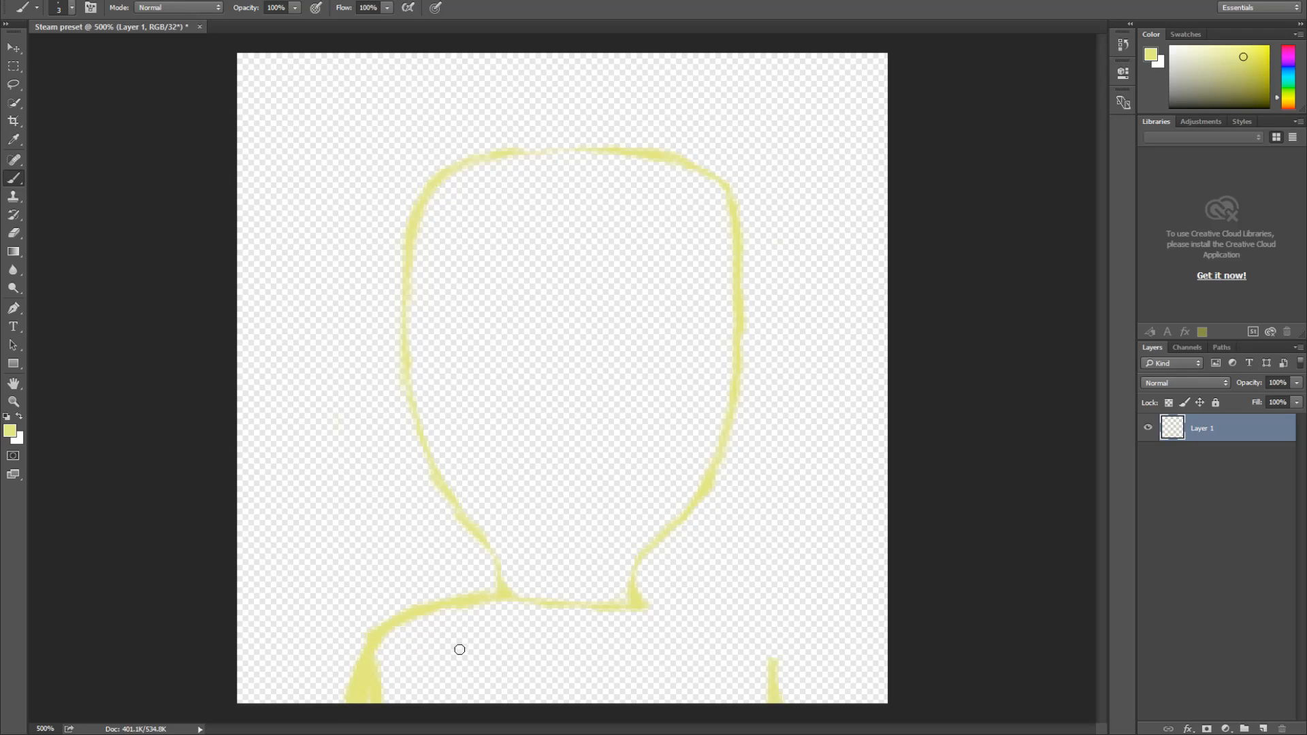
key("e")
mouse_move(413, 668)
left_mouse_down()
mouse_move(380, 694)
mouse_move(404, 649)
left_mouse_up()
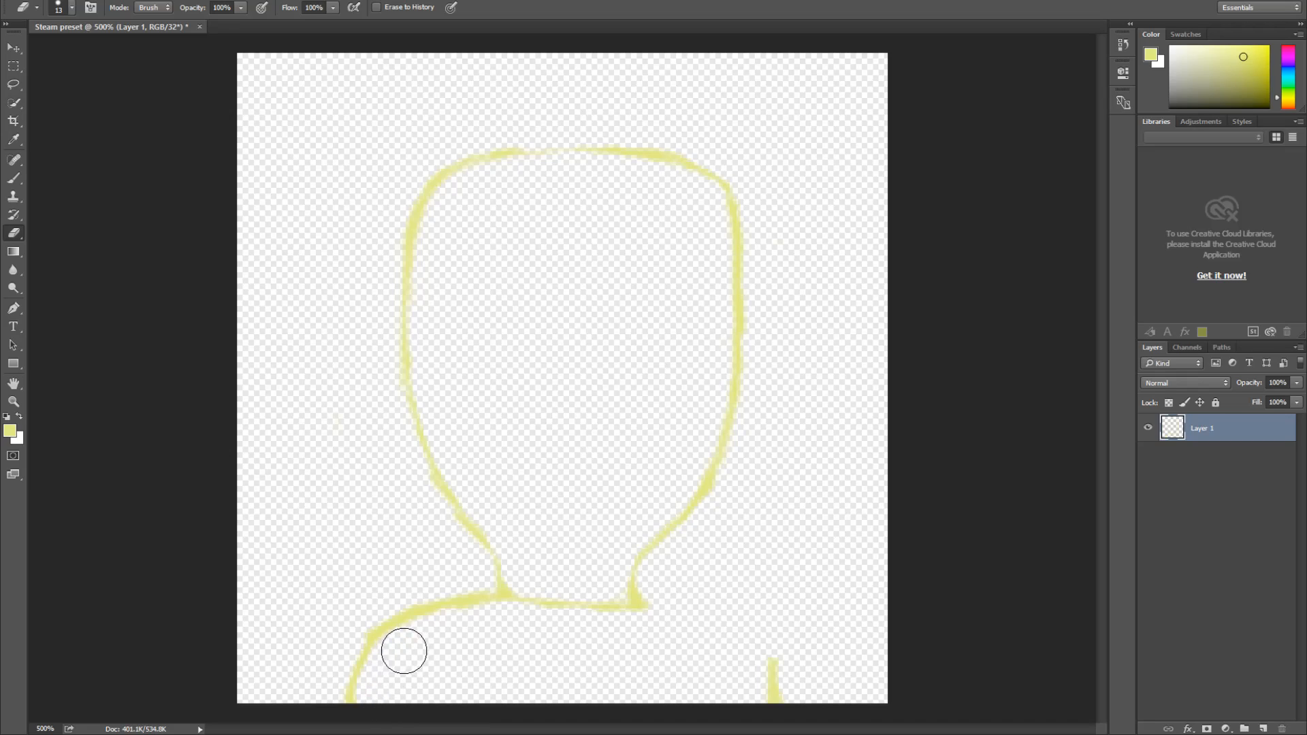
Paint a sloping right shoulder from the neck base to the canvas edge and erase the old arm mark and the shoulder's middle section
key("b")
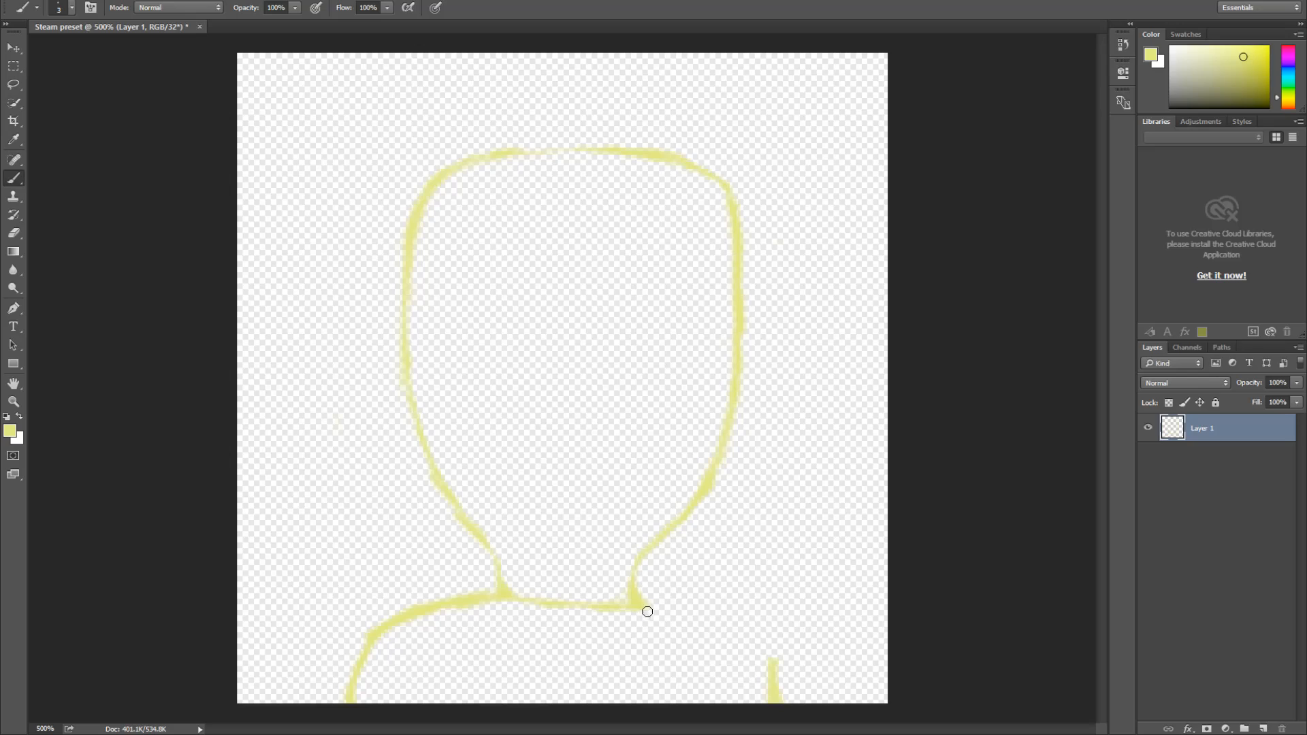
mouse_move(644, 610)
left_mouse_down()
mouse_move(648, 609)
mouse_move(676, 607)
mouse_move(634, 601)
mouse_move(747, 625)
mouse_move(704, 615)
mouse_move(772, 639)
mouse_move(786, 686)
left_mouse_up()
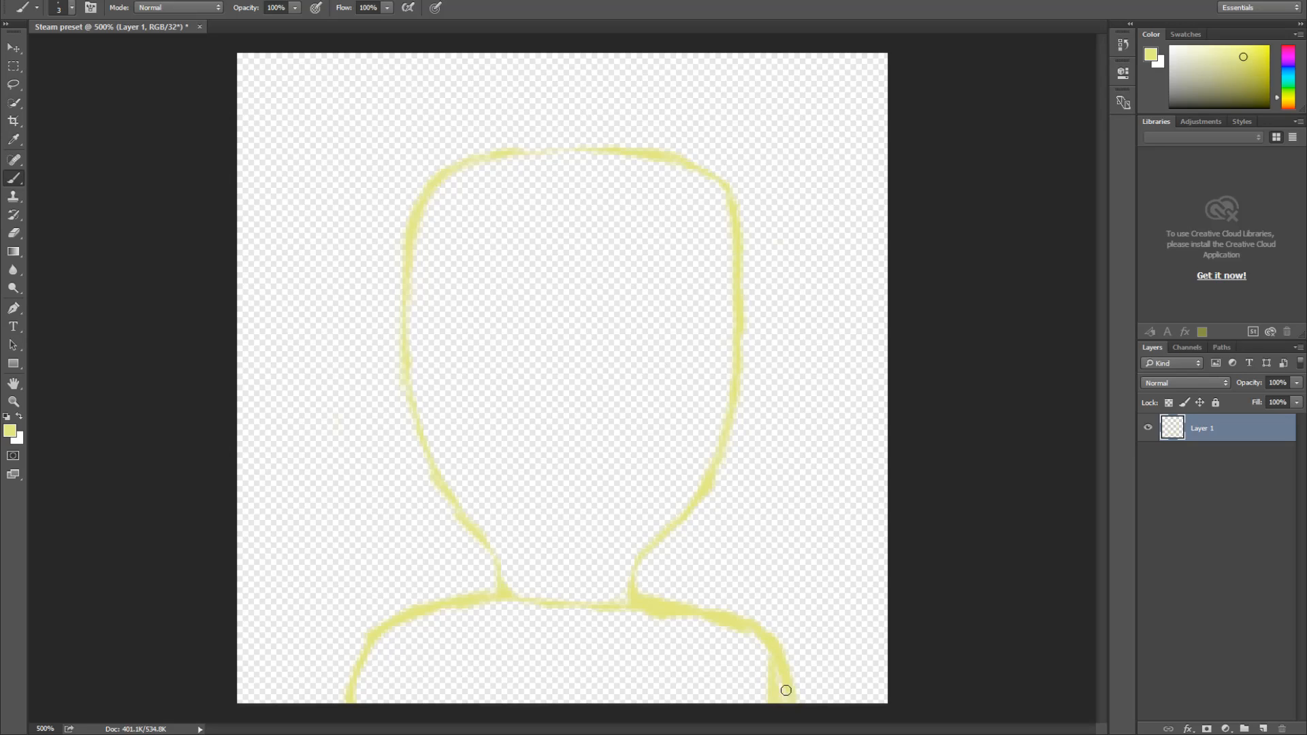
key("e")
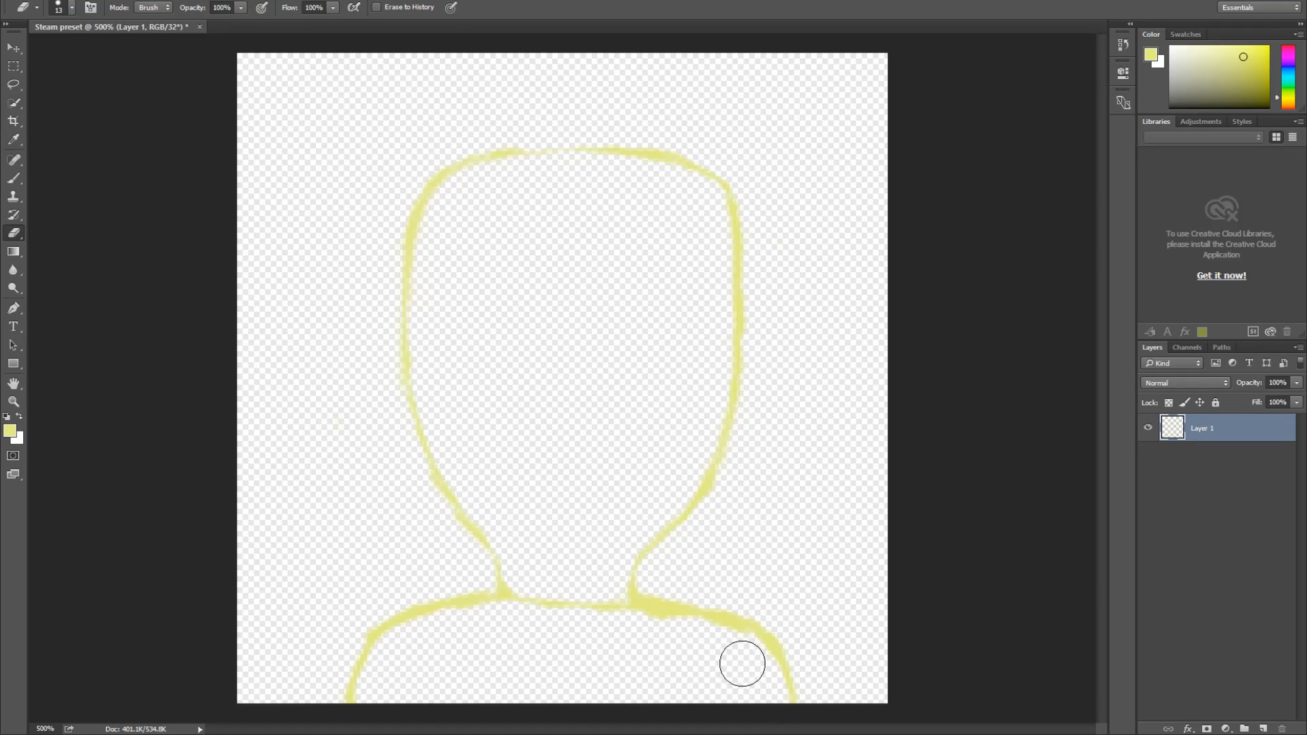
mouse_move(721, 655)
left_mouse_down()
mouse_move(701, 617)
mouse_move(689, 637)
mouse_move(653, 631)
mouse_move(749, 628)
left_mouse_up()
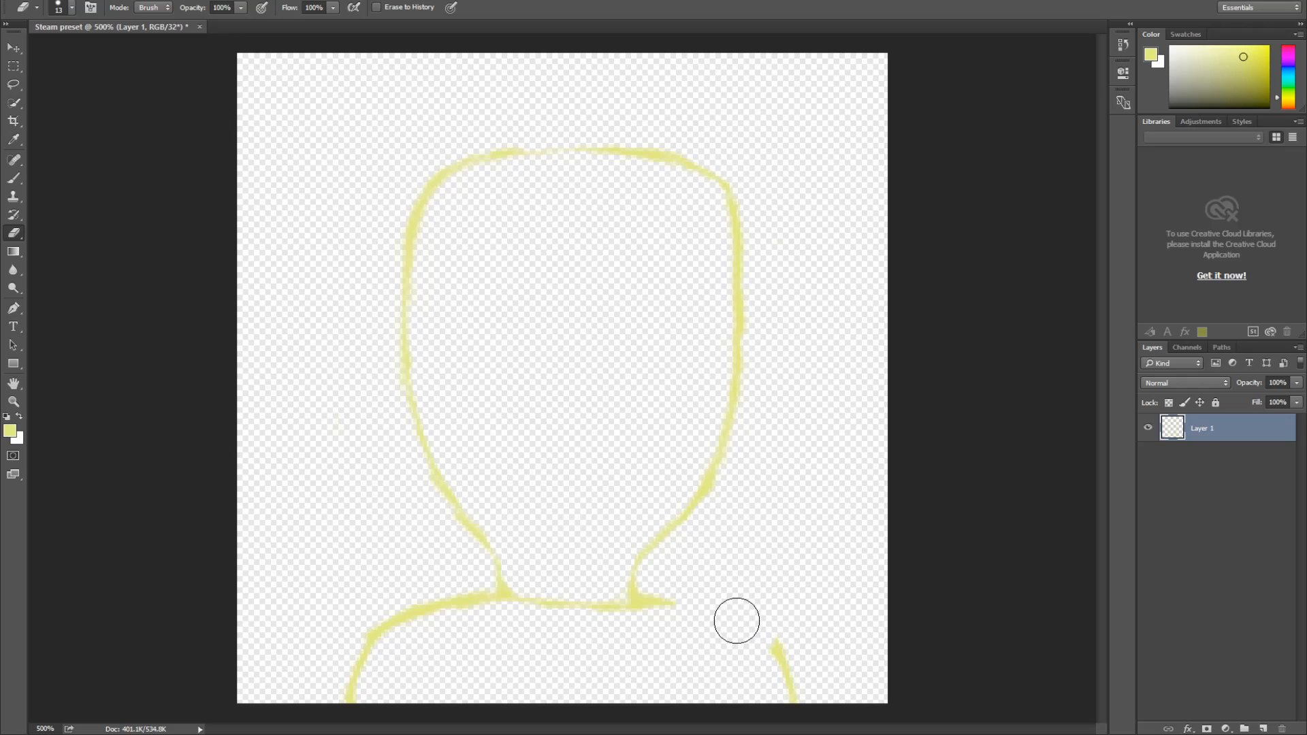
Repaint the right shoulder flatter with a rounded outer corner and thicken the corner and arm line
key("b")
left_click_drag(668, 605, 729, 610)
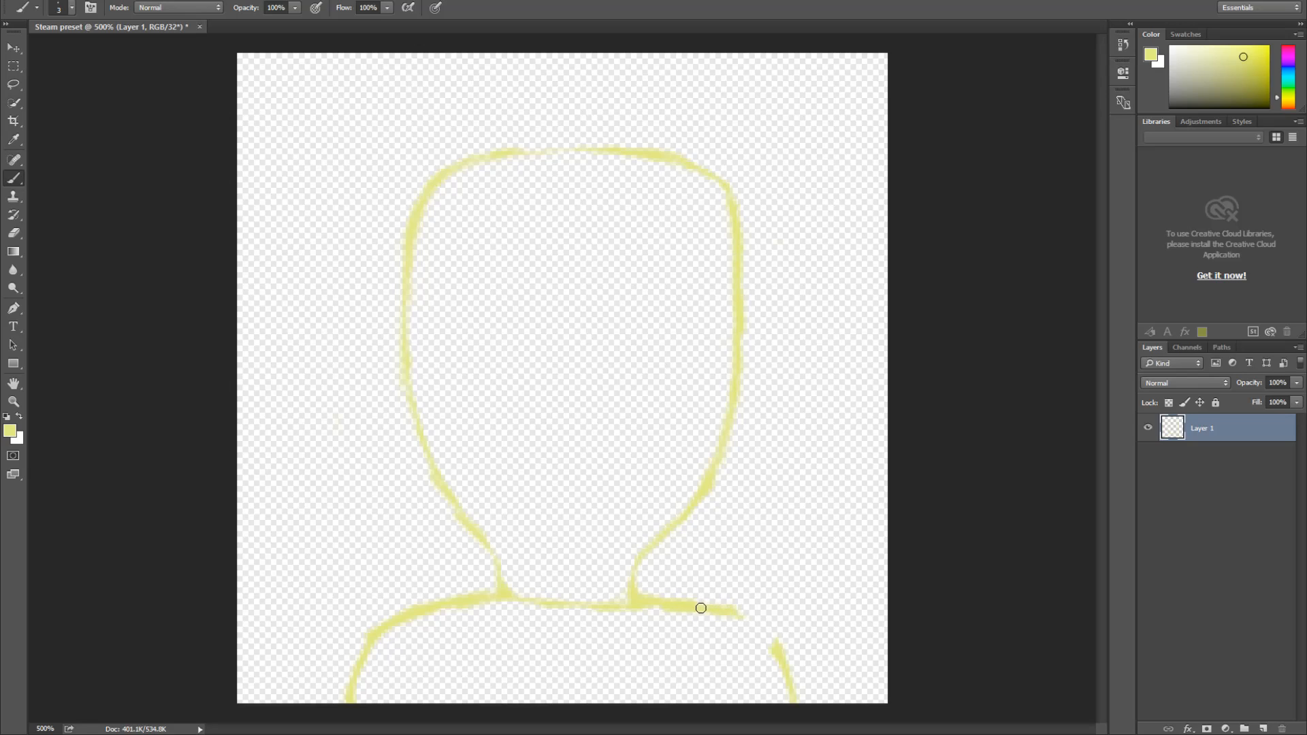
left_click_drag(724, 606, 762, 614)
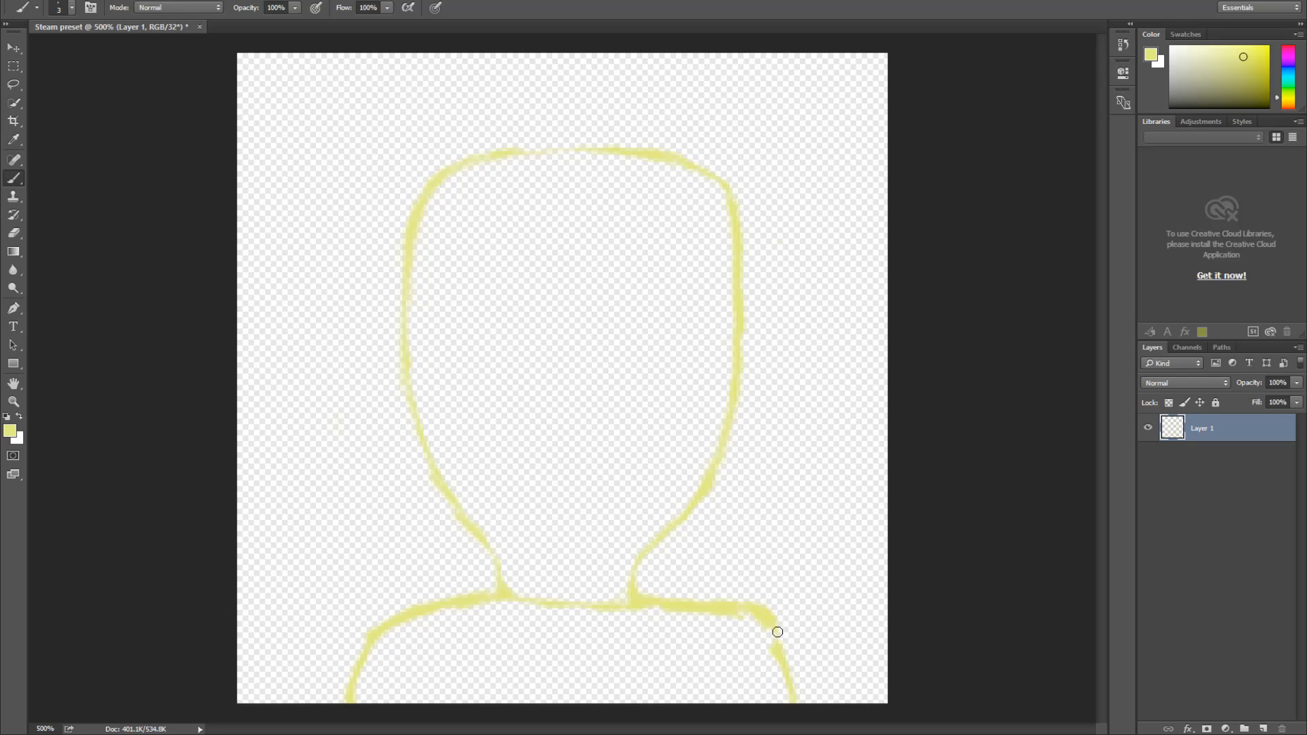
left_click_drag(786, 640, 800, 692)
left_click_drag(762, 626, 744, 620)
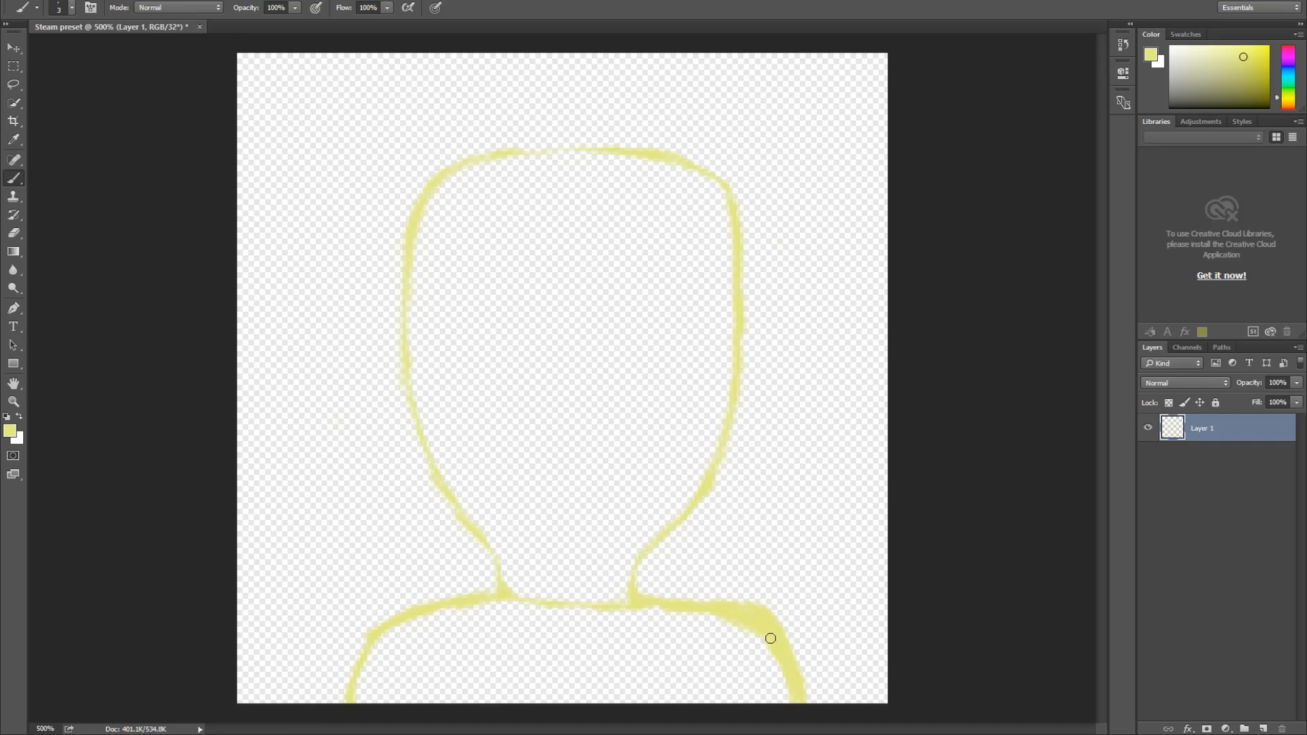
Erase the right shoulder and arm line back to a short stub beside the neck
key("e")
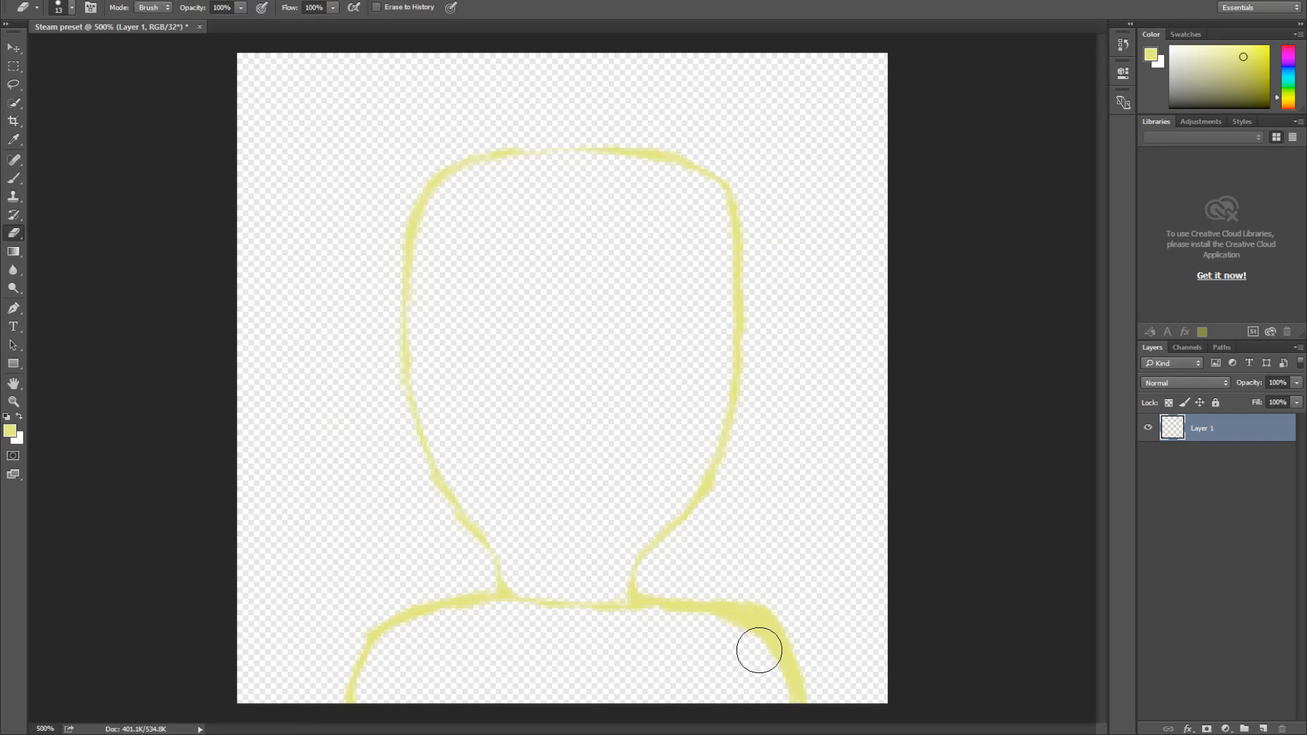
mouse_move(689, 605)
left_mouse_down()
mouse_move(712, 581)
mouse_move(697, 565)
mouse_move(761, 583)
mouse_move(813, 629)
left_mouse_up()
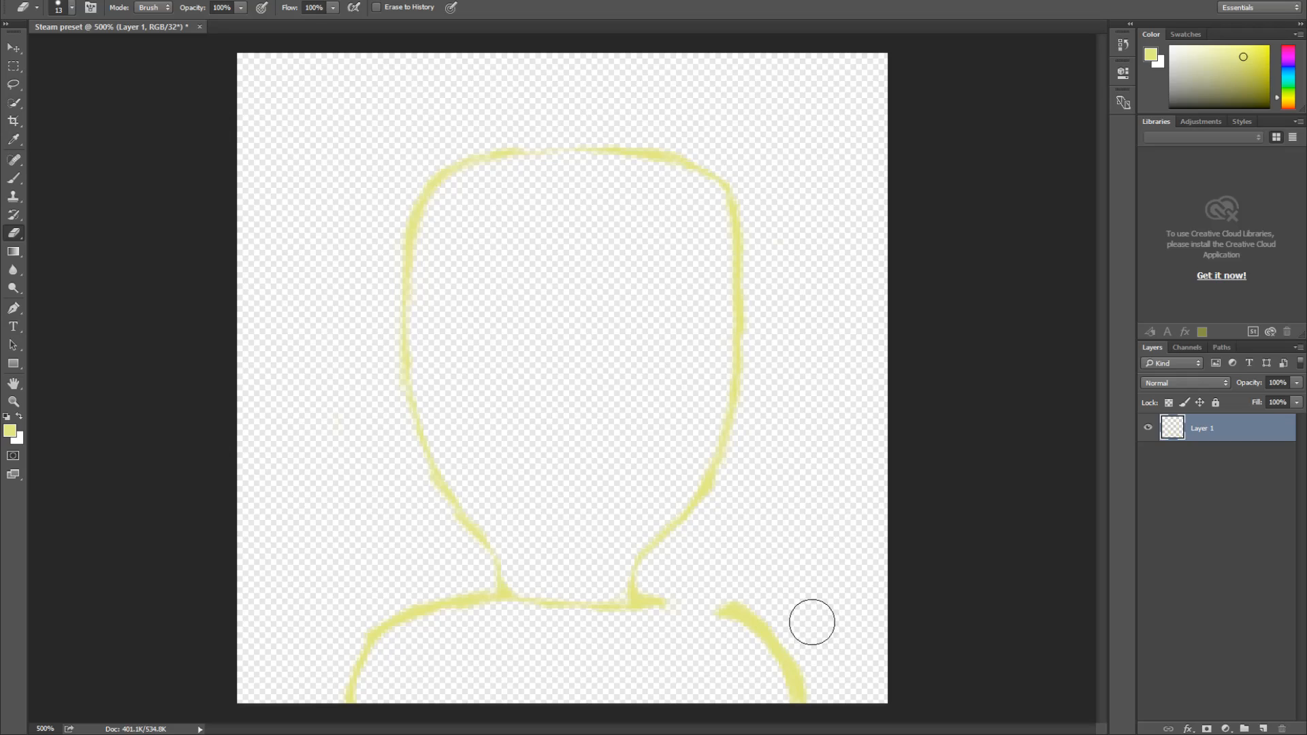
mouse_move(779, 595)
left_mouse_down()
mouse_move(757, 634)
mouse_move(803, 699)
mouse_move(747, 631)
left_mouse_up()
Try a long, gently sloping right shoulder curve and erase it down to a small mark at the lower canvas edge
key("b")
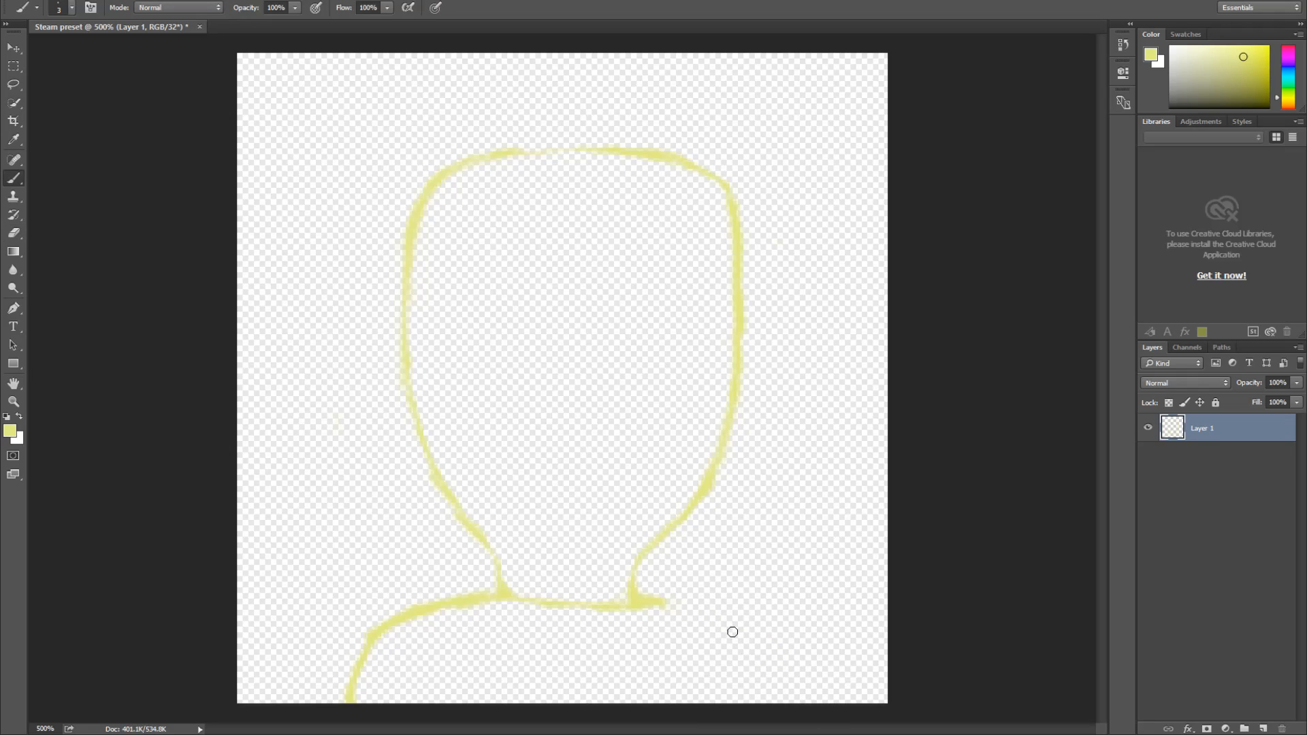
left_click_drag(668, 607, 742, 622)
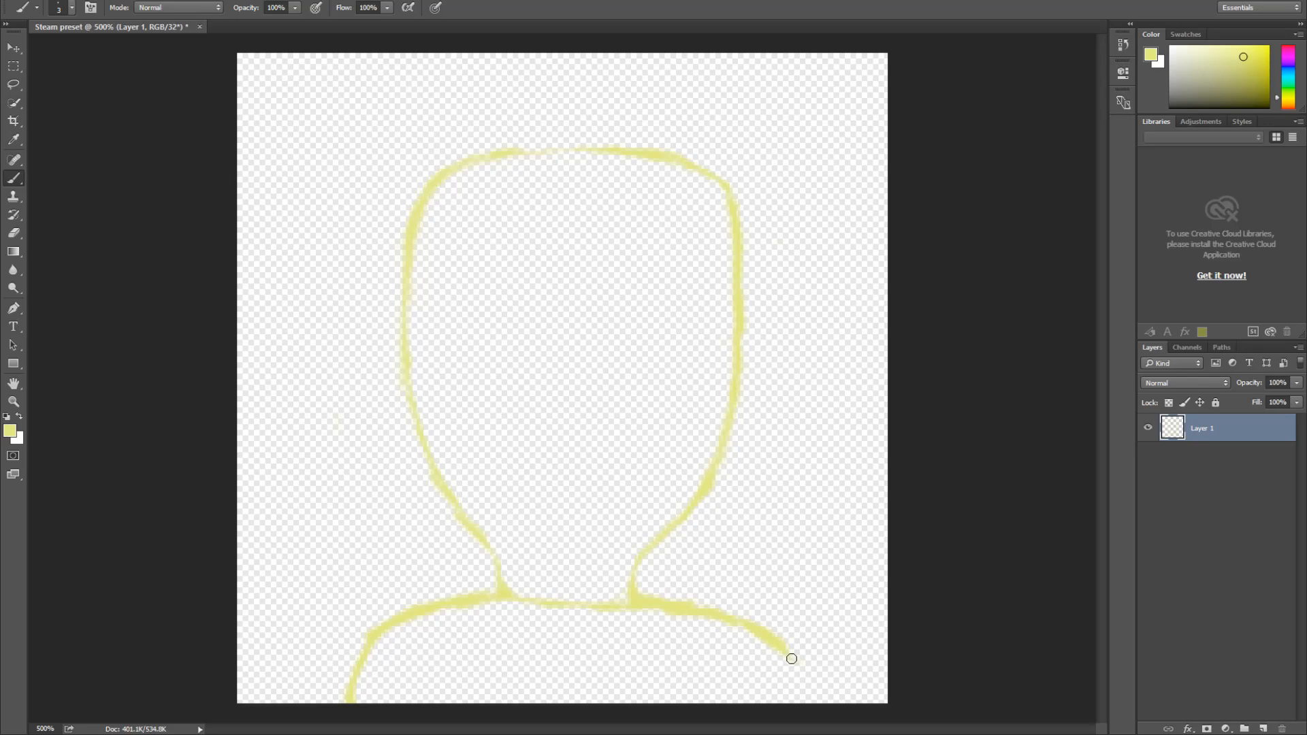
left_click_drag(793, 655, 792, 659)
mouse_move(773, 714)
left_mouse_down()
mouse_move(816, 700)
mouse_move(798, 662)
mouse_move(726, 607)
mouse_move(671, 598)
mouse_move(675, 609)
left_mouse_up()
key("e")
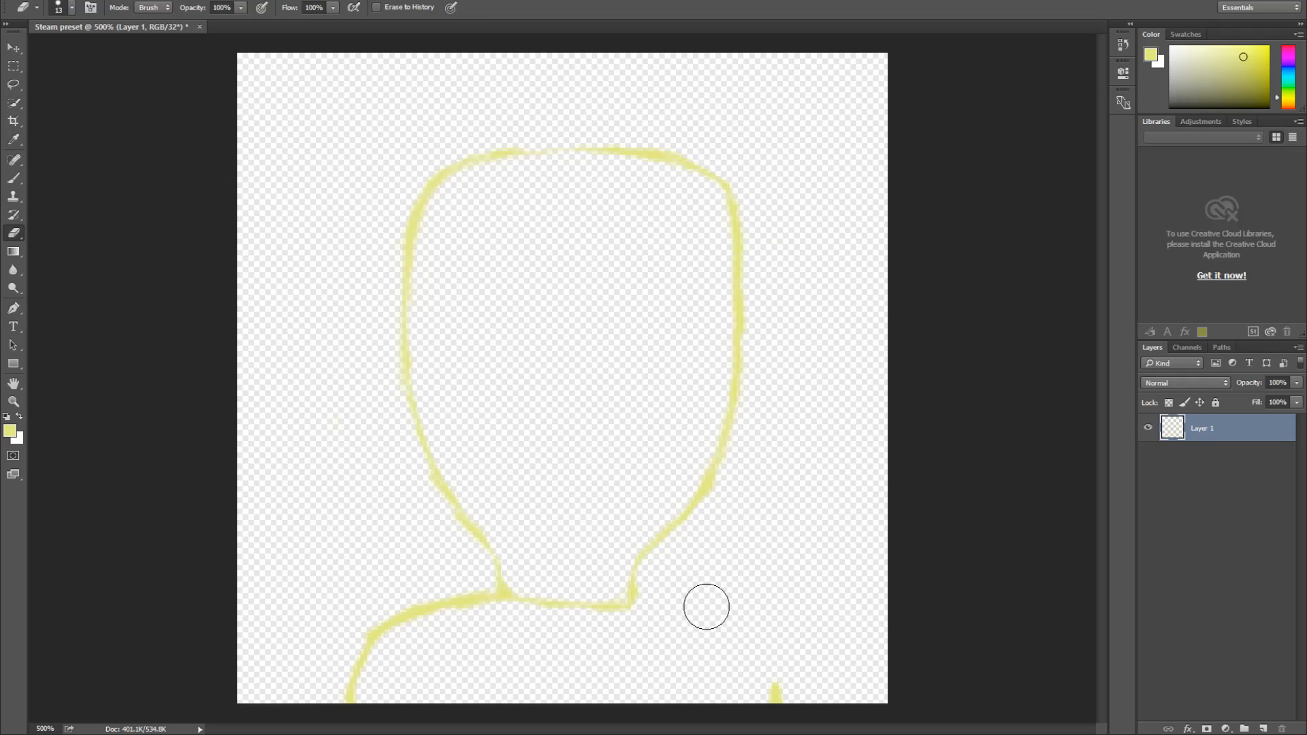
Paint the right shoulder from the lower canvas edge up to the neck base, and erase its outer curve and arm line
key("b")
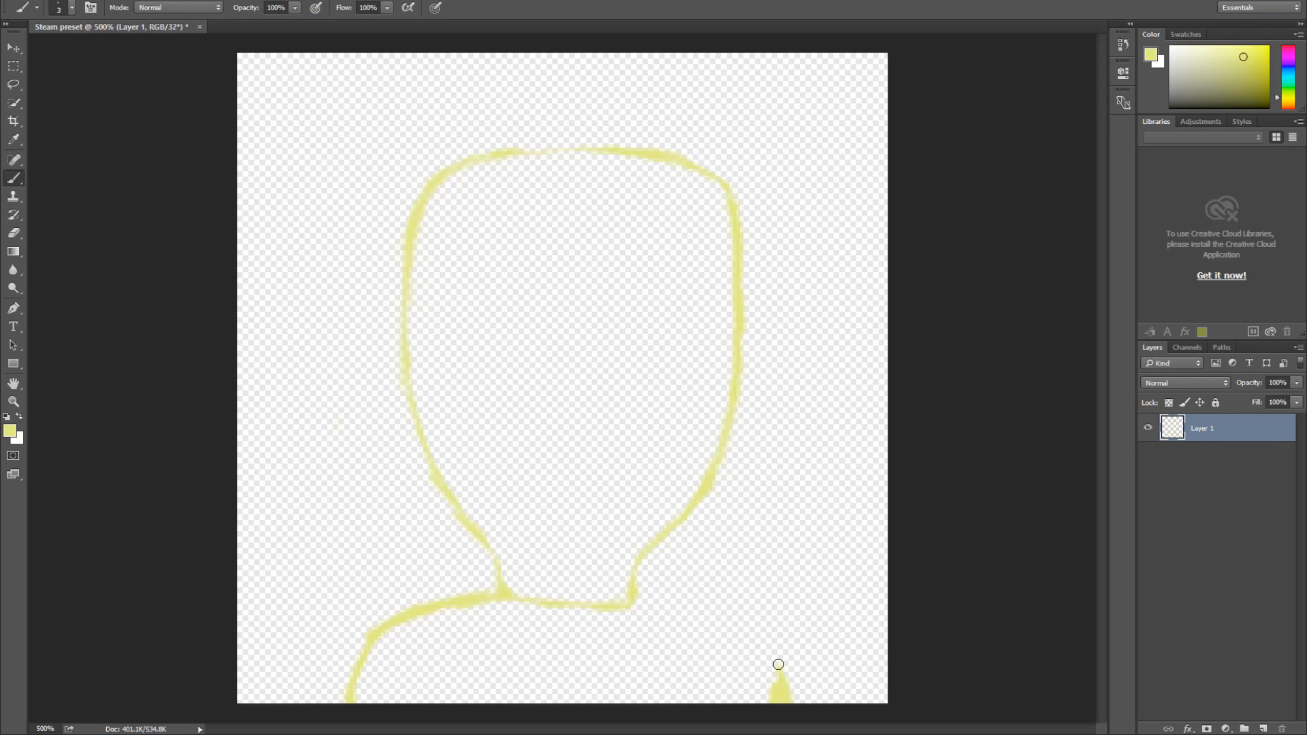
mouse_move(775, 654)
left_mouse_down()
mouse_move(755, 620)
mouse_move(714, 604)
mouse_move(624, 601)
mouse_move(635, 607)
left_mouse_up()
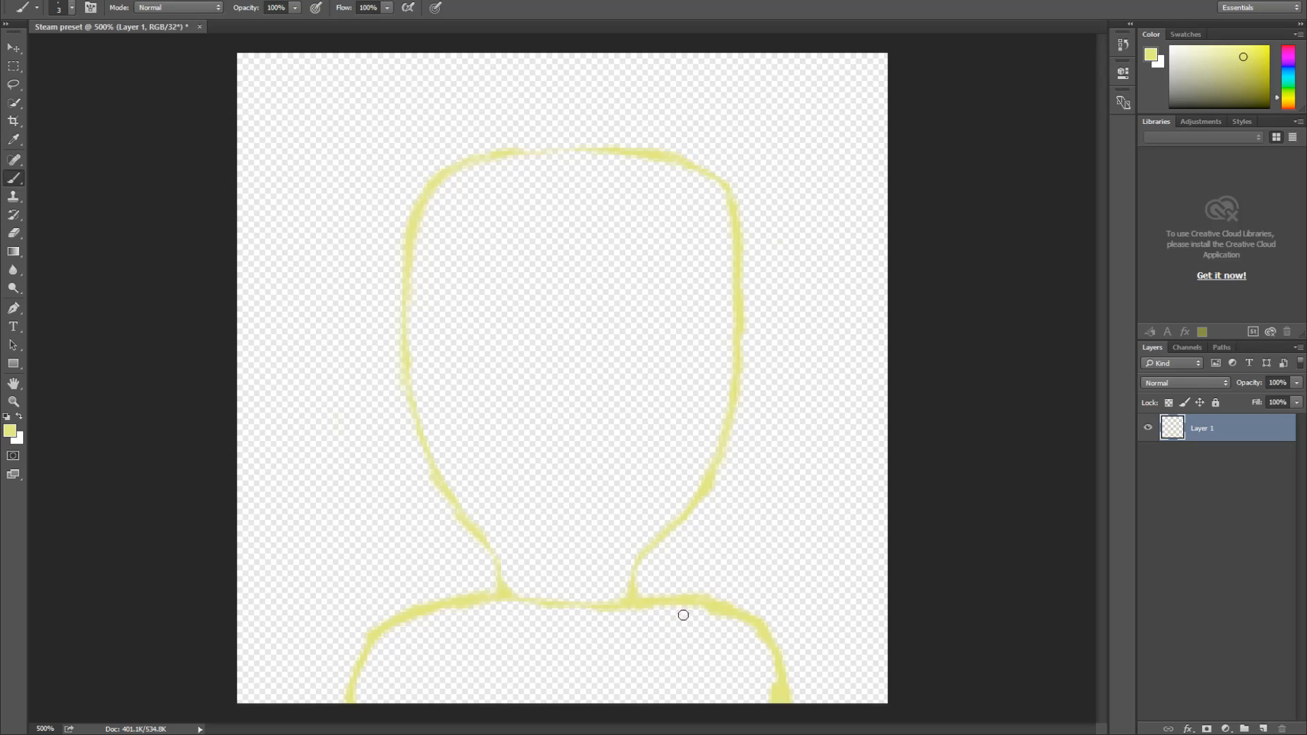
key("e")
mouse_move(767, 636)
left_mouse_down()
mouse_move(768, 670)
mouse_move(736, 577)
mouse_move(739, 619)
mouse_move(770, 653)
left_mouse_up()
Repaint the right arm line and the shoulder's outer curve up to the flat part by the neck, thickening the inner side
key("b")
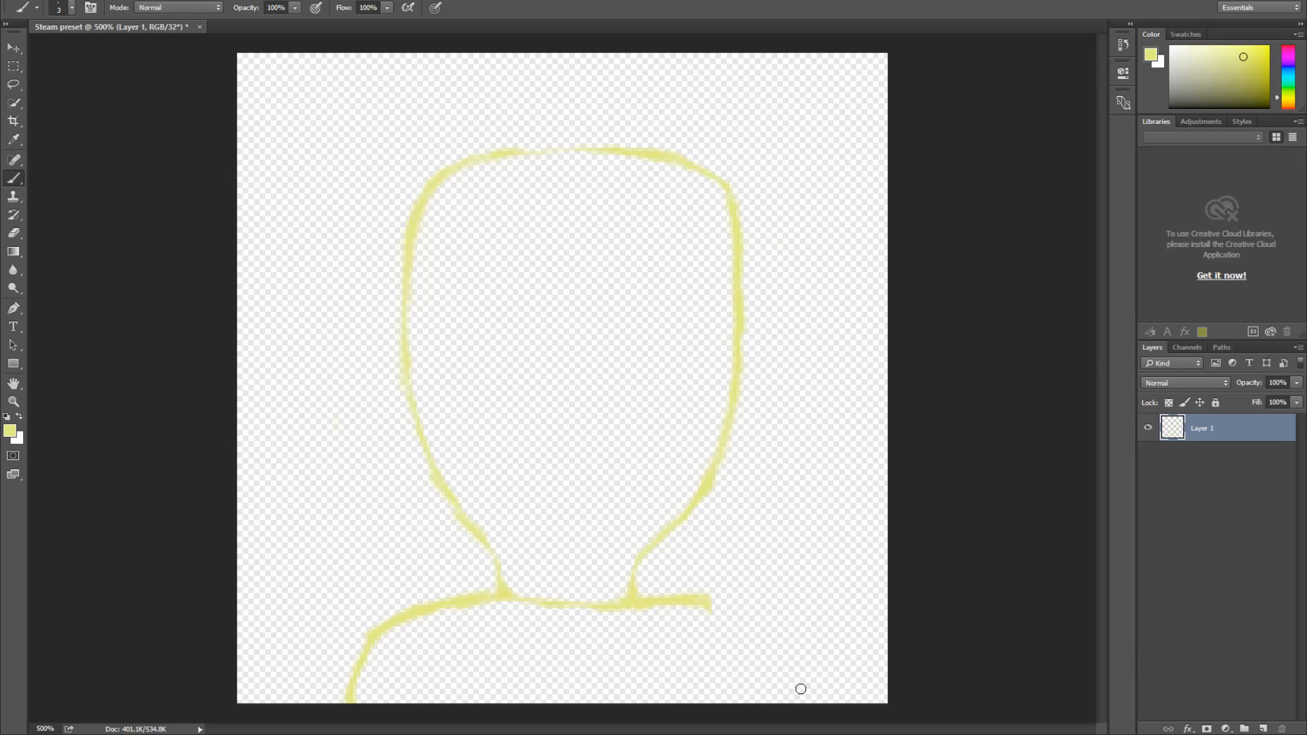
left_click_drag(784, 711, 783, 675)
mouse_move(785, 684)
left_mouse_down()
mouse_move(770, 626)
mouse_move(695, 600)
left_mouse_up()
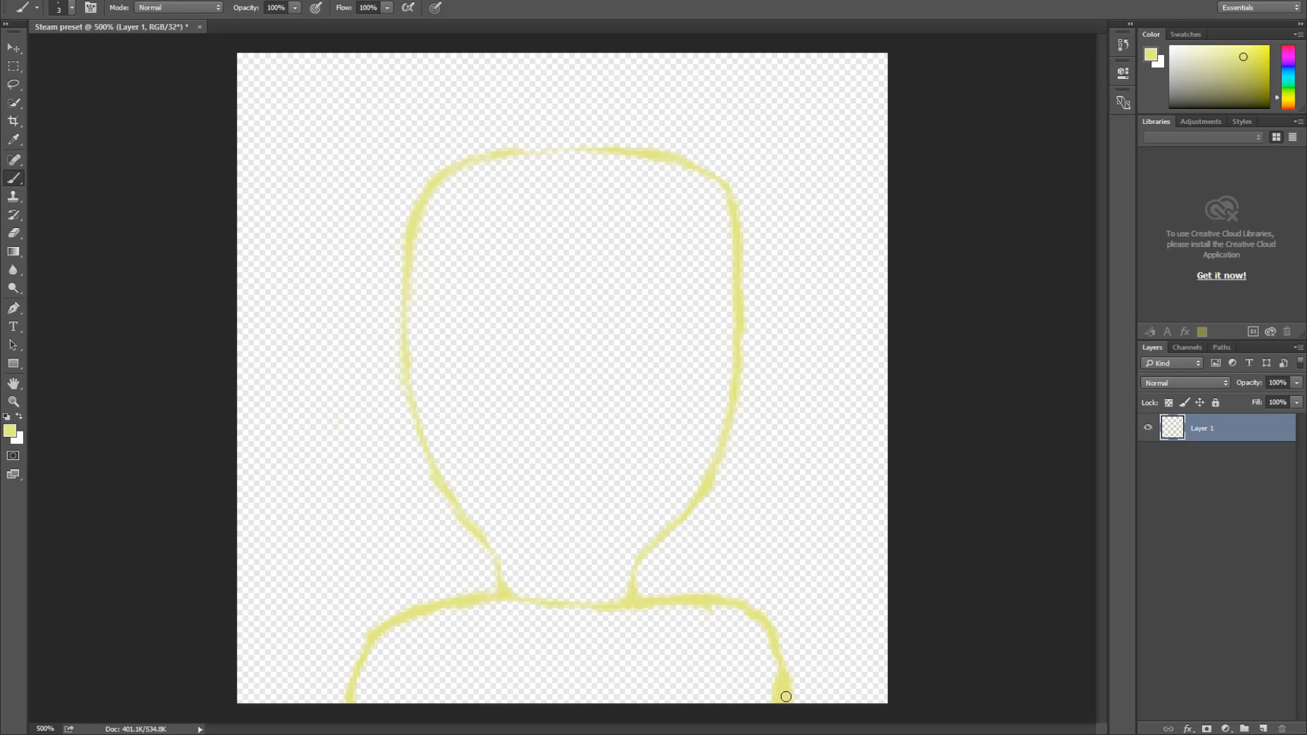
mouse_move(783, 705)
left_mouse_down()
mouse_move(754, 628)
mouse_move(689, 599)
mouse_move(772, 636)
mouse_move(742, 611)
mouse_move(769, 640)
mouse_move(727, 618)
left_mouse_up()
Erase the whole right shoulder and arm line back to the neck base and switch back to the Brush
key("e")
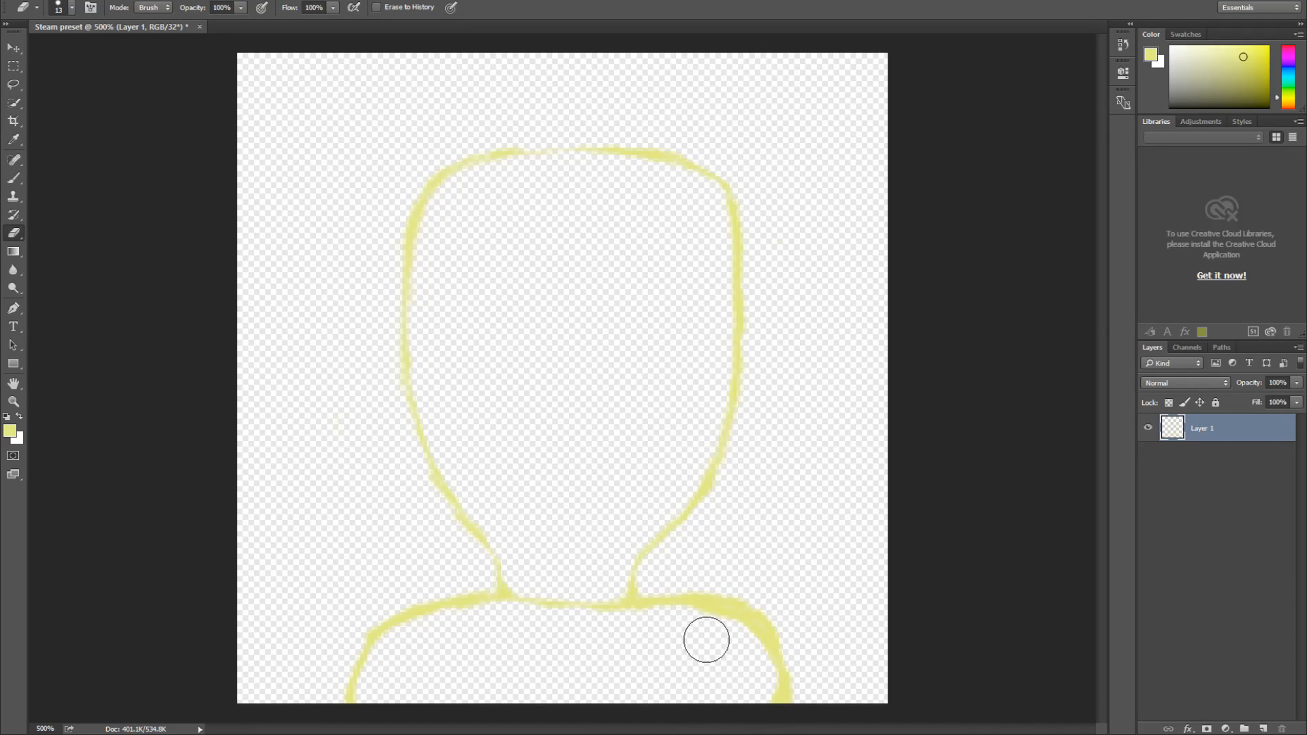
mouse_move(814, 647)
left_mouse_down()
mouse_move(755, 592)
mouse_move(695, 576)
left_mouse_up()
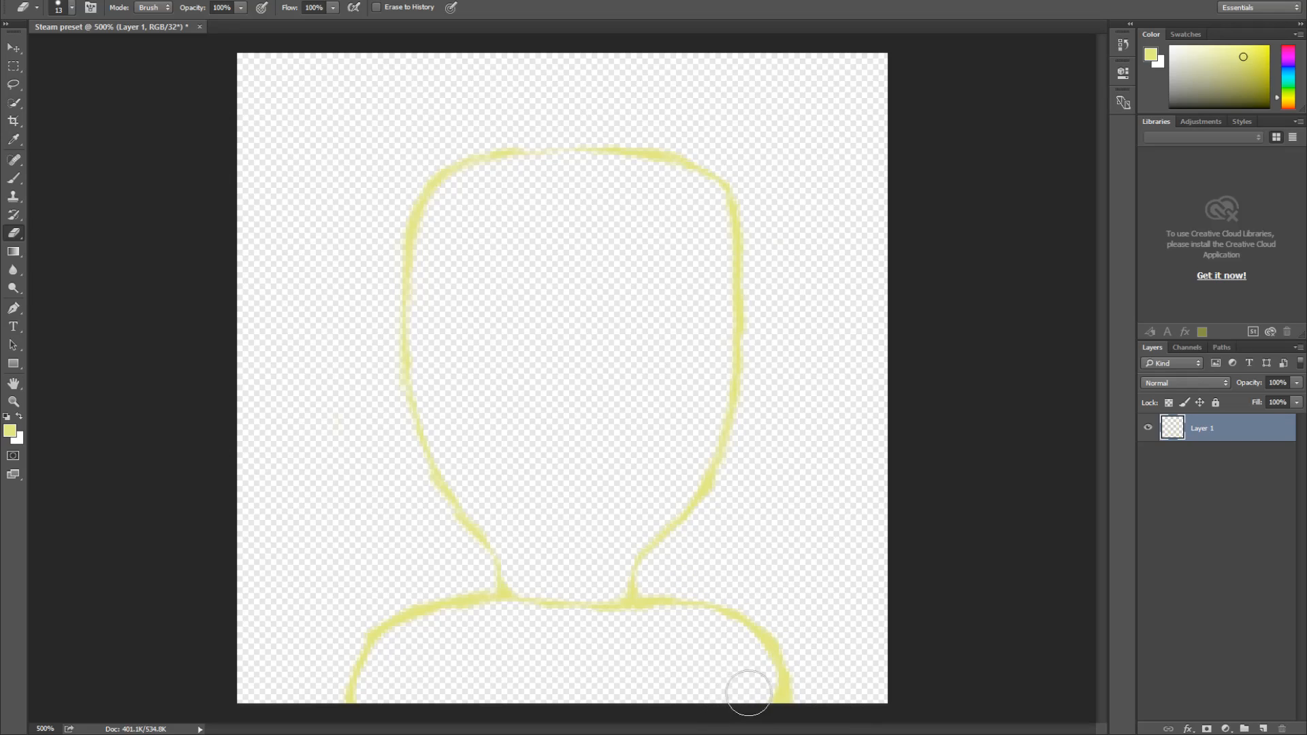
mouse_move(753, 695)
left_mouse_down()
mouse_move(808, 667)
mouse_move(790, 695)
mouse_move(777, 706)
mouse_move(825, 608)
mouse_move(801, 709)
mouse_move(753, 682)
mouse_move(795, 633)
mouse_move(783, 717)
mouse_move(748, 662)
mouse_move(741, 592)
mouse_move(706, 632)
mouse_move(726, 711)
mouse_move(674, 614)
left_mouse_up()
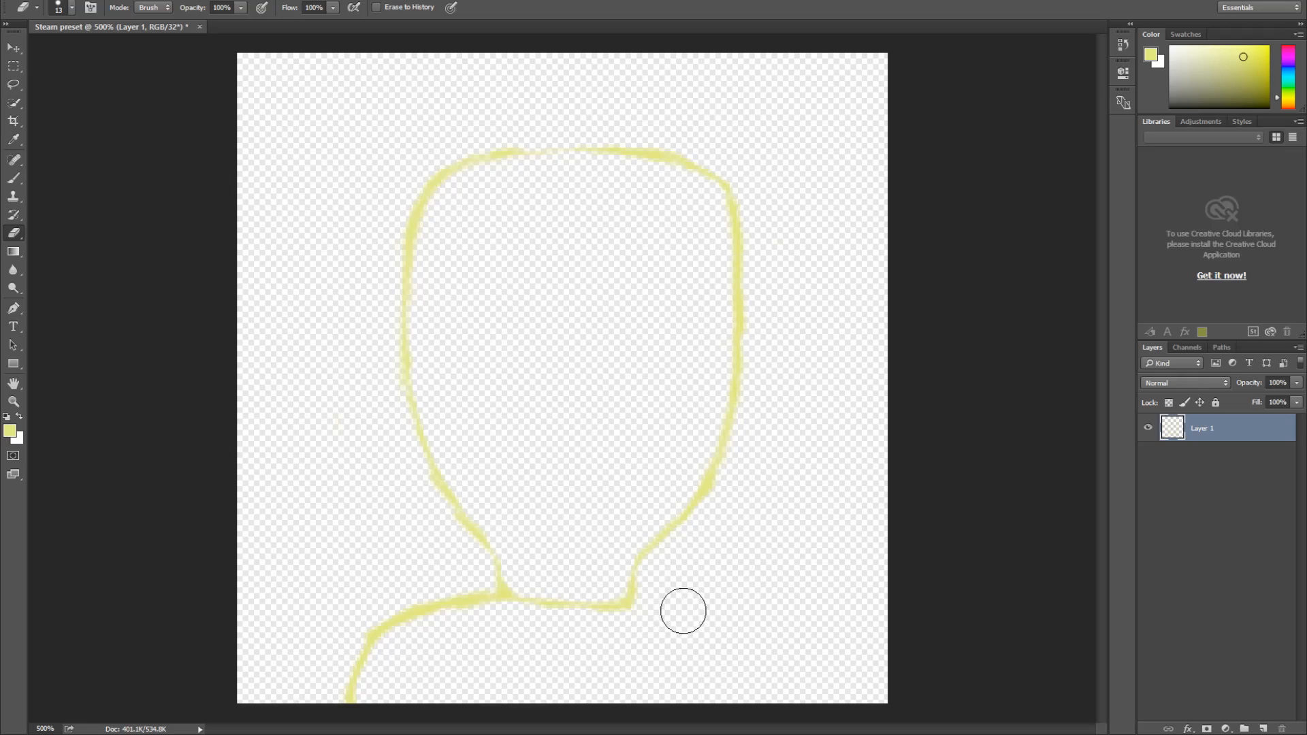
key("b")
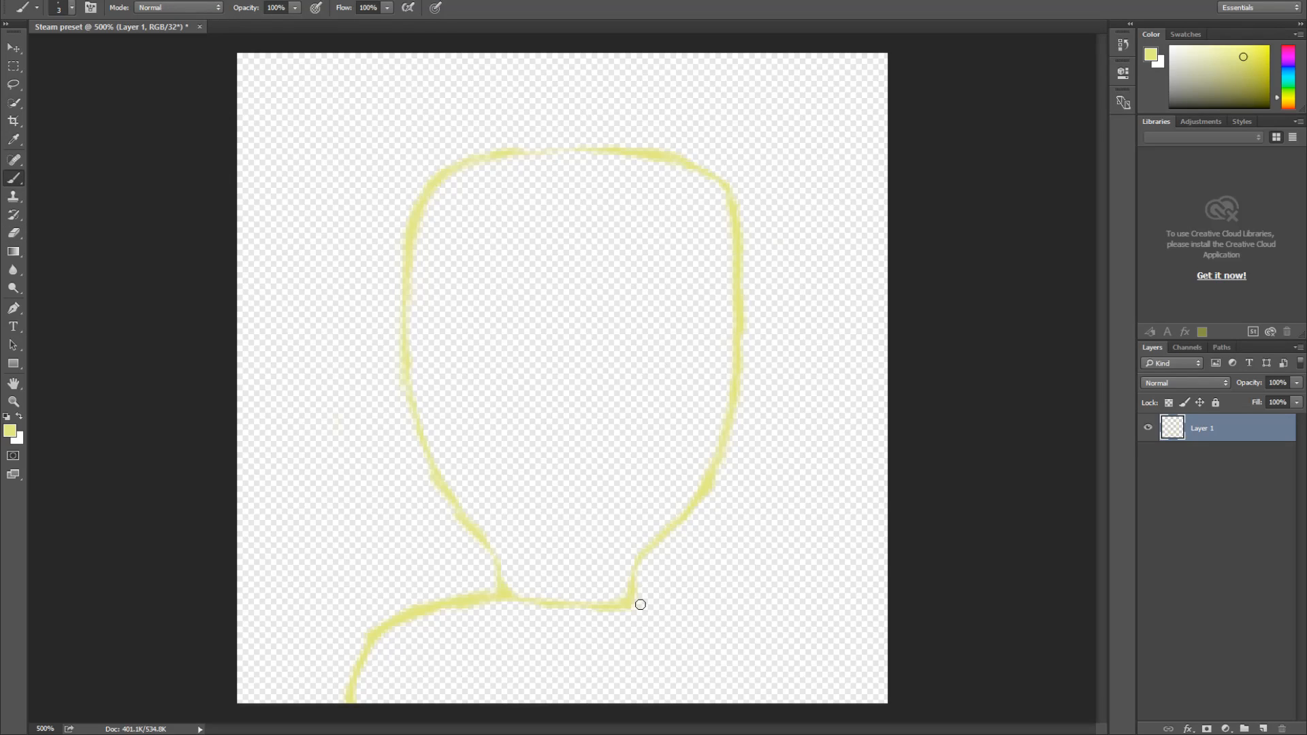
Repaint the right shoulder as a smooth curve from the neck base to the lower canvas edge and erase its doubled inner line
mouse_move(640, 604)
left_mouse_down()
mouse_move(671, 609)
mouse_move(629, 632)
left_mouse_up()
key("e")
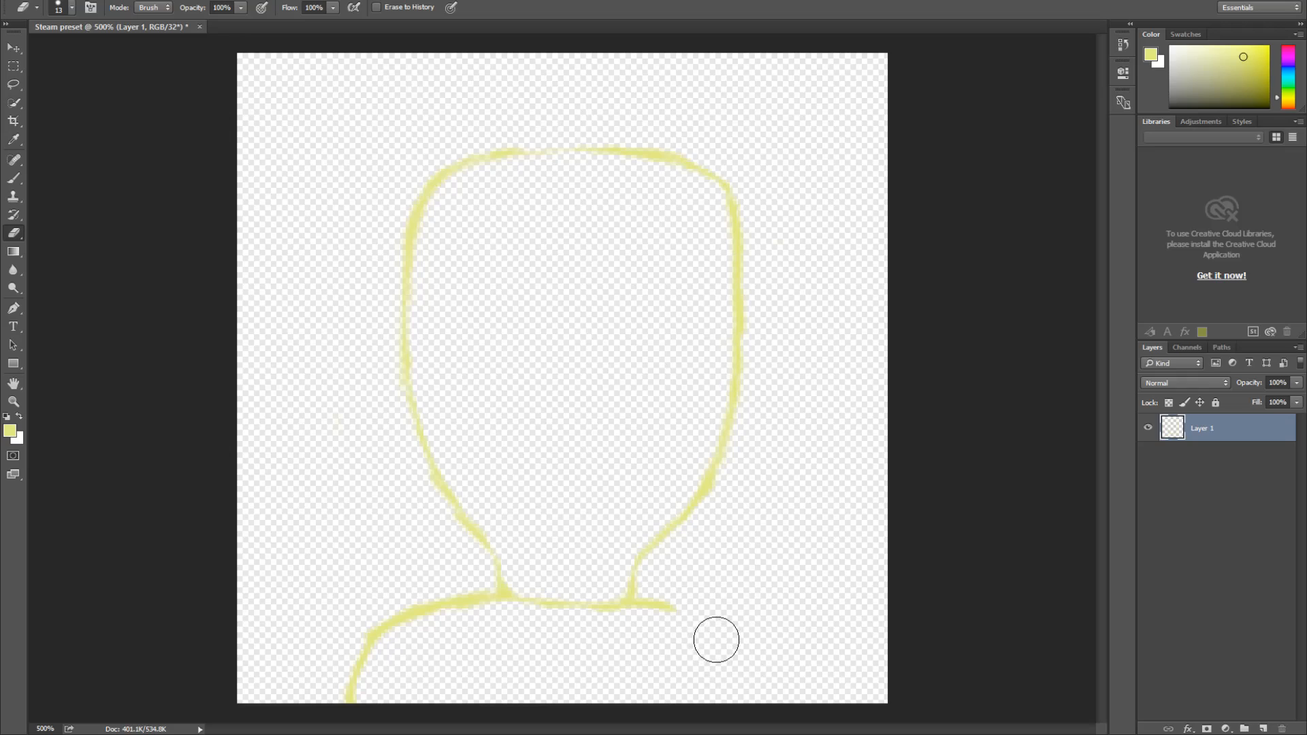
key("b")
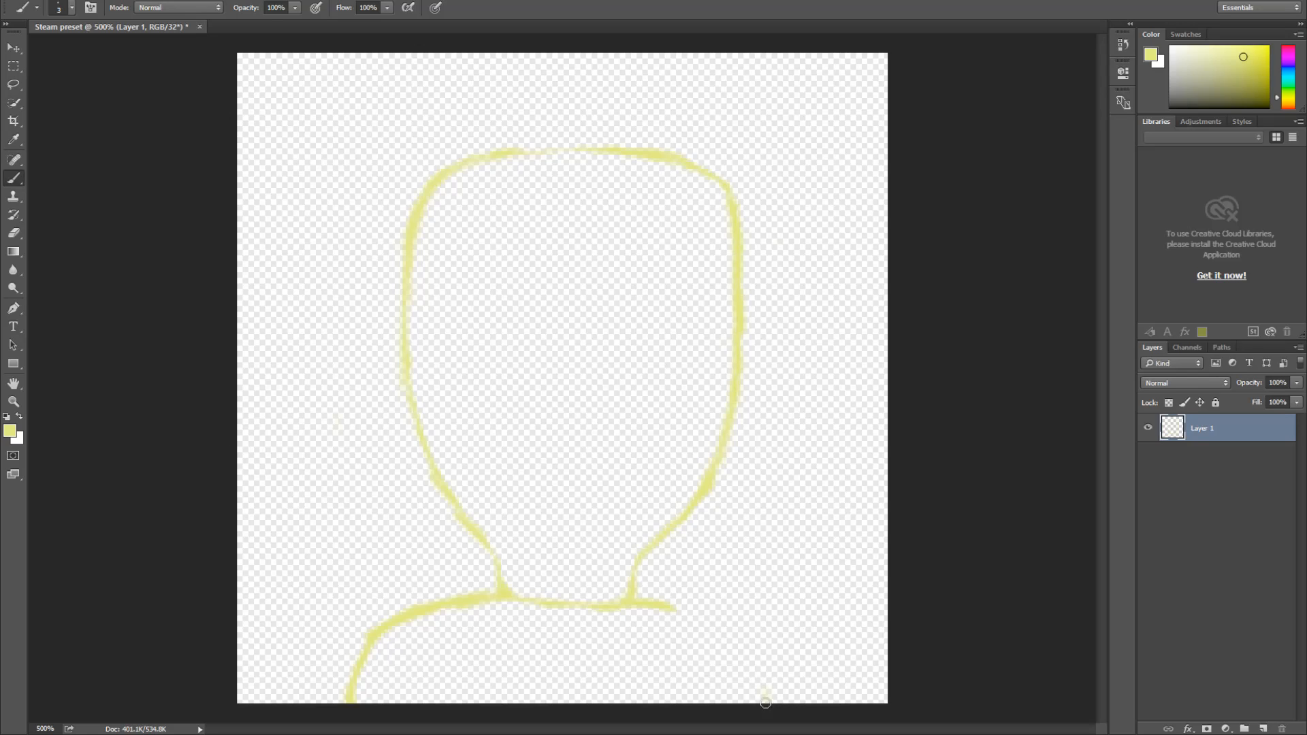
mouse_move(760, 681)
left_mouse_down()
mouse_move(746, 621)
mouse_move(680, 609)
mouse_move(721, 626)
left_mouse_up()
left_click_drag(741, 629, 772, 667)
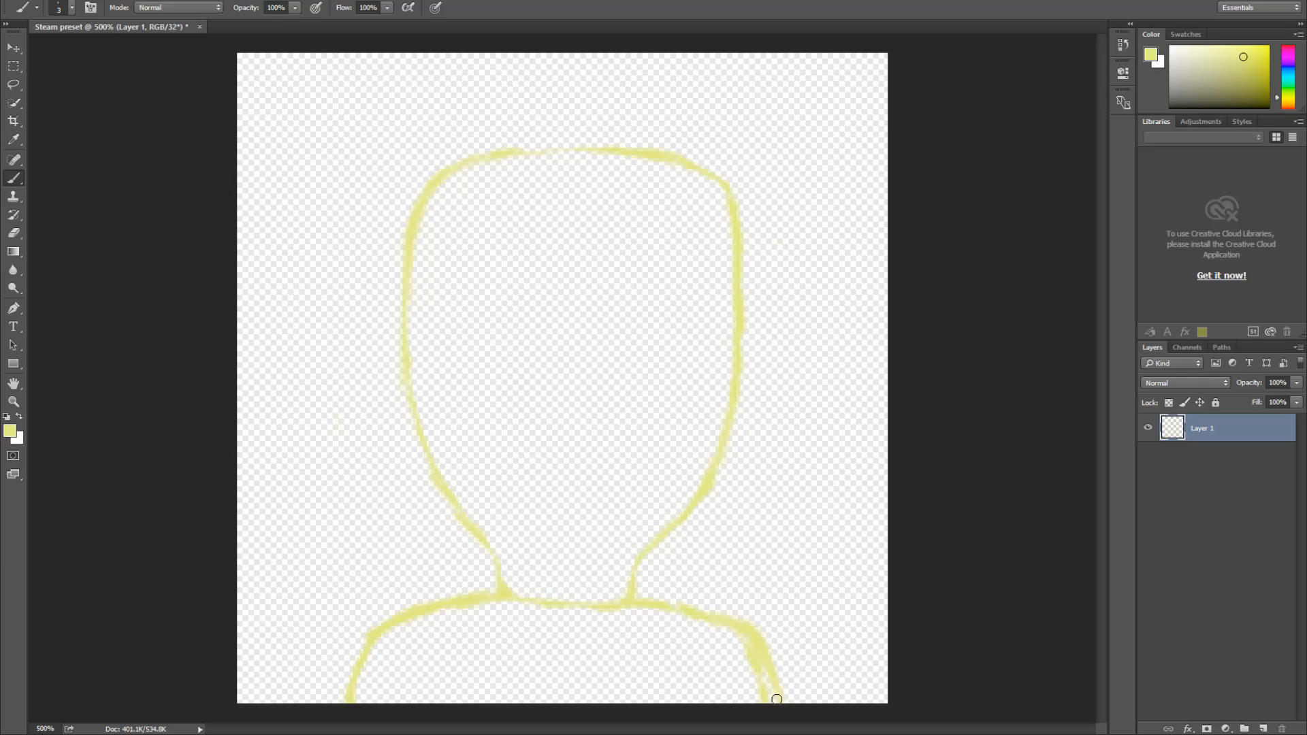
key("e")
left_click_drag(732, 671, 763, 701)
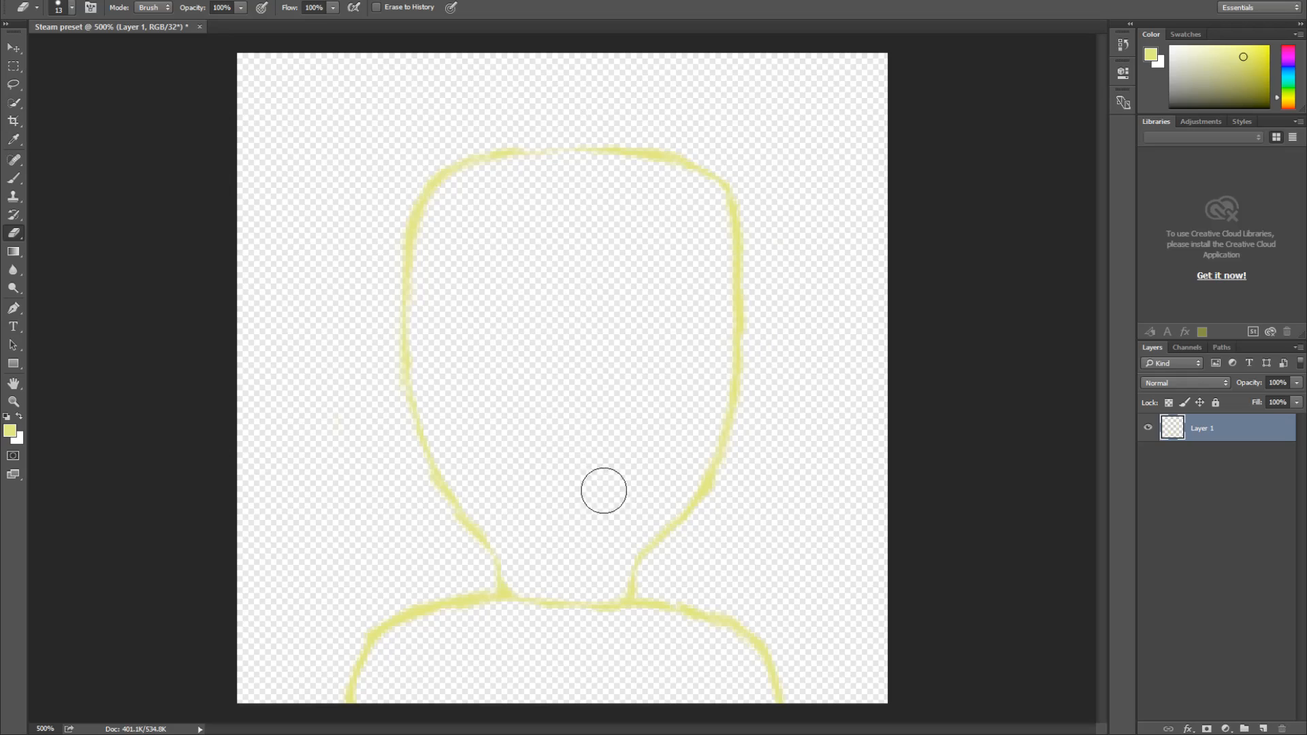
key("b")
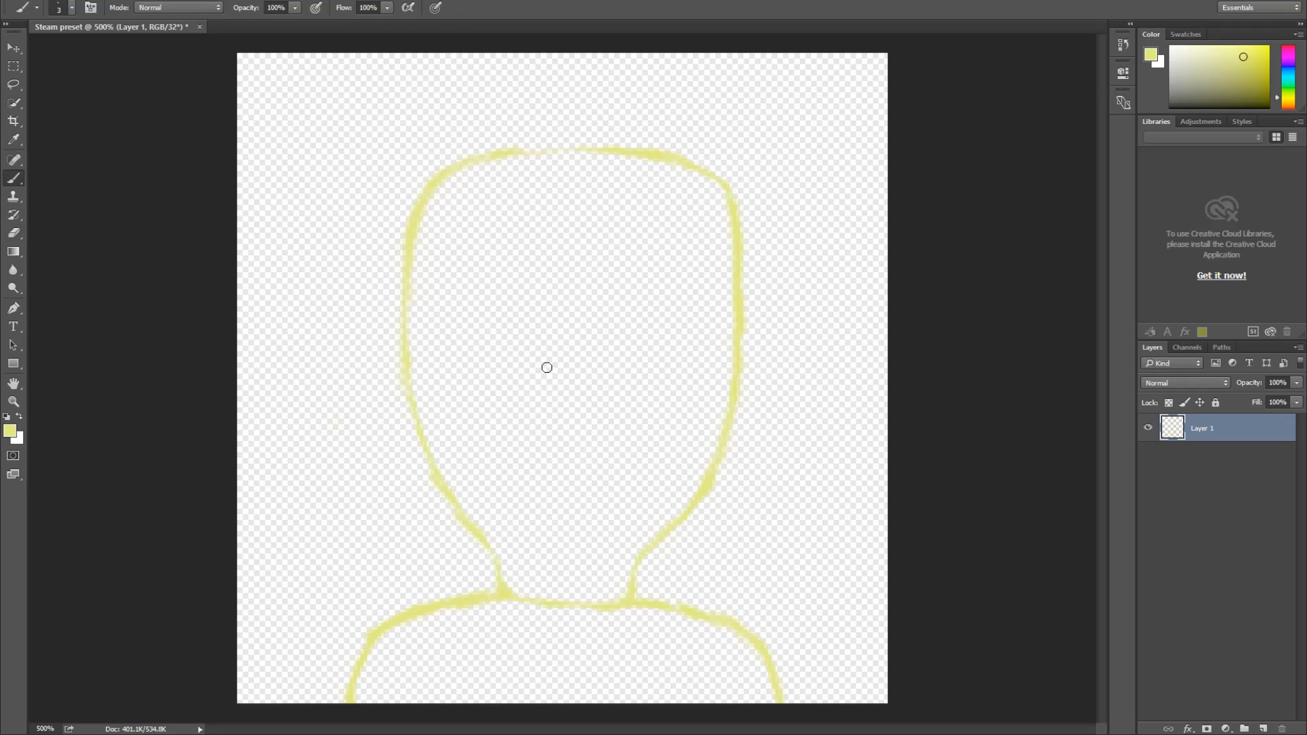
Set the Brush to dark brown at 56% opacity and add a new layer above the head outline
left_click(1286, 106)
left_click_drag(1288, 109, 1265, 100)
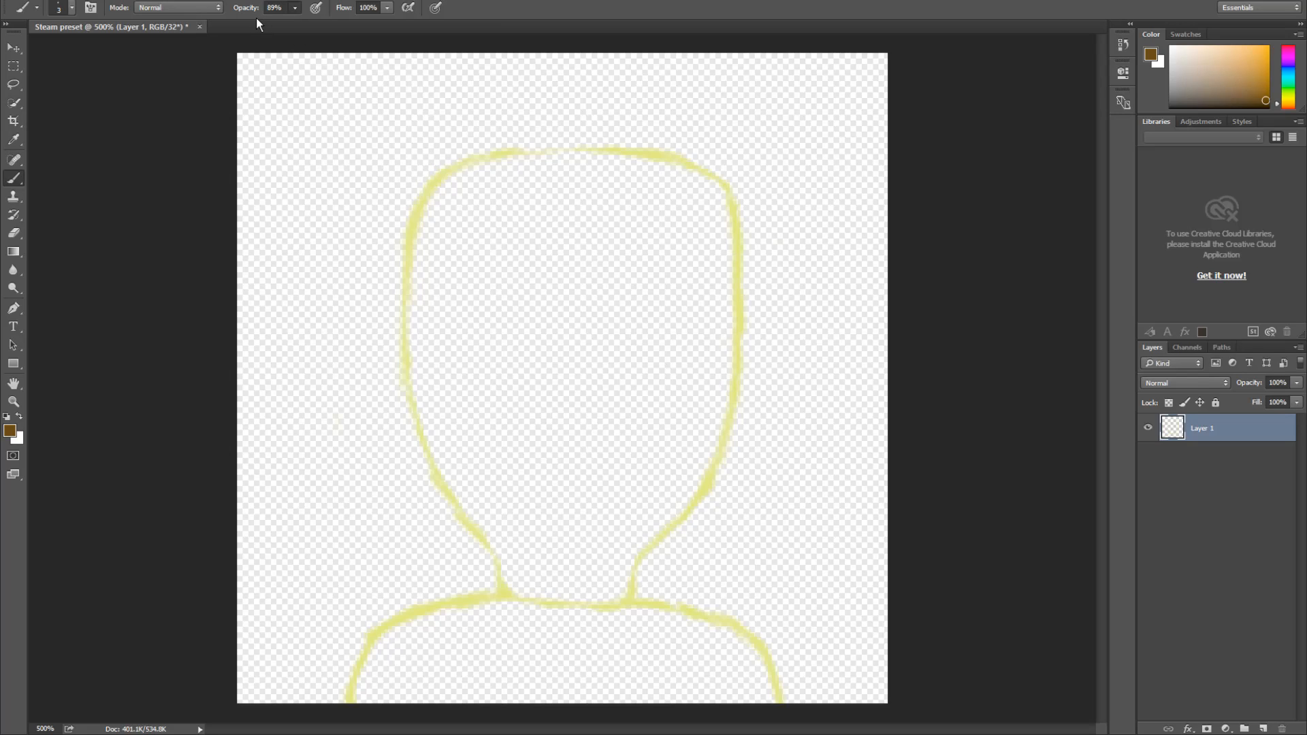
key("5")
key("6")
left_click(1263, 729)
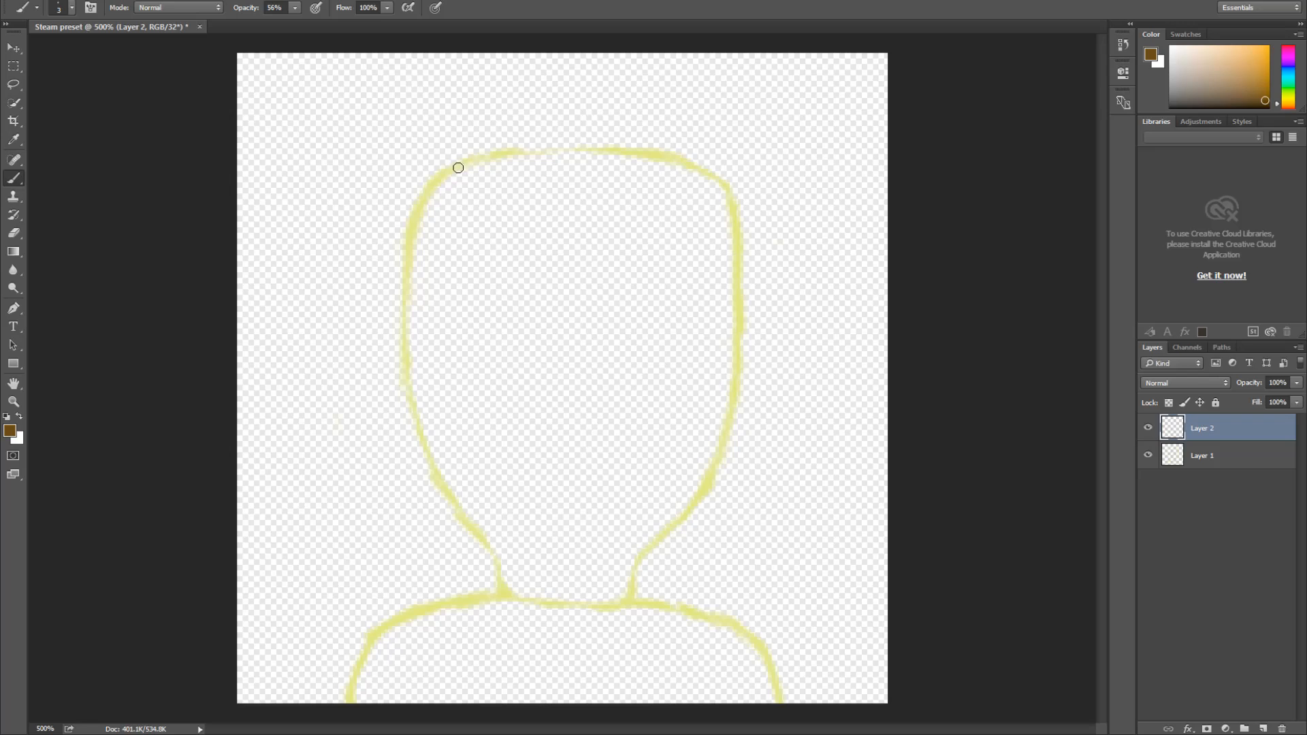
mouse_move(438, 220)
left_mouse_down()
mouse_move(520, 124)
mouse_move(473, 193)
mouse_move(485, 196)
mouse_move(570, 107)
mouse_move(534, 202)
mouse_move(659, 88)
mouse_move(679, 91)
mouse_move(594, 204)
left_mouse_up()
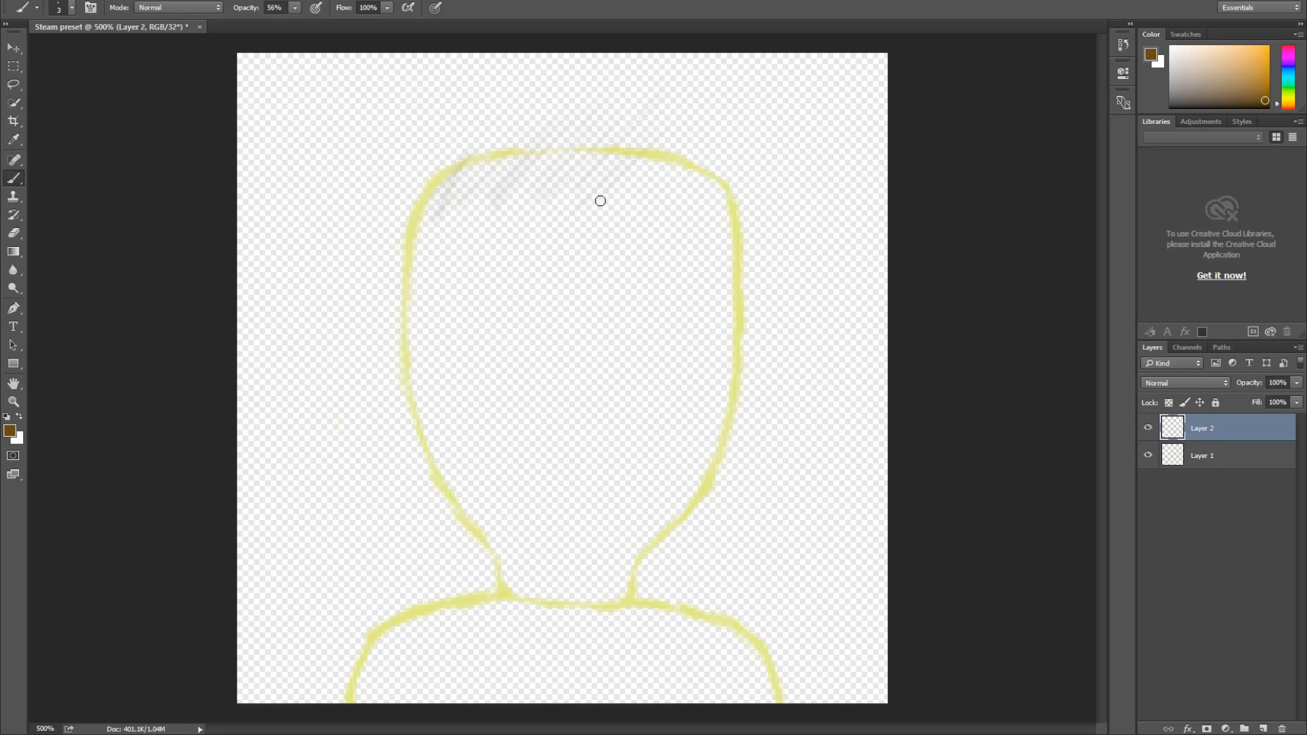
mouse_move(749, 118)
left_mouse_down()
mouse_move(755, 151)
mouse_move(723, 234)
mouse_move(687, 150)
mouse_move(657, 147)
mouse_move(549, 211)
mouse_move(464, 211)
mouse_move(464, 190)
mouse_move(401, 224)
mouse_move(437, 248)
mouse_move(456, 203)
mouse_move(578, 187)
left_mouse_up()
mouse_move(717, 110)
left_mouse_down()
mouse_move(683, 182)
mouse_move(736, 165)
mouse_move(657, 157)
mouse_move(658, 124)
mouse_move(577, 130)
left_mouse_up()
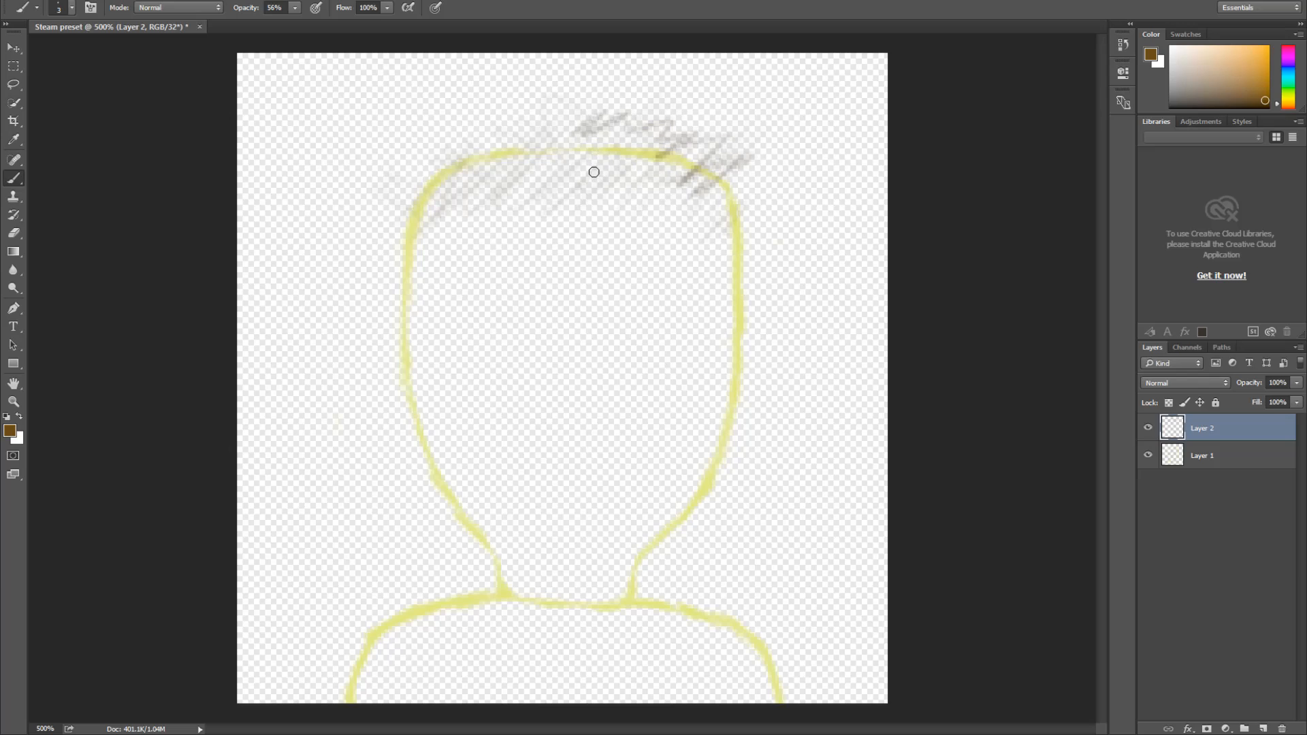
key("ctrl+z")
key("ctrl+z")
key("ctrl+z")
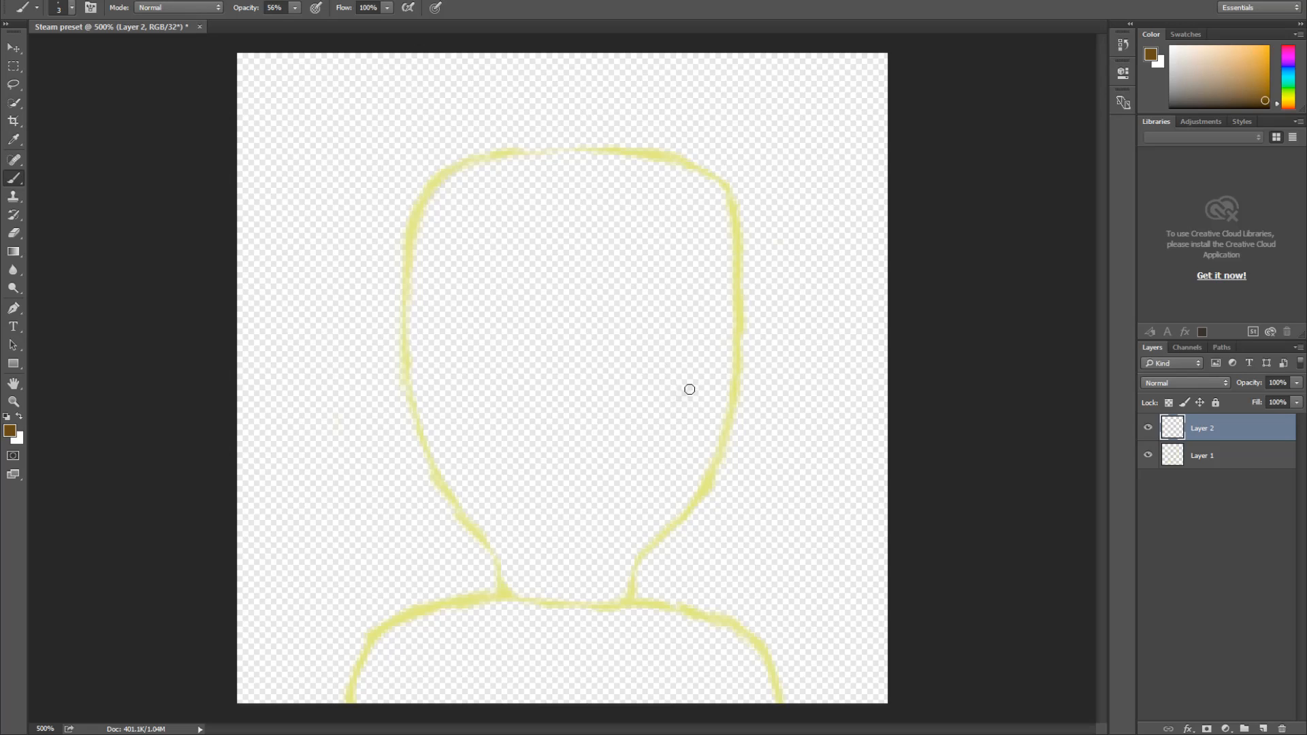
Sketch two angled cheek lines running down the middle of the lower face and a curved chin line across the jaw
mouse_move(685, 385)
left_mouse_down()
mouse_move(602, 400)
mouse_move(639, 389)
mouse_move(620, 397)
mouse_move(594, 459)
mouse_move(605, 415)
mouse_move(595, 484)
left_mouse_up()
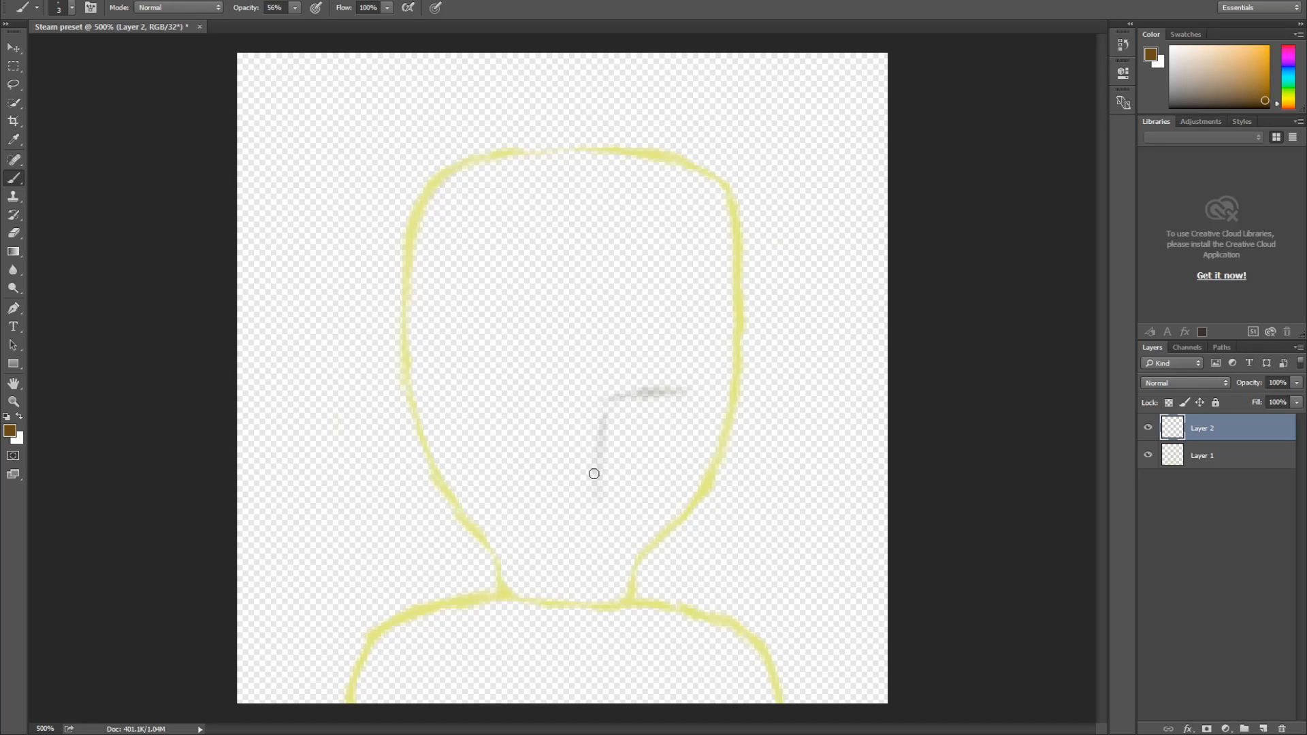
mouse_move(458, 386)
left_mouse_down()
mouse_move(516, 394)
mouse_move(461, 385)
mouse_move(526, 409)
mouse_move(469, 390)
mouse_move(515, 399)
mouse_move(531, 418)
mouse_move(523, 405)
mouse_move(539, 400)
mouse_move(543, 512)
mouse_move(542, 440)
mouse_move(548, 507)
left_mouse_up()
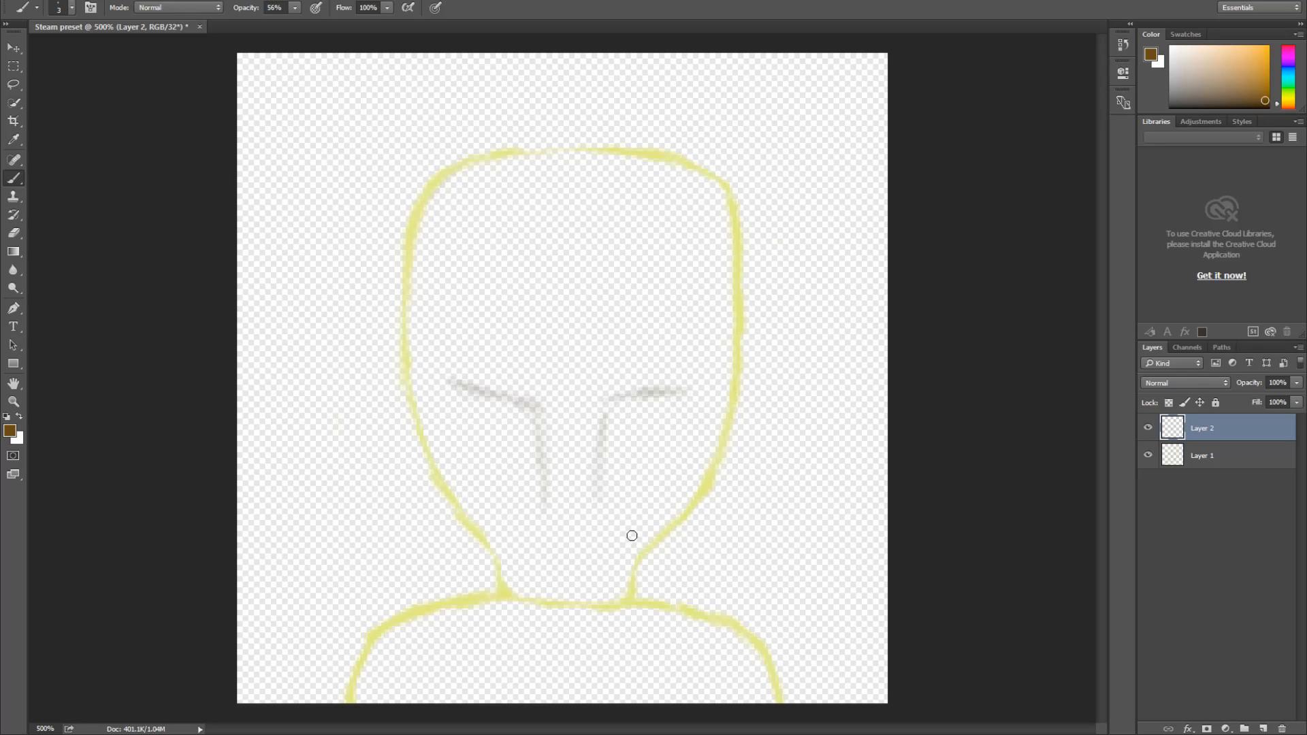
left_click_drag(604, 534, 504, 537)
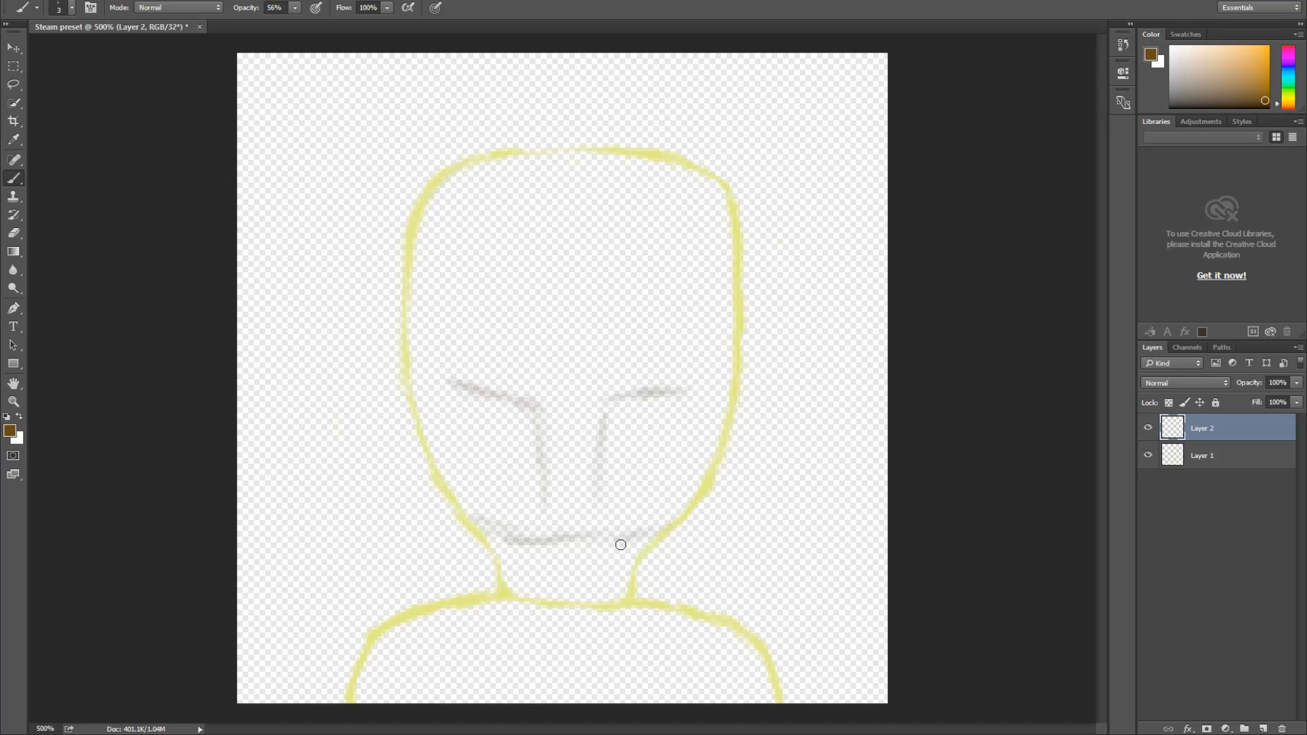
mouse_move(653, 536)
left_mouse_down()
mouse_move(575, 542)
mouse_move(595, 540)
left_mouse_up()
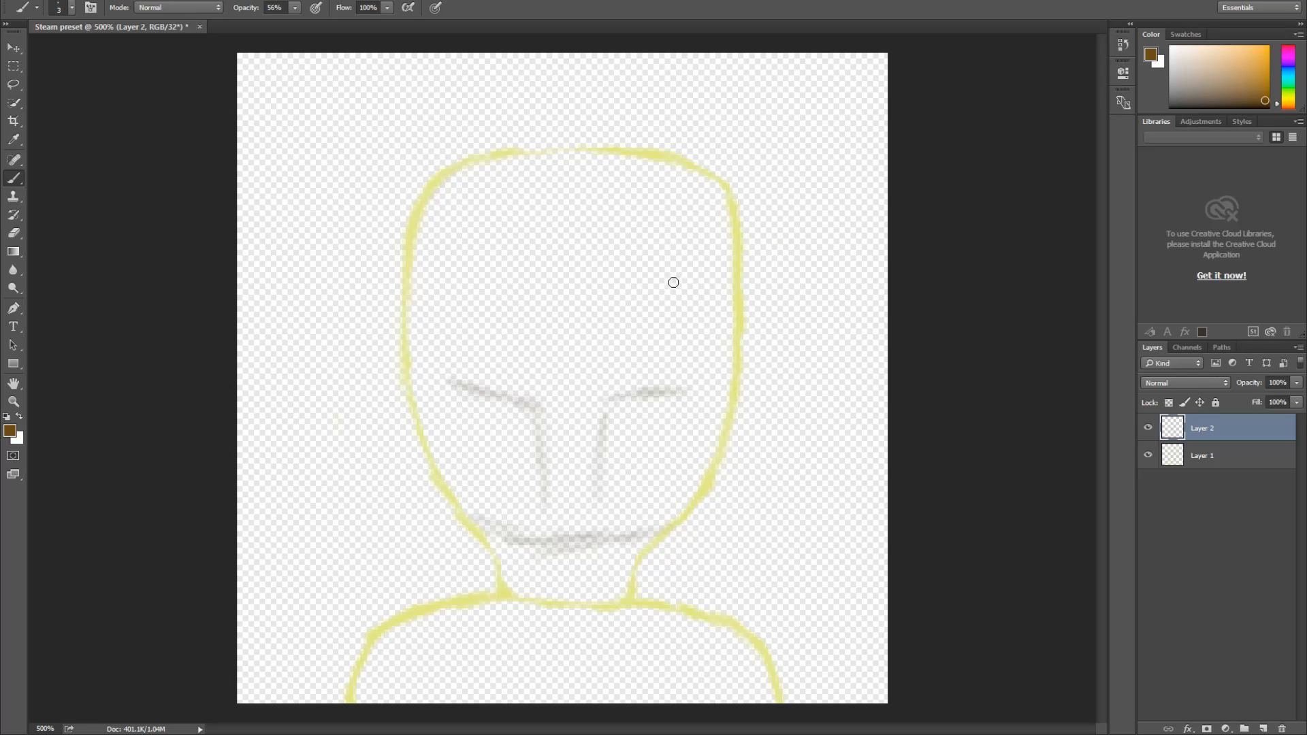
Sketch the upper and lower lines of both eyes, a pointed nose and two horizontal mouth lines
mouse_move(668, 292)
left_mouse_down()
mouse_move(631, 295)
mouse_move(687, 289)
mouse_move(590, 306)
mouse_move(667, 292)
mouse_move(609, 305)
mouse_move(677, 321)
mouse_move(592, 323)
mouse_move(460, 295)
mouse_move(521, 303)
mouse_move(475, 323)
mouse_move(545, 311)
mouse_move(511, 316)
left_mouse_up()
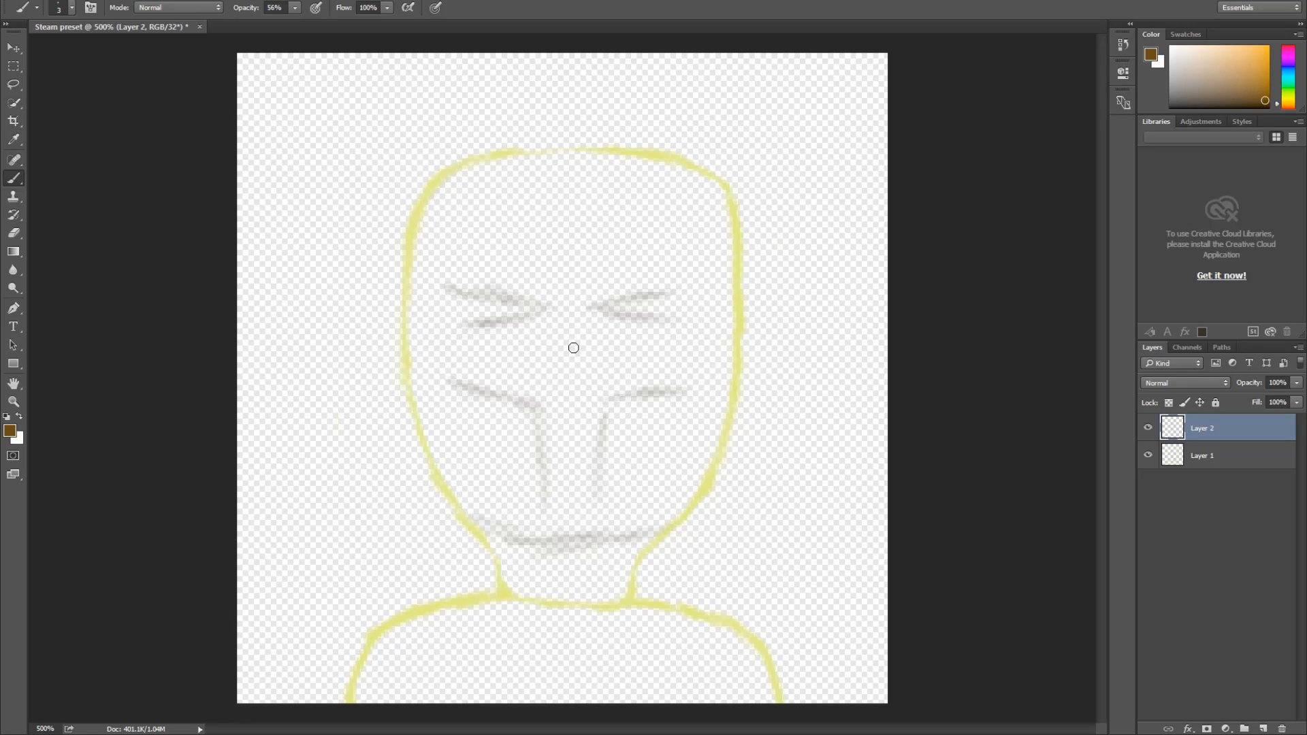
mouse_move(572, 336)
left_mouse_down()
mouse_move(550, 386)
mouse_move(577, 341)
mouse_move(597, 389)
left_mouse_up()
mouse_move(504, 421)
left_mouse_down()
mouse_move(611, 415)
mouse_move(504, 416)
mouse_move(652, 417)
mouse_move(573, 415)
mouse_move(644, 416)
mouse_move(599, 421)
mouse_move(632, 419)
left_mouse_up()
mouse_move(638, 469)
left_mouse_down()
mouse_move(567, 479)
mouse_move(620, 471)
mouse_move(495, 479)
left_mouse_up()
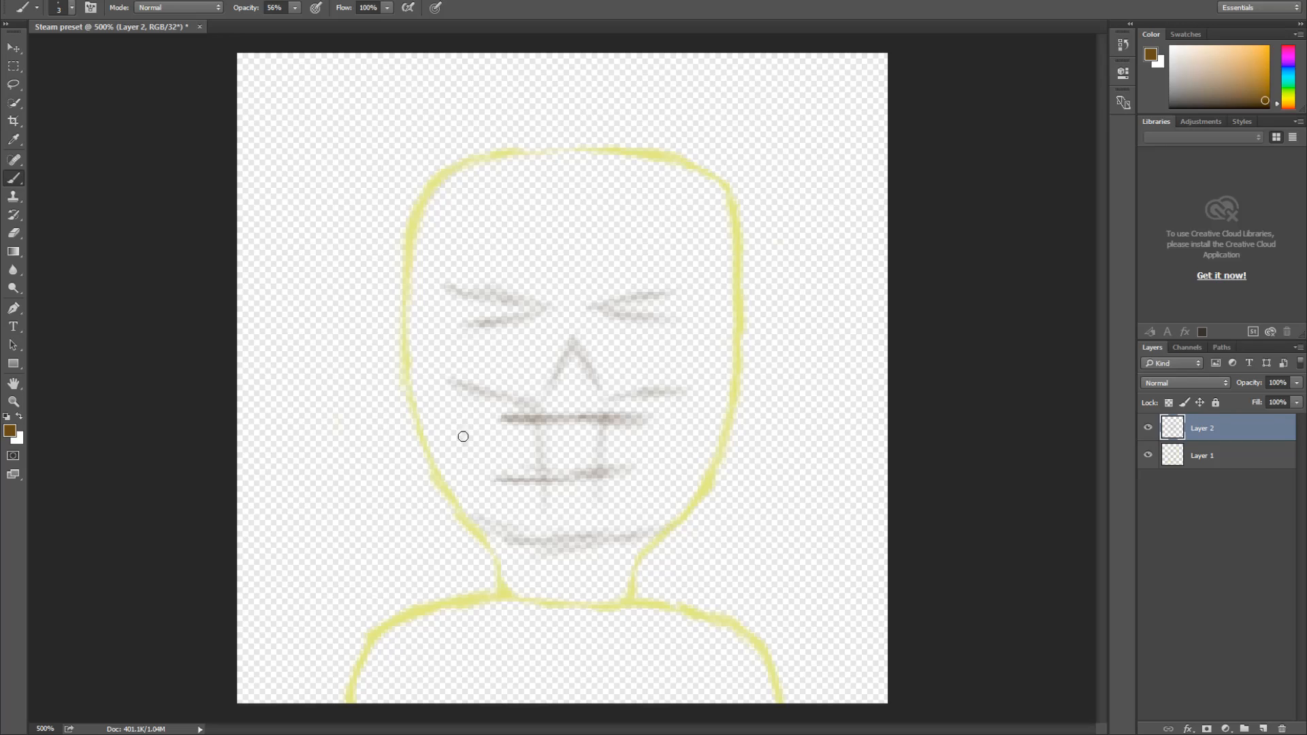
Add short slanted strokes at both sides of the mouth and diagonal folds from the nose to the upper mouth line
left_click_drag(468, 429, 485, 463)
mouse_move(662, 449)
left_mouse_down()
mouse_move(655, 463)
mouse_move(686, 431)
mouse_move(650, 475)
mouse_move(667, 460)
left_mouse_up()
left_click_drag(593, 413, 643, 370)
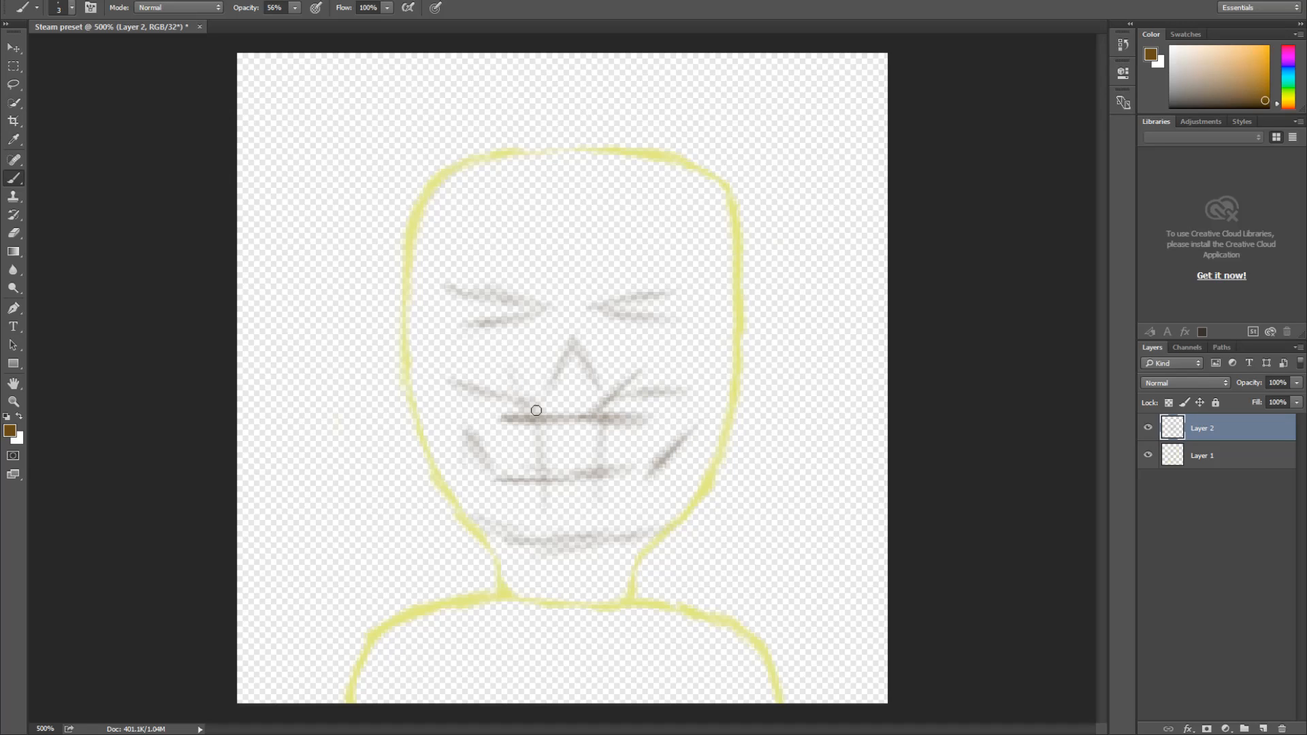
left_click_drag(507, 361, 536, 406)
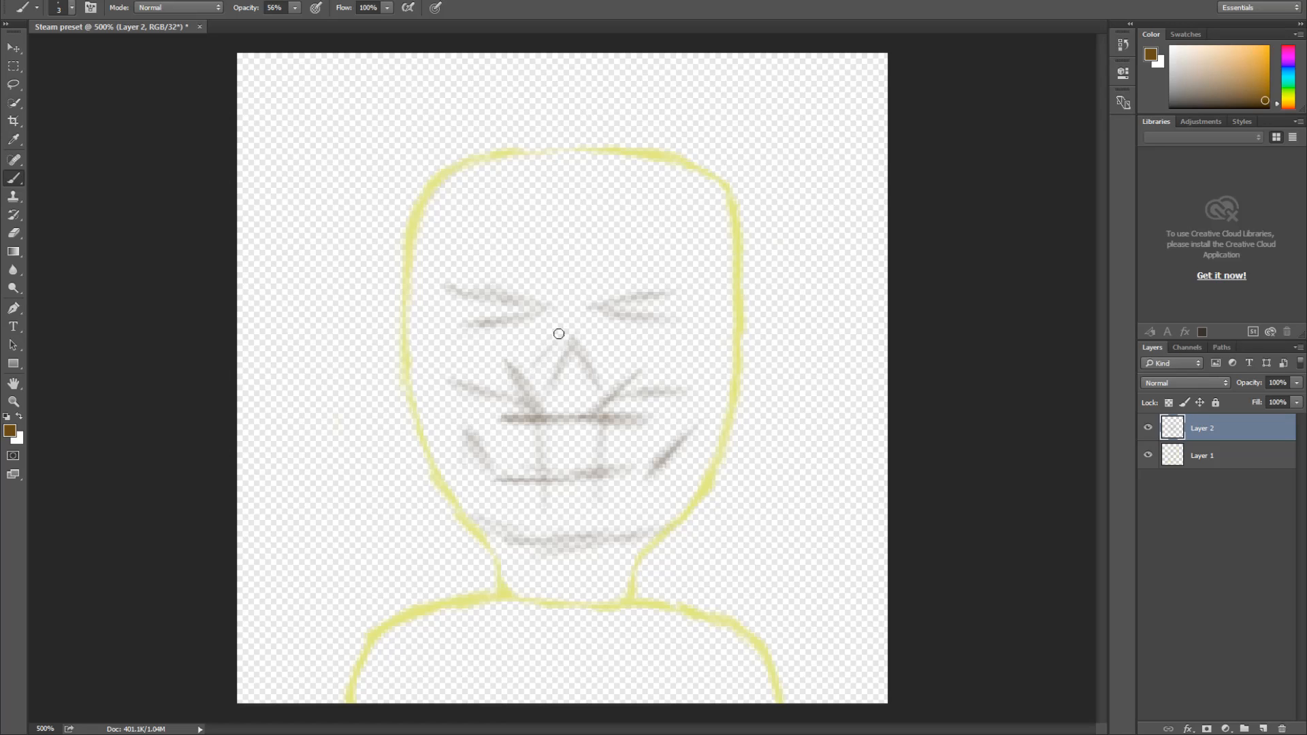
Extend the nose up between the eyes, thicken its sides and close the outer corners of both eyes
left_click_drag(552, 352, 566, 307)
mouse_move(577, 296)
left_mouse_down()
mouse_move(585, 335)
mouse_move(539, 381)
left_mouse_up()
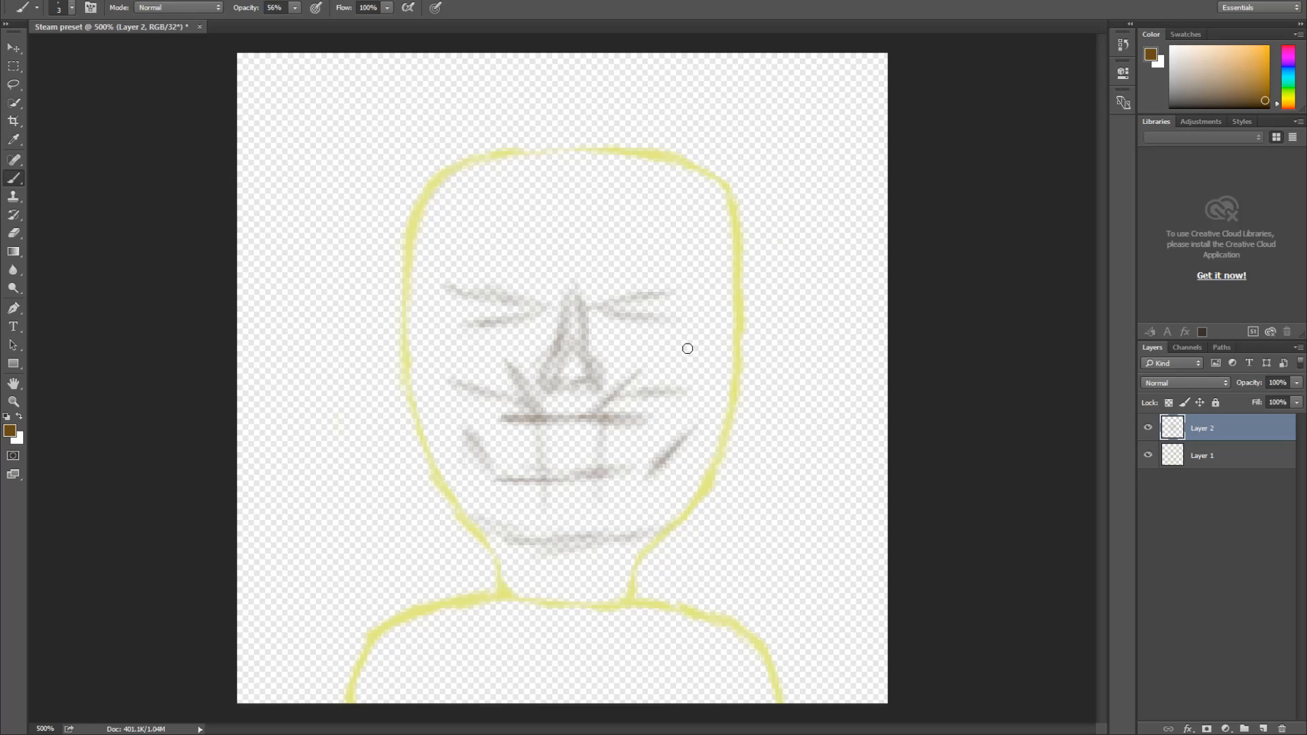
mouse_move(674, 289)
left_mouse_down()
mouse_move(692, 316)
mouse_move(663, 322)
left_mouse_up()
mouse_move(455, 302)
left_mouse_down()
mouse_move(471, 300)
mouse_move(465, 317)
left_mouse_up()
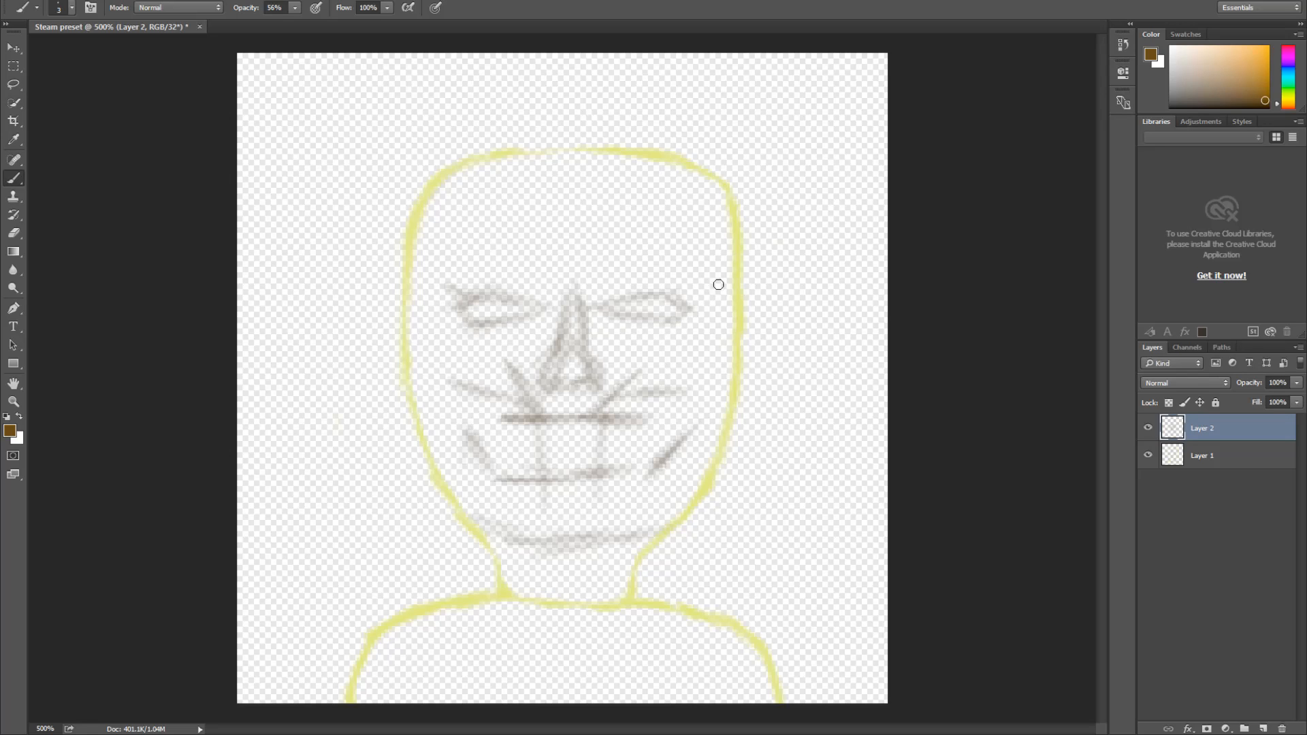
Sketch crease lines from the outer eye corners to the face edges and shade the cheekbones down toward the mouth
mouse_move(726, 269)
left_mouse_down()
mouse_move(698, 302)
mouse_move(727, 353)
left_mouse_up()
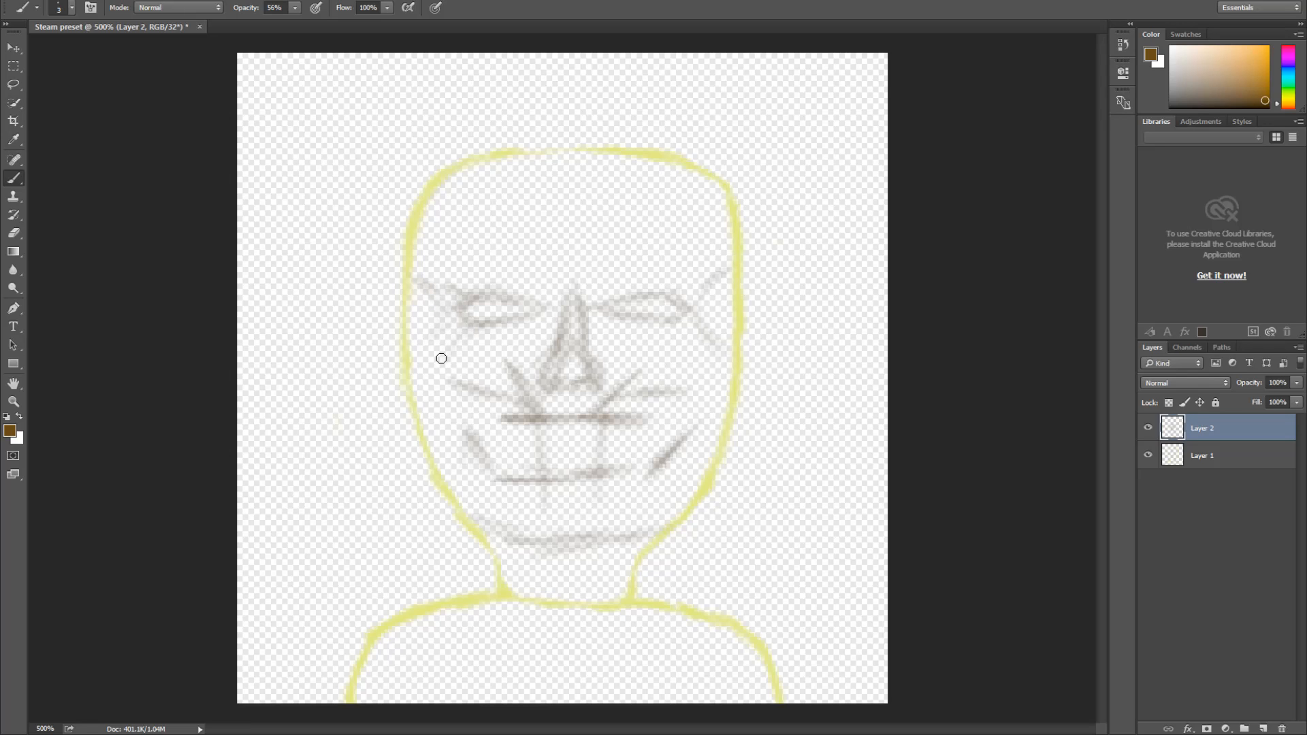
left_click_drag(460, 319, 412, 370)
mouse_move(705, 358)
left_mouse_down()
mouse_move(709, 398)
mouse_move(724, 365)
mouse_move(675, 416)
mouse_move(728, 379)
mouse_move(658, 409)
left_mouse_up()
mouse_move(445, 365)
left_mouse_down()
mouse_move(479, 389)
mouse_move(487, 378)
mouse_move(502, 409)
mouse_move(496, 402)
mouse_move(476, 444)
left_mouse_up()
left_click_drag(449, 367, 502, 413)
mouse_move(450, 371)
left_mouse_down()
mouse_move(475, 415)
mouse_move(468, 437)
left_mouse_up()
left_click_drag(435, 361, 470, 433)
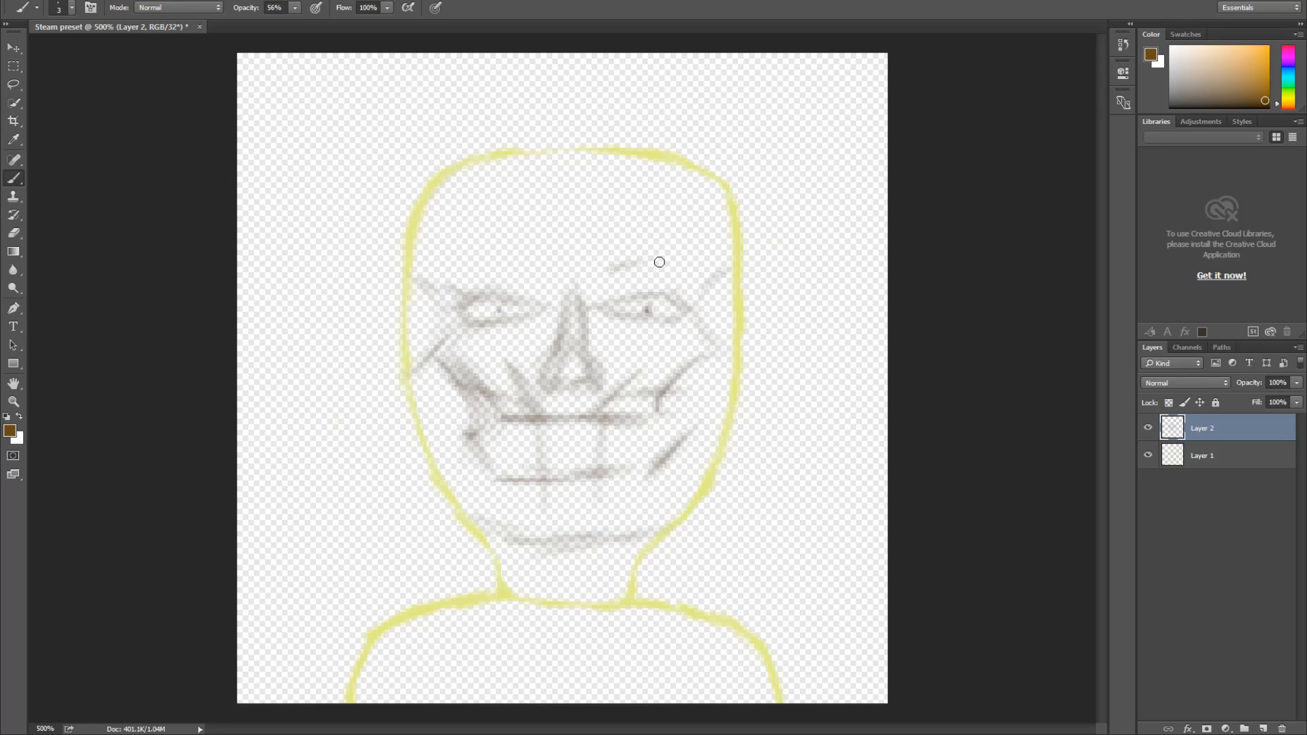
Paint both eyebrows, erasing and repainting the right one as a darker arch, and outline the lips between the mouth lines
left_click_drag(610, 267, 688, 265)
mouse_move(541, 261)
left_mouse_down()
mouse_move(442, 270)
mouse_move(591, 287)
mouse_move(528, 299)
mouse_move(503, 260)
left_mouse_up()
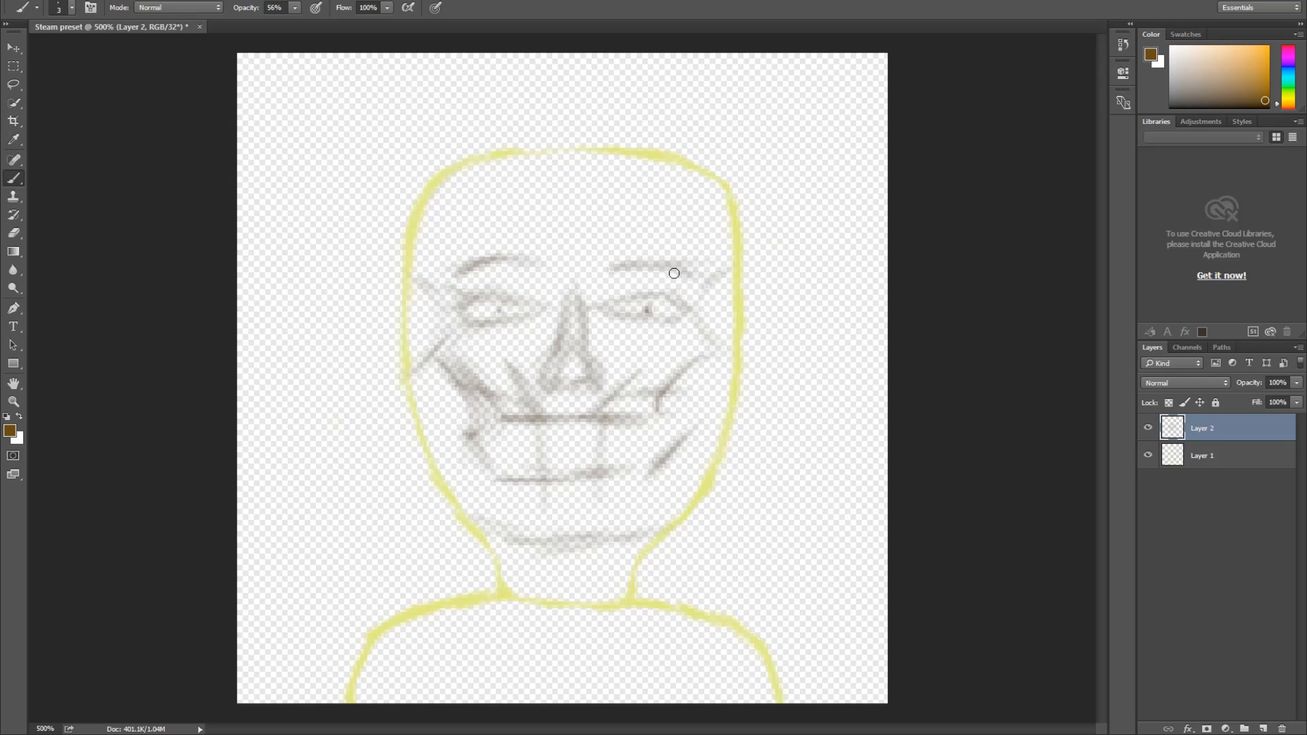
key("e")
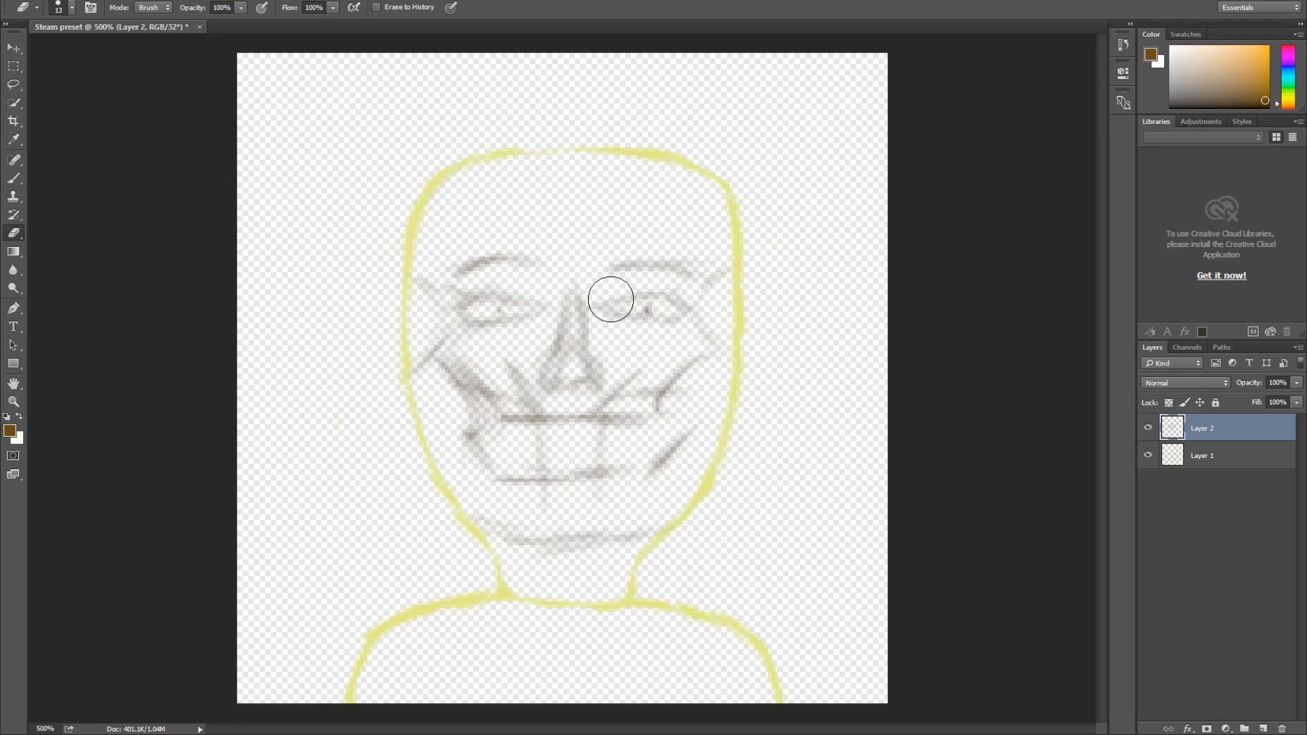
left_click_drag(607, 251, 618, 248)
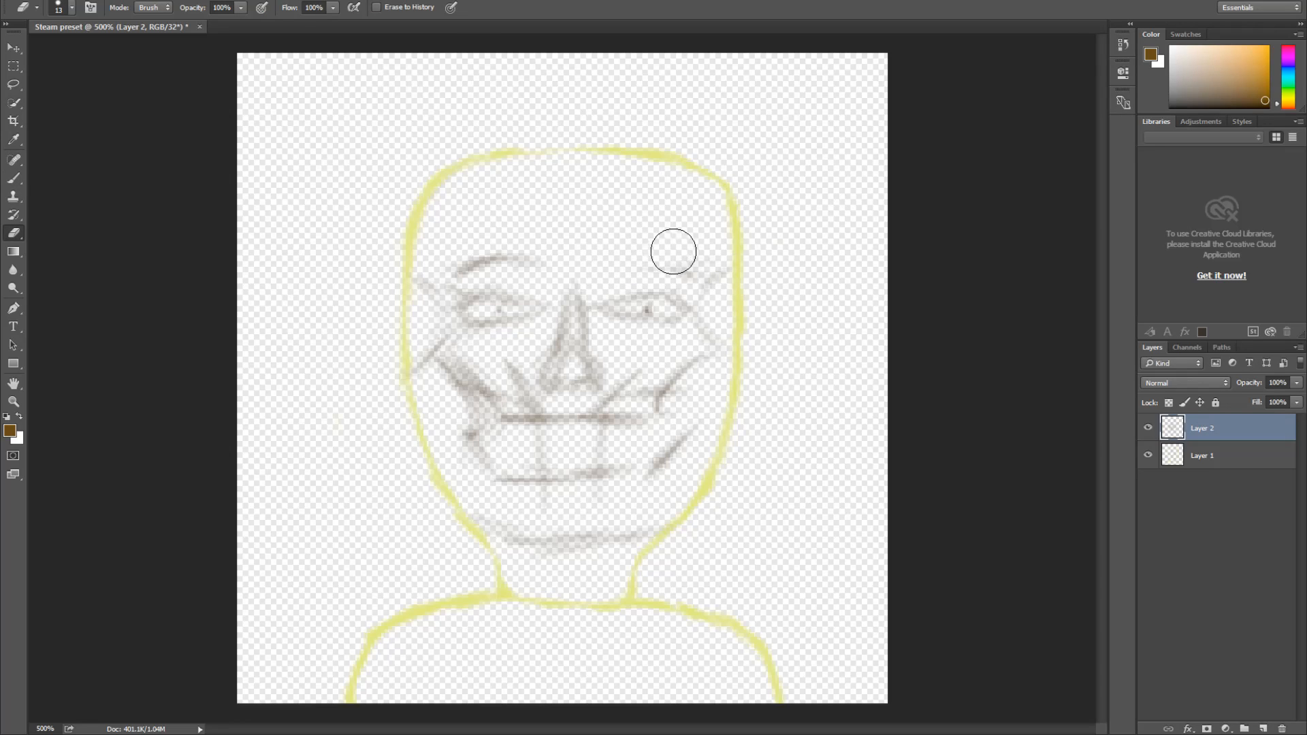
key("b")
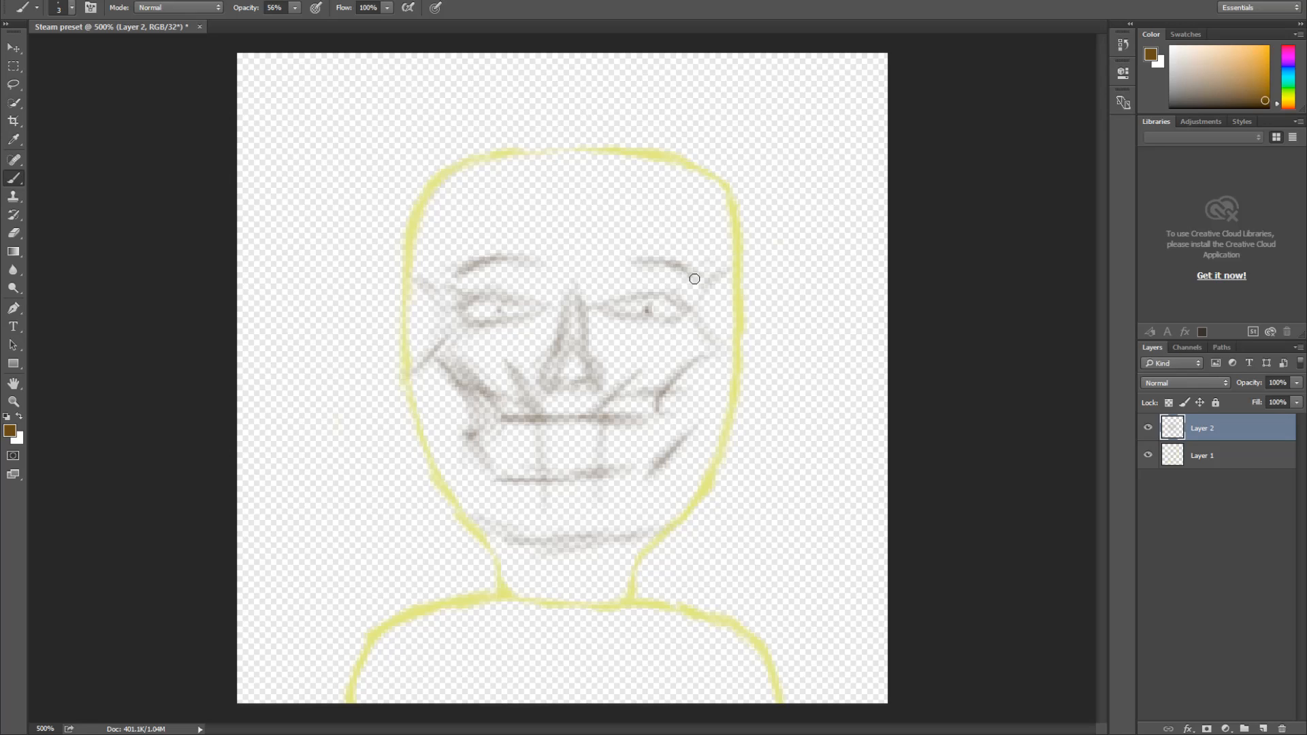
mouse_move(701, 271)
left_mouse_down()
mouse_move(629, 253)
mouse_move(671, 256)
mouse_move(636, 257)
left_mouse_up()
mouse_move(505, 451)
left_mouse_down()
mouse_move(546, 432)
mouse_move(648, 426)
left_mouse_up()
mouse_move(514, 451)
left_mouse_down()
mouse_move(571, 474)
mouse_move(639, 468)
left_mouse_up()
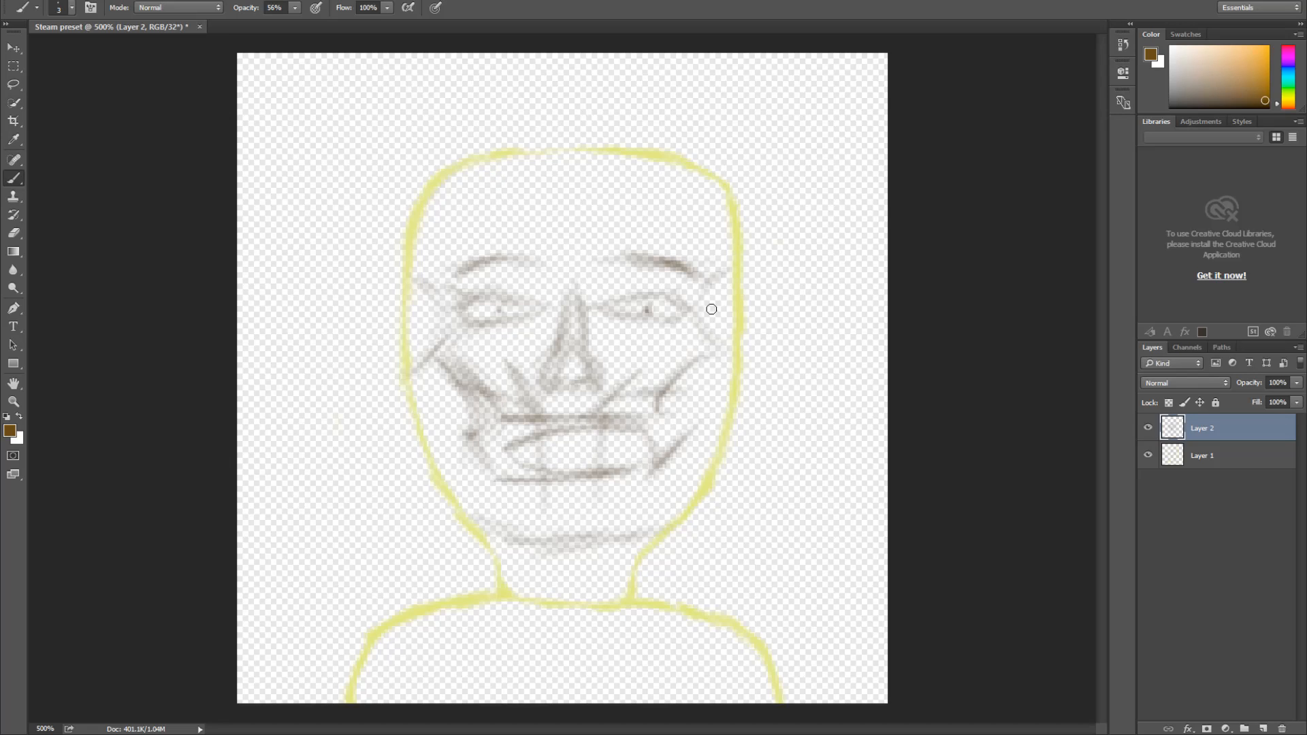
mouse_move(827, 358)
left_mouse_down()
mouse_move(815, 431)
mouse_move(782, 452)
left_mouse_up()
left_click_drag(807, 433, 830, 471)
mouse_move(851, 382)
left_mouse_down()
mouse_move(798, 374)
mouse_move(864, 356)
mouse_move(848, 396)
mouse_move(860, 443)
left_mouse_up()
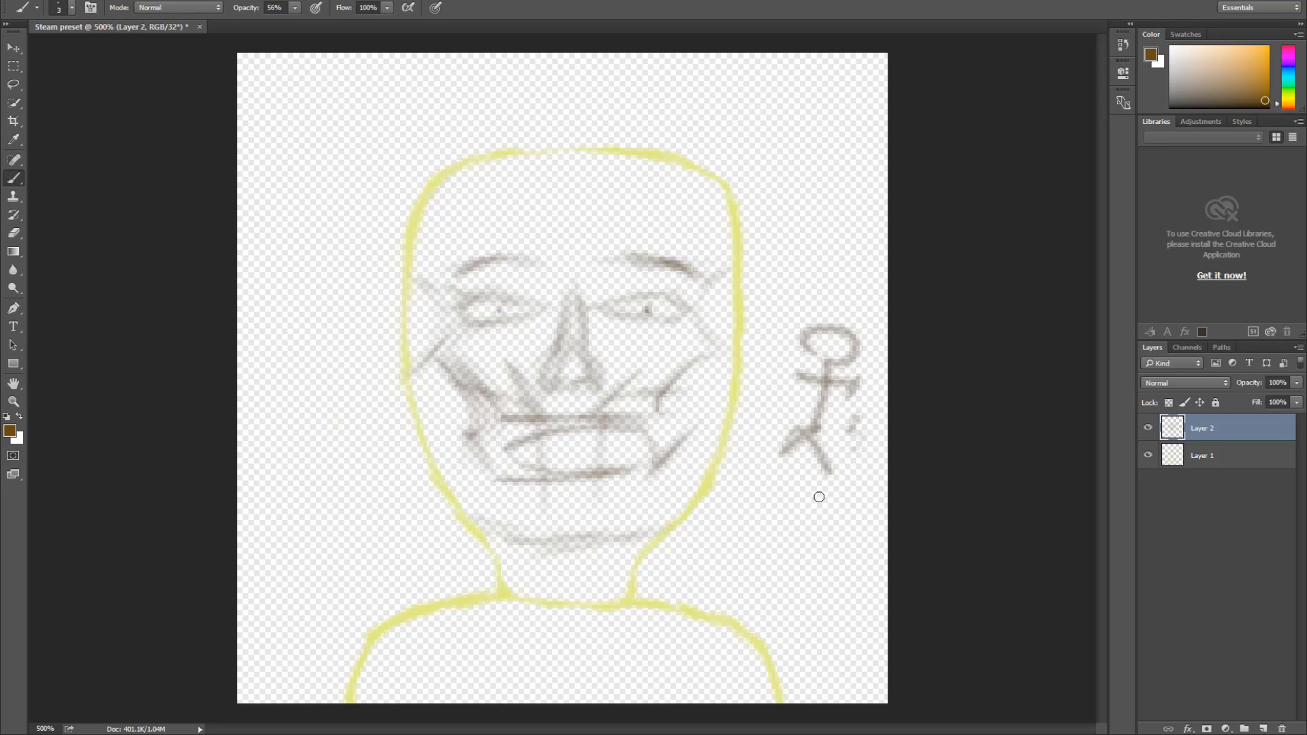
key("e")
mouse_move(820, 476)
left_mouse_down()
mouse_move(822, 332)
mouse_move(858, 332)
mouse_move(852, 424)
mouse_move(875, 443)
left_mouse_up()
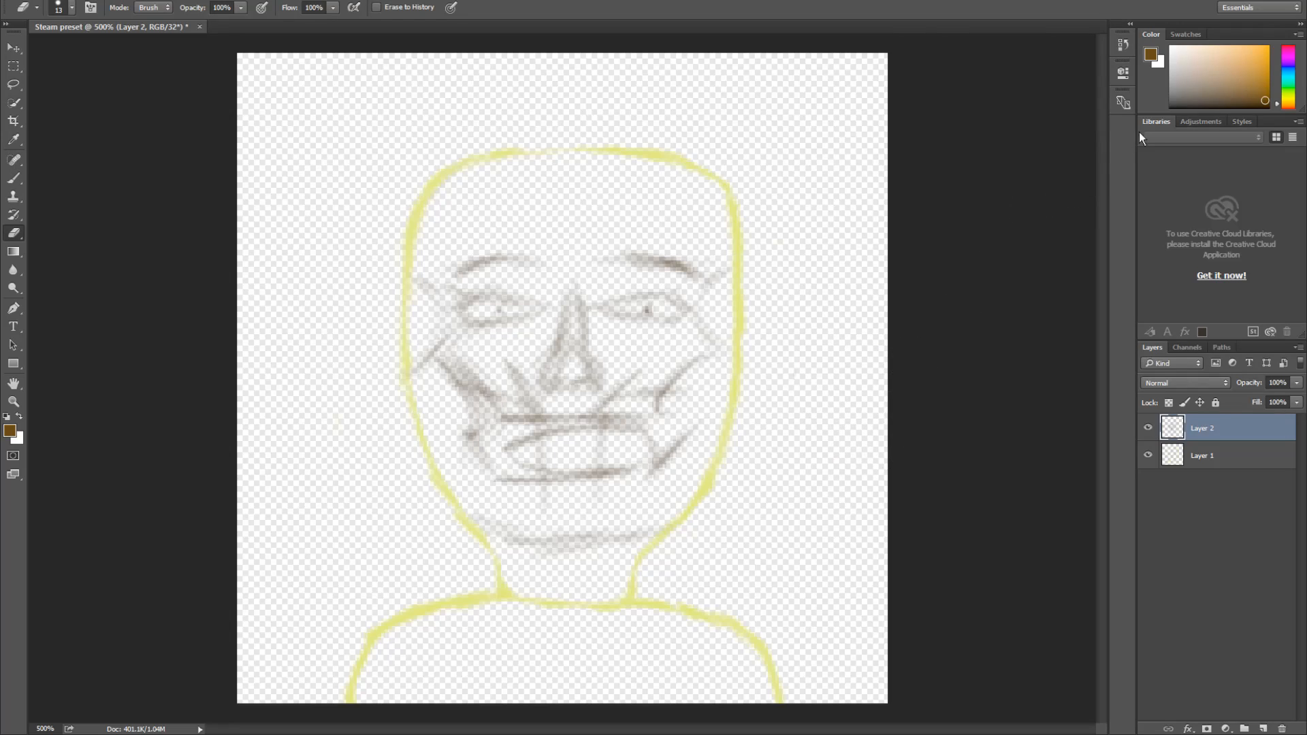
key("b")
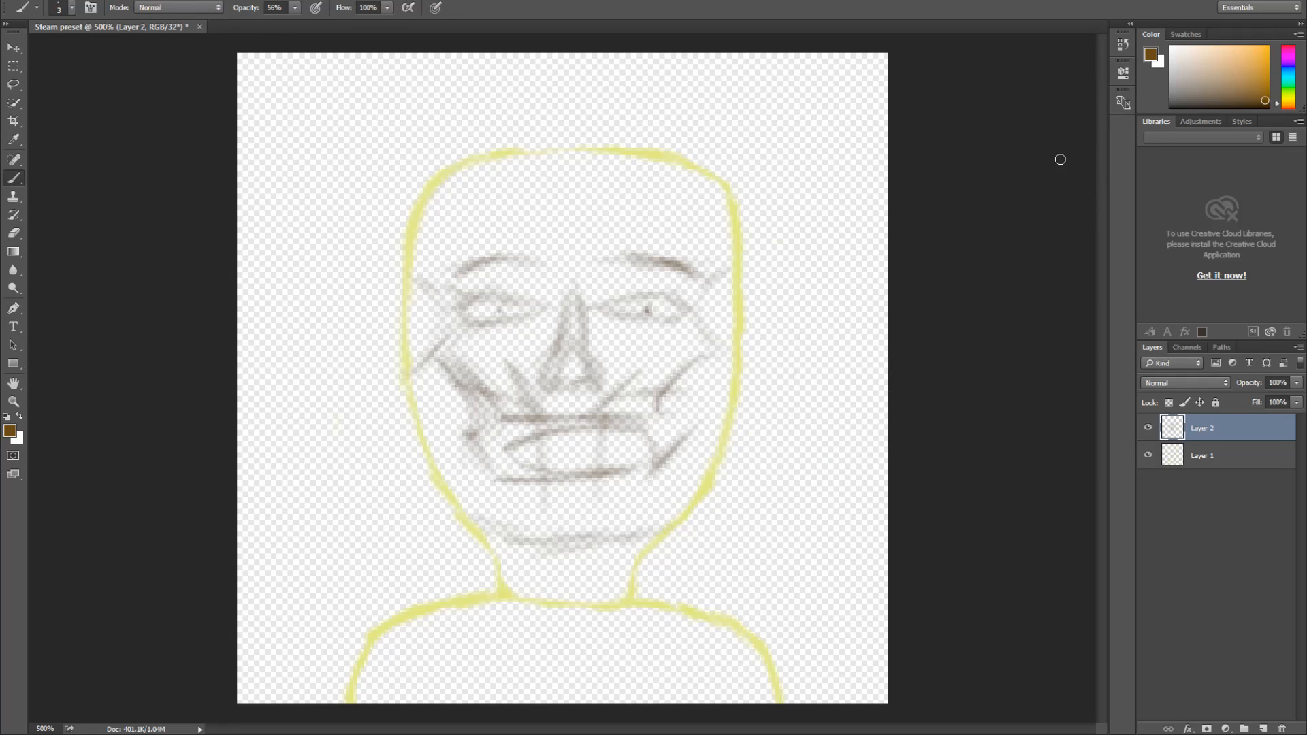
Change the foreground colour to a muted, greyish pink
left_click(1288, 48)
left_click(1256, 55)
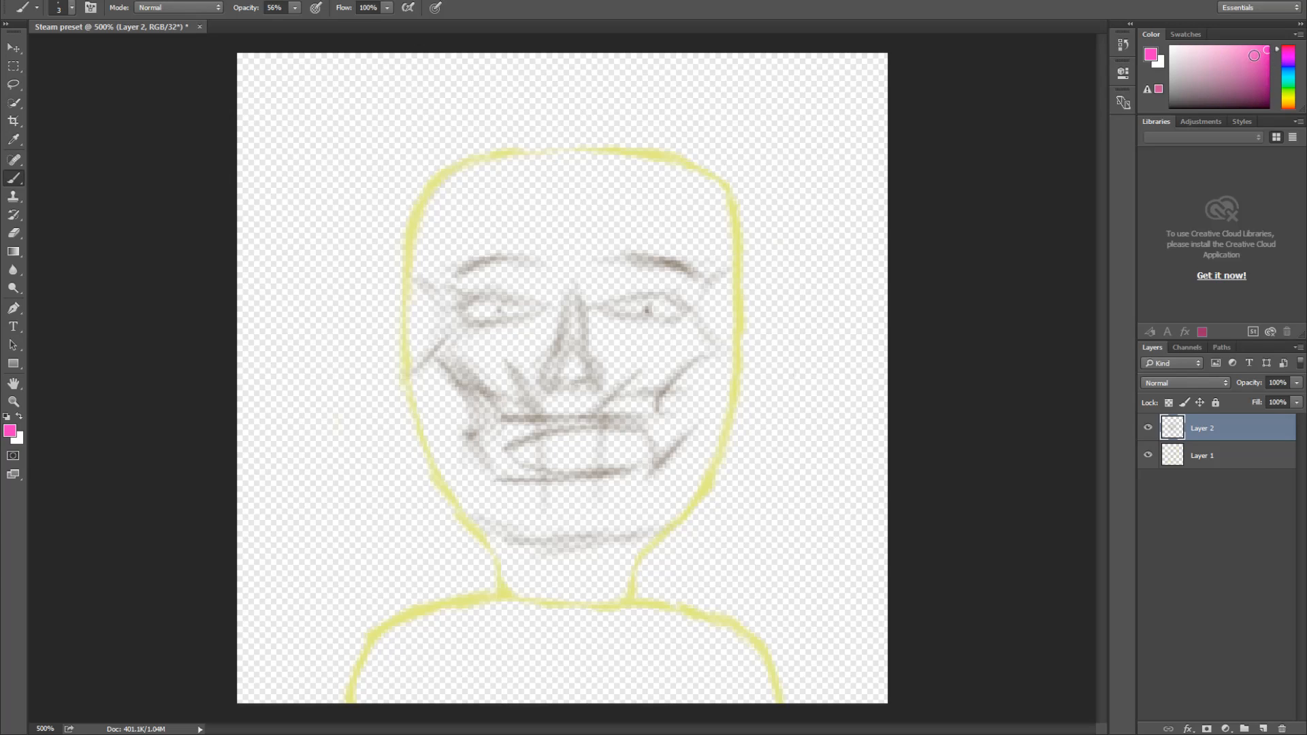
left_click(1246, 76)
left_click_drag(1255, 81, 1259, 85)
left_click(1246, 83)
Sketch a hat with a curved brim line across the forehead and two sides rising to the upper canvas edge
left_click_drag(431, 211, 499, 191)
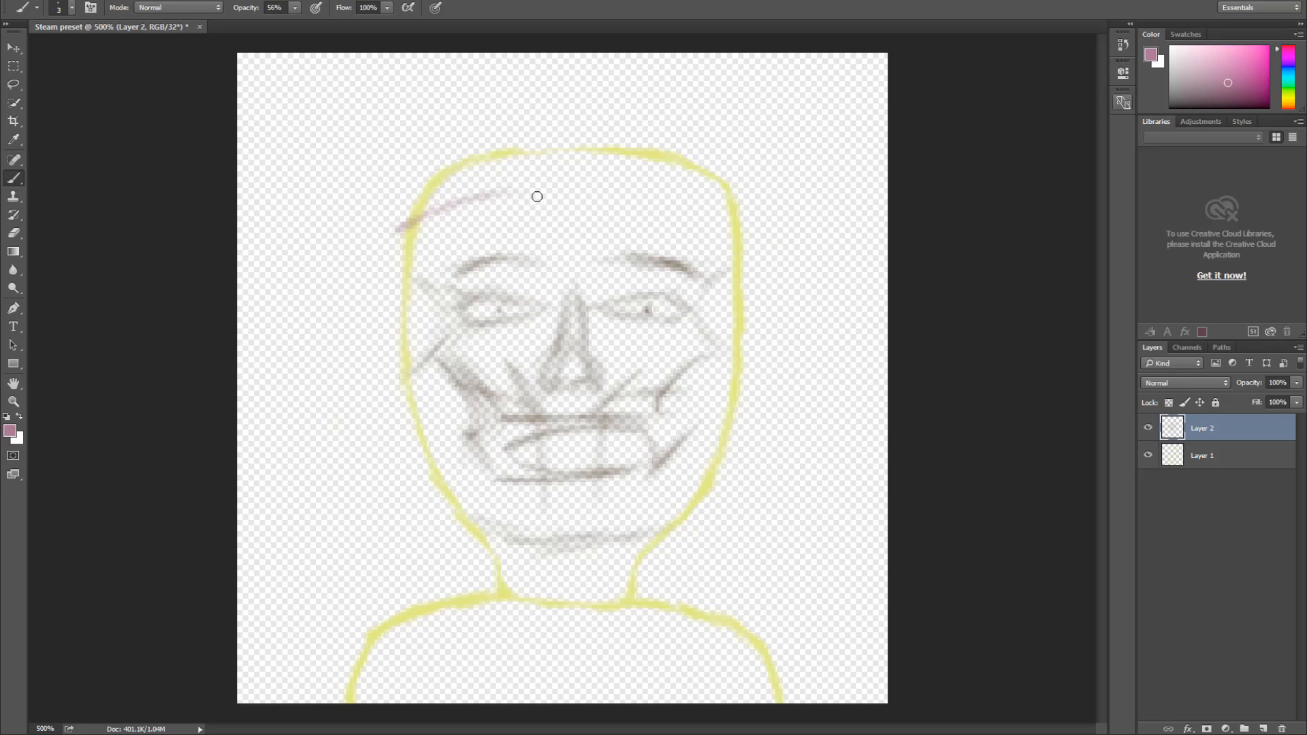
left_click_drag(562, 186, 677, 193)
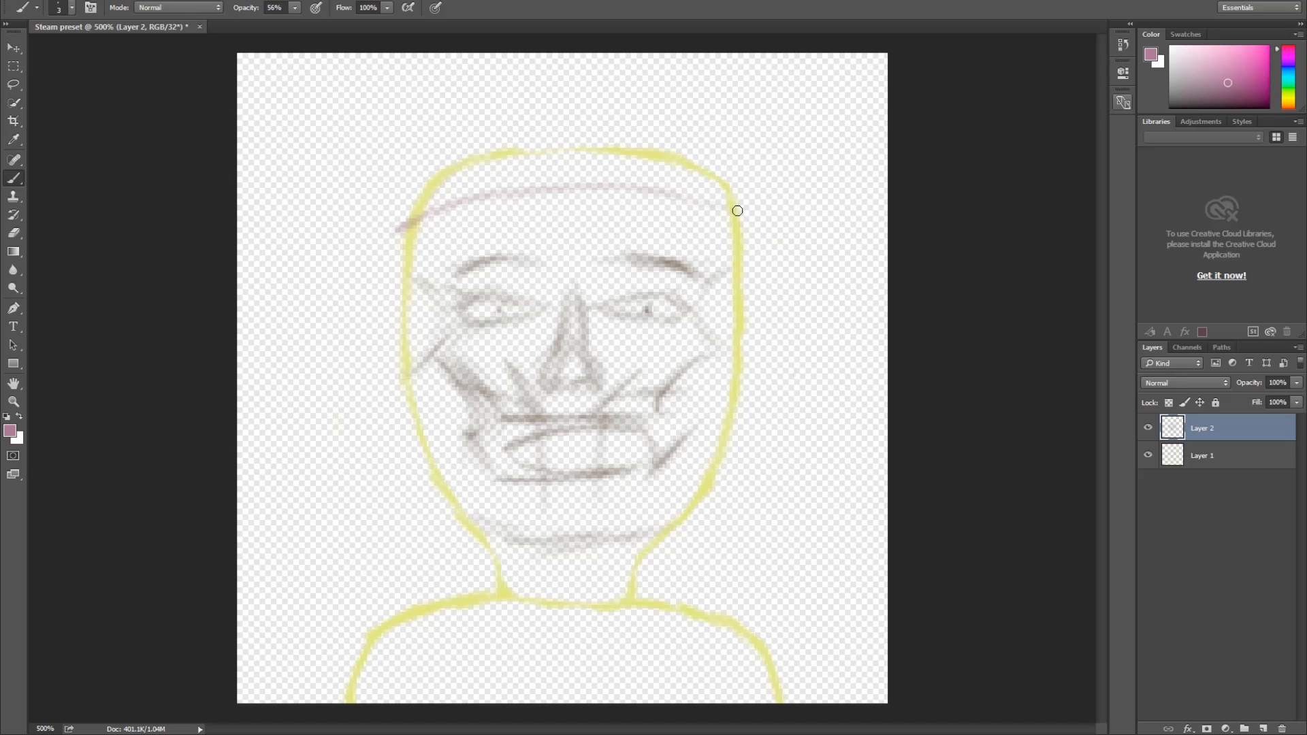
left_click_drag(703, 204, 737, 222)
mouse_move(397, 224)
left_mouse_down()
mouse_move(423, 110)
mouse_move(470, 49)
mouse_move(433, 98)
mouse_move(404, 198)
left_mouse_up()
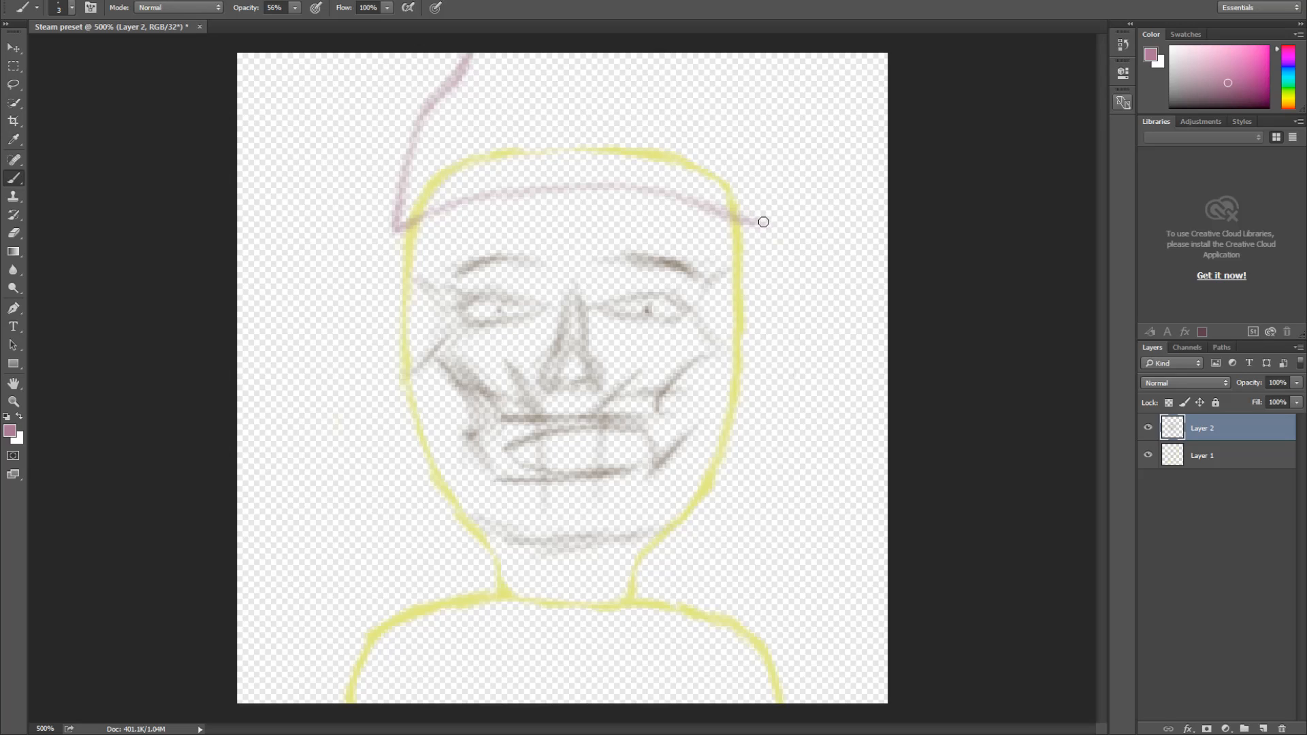
mouse_move(759, 222)
left_mouse_down()
mouse_move(724, 134)
mouse_move(723, 77)
left_mouse_up()
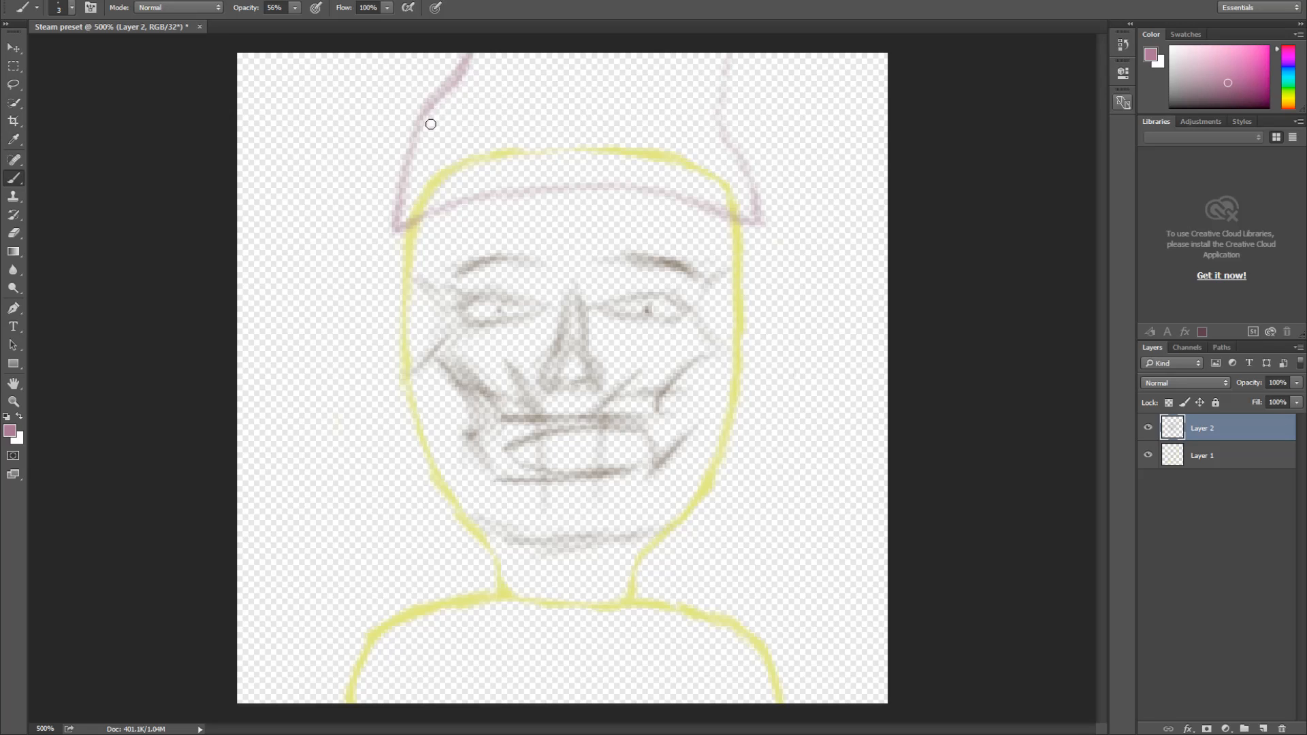
Try horizontal band lines with corner creases across the upper hat, erasing them back to the plain hat outline
mouse_move(422, 110)
left_mouse_down()
mouse_move(570, 104)
mouse_move(582, 112)
mouse_move(534, 107)
mouse_move(634, 115)
mouse_move(520, 111)
mouse_move(733, 123)
mouse_move(727, 142)
mouse_move(662, 116)
mouse_move(714, 123)
mouse_move(687, 112)
mouse_move(723, 77)
mouse_move(670, 113)
mouse_move(482, 106)
mouse_move(531, 116)
mouse_move(464, 117)
mouse_move(412, 147)
mouse_move(462, 104)
mouse_move(447, 108)
mouse_move(421, 132)
mouse_move(462, 116)
left_mouse_up()
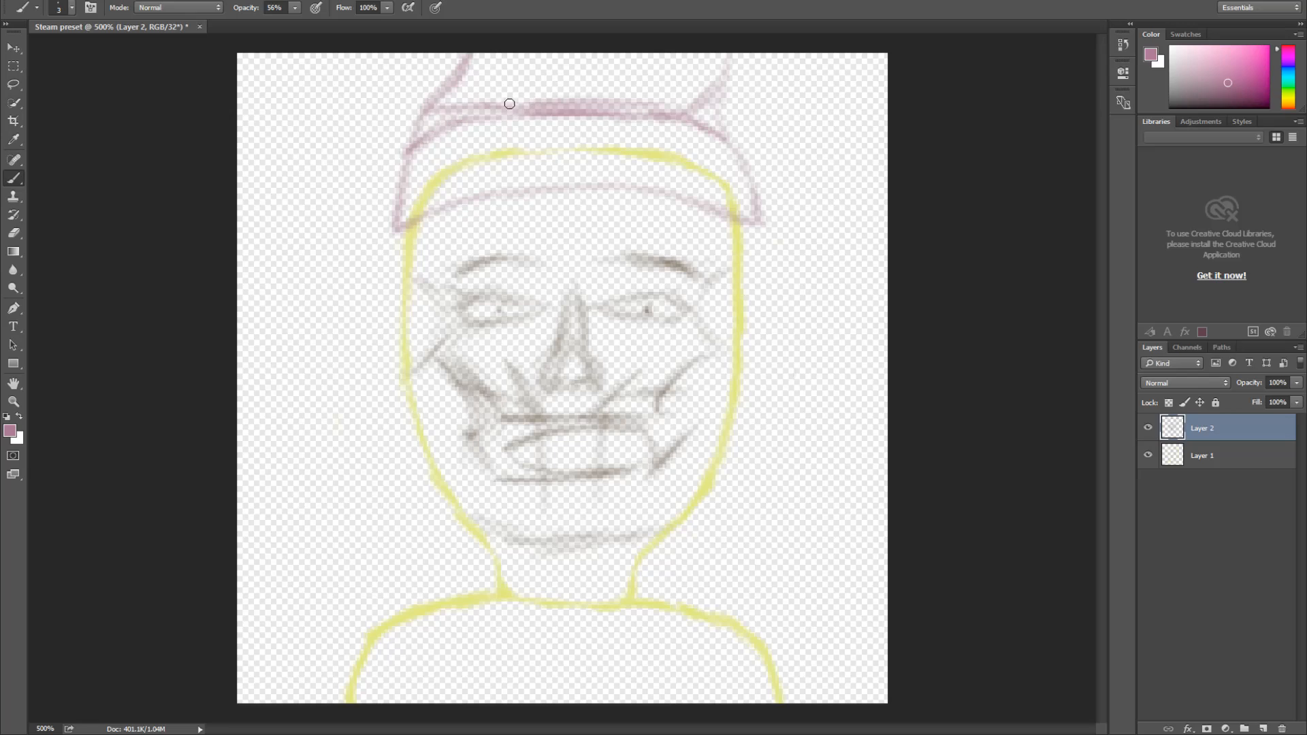
mouse_move(467, 76)
left_mouse_down()
mouse_move(483, 78)
mouse_move(468, 57)
mouse_move(462, 92)
mouse_move(693, 81)
mouse_move(680, 79)
left_mouse_up()
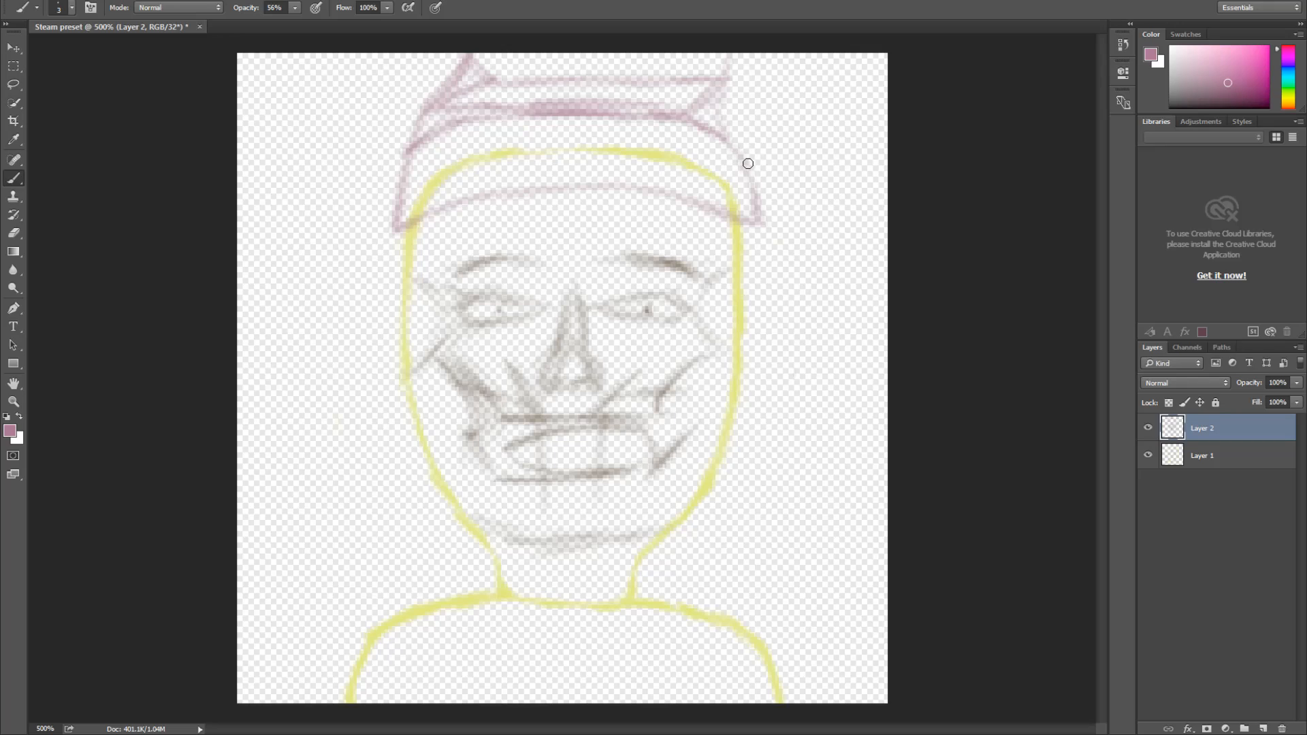
mouse_move(748, 155)
left_mouse_down()
mouse_move(723, 101)
mouse_move(735, 68)
mouse_move(731, 86)
left_mouse_up()
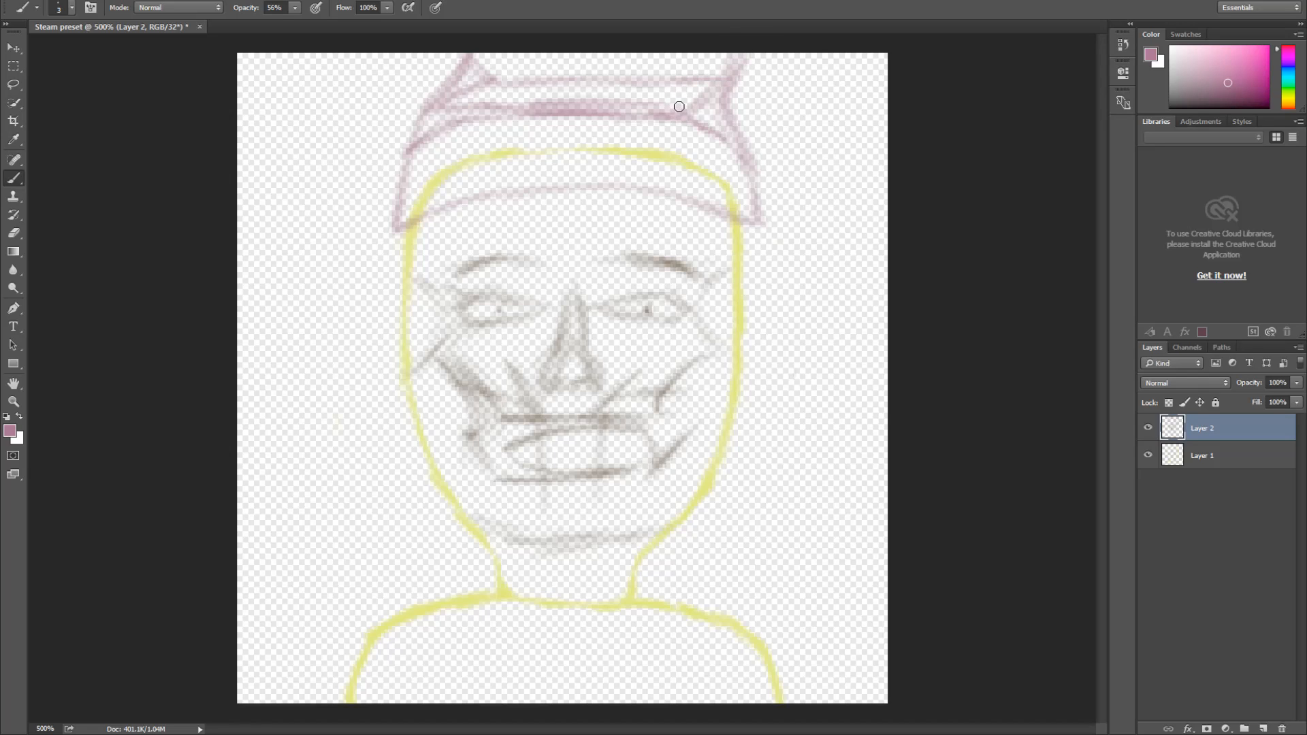
key("e")
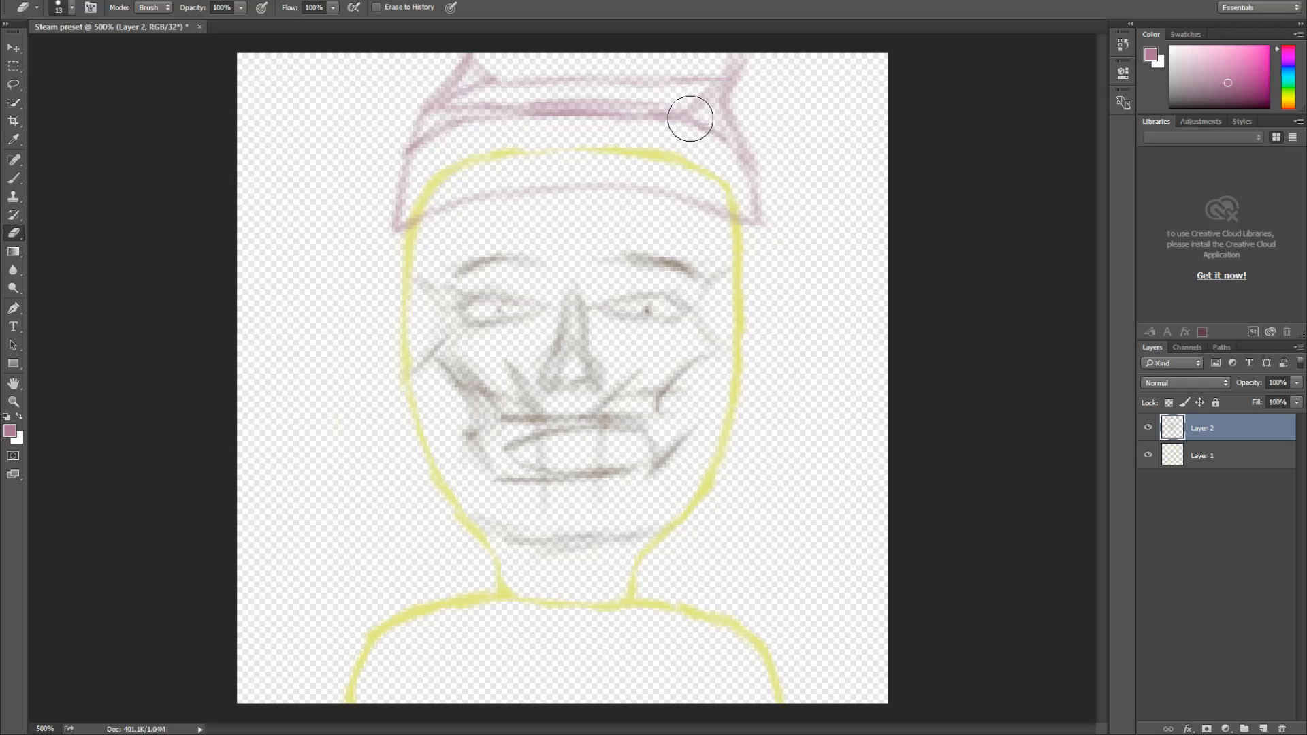
left_click_drag(686, 115, 481, 129)
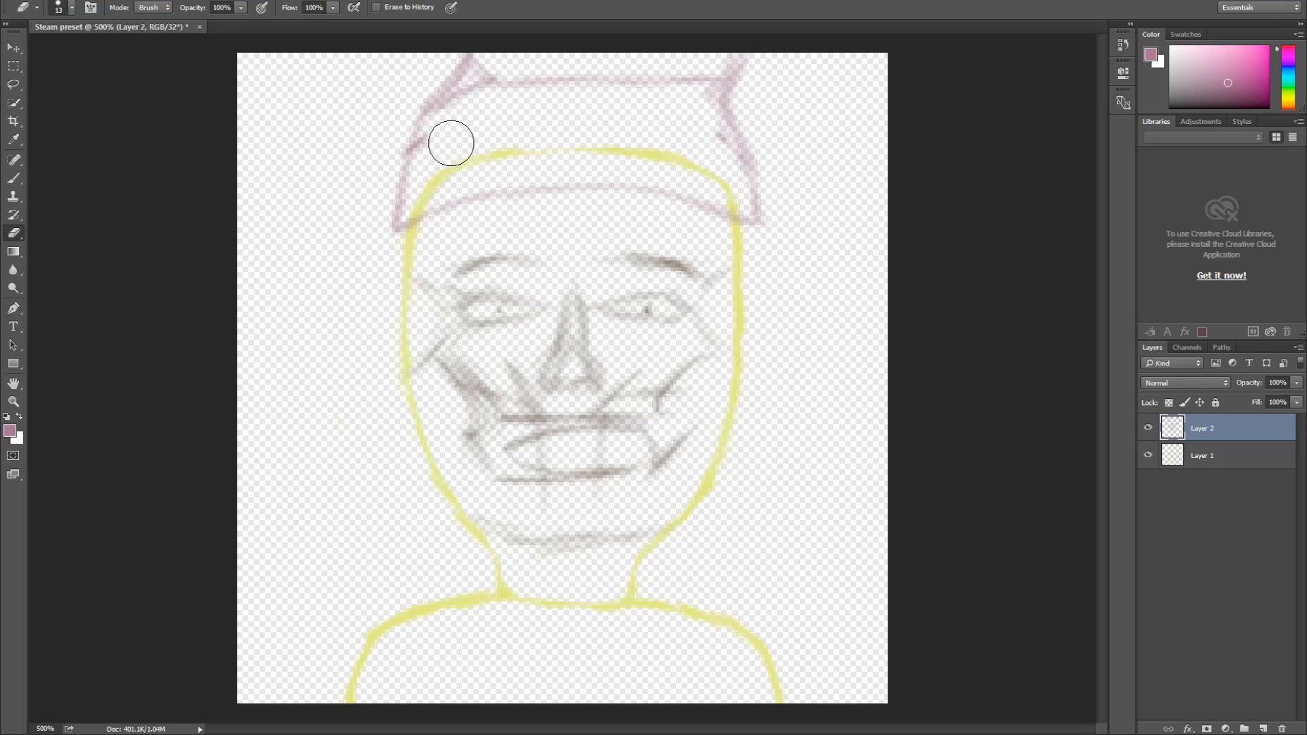
mouse_move(466, 110)
left_mouse_down()
mouse_move(530, 69)
mouse_move(696, 60)
mouse_move(697, 115)
mouse_move(726, 174)
mouse_move(761, 62)
left_mouse_up()
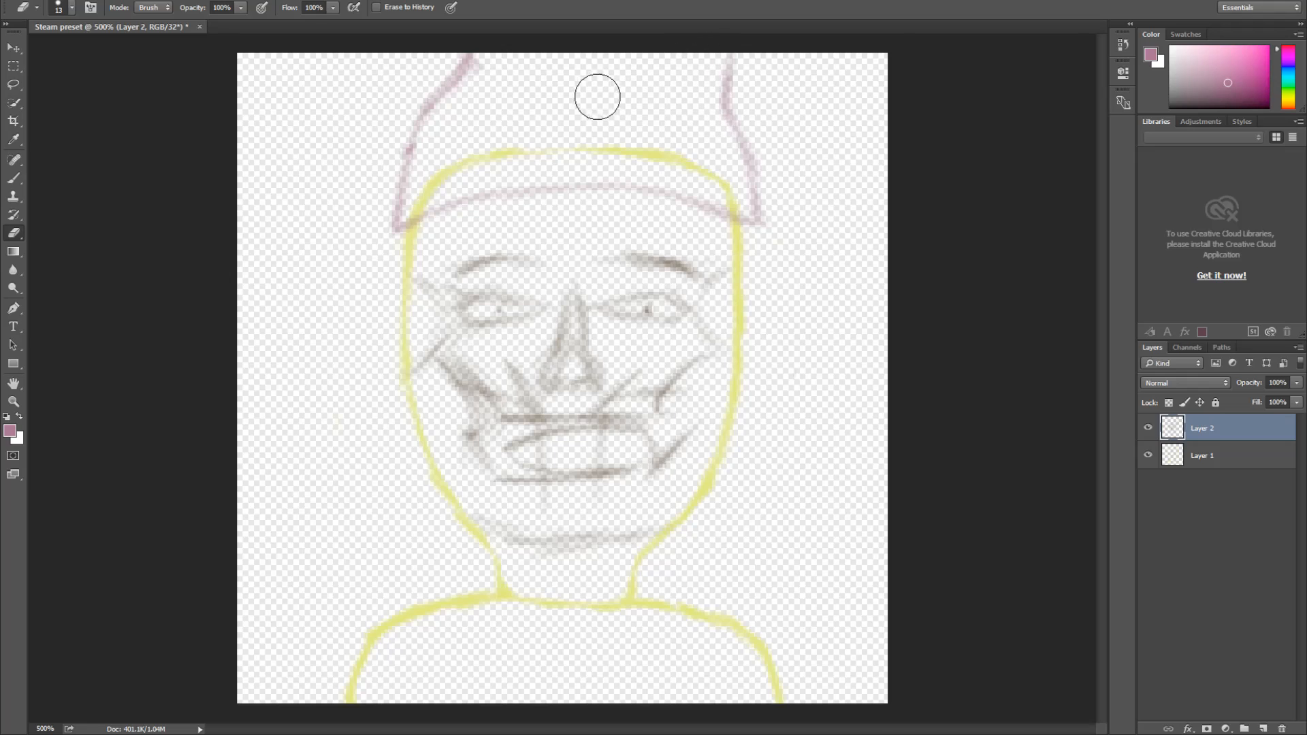
Sketch fabric folds on the hat with a slanted crease, short horizontal lines and a curve along the head outline
key("b")
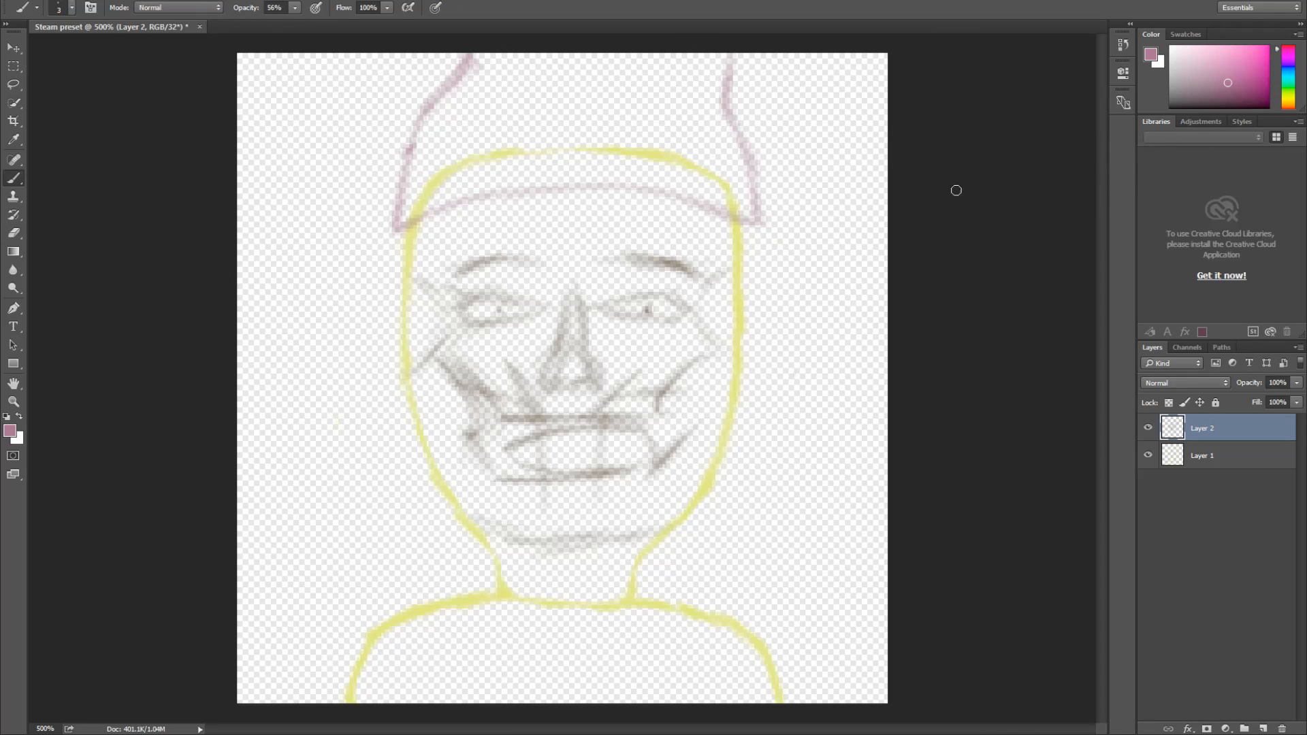
left_click_drag(470, 60, 571, 97)
left_click_drag(439, 120, 685, 104)
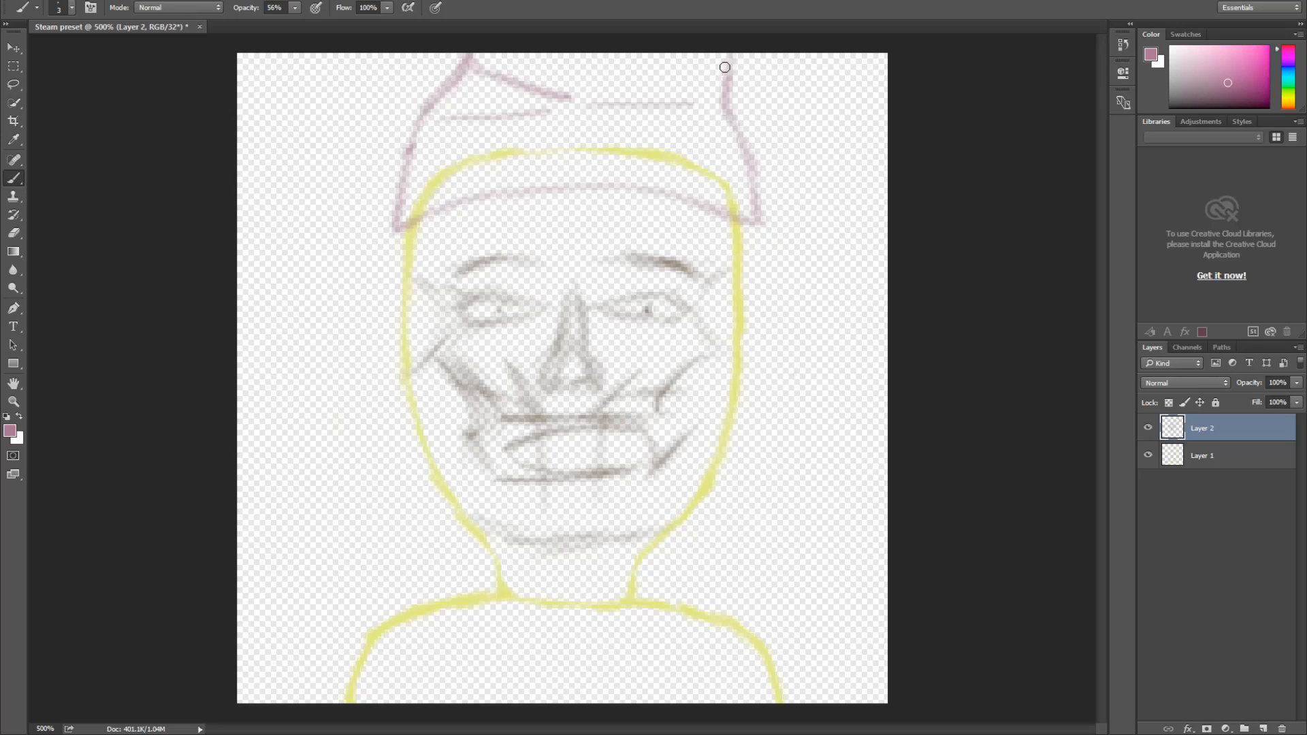
mouse_move(689, 71)
left_mouse_down()
mouse_move(725, 87)
mouse_move(639, 58)
mouse_move(705, 80)
mouse_move(570, 62)
mouse_move(690, 89)
left_mouse_up()
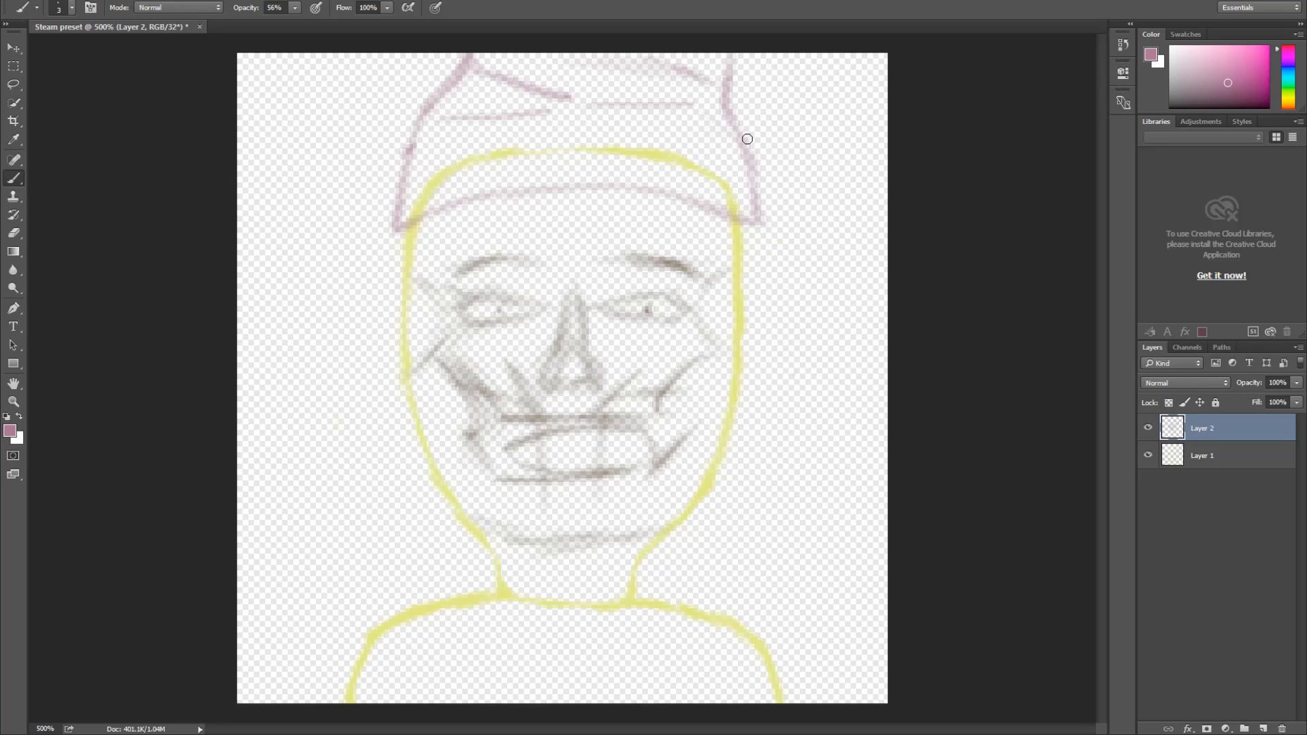
left_click_drag(576, 116, 541, 132)
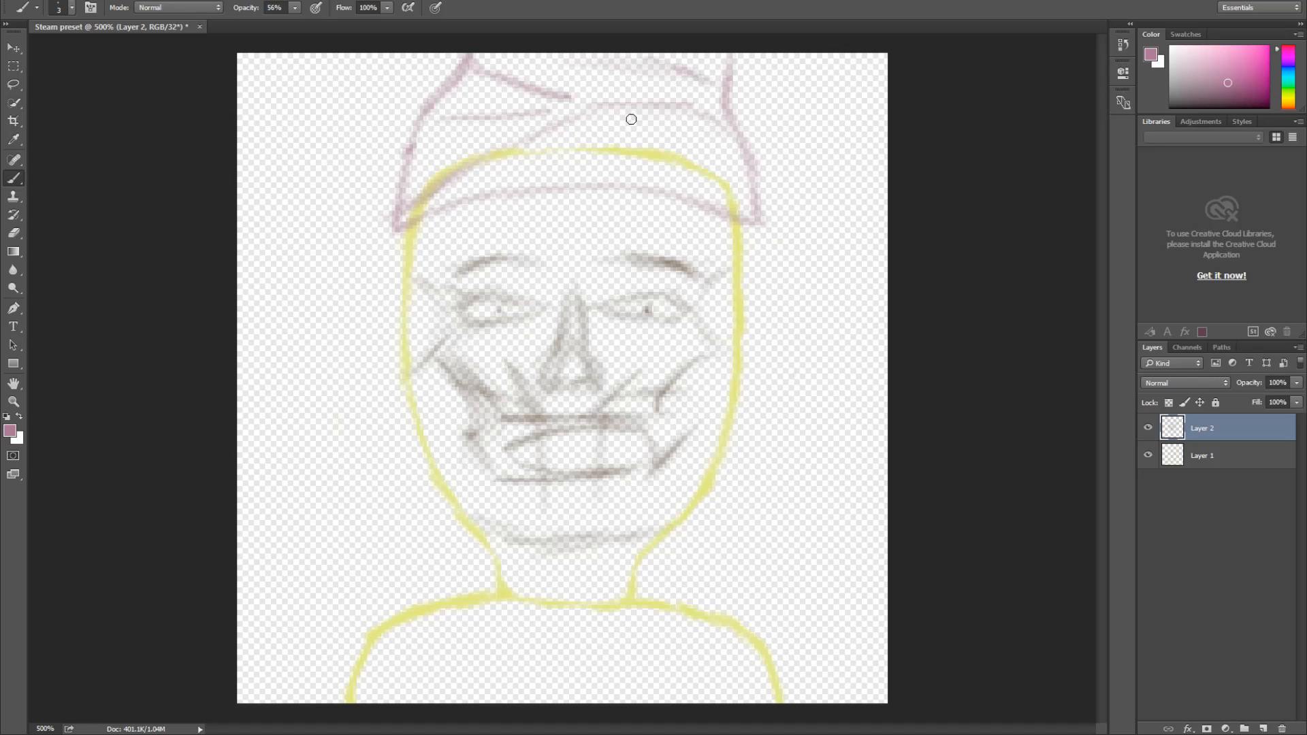
Change the foreground colour to a light orange-brown
left_click(1286, 105)
left_click(1255, 86)
left_click(1254, 104)
left_click(1275, 102)
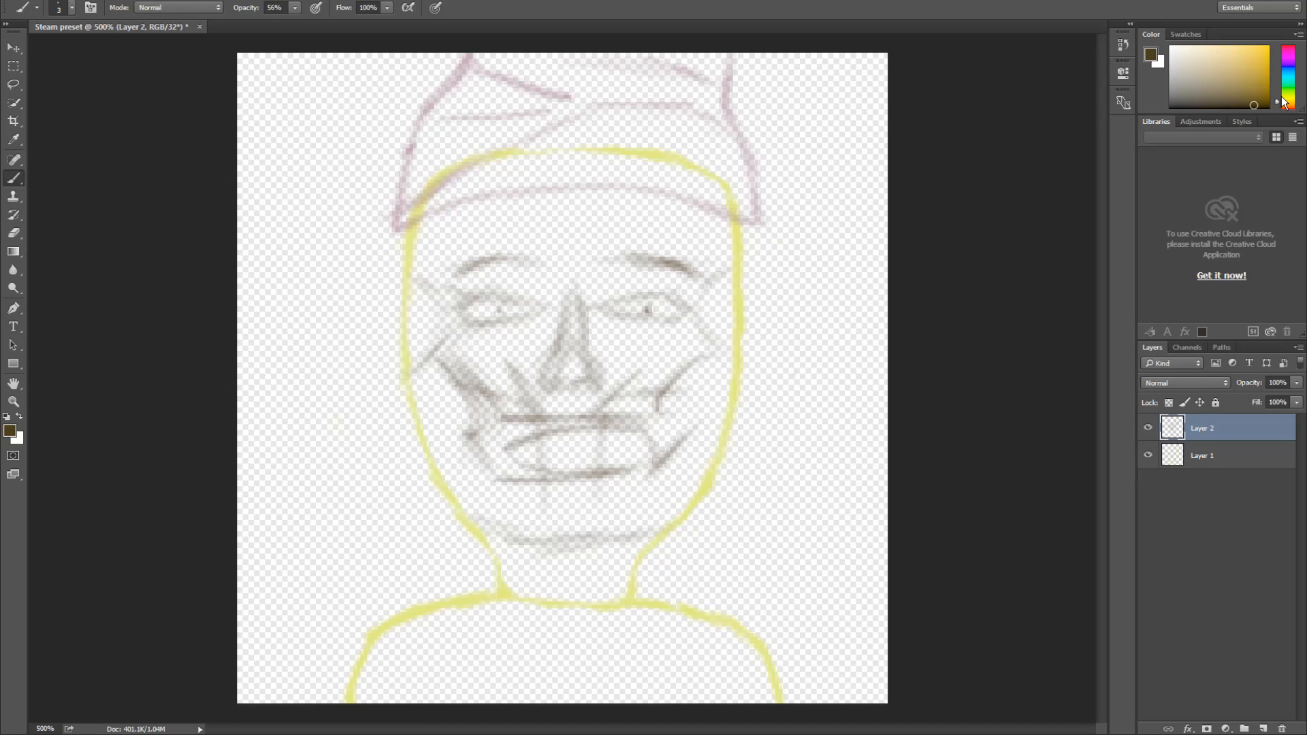
left_click(1289, 107)
left_click_drag(1259, 99, 1247, 81)
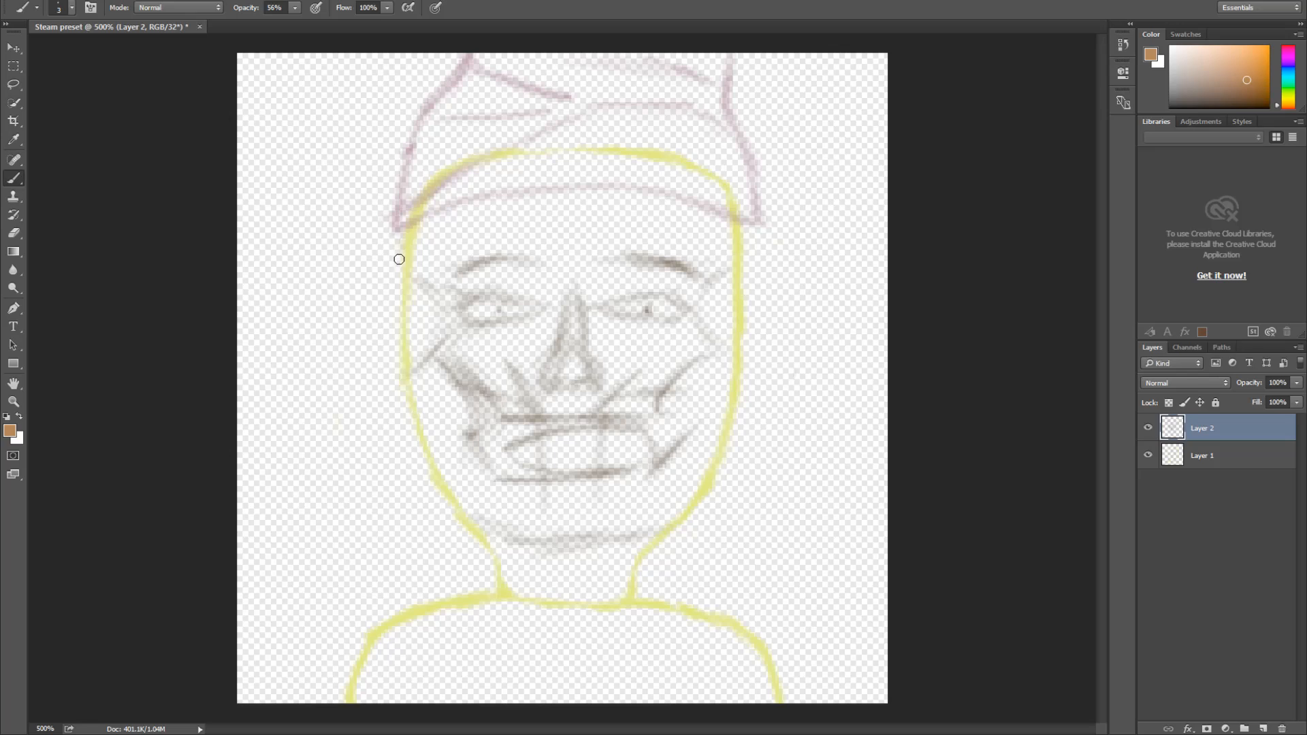
Paint orange-brown hair below the hat brim at both temples, tapering down the sides of the face
left_click_drag(396, 233, 398, 299)
mouse_move(402, 313)
left_mouse_down()
mouse_move(442, 215)
mouse_move(485, 201)
mouse_move(455, 207)
mouse_move(412, 257)
mouse_move(396, 252)
mouse_move(411, 274)
mouse_move(398, 237)
left_mouse_up()
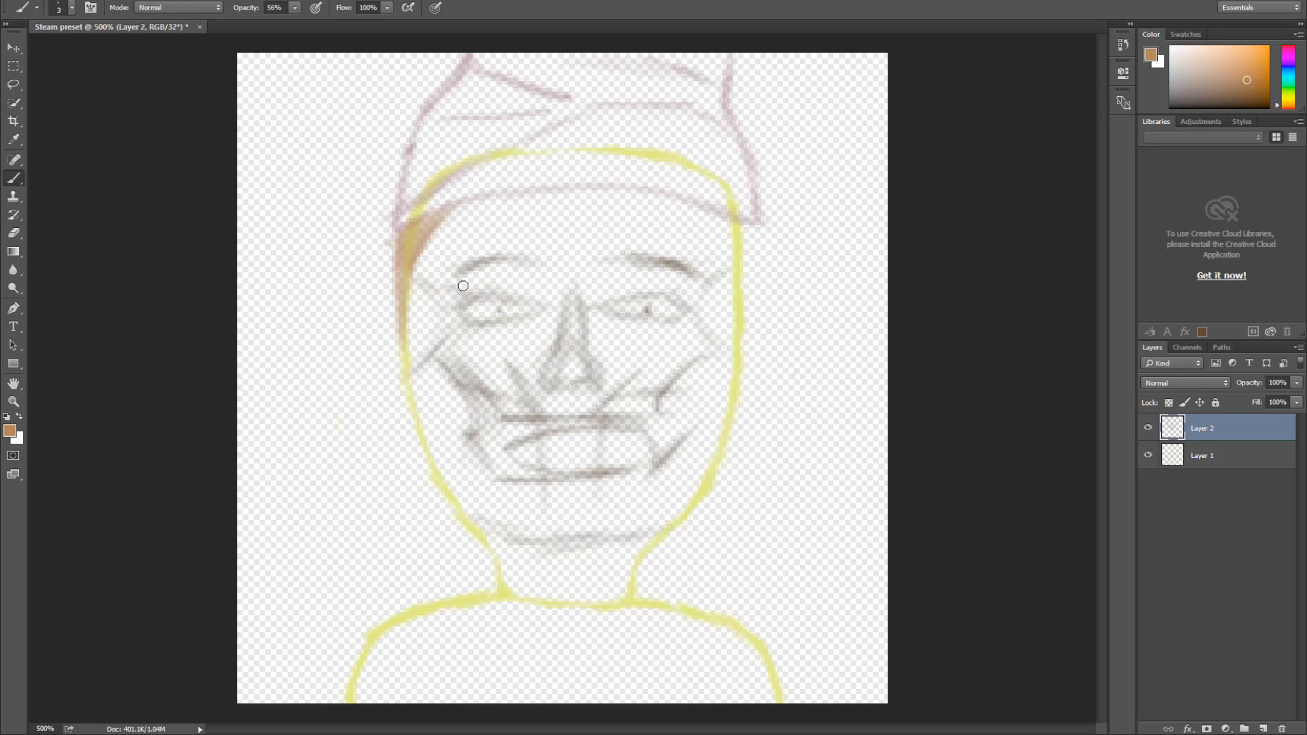
mouse_move(752, 238)
left_mouse_down()
mouse_move(738, 331)
mouse_move(734, 250)
mouse_move(715, 243)
mouse_move(734, 258)
mouse_move(738, 308)
mouse_move(711, 249)
mouse_move(737, 246)
mouse_move(712, 231)
mouse_move(730, 228)
mouse_move(681, 201)
mouse_move(716, 248)
mouse_move(654, 198)
left_mouse_up()
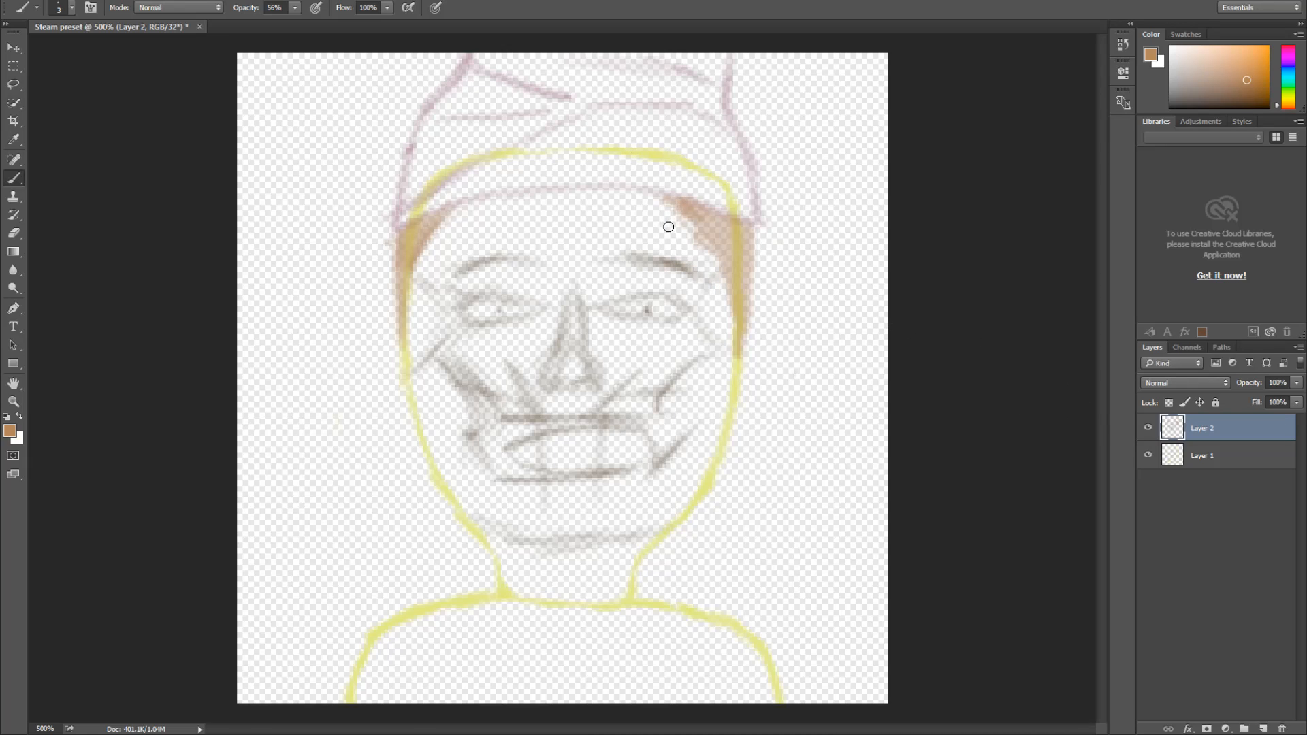
Erase the excess hair at the right temple and redraw the right corner of the hat brim slightly lower
key("e")
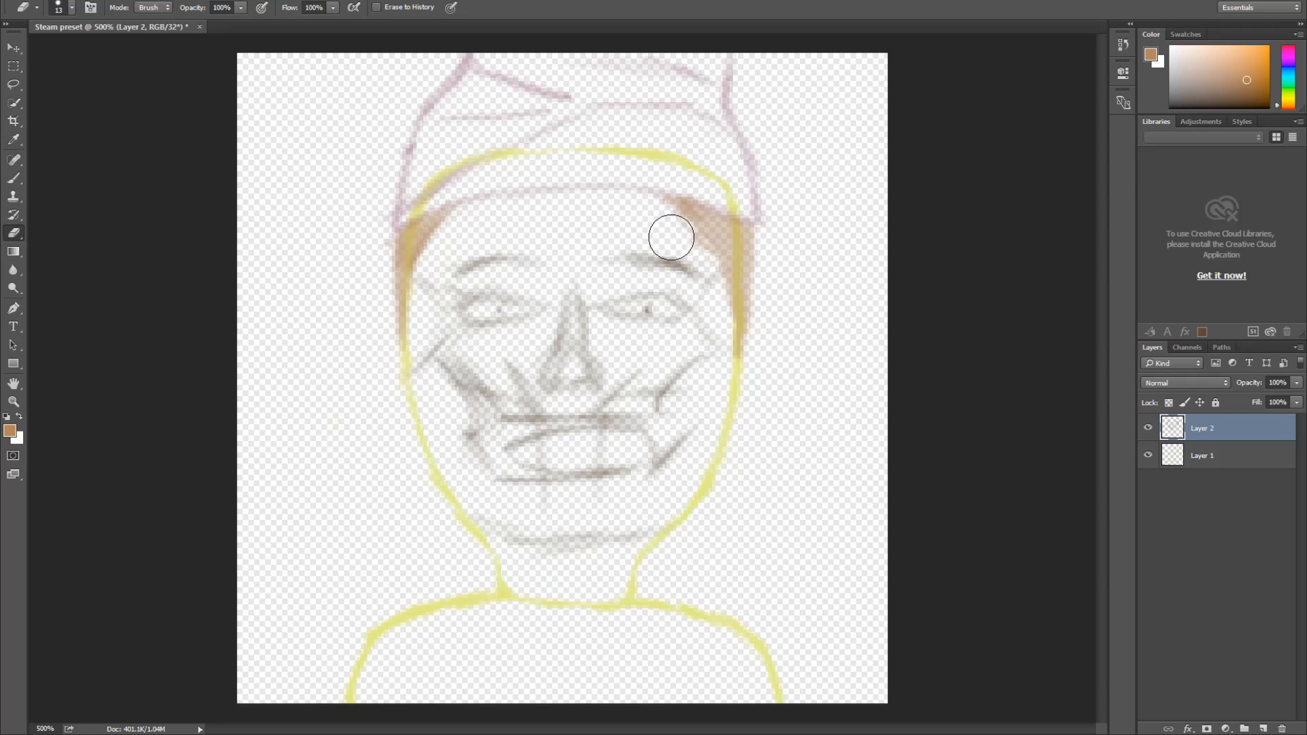
mouse_move(684, 234)
left_mouse_down()
mouse_move(656, 222)
mouse_move(706, 251)
mouse_move(721, 344)
left_mouse_up()
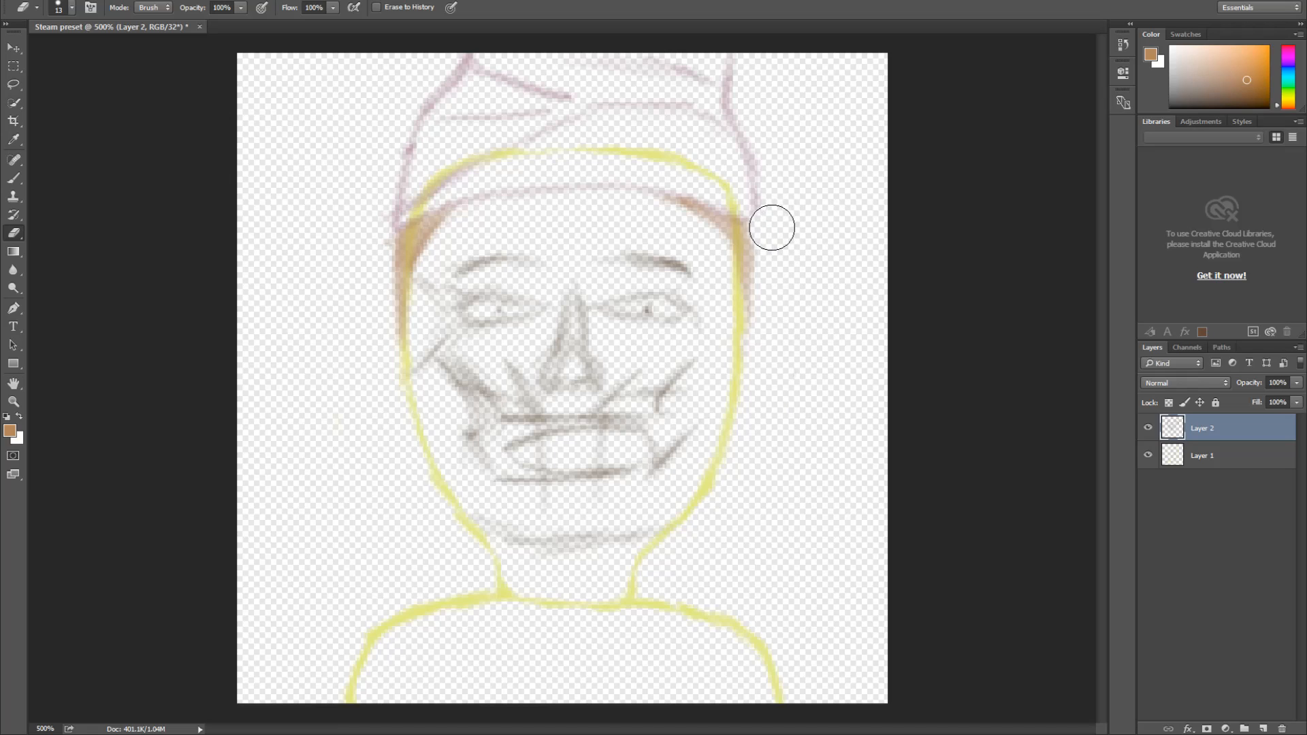
left_click_drag(764, 227, 755, 210)
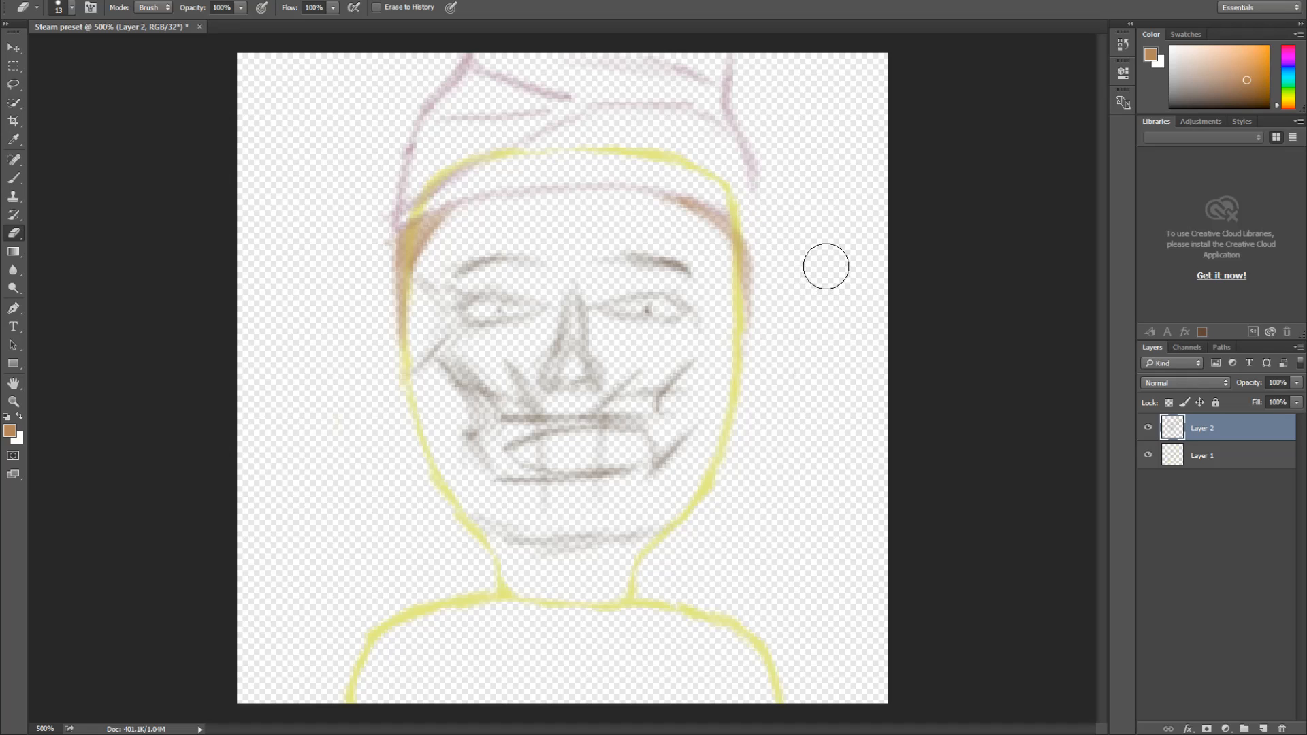
key("b")
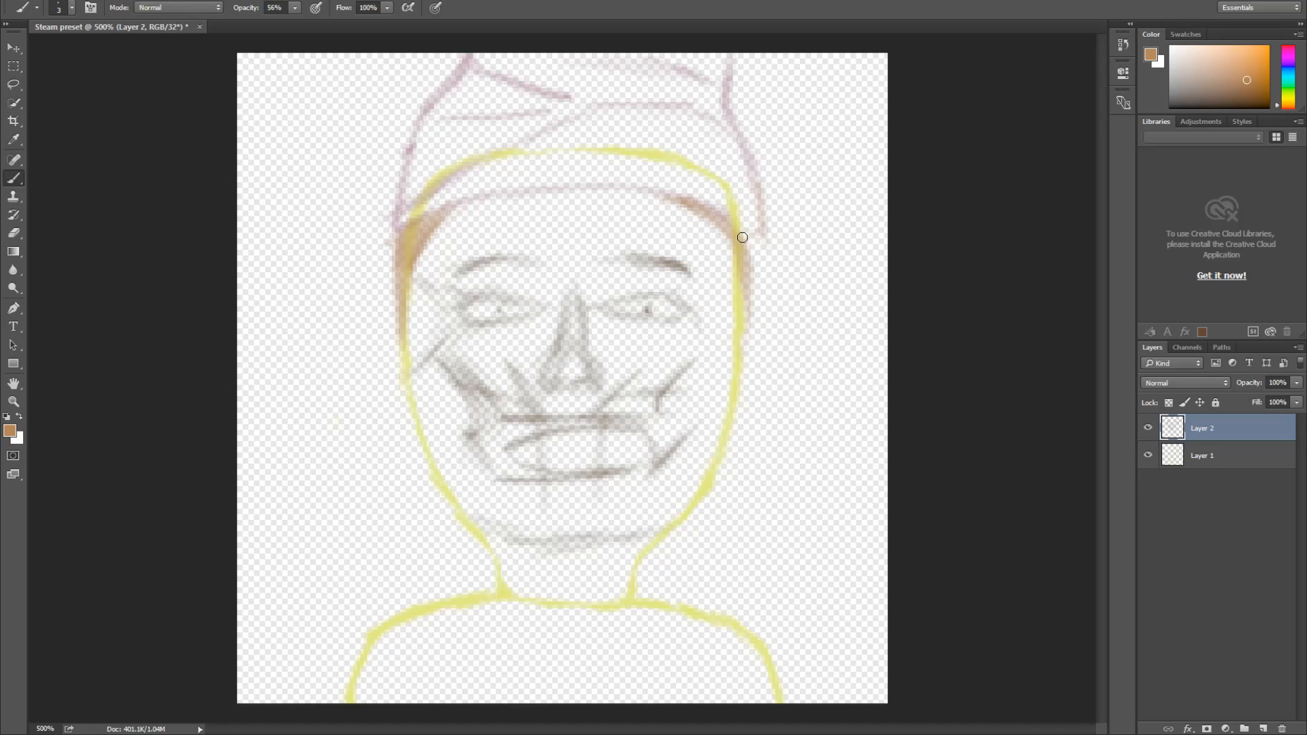
left_click_drag(767, 224, 746, 241)
Outline a curved ear on each side of the head at eye level
left_click_drag(761, 309, 756, 359)
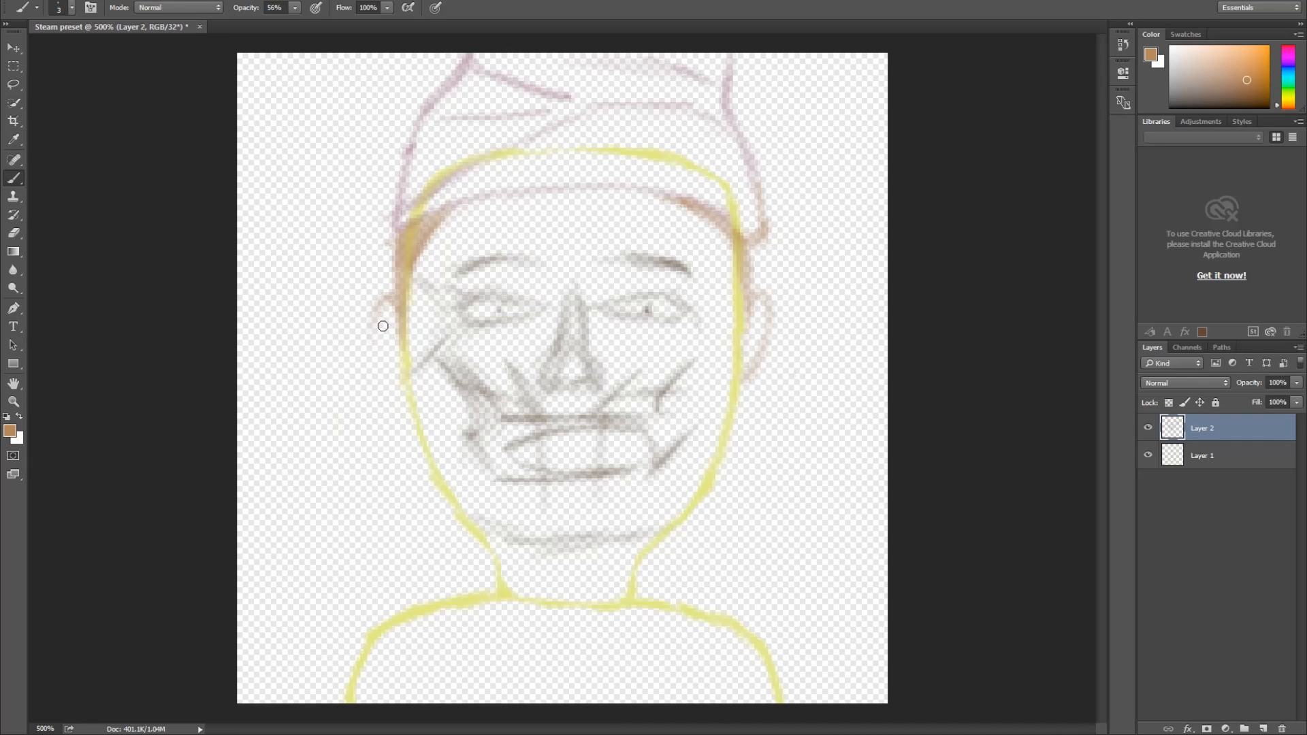
left_click_drag(381, 304, 380, 336)
left_click_drag(386, 364, 411, 391)
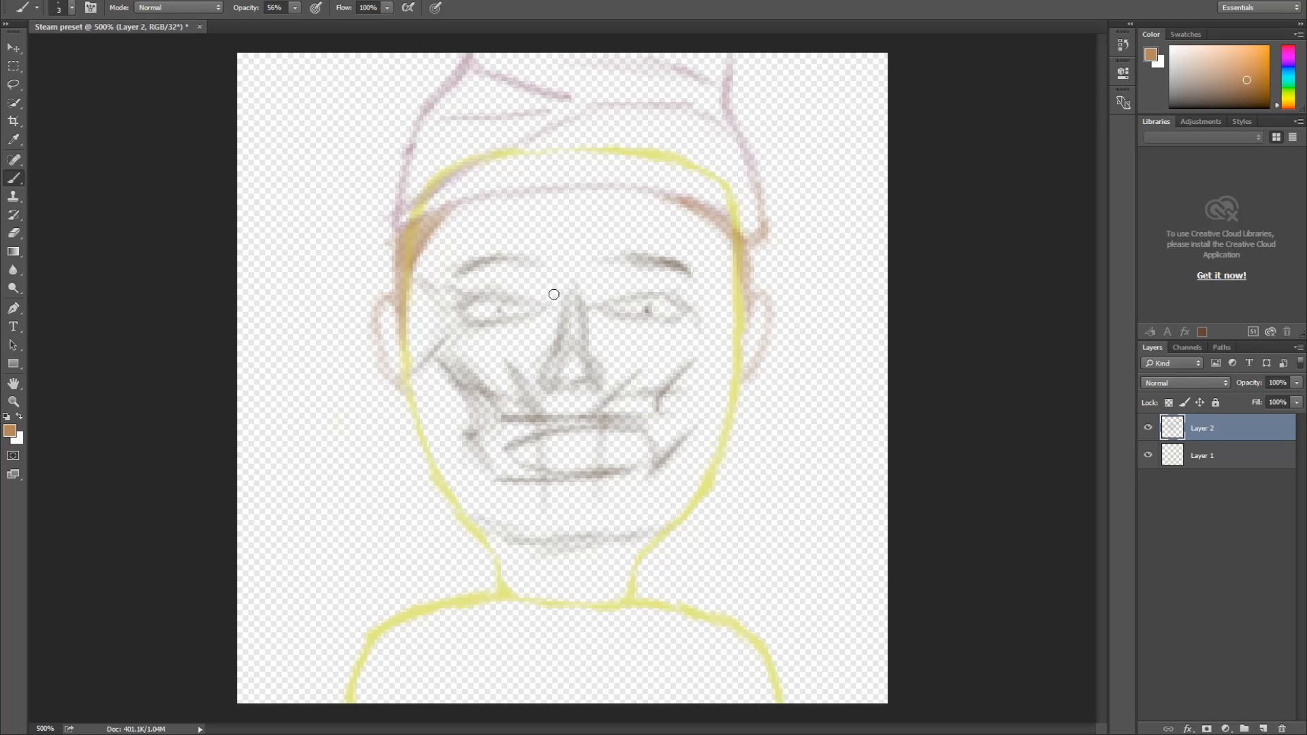
Sketch the neck creases and a curved collar with a tie, plus a vertical line inside each shoulder
mouse_move(611, 573)
left_mouse_down()
mouse_move(523, 580)
mouse_move(540, 605)
mouse_move(533, 575)
left_mouse_up()
left_click_drag(620, 611, 577, 661)
mouse_move(501, 622)
left_mouse_down()
mouse_move(539, 651)
mouse_move(548, 645)
mouse_move(525, 617)
mouse_move(513, 628)
mouse_move(547, 636)
mouse_move(548, 650)
mouse_move(581, 640)
mouse_move(515, 649)
mouse_move(537, 653)
mouse_move(517, 647)
mouse_move(597, 647)
mouse_move(577, 648)
mouse_move(607, 633)
mouse_move(575, 652)
mouse_move(540, 644)
mouse_move(502, 610)
mouse_move(562, 639)
mouse_move(610, 627)
mouse_move(628, 605)
mouse_move(584, 637)
mouse_move(522, 633)
mouse_move(528, 618)
mouse_move(607, 628)
mouse_move(580, 706)
left_mouse_up()
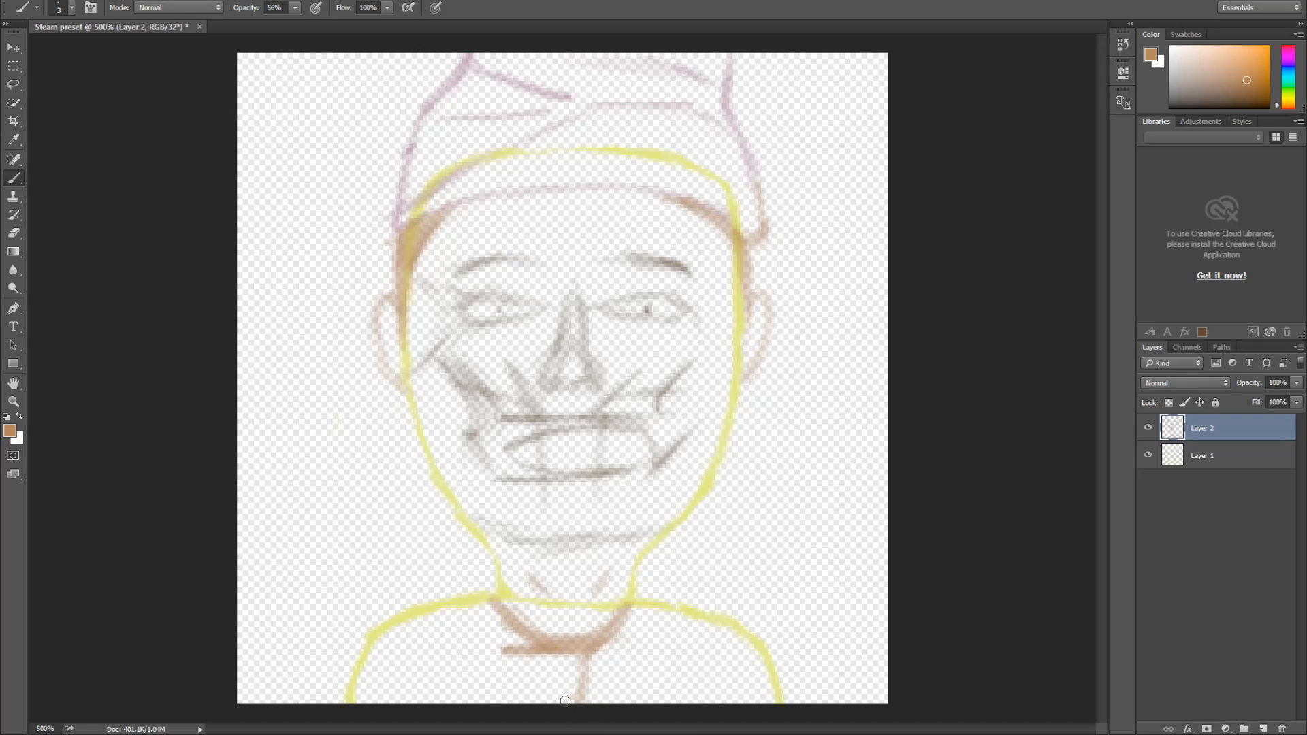
mouse_move(538, 651)
left_mouse_down()
mouse_move(556, 697)
mouse_move(571, 661)
mouse_move(586, 664)
mouse_move(587, 704)
mouse_move(597, 666)
mouse_move(564, 661)
mouse_move(582, 663)
mouse_move(570, 674)
left_mouse_up()
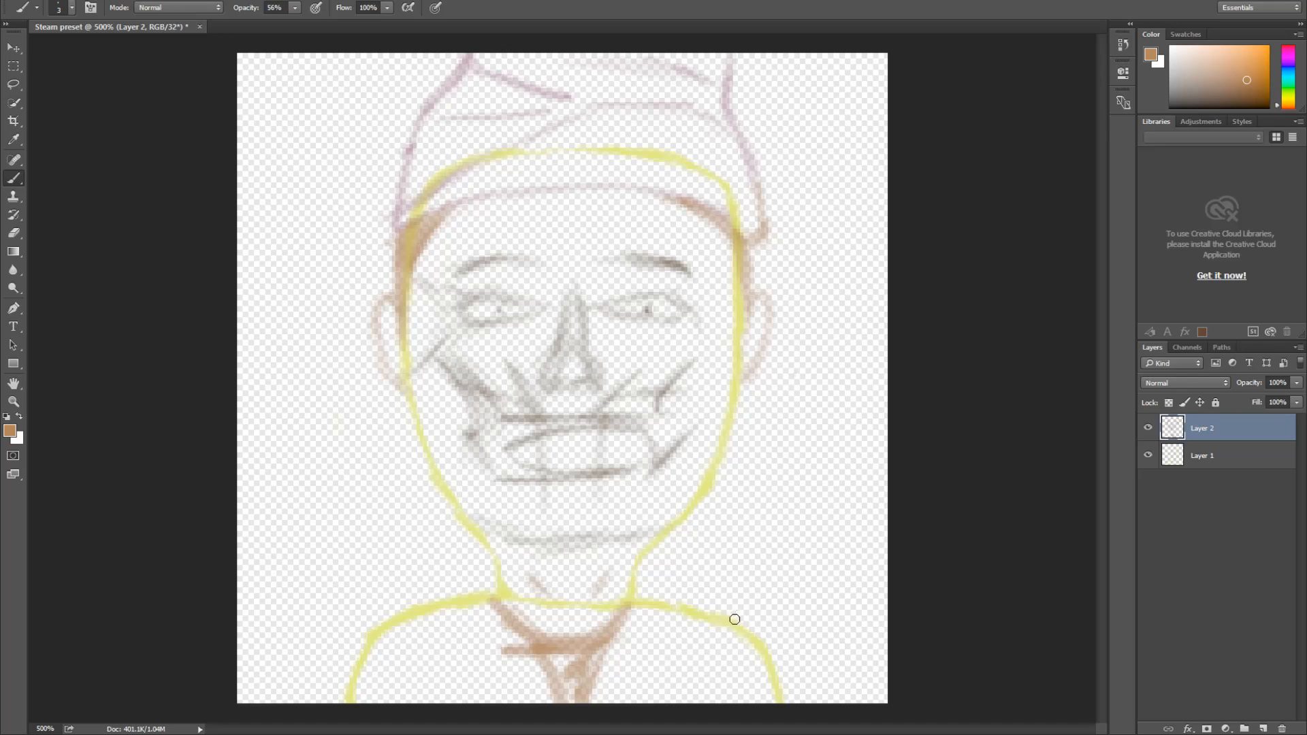
left_click_drag(716, 626, 723, 697)
mouse_move(407, 620)
left_mouse_down()
mouse_move(409, 676)
mouse_move(395, 628)
mouse_move(405, 671)
mouse_move(415, 667)
mouse_move(409, 706)
left_mouse_up()
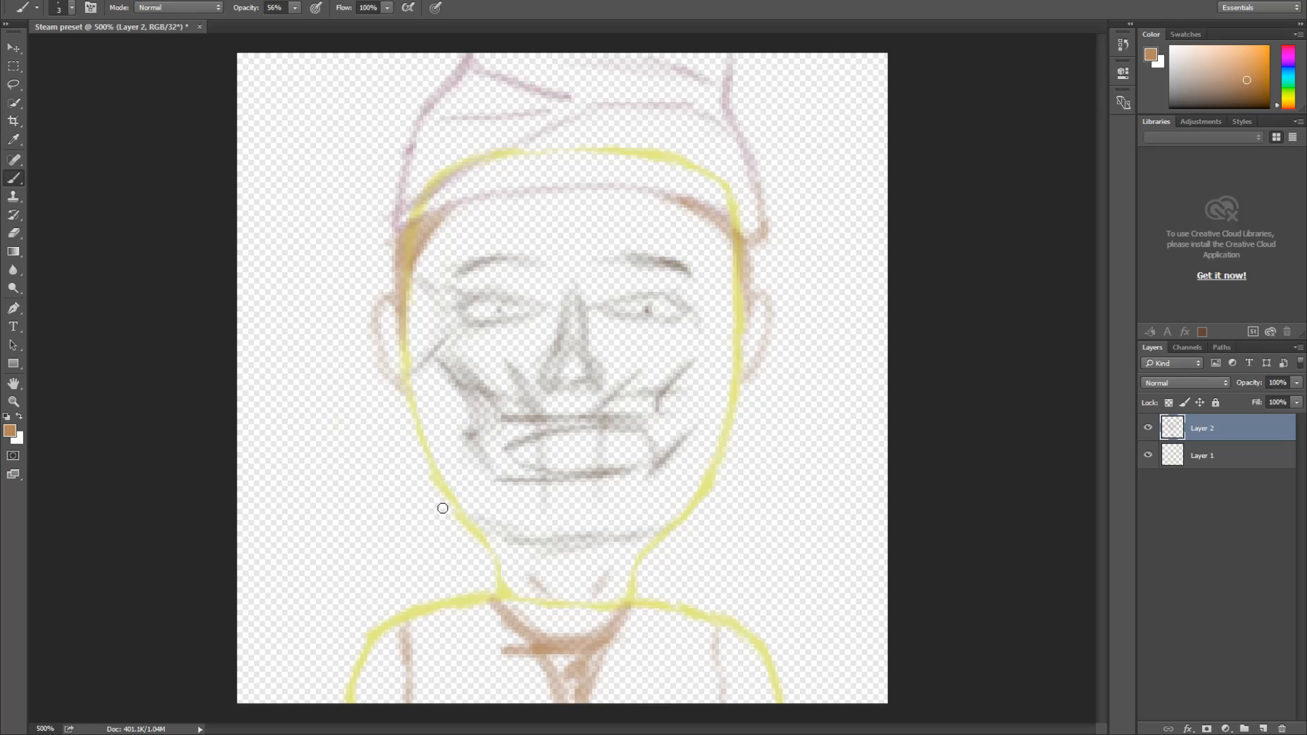
Draw a horizontal background line from each side of the jaw to the canvas edge, erasing and redrawing the right one
mouse_move(441, 505)
left_mouse_down()
mouse_move(217, 520)
mouse_move(277, 520)
mouse_move(236, 519)
left_mouse_up()
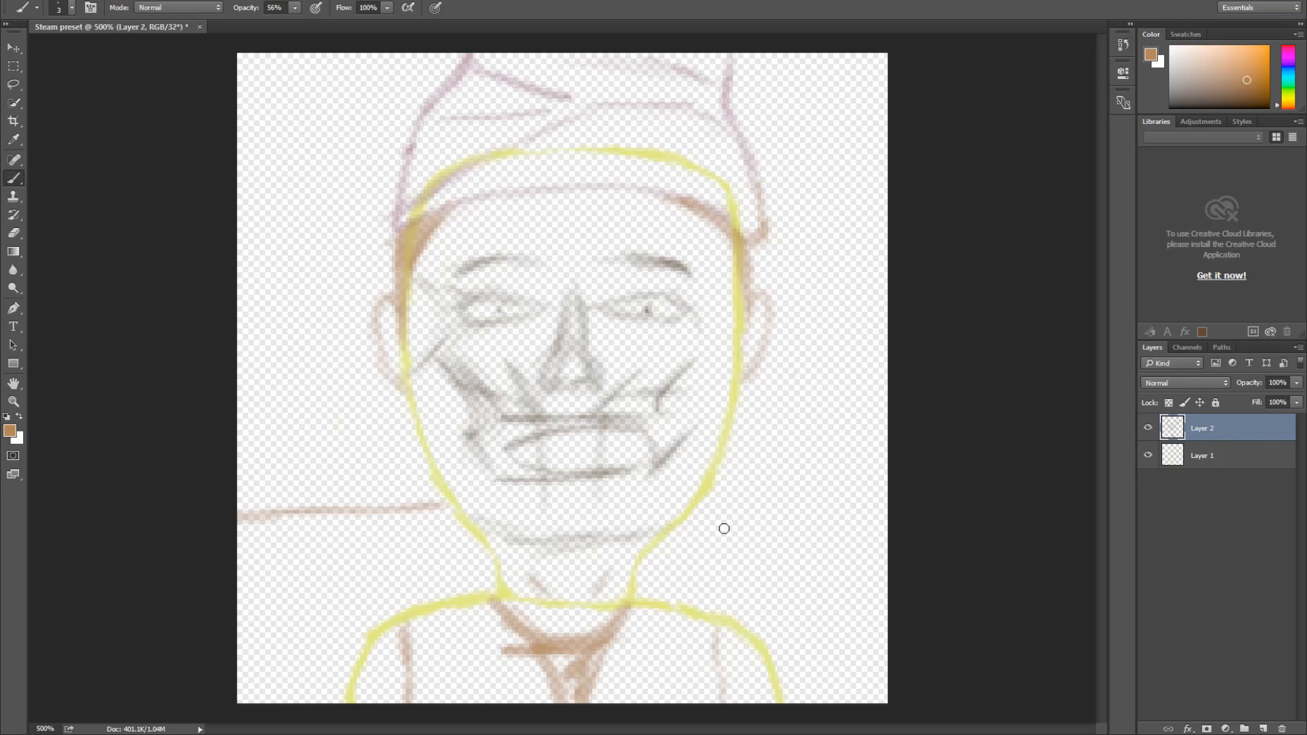
left_click_drag(710, 502, 861, 498)
left_click_drag(779, 500, 883, 504)
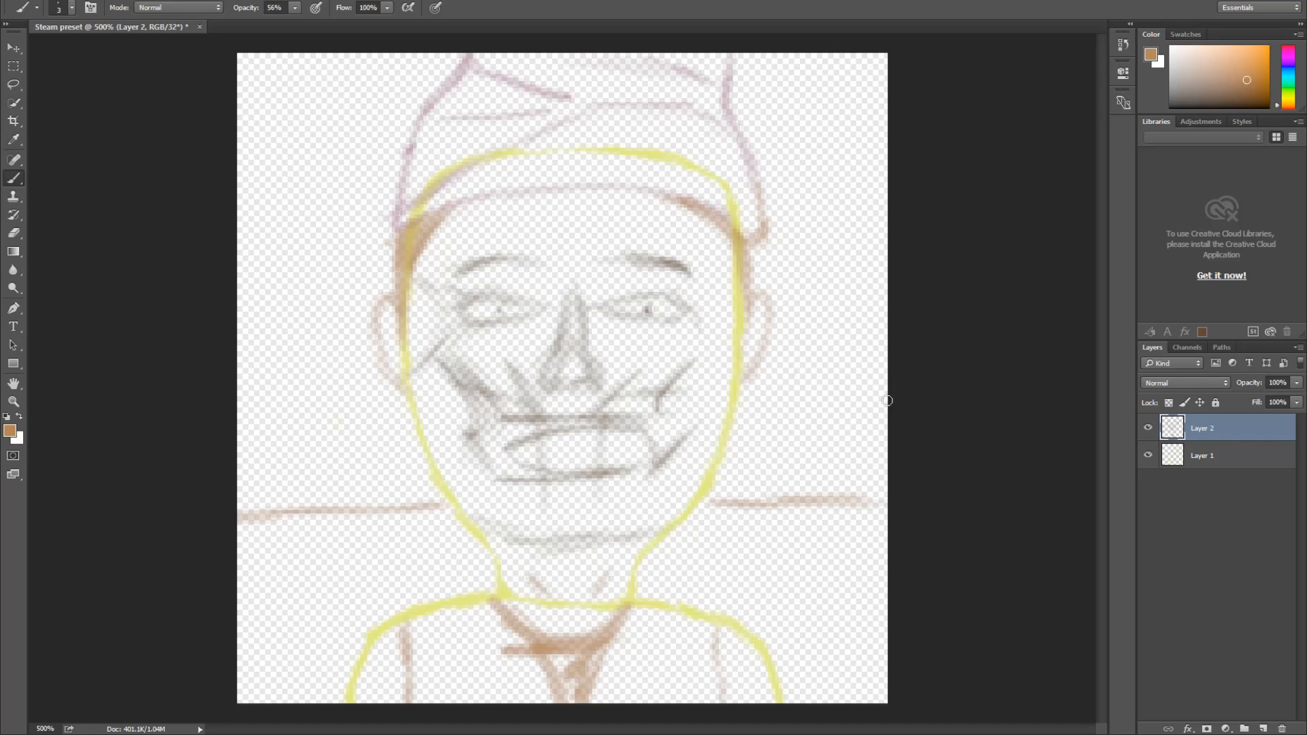
left_click(864, 326)
key("e")
left_click(865, 328)
mouse_move(850, 496)
left_mouse_down()
mouse_move(800, 519)
mouse_move(737, 510)
left_mouse_up()
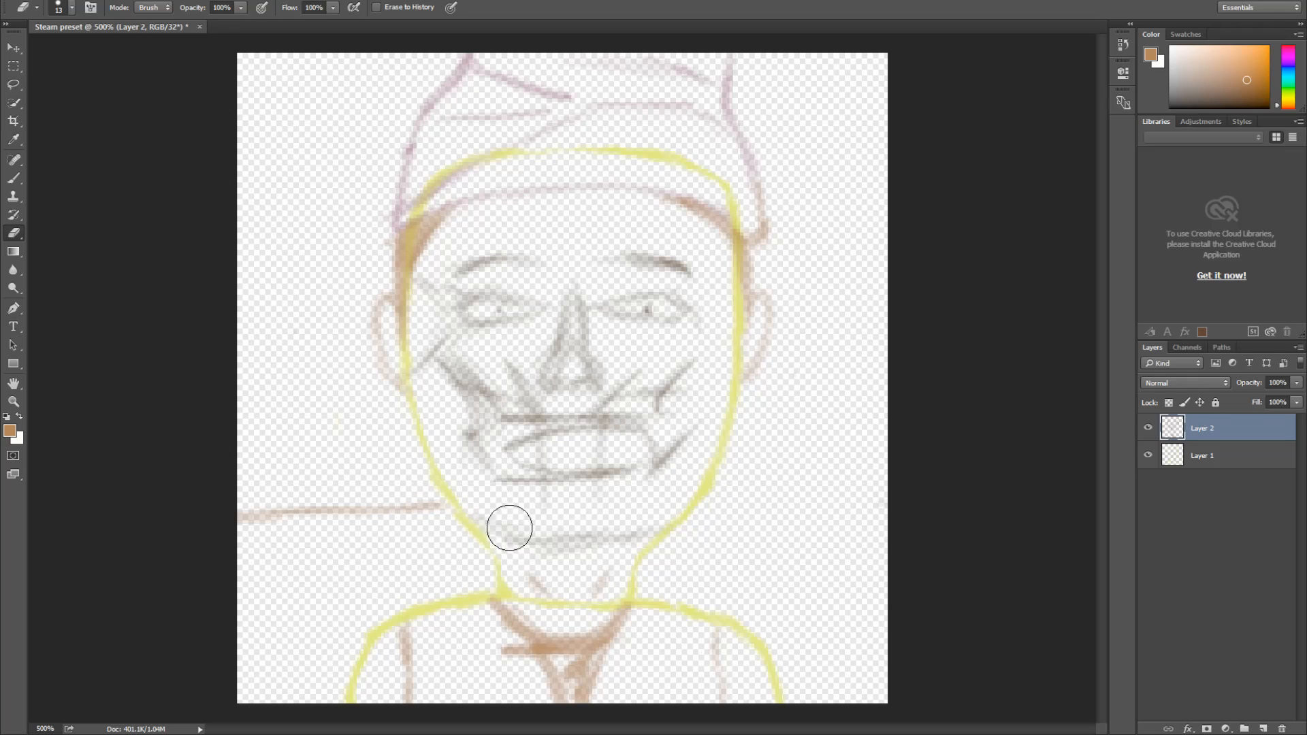
key("b")
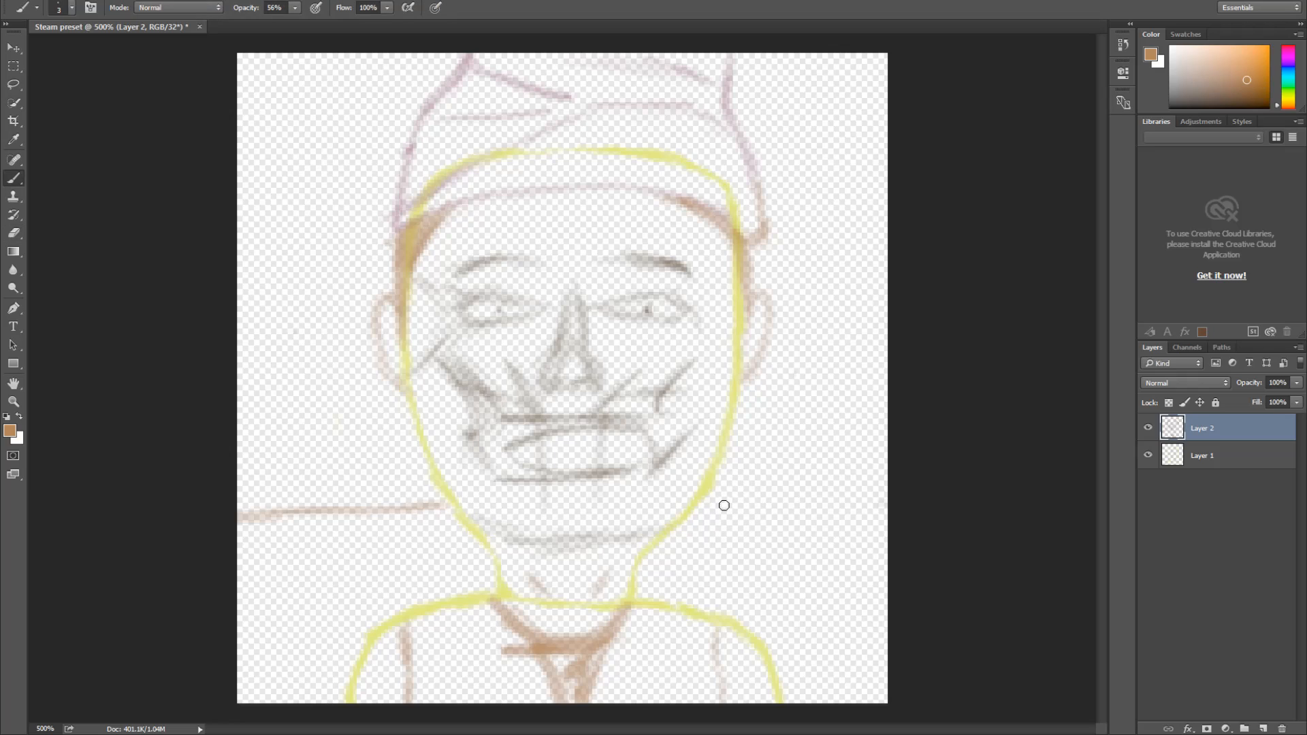
left_click_drag(713, 506, 889, 506)
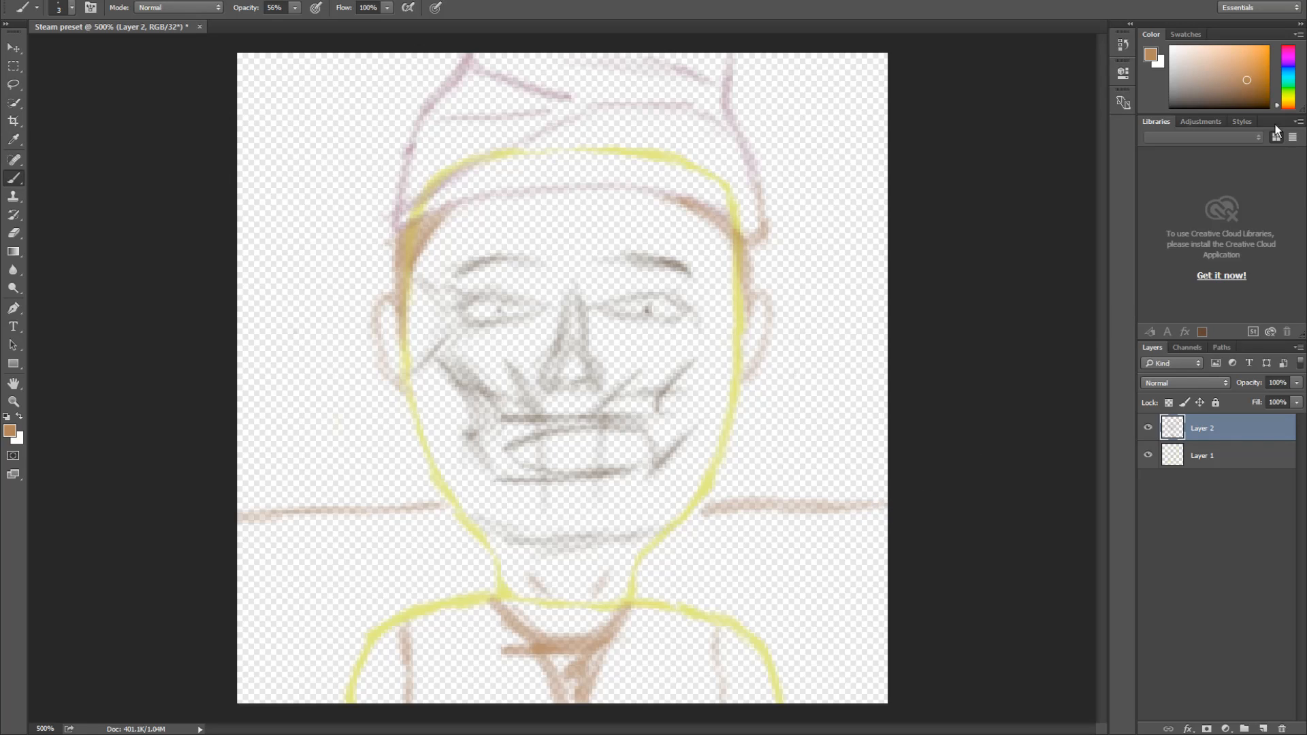
Change the foreground colour to a very dark brown and paint a small dot at the outer end of each background line
left_click_drag(1260, 101, 1264, 108)
left_click_drag(886, 505, 881, 512)
left_click_drag(245, 514, 242, 525)
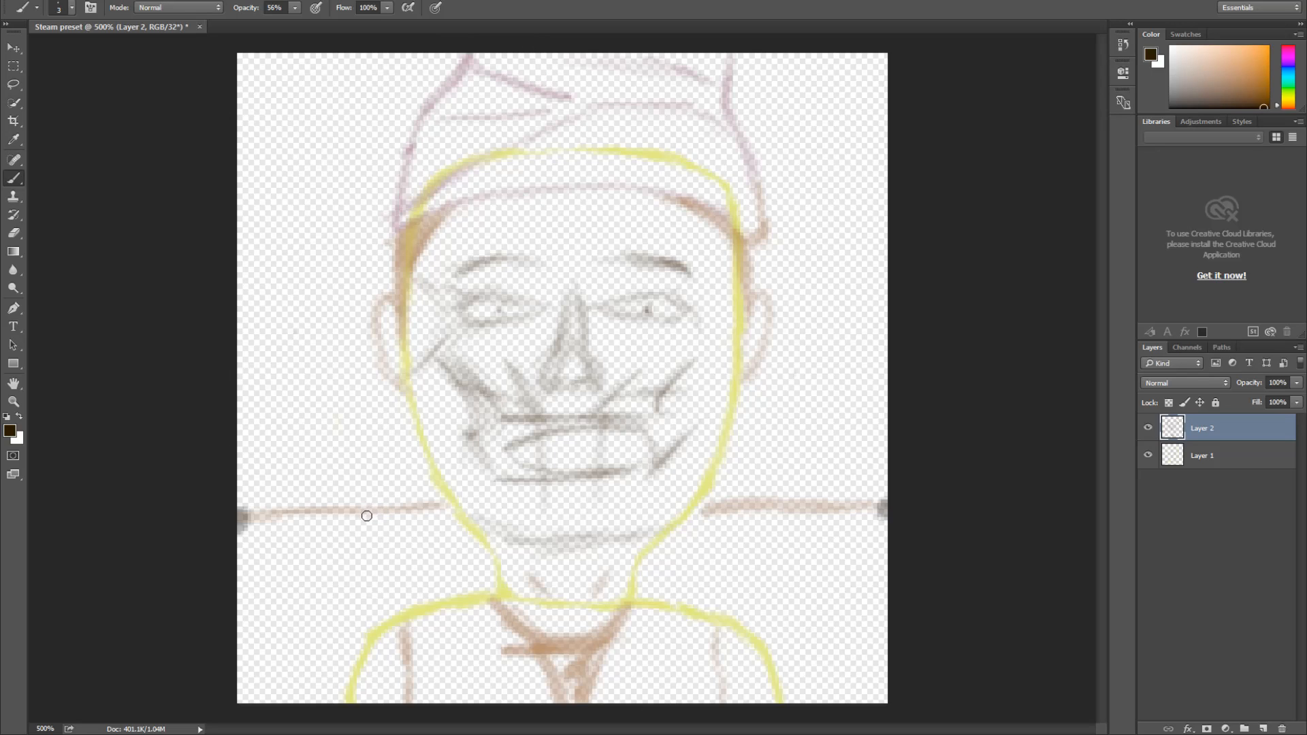
Erase the horizontal background lines on both sides of the jaw, keeping the dark dots at the canvas edges
key("e")
mouse_move(362, 513)
left_mouse_down()
mouse_move(289, 521)
mouse_move(281, 510)
mouse_move(411, 505)
left_mouse_up()
mouse_move(766, 488)
left_mouse_down()
mouse_move(720, 528)
mouse_move(764, 490)
mouse_move(809, 504)
mouse_move(848, 487)
mouse_move(831, 488)
left_mouse_up()
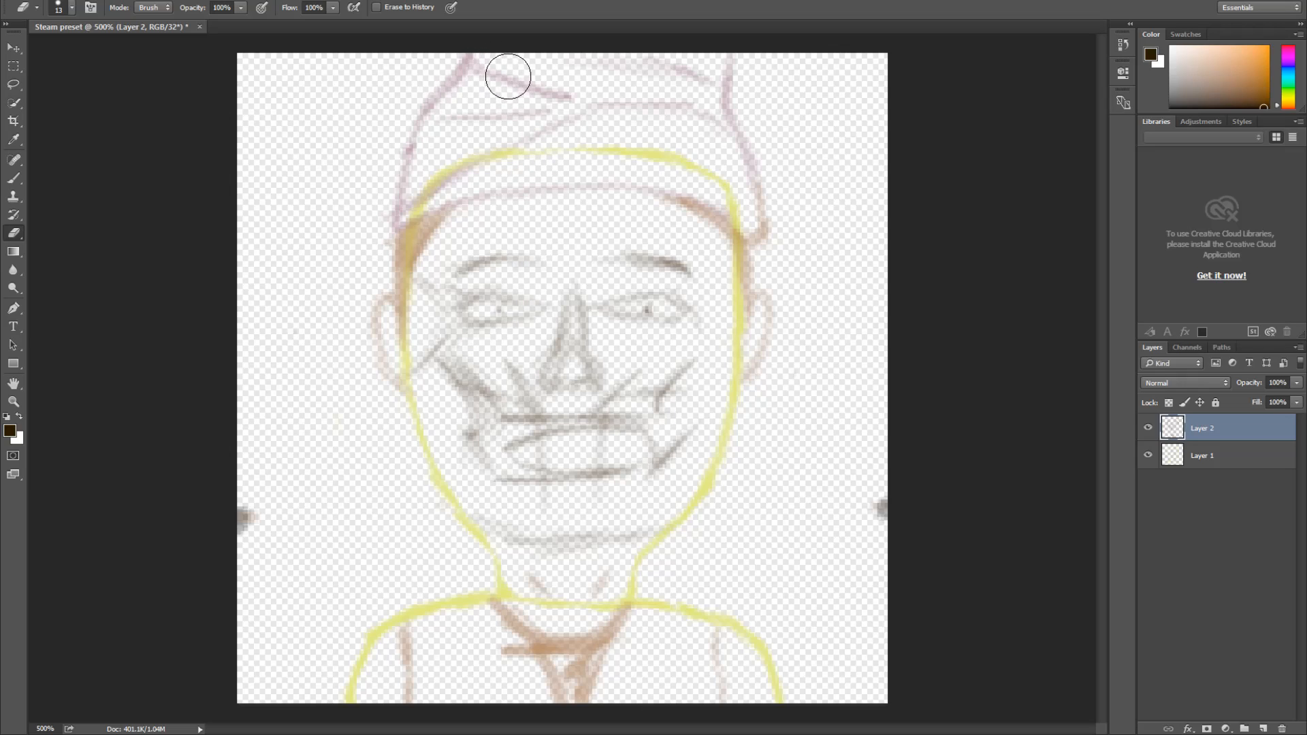
Try painting two dots at the top of the hat and a diagonal line from the left edge dot up to one
key("b")
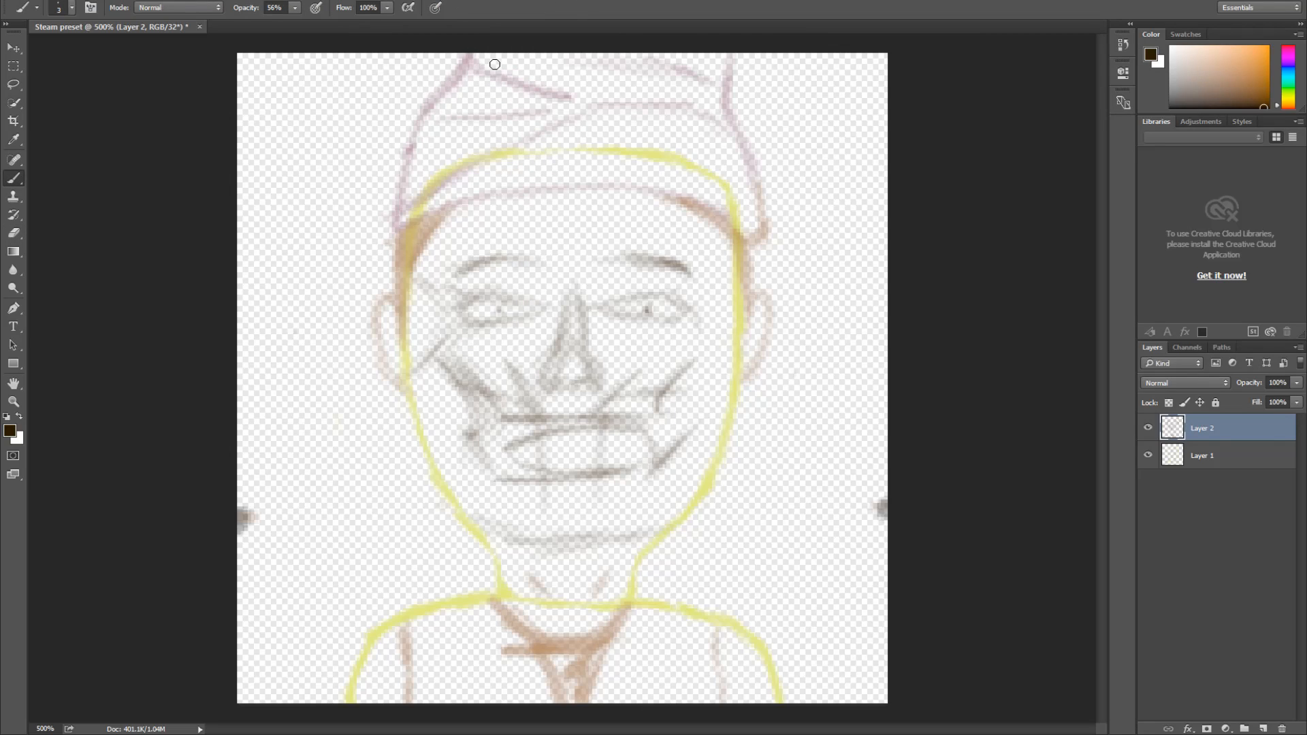
left_click_drag(498, 58, 500, 68)
left_click_drag(649, 57, 656, 67)
left_click_drag(277, 479, 357, 339)
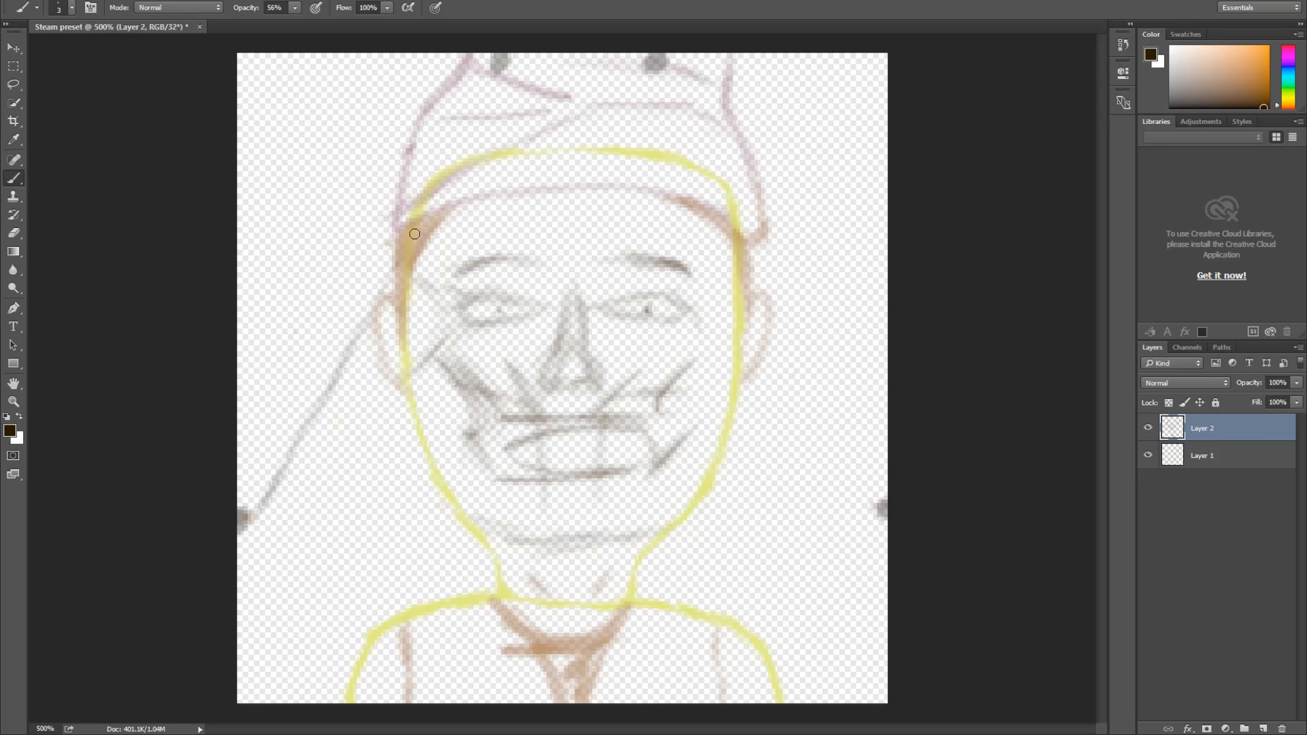
mouse_move(486, 109)
left_mouse_down()
mouse_move(463, 146)
mouse_move(513, 48)
mouse_move(430, 214)
left_mouse_up()
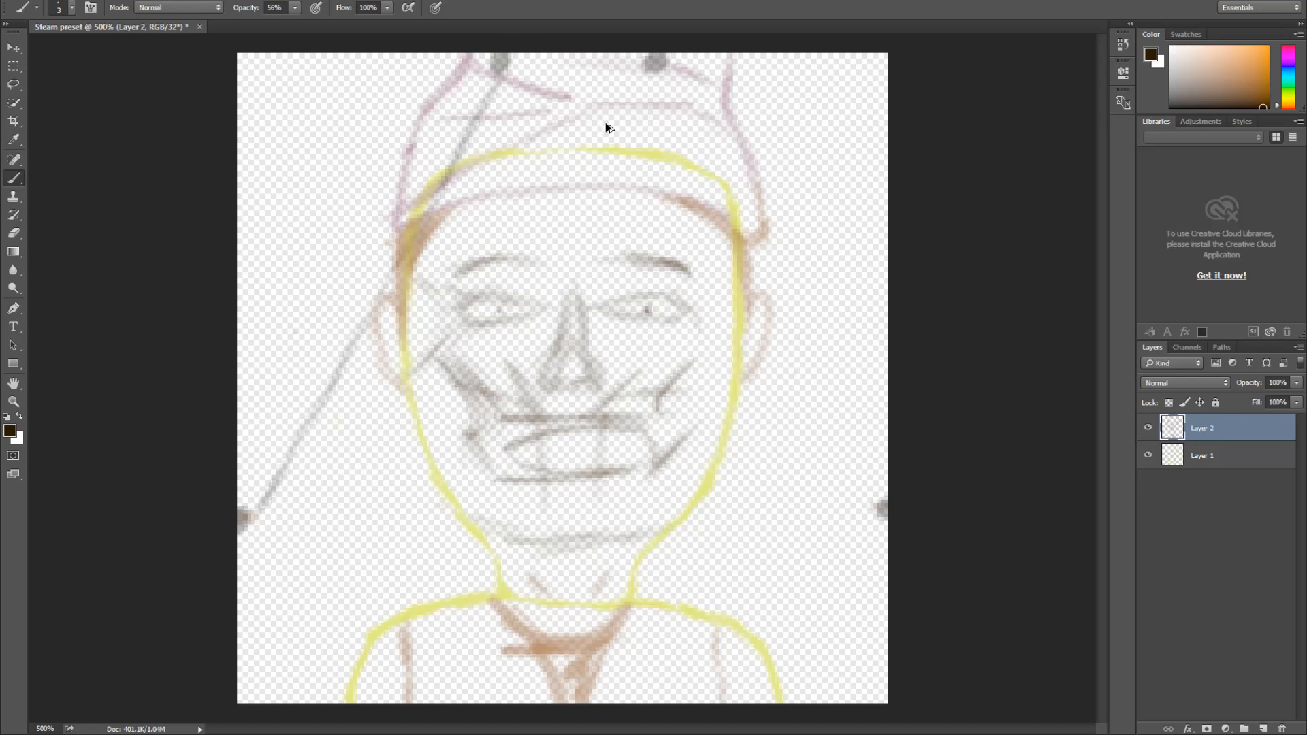
Undo the diagonal line, the two dots on the hat and the erasing of the right background line
key("ctrl+alt+z")
key("ctrl+alt+z")
key("ctrl+alt+z")
key("ctrl+alt+z")
key("ctrl+alt+z")
key("ctrl+alt+z")
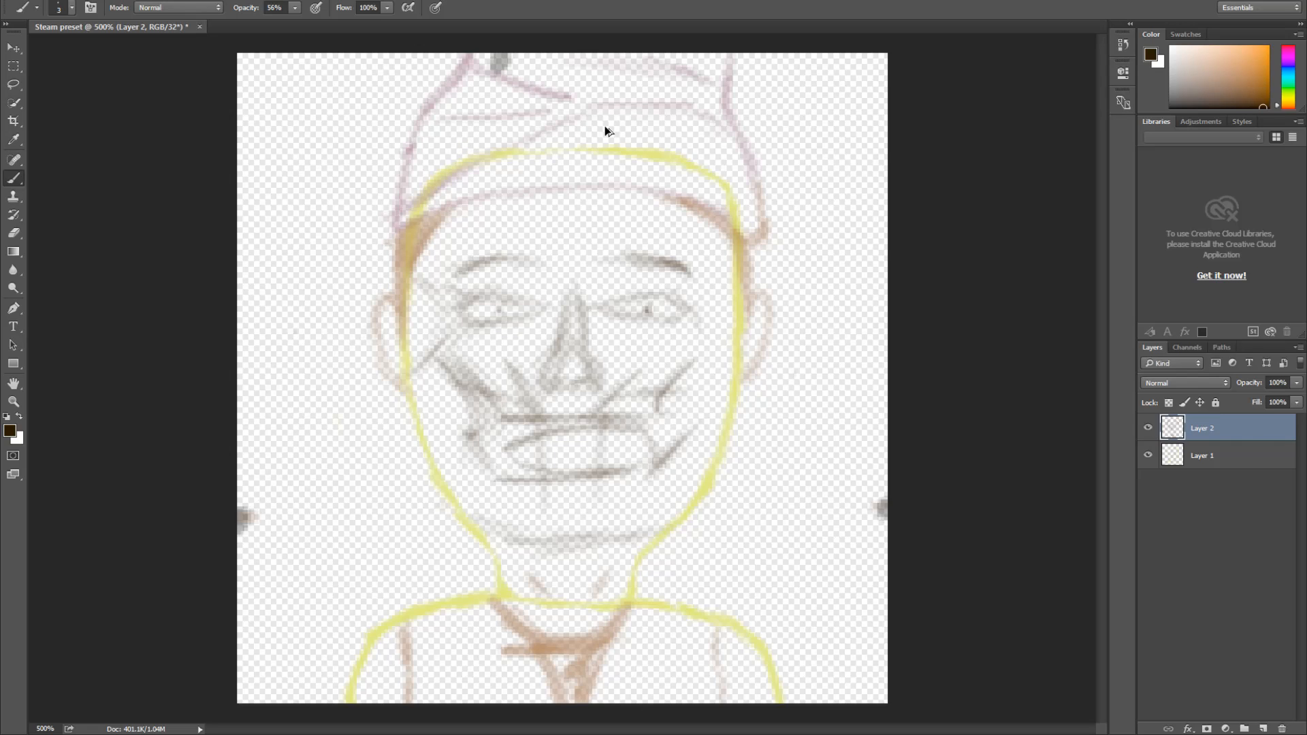
key("ctrl+alt+z")
key("ctrl+shift+z")
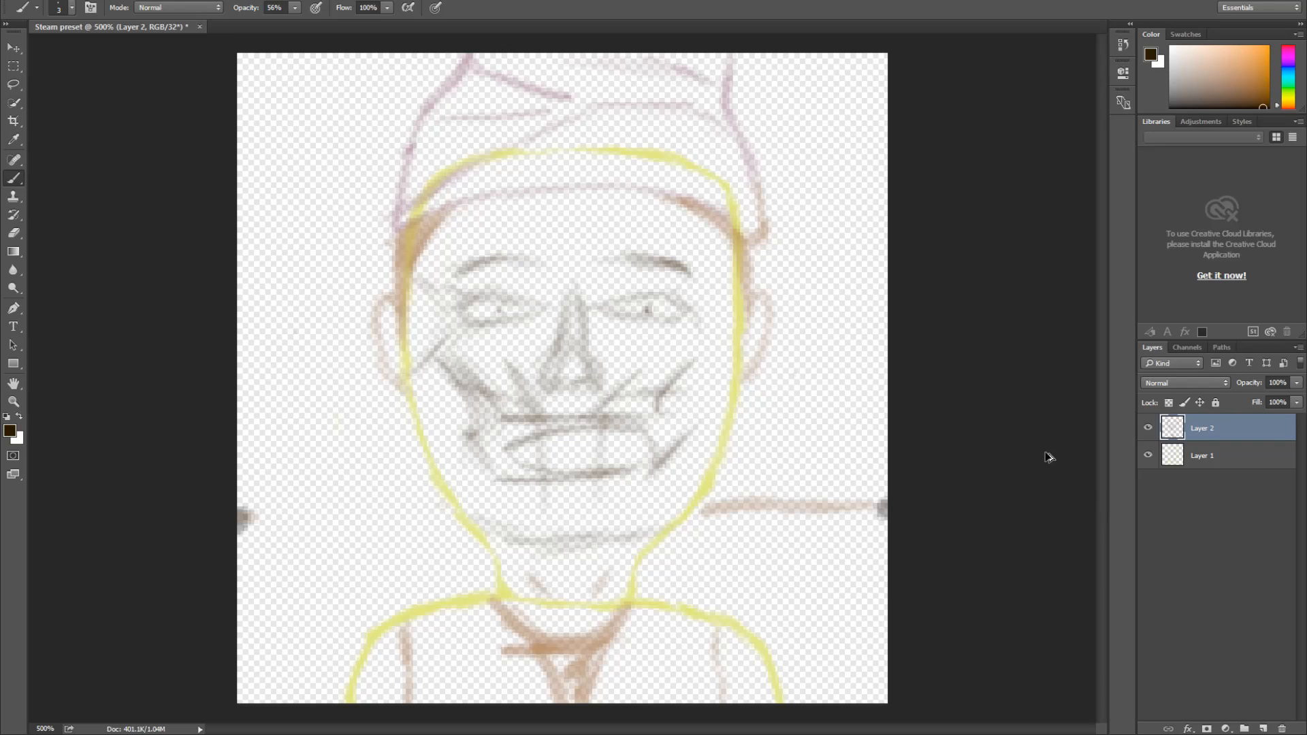
Undo the remaining background line beside the jaw and the dark dots at both canvas edges
key("ctrl+shift+z")
key("ctrl+shift+z")
key("ctrl+shift+z")
key("ctrl+shift+z")
key("ctrl+alt+z")
key("ctrl+alt+z")
key("ctrl+alt+z")
key("ctrl+alt+z")
key("ctrl+alt+z")
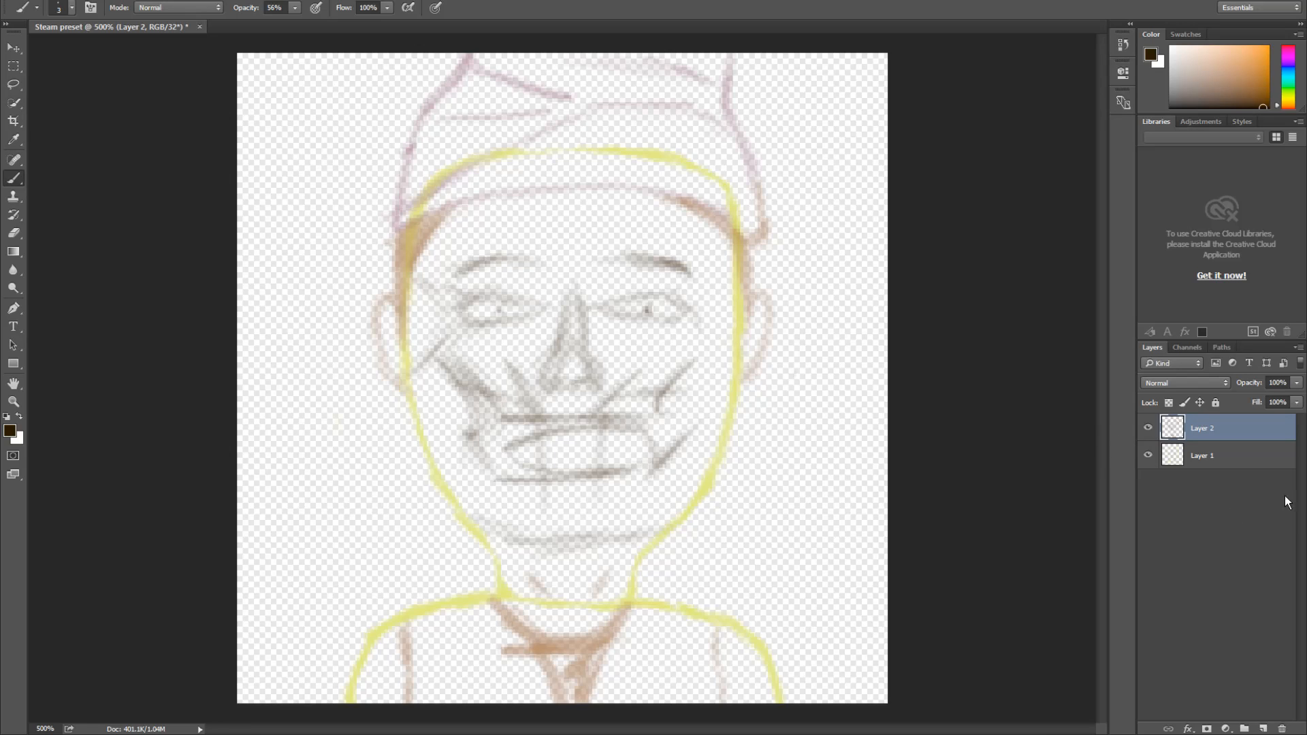
Add a new layer and paint one dark dot on each side edge below jaw height and two dots along the canvas's upper edge
left_click(1262, 728)
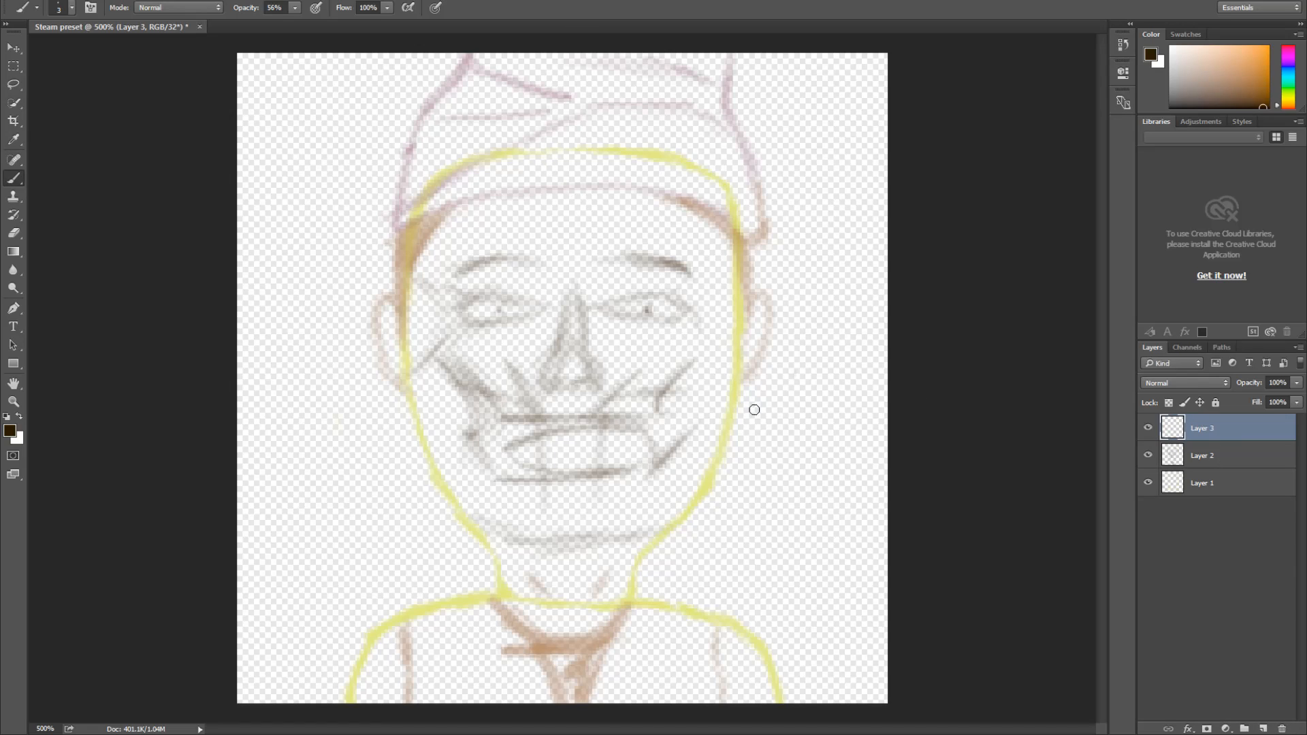
left_click(879, 559)
left_click(239, 558)
left_click(490, 61)
left_click(677, 60)
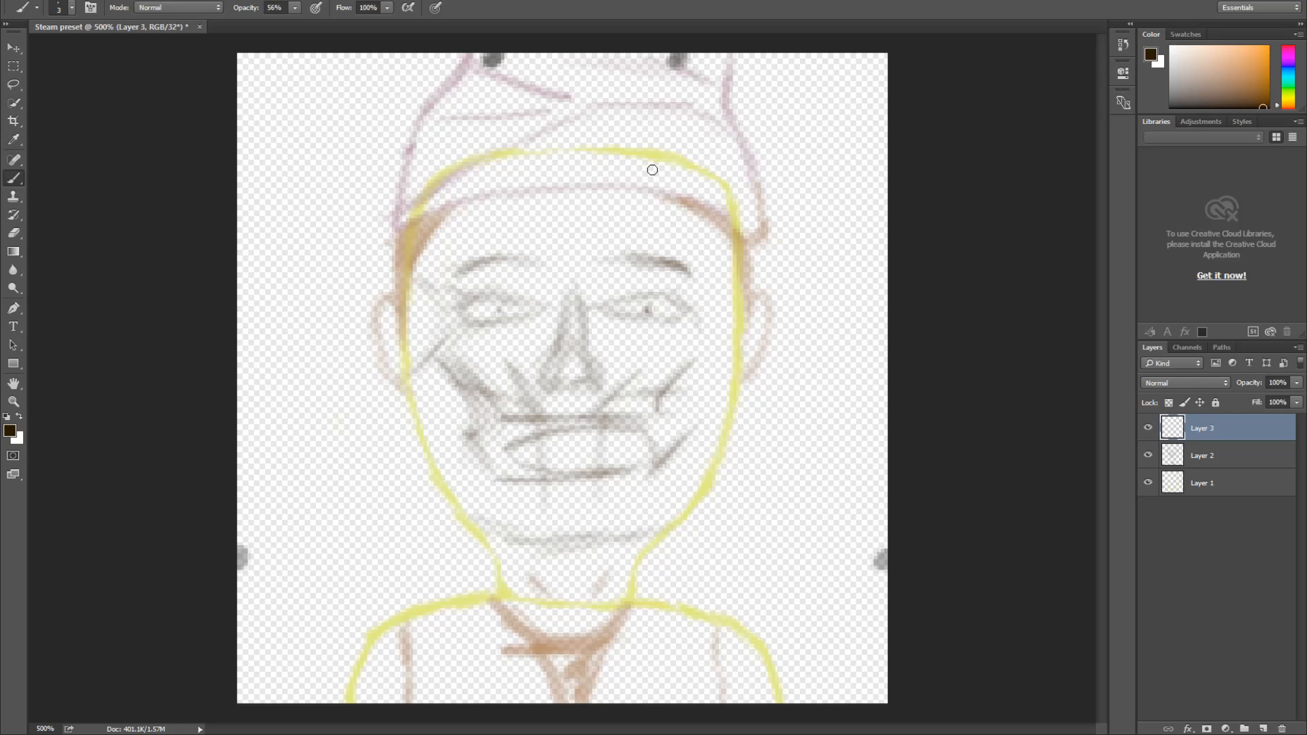
Hide both sketch layers and replace the left of the two upper dots with one placed farther left
left_click(1148, 456)
left_click(1148, 483)
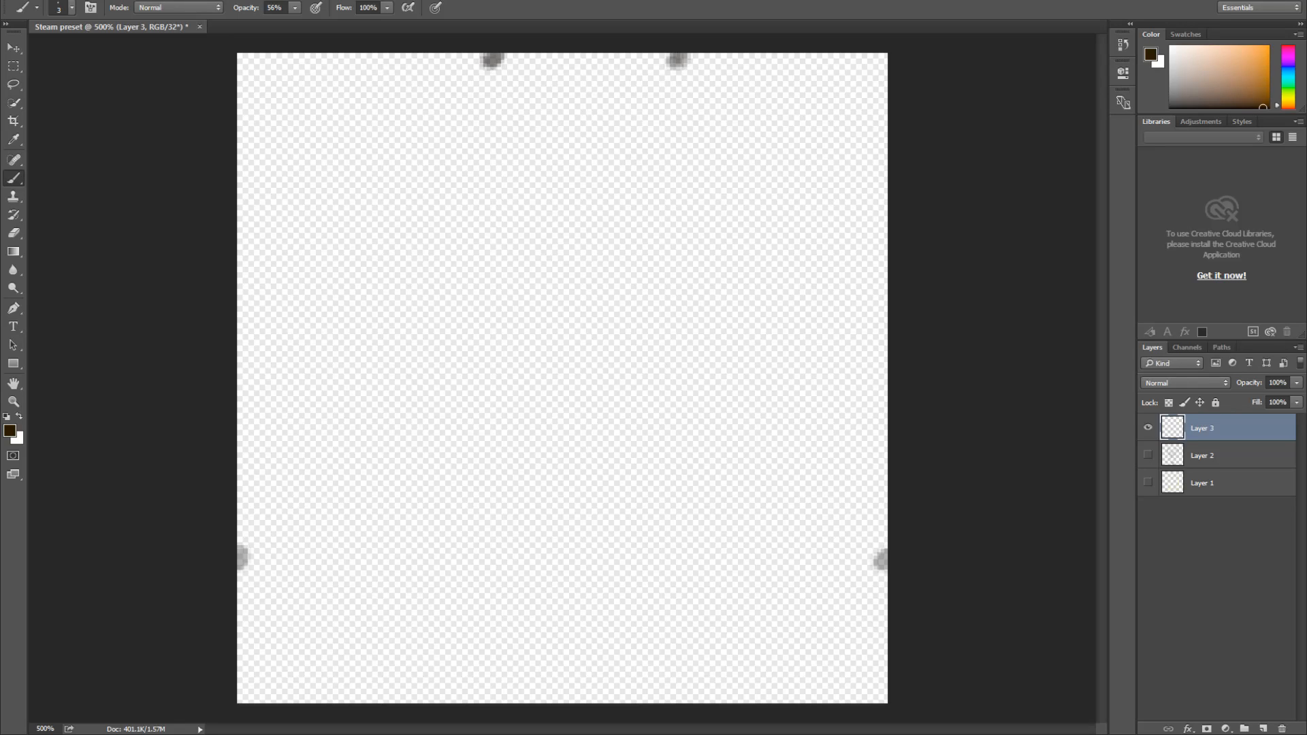
left_click_drag(447, 61, 446, 60)
key("e")
left_click_drag(510, 53, 501, 64)
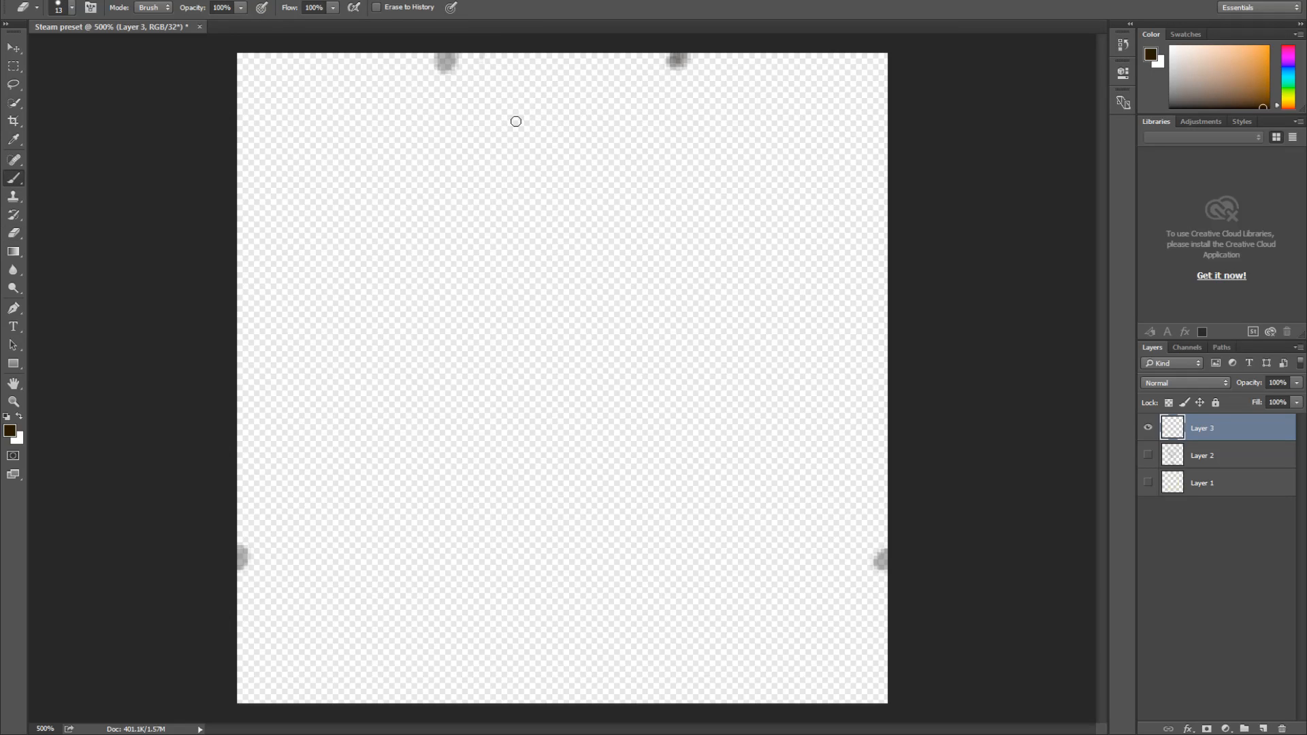
Paint vertical guides from the two upper dots down to the canvas's lower edge and a diagonal from the left edge dot to the left guide
key("b")
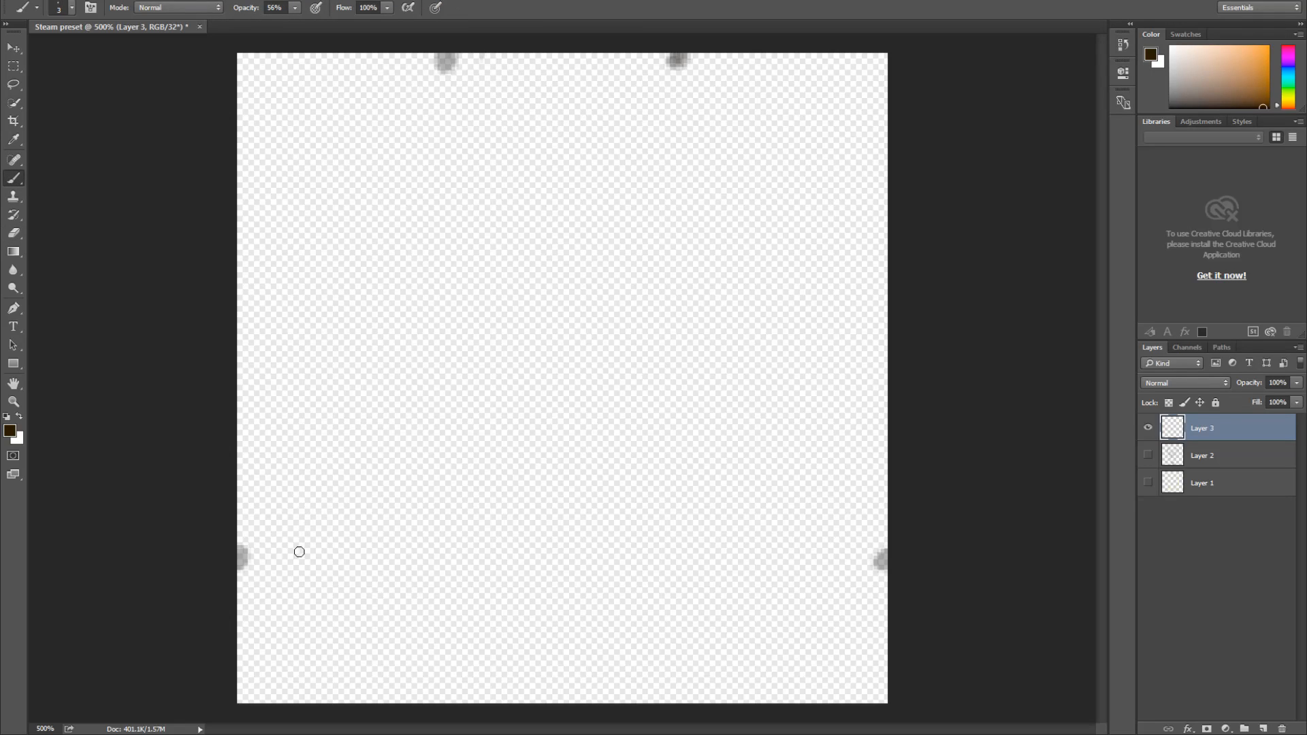
left_click_drag(250, 544, 258, 518)
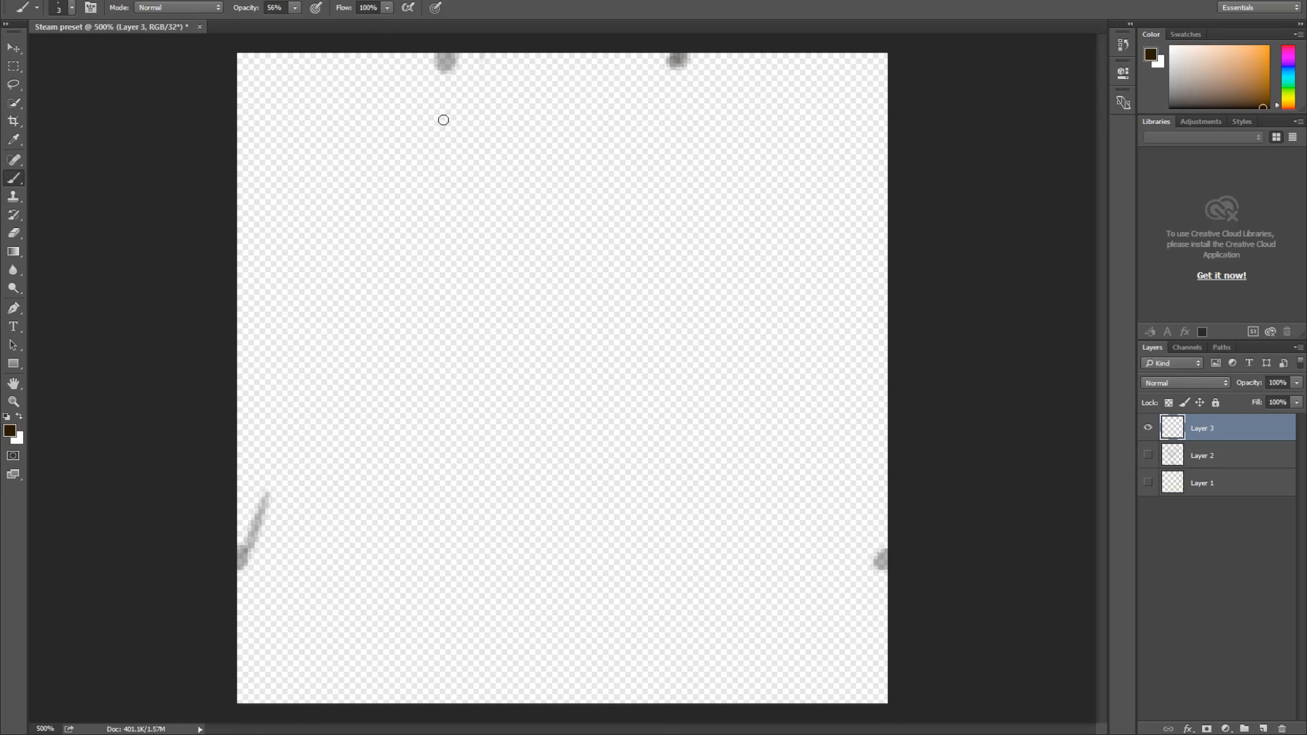
left_click_drag(445, 59, 449, 703)
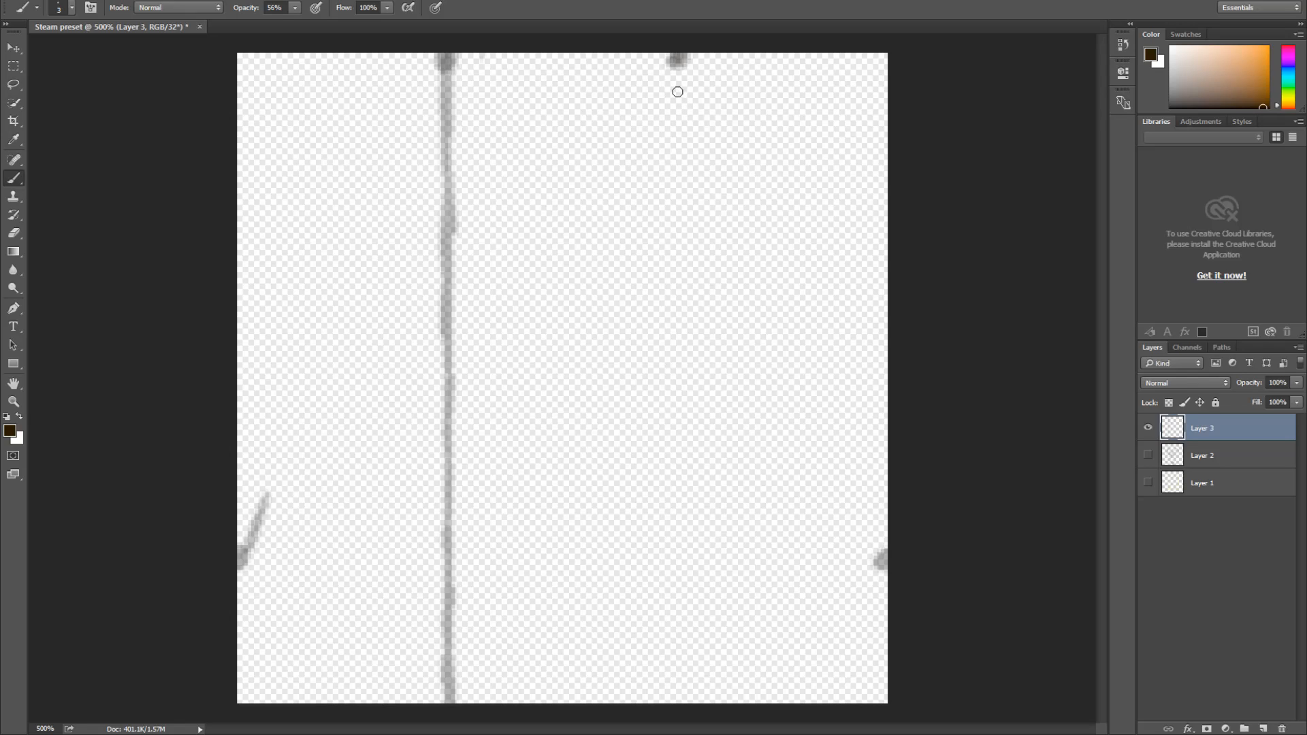
left_click_drag(677, 75, 684, 701)
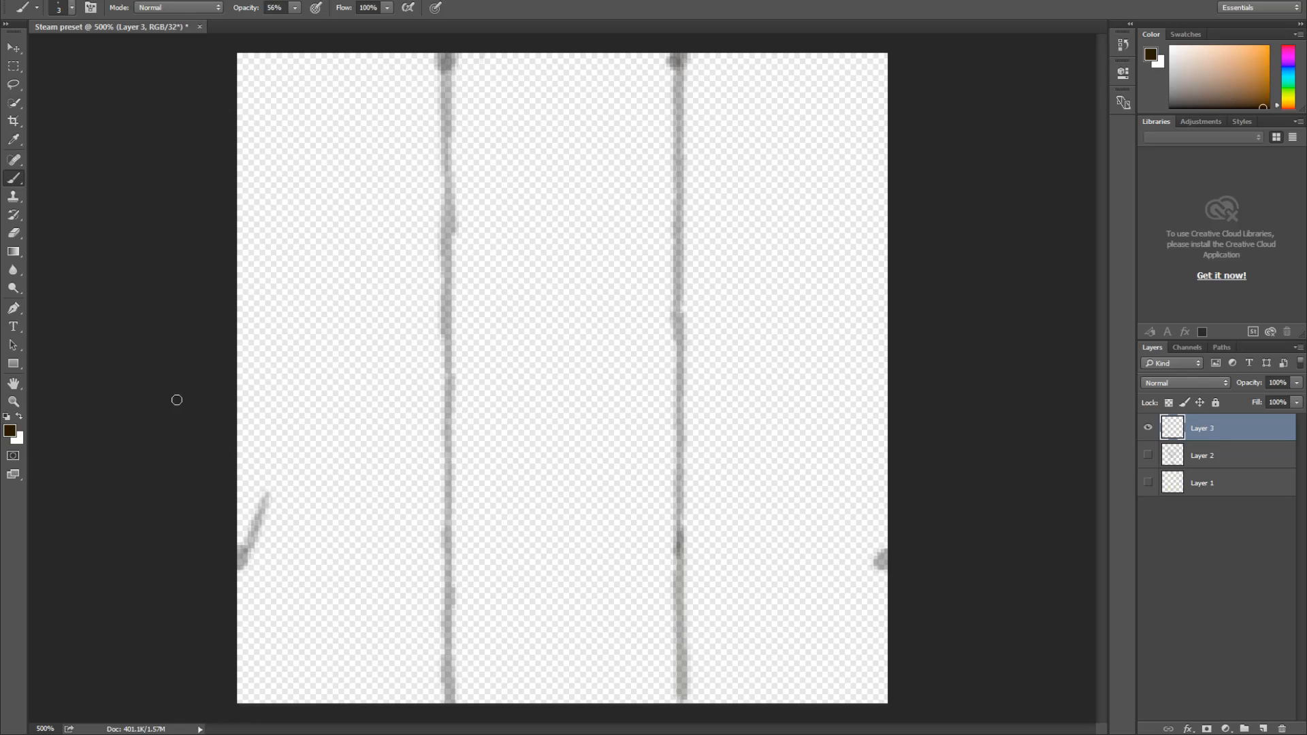
mouse_move(246, 553)
left_mouse_down()
mouse_move(391, 295)
mouse_move(445, 229)
left_mouse_up()
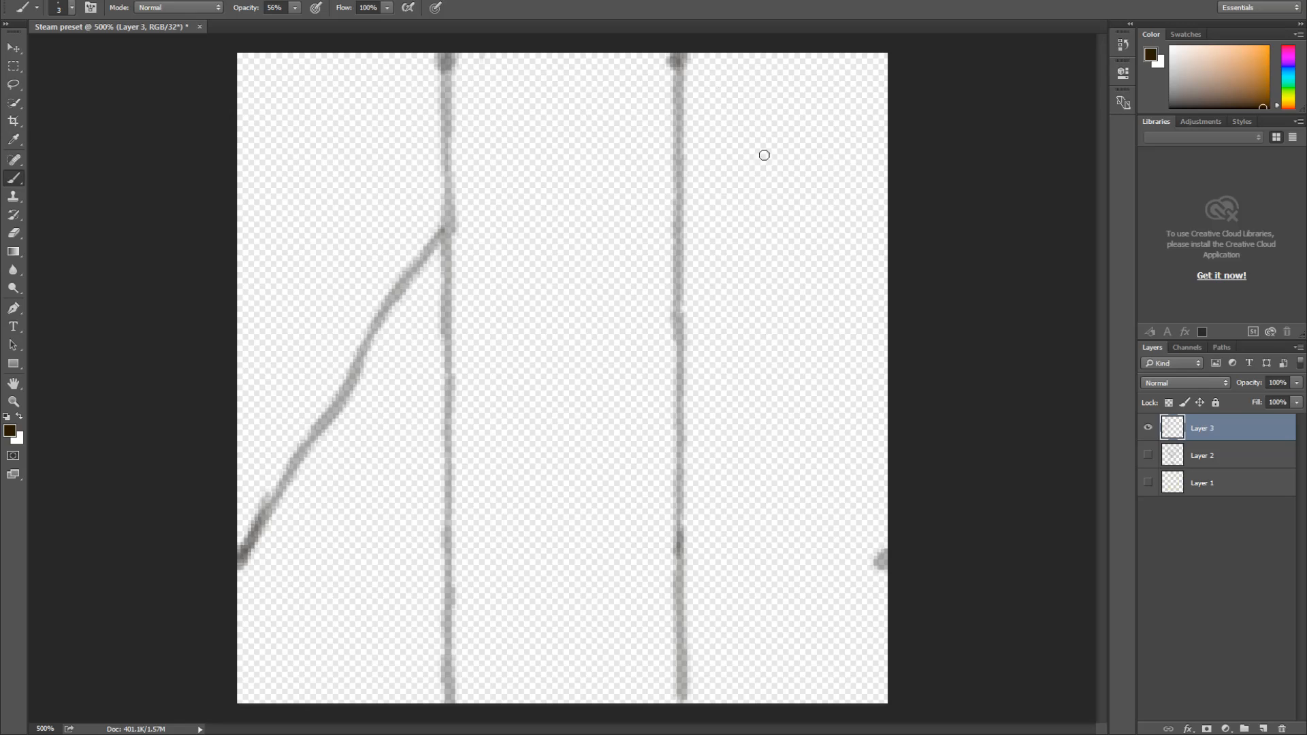
Paint a horizontal guide across the canvas at the diagonal's upper end and a matching diagonal from the right vertical guide to the right edge dot
mouse_move(876, 550)
left_mouse_down()
mouse_move(846, 524)
mouse_move(841, 500)
mouse_move(859, 521)
mouse_move(827, 455)
left_mouse_up()
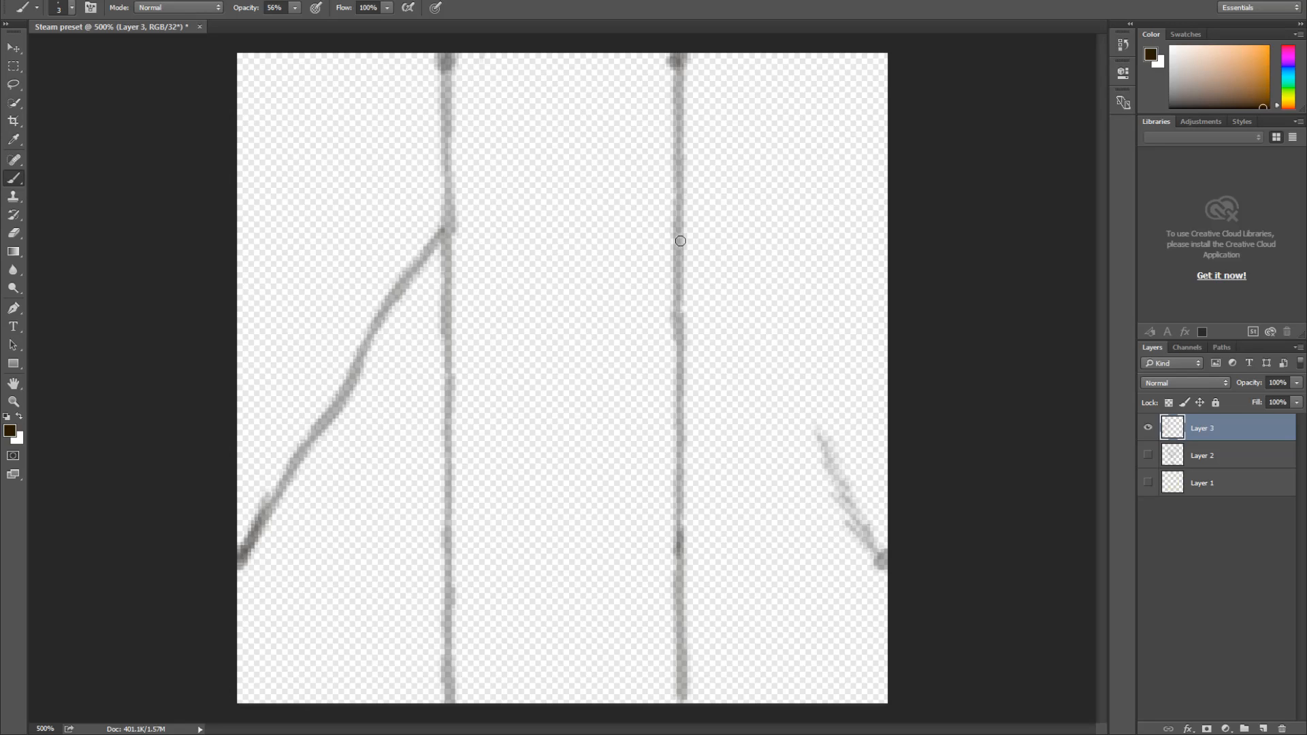
mouse_move(727, 237)
left_mouse_down()
mouse_move(244, 224)
mouse_move(275, 230)
mouse_move(237, 231)
left_mouse_up()
left_click_drag(530, 232, 876, 231)
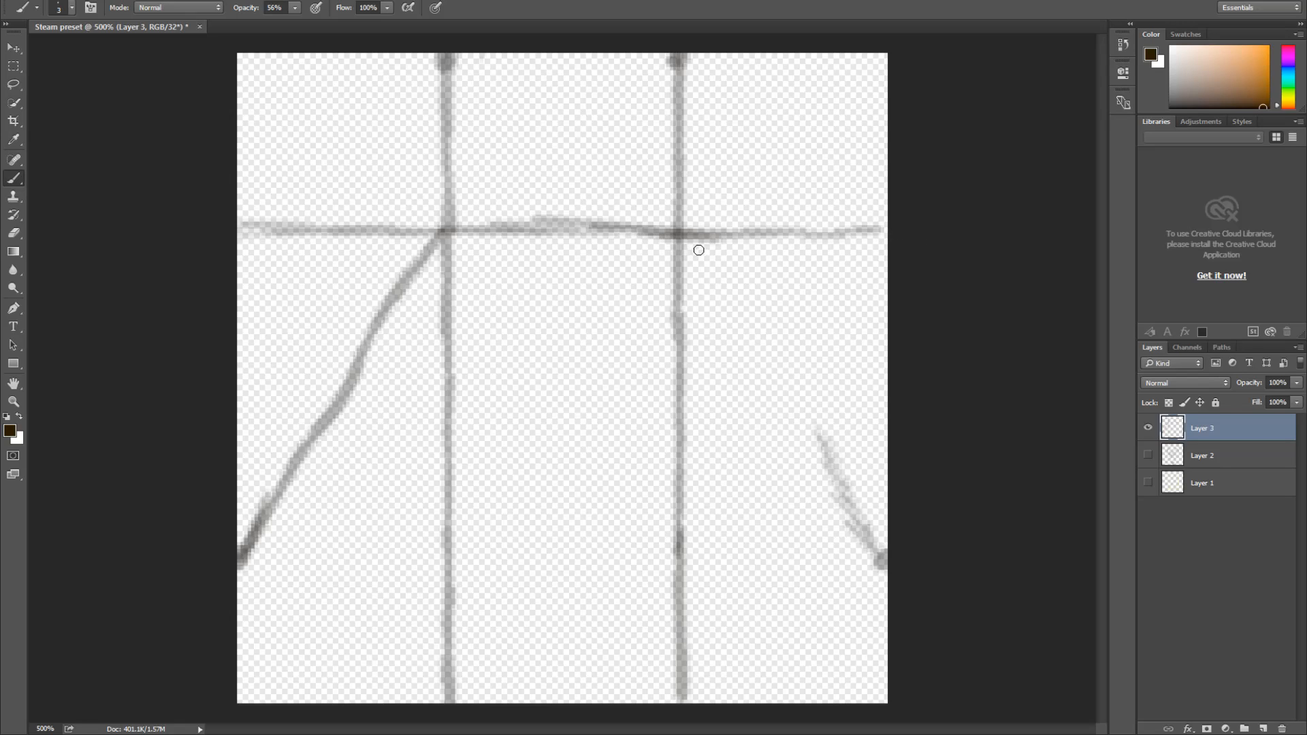
mouse_move(677, 234)
left_mouse_down()
mouse_move(750, 336)
mouse_move(750, 365)
mouse_move(827, 467)
left_mouse_up()
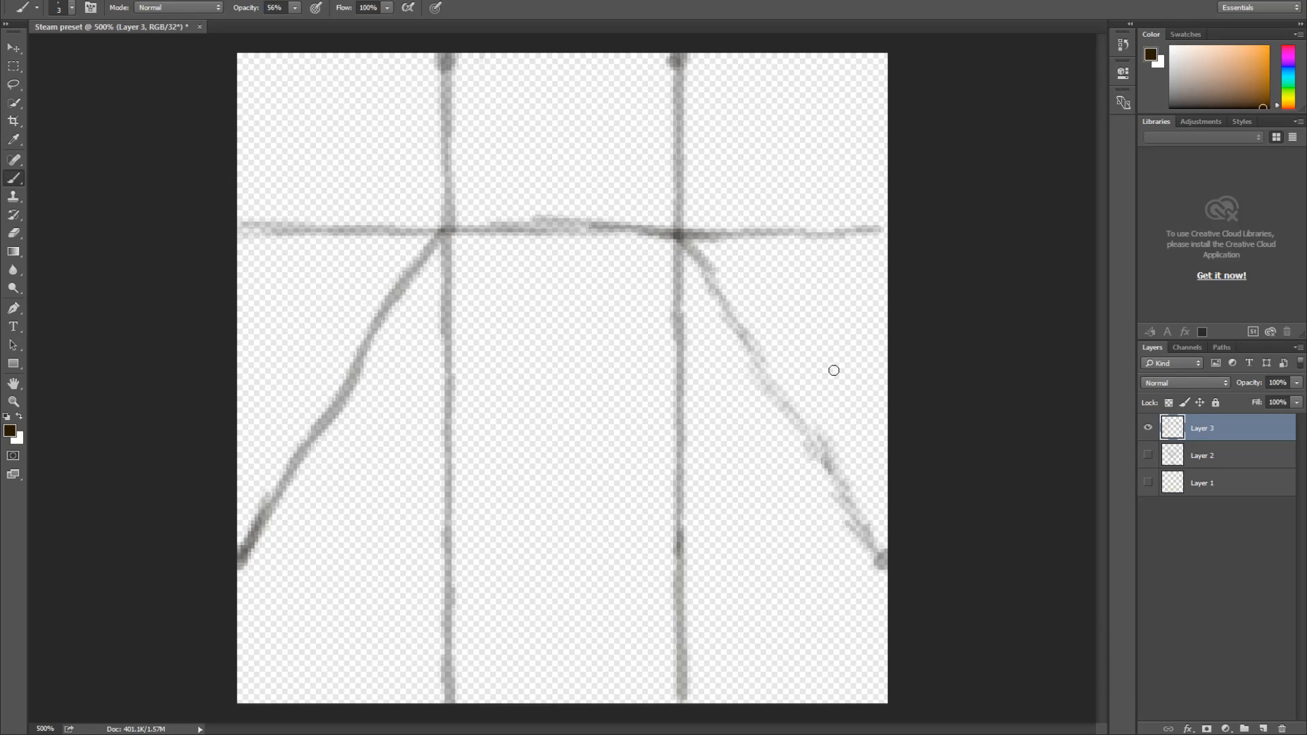
Try erasing the right diagonal guide between the edge dot and the vertical guide
key("e")
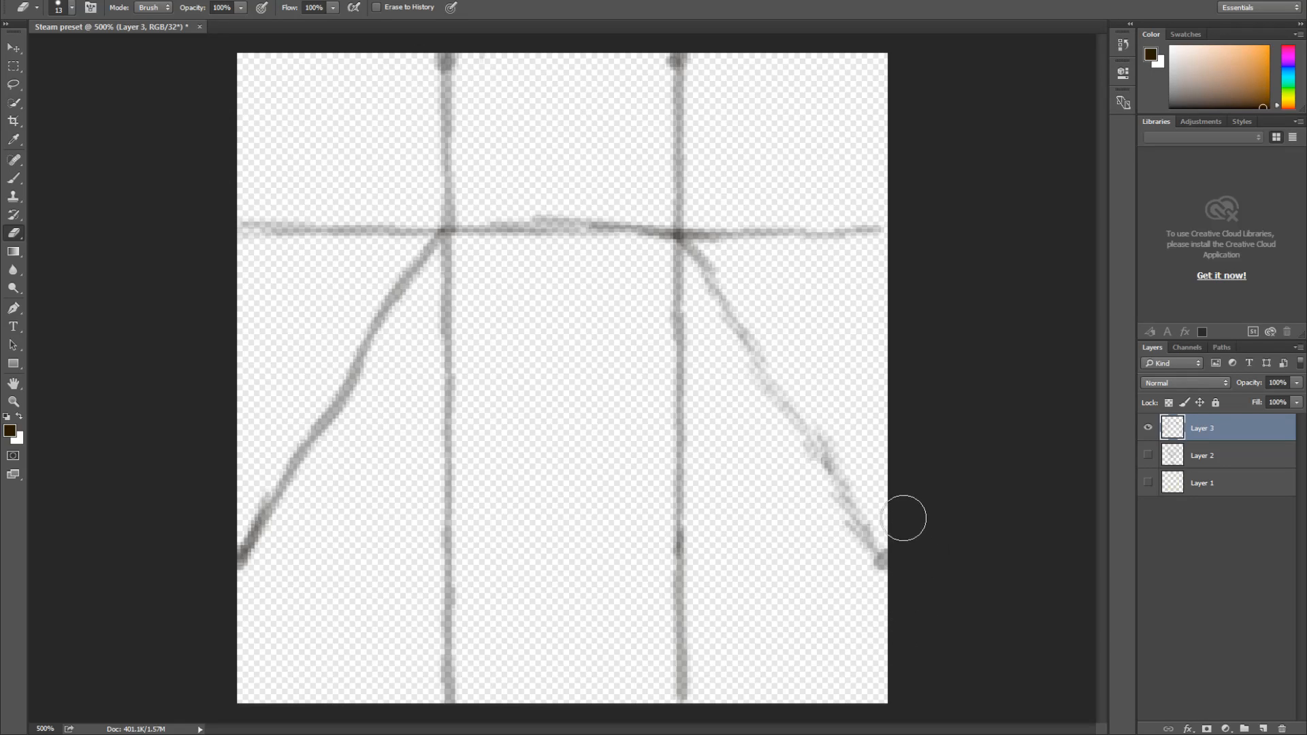
left_click_drag(866, 490, 840, 520)
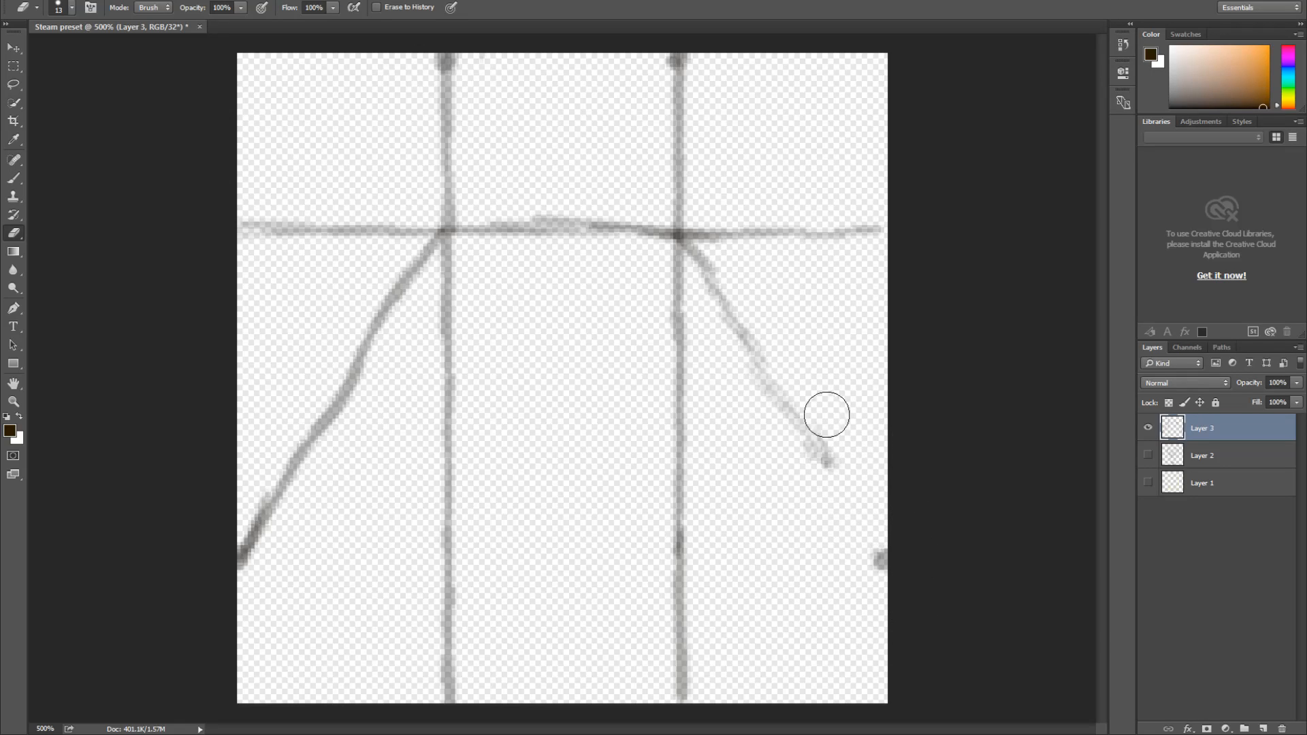
mouse_move(834, 417)
left_mouse_down()
mouse_move(785, 420)
mouse_move(794, 455)
left_mouse_up()
mouse_move(834, 415)
left_mouse_down()
mouse_move(775, 378)
mouse_move(714, 262)
left_mouse_up()
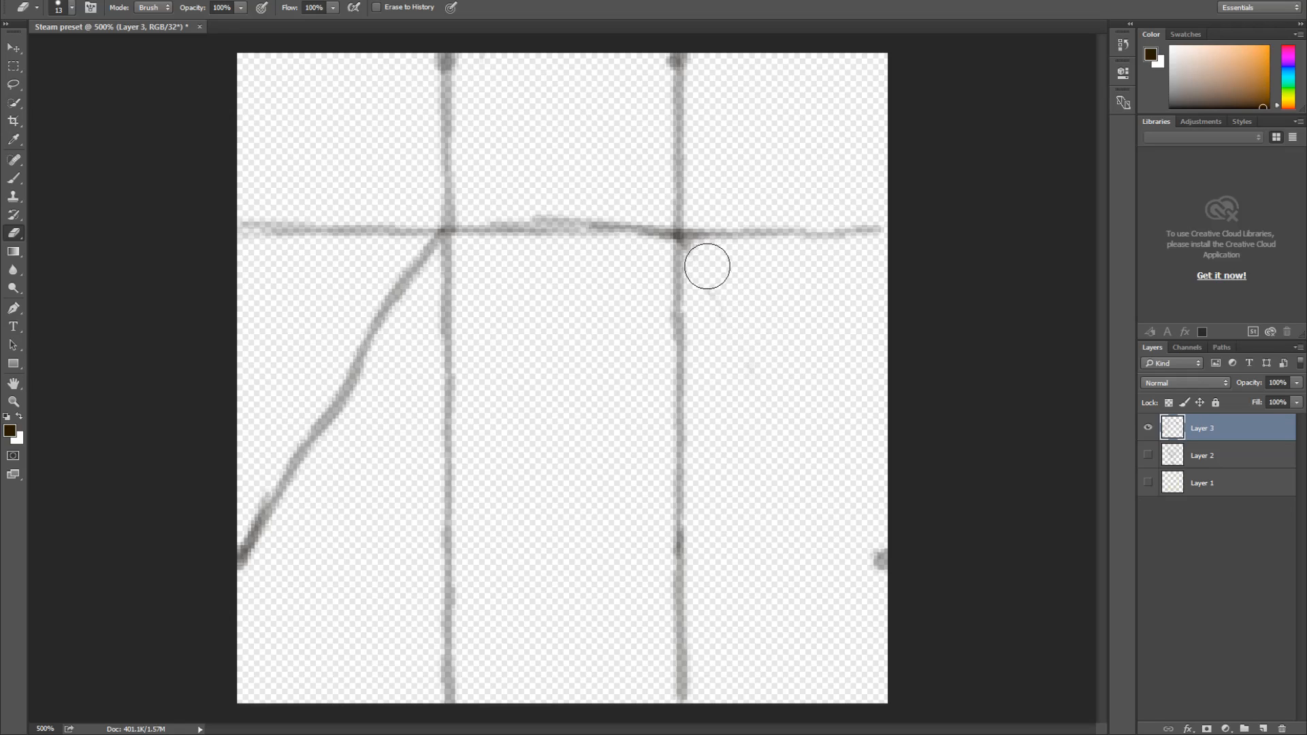
key("ctrl+alt+z")
key("ctrl+alt+z")
key("ctrl+alt+z")
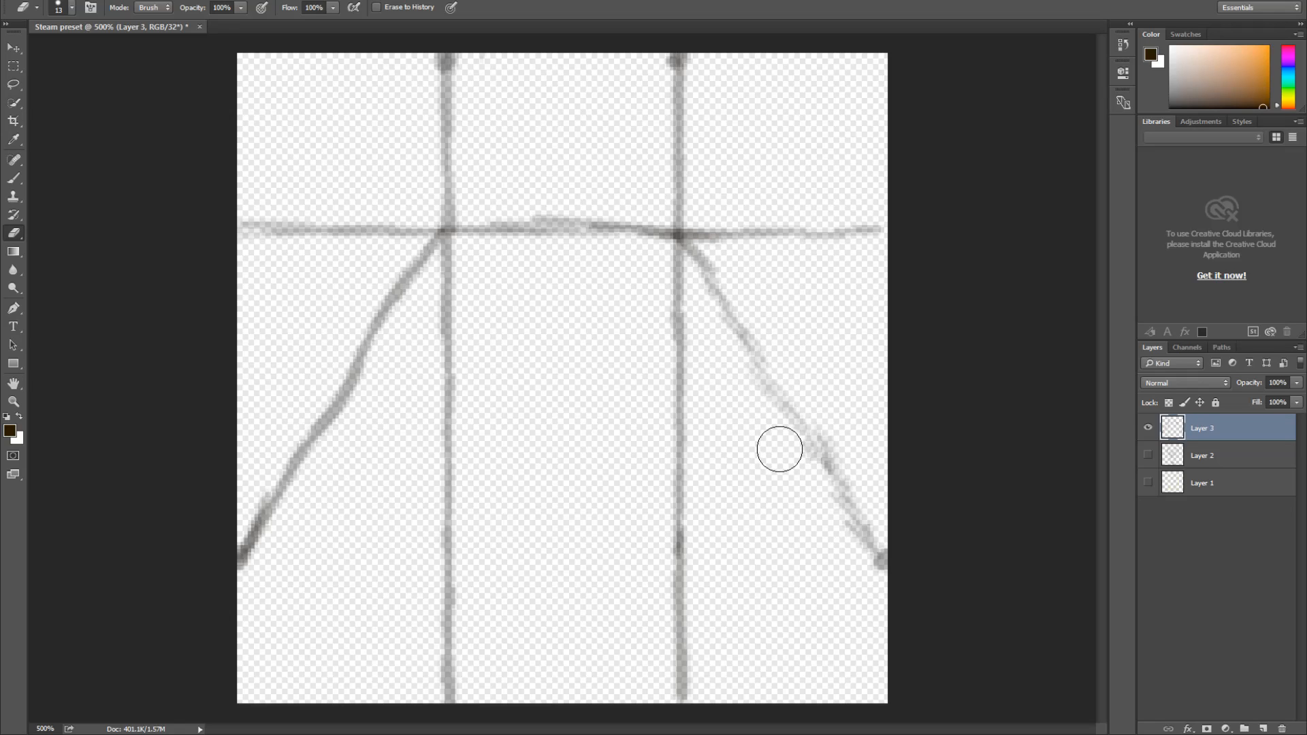
left_click(885, 572)
key("ctrl+z")
Erase and repaint the right diagonal guide, and join the two side edge dots with a horizontal line
mouse_move(846, 513)
left_mouse_down()
mouse_move(852, 540)
mouse_move(869, 508)
mouse_move(771, 355)
mouse_move(750, 362)
mouse_move(771, 391)
mouse_move(709, 264)
left_mouse_up()
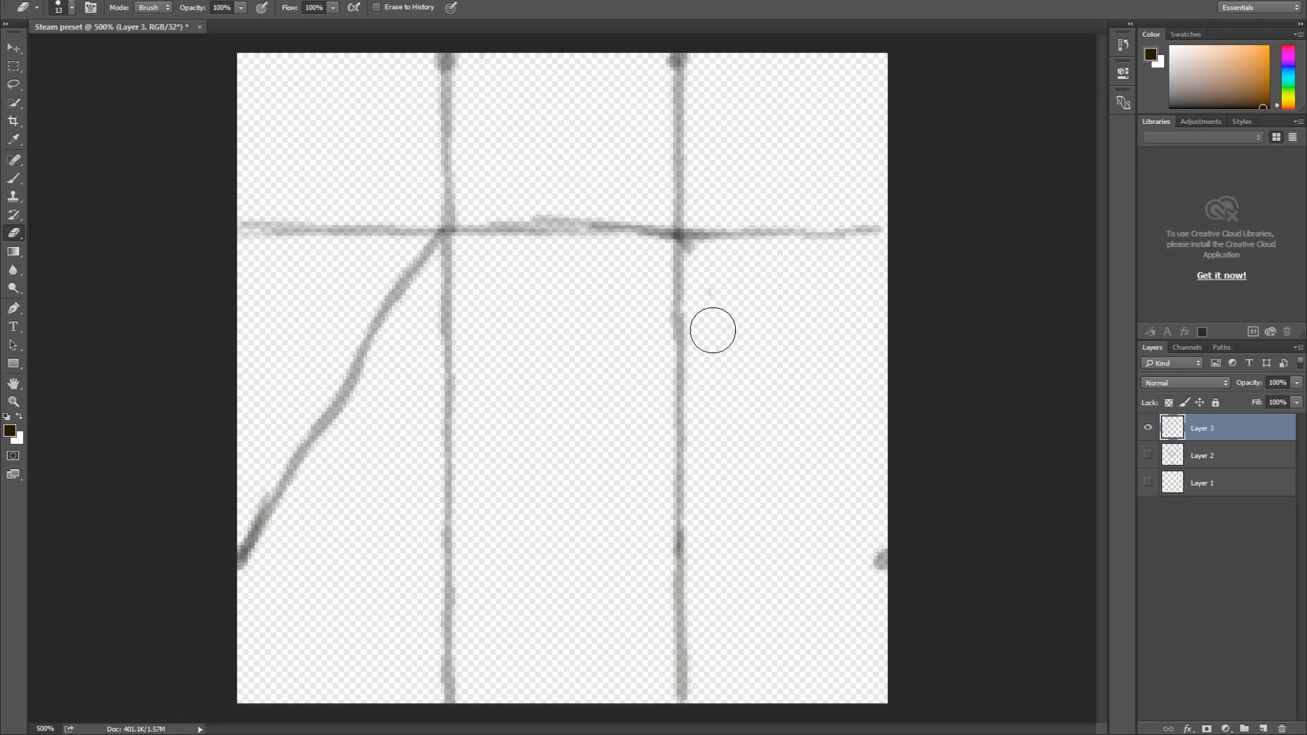
key("b")
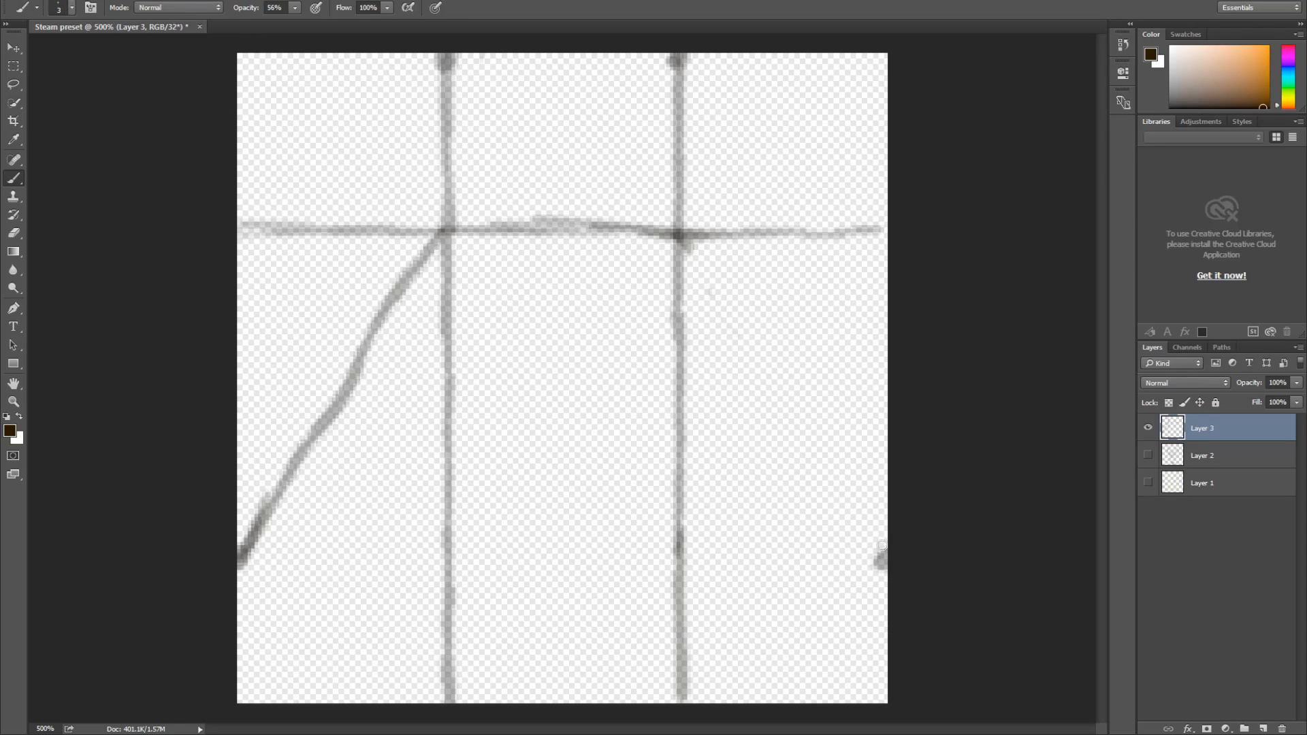
mouse_move(876, 548)
left_mouse_down()
mouse_move(866, 556)
mouse_move(837, 473)
mouse_move(701, 253)
left_mouse_up()
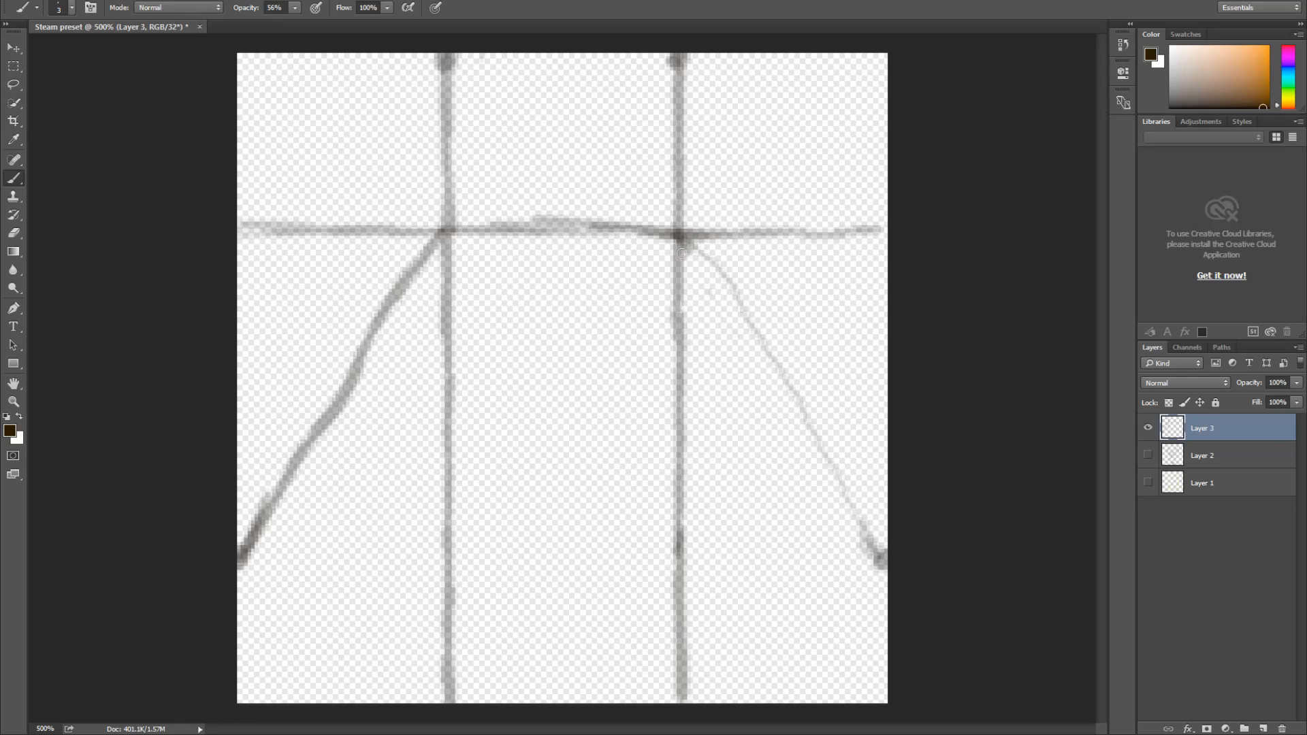
mouse_move(696, 264)
left_mouse_down()
mouse_move(720, 309)
mouse_move(713, 270)
left_mouse_up()
mouse_move(728, 300)
left_mouse_down()
mouse_move(848, 485)
mouse_move(877, 565)
left_mouse_up()
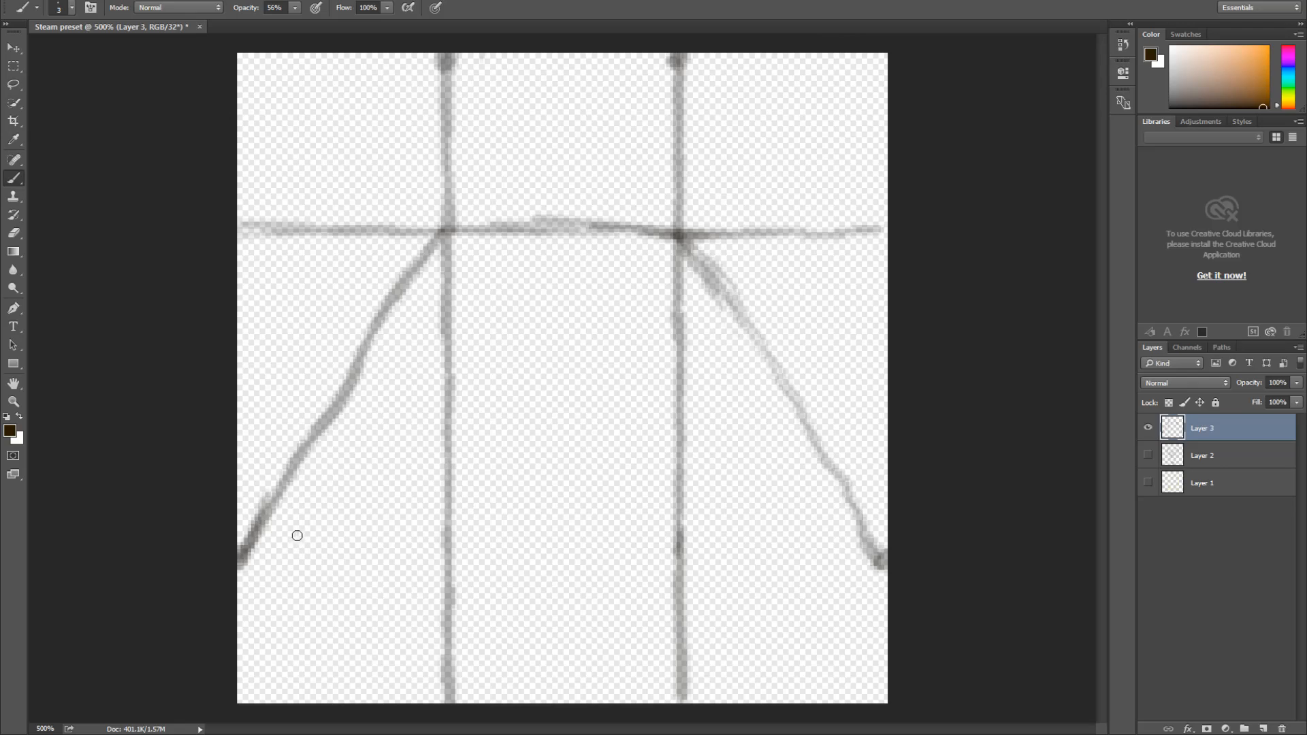
mouse_move(247, 560)
left_mouse_down()
mouse_move(524, 549)
mouse_move(882, 564)
left_mouse_up()
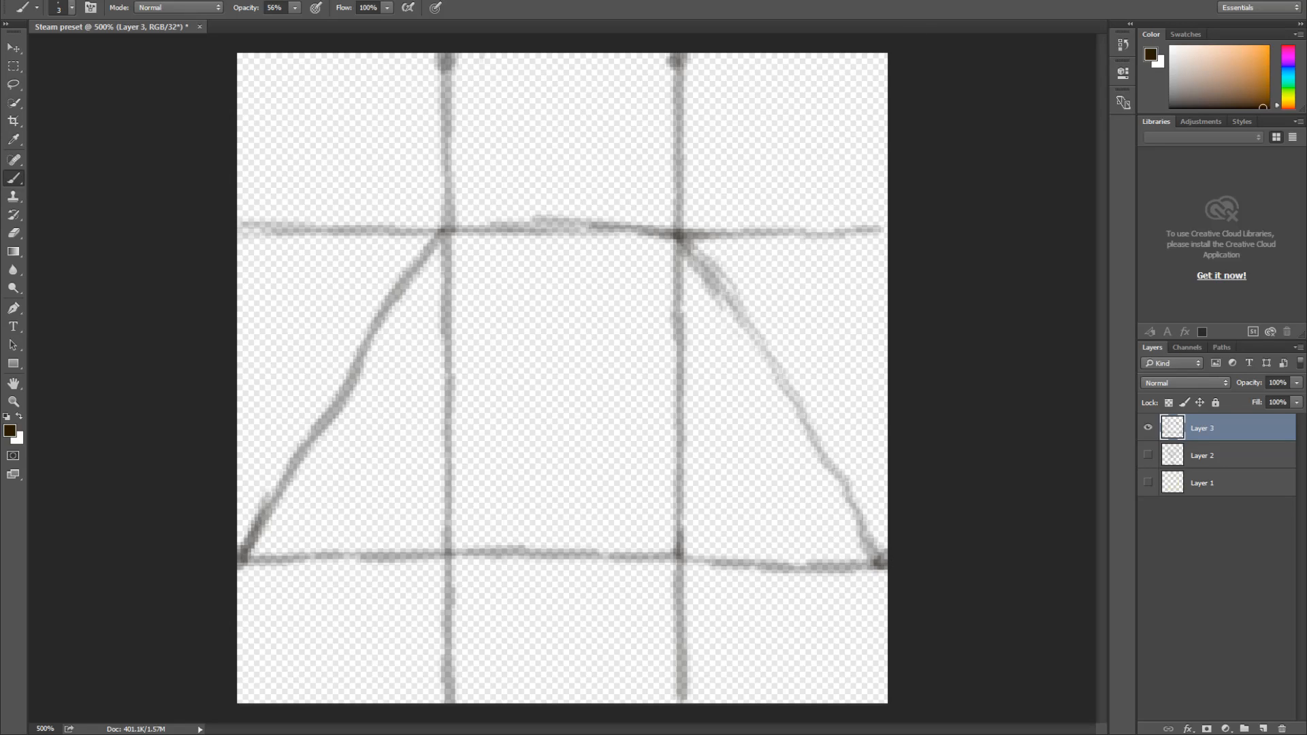
Change the foreground colour to olive yellow, mark two points on the lower horizontal guide and paint the arch's left half up to the upper guide
left_click_drag(1252, 71, 1293, 98)
left_click(1288, 50)
left_click(1257, 82)
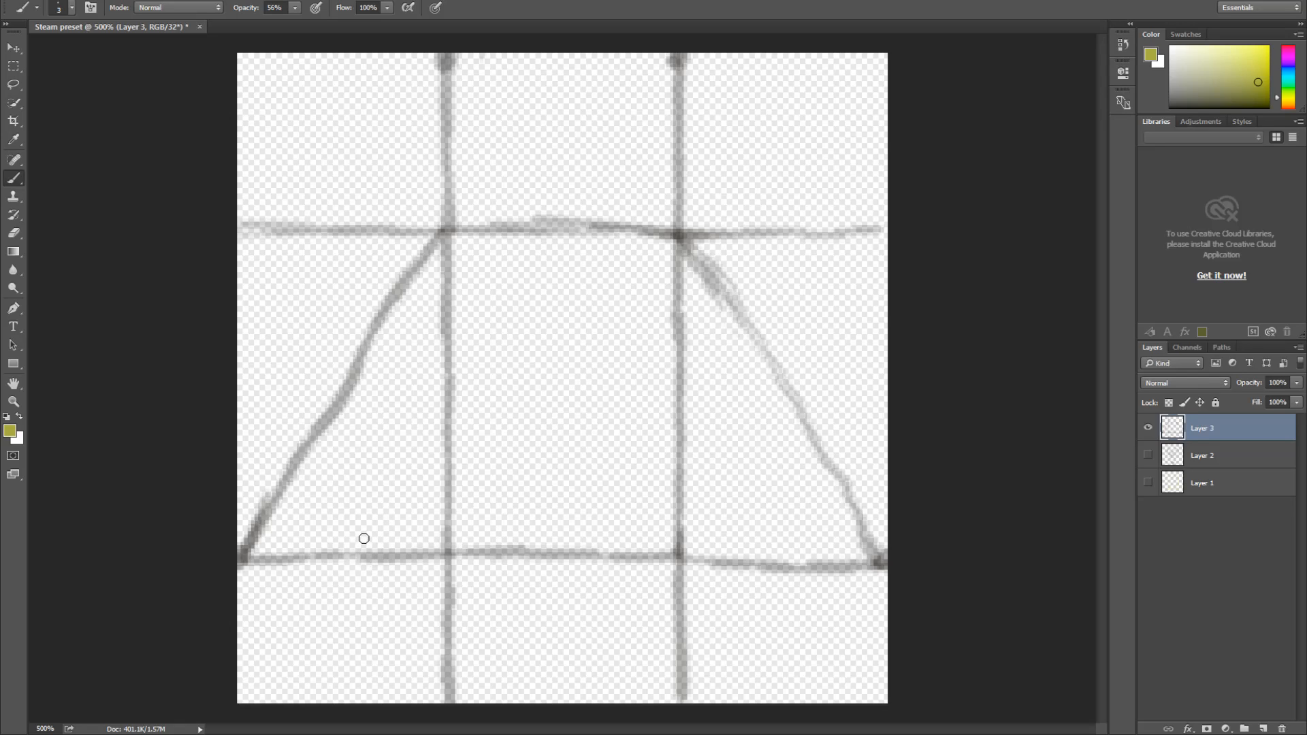
left_click_drag(367, 579, 367, 533)
mouse_move(765, 573)
left_mouse_down()
mouse_move(763, 539)
mouse_move(766, 594)
mouse_move(759, 560)
left_mouse_up()
mouse_move(368, 548)
left_mouse_down()
mouse_move(381, 430)
mouse_move(433, 292)
mouse_move(521, 233)
mouse_move(584, 226)
left_mouse_up()
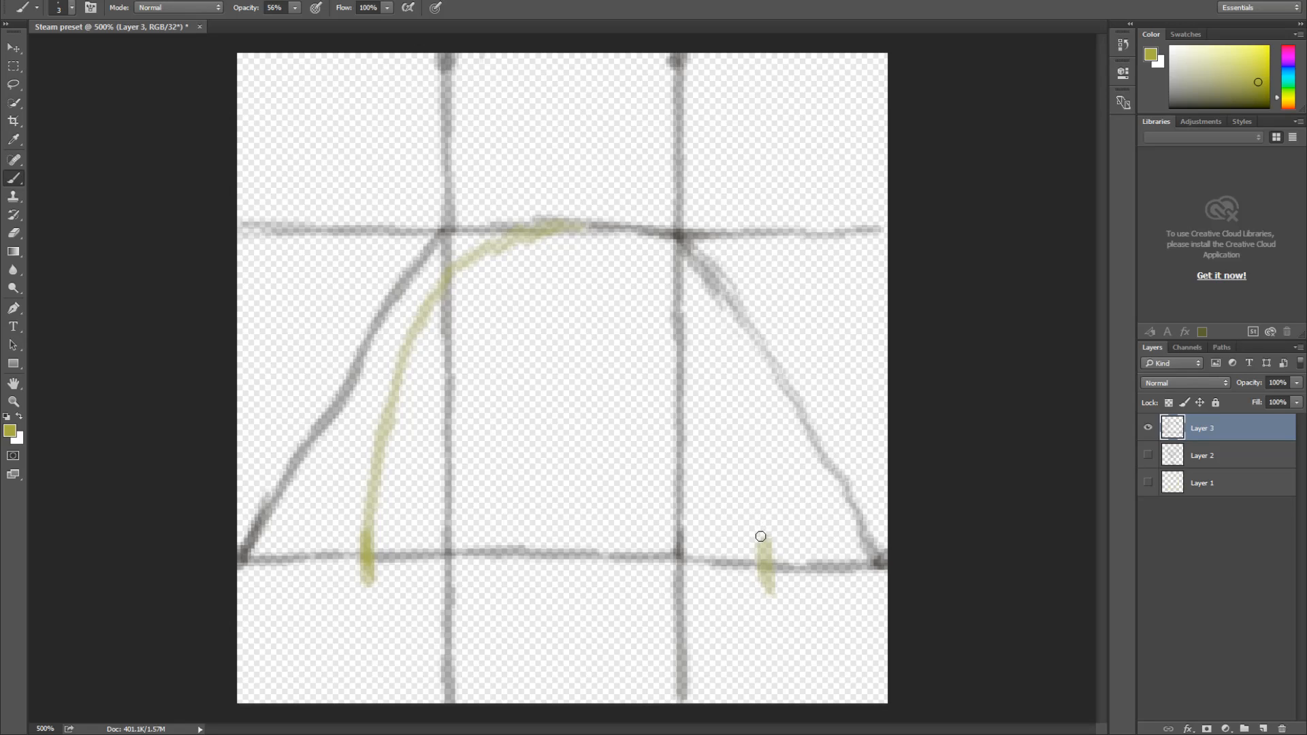
Paint the right half of the olive arch from its peak down to the right mark on the lower guide
left_click_drag(756, 529, 765, 469)
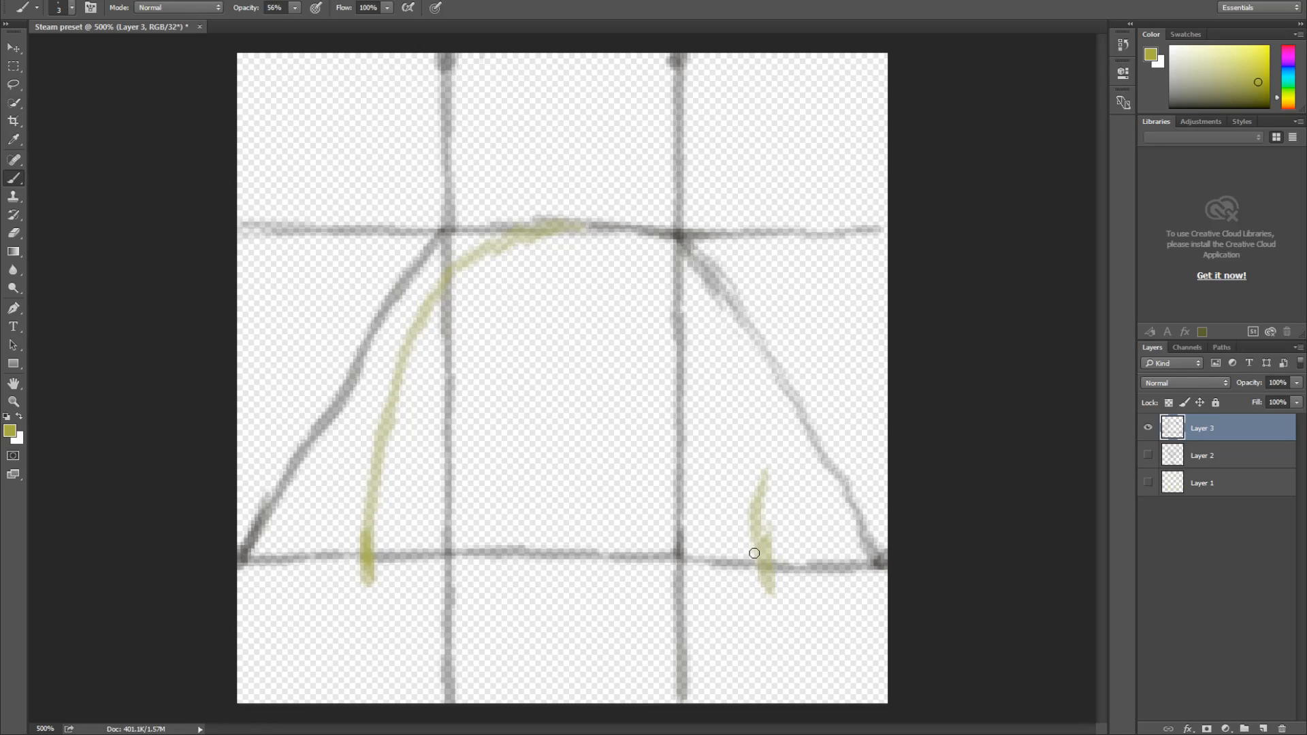
left_click_drag(751, 510, 751, 517)
mouse_move(592, 232)
left_mouse_down()
mouse_move(647, 248)
mouse_move(705, 326)
left_mouse_up()
mouse_move(654, 279)
left_mouse_down()
mouse_move(683, 302)
mouse_move(658, 269)
left_mouse_up()
mouse_move(694, 310)
left_mouse_down()
mouse_move(739, 398)
mouse_move(762, 550)
left_mouse_up()
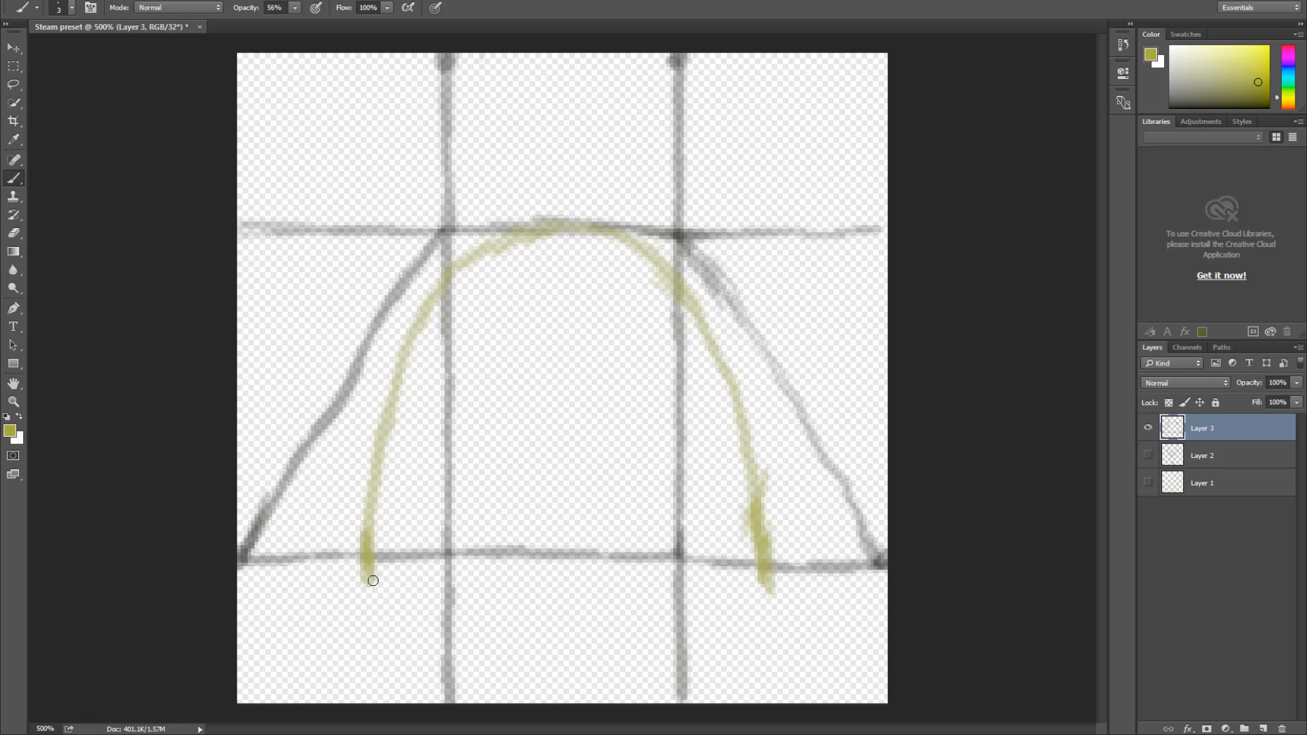
Close the arch with a straight base line and short inward diagonals, and paint a smaller inner arch between the vertical guides
left_click_drag(371, 580, 450, 521)
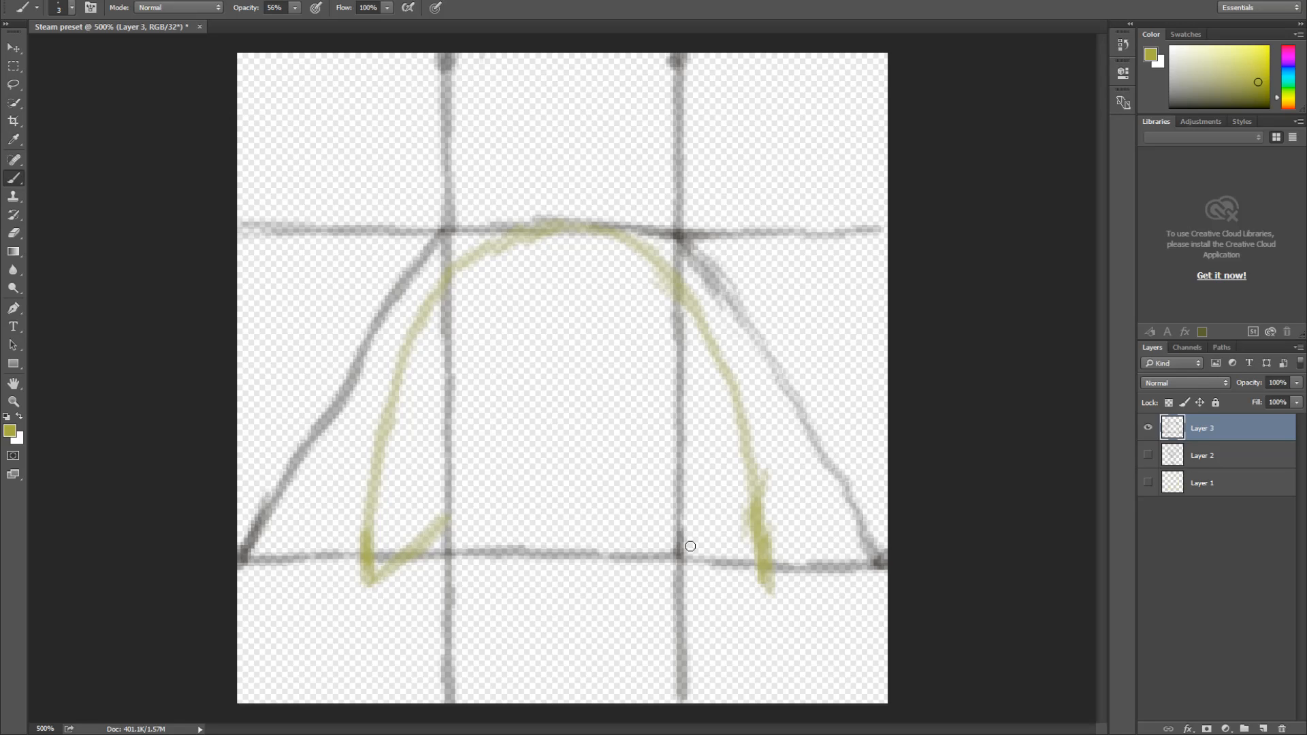
mouse_move(753, 574)
left_mouse_down()
mouse_move(725, 542)
mouse_move(740, 566)
mouse_move(692, 525)
left_mouse_up()
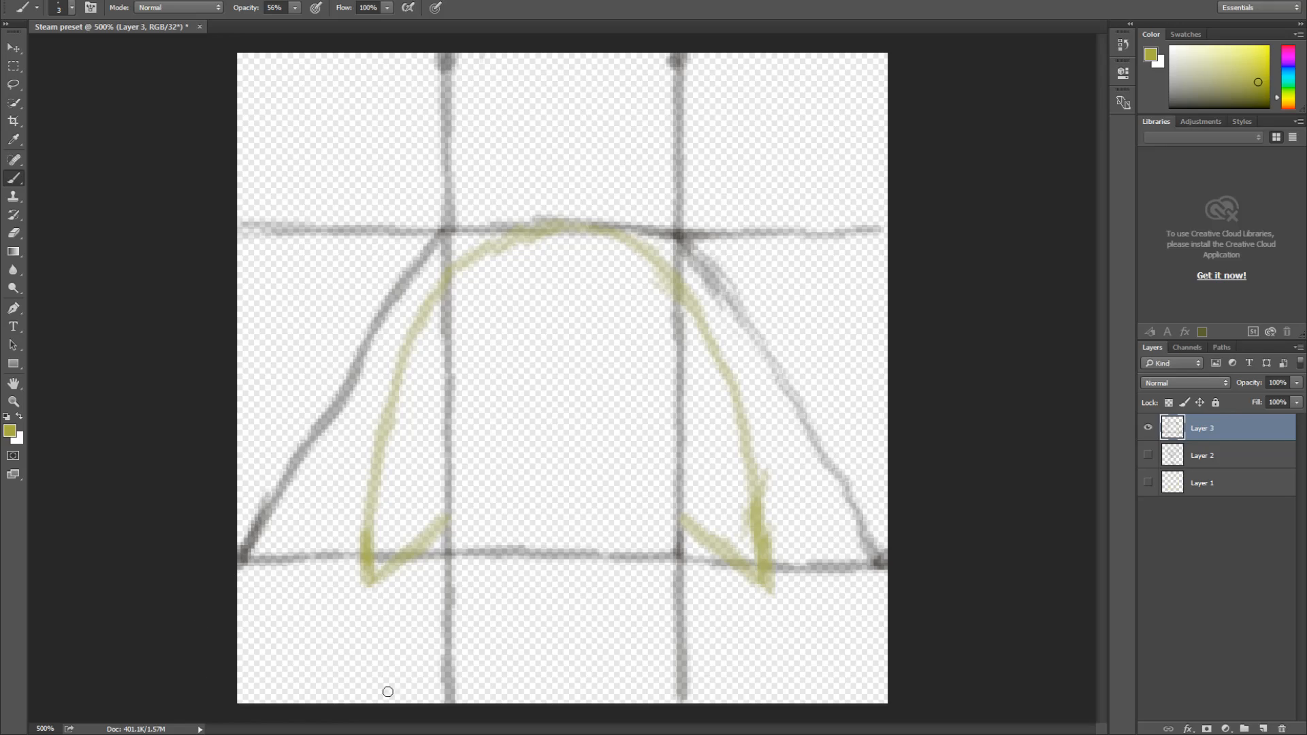
mouse_move(384, 589)
left_mouse_down()
mouse_move(370, 587)
mouse_move(771, 591)
left_mouse_up()
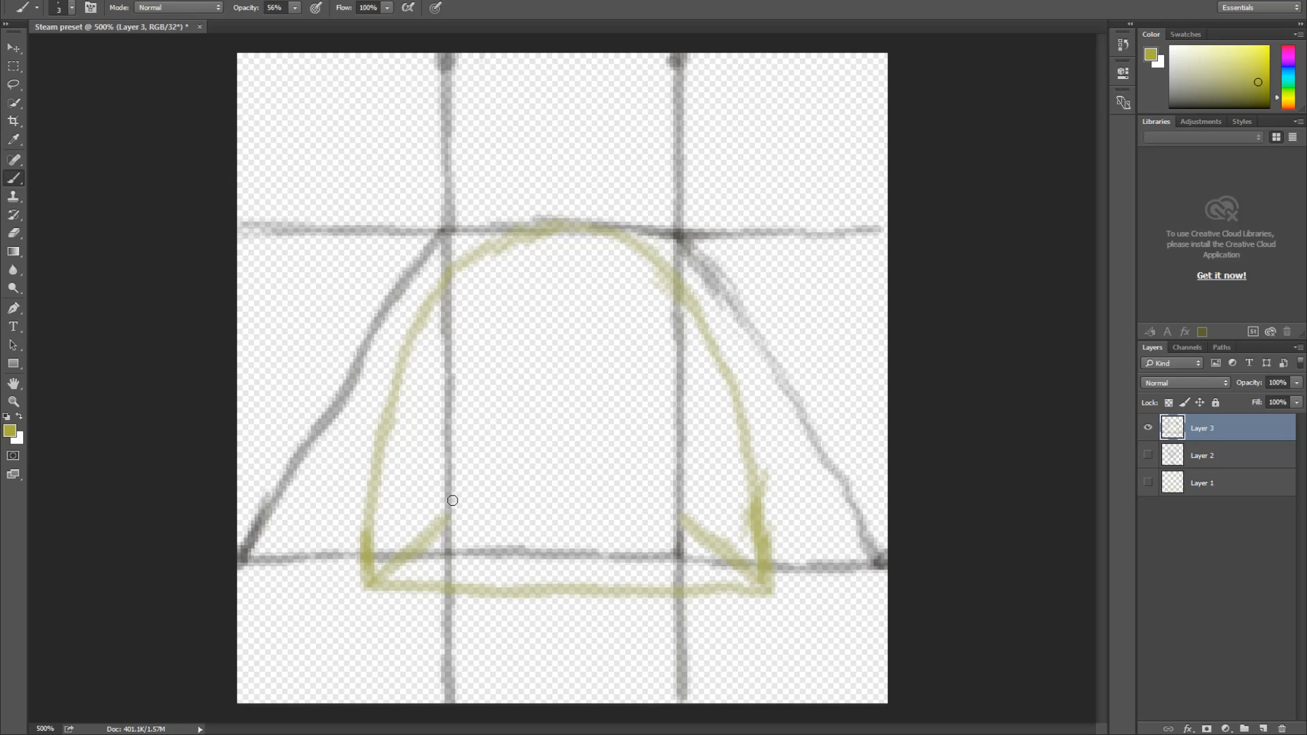
mouse_move(450, 494)
left_mouse_down()
mouse_move(473, 349)
mouse_move(538, 294)
mouse_move(586, 291)
mouse_move(651, 347)
mouse_move(672, 404)
mouse_move(683, 538)
mouse_move(662, 367)
mouse_move(613, 295)
mouse_move(596, 293)
left_mouse_up()
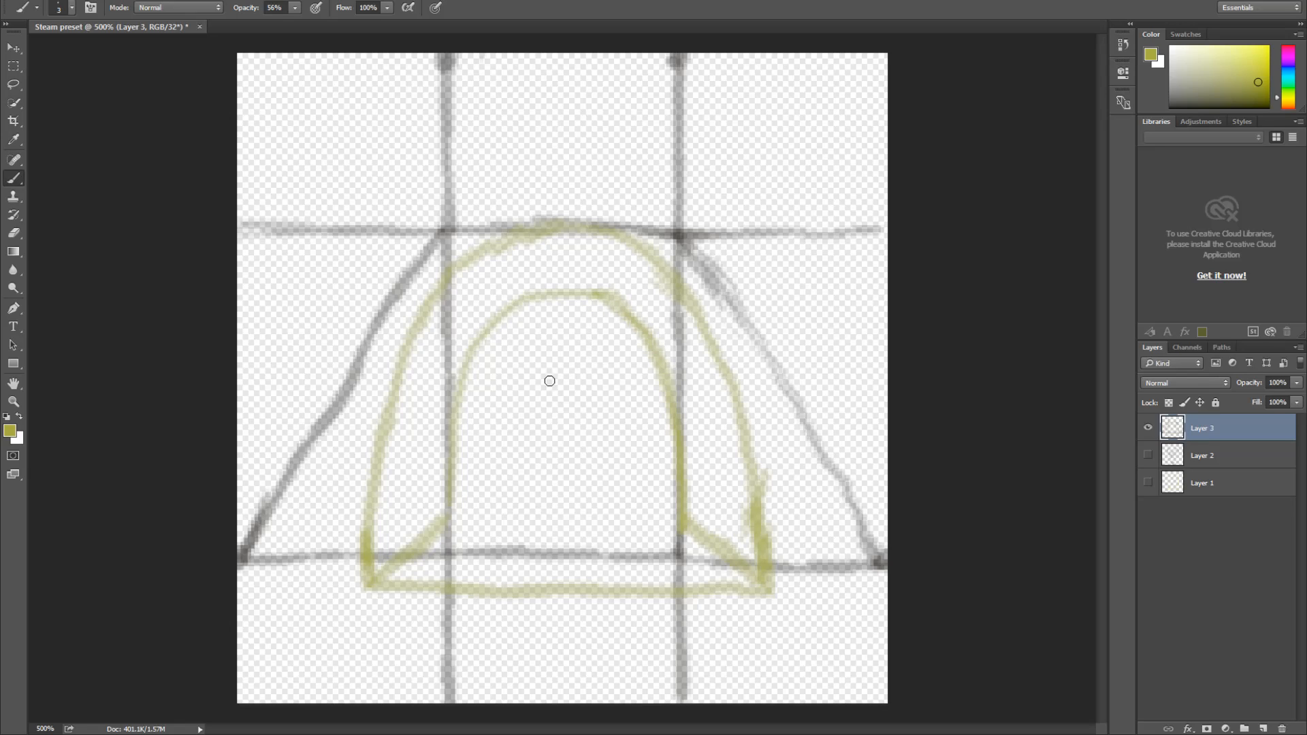
Try painting a small starburst in the middle of the inner arch
mouse_move(543, 376)
left_mouse_down()
mouse_move(561, 441)
mouse_move(551, 368)
mouse_move(597, 433)
mouse_move(529, 394)
mouse_move(594, 445)
left_mouse_up()
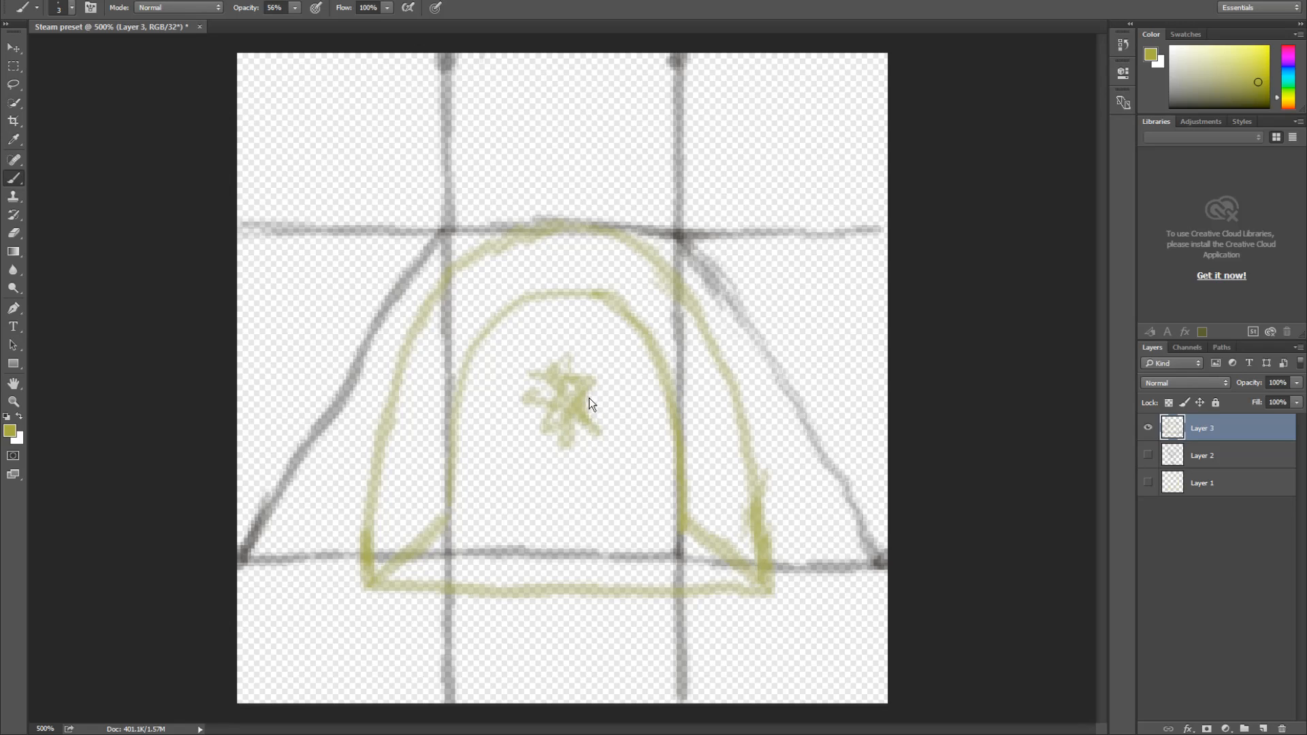
key("ctrl+alt+z")
key("ctrl+alt+z")
key("ctrl+alt+z")
key("ctrl+alt+z")
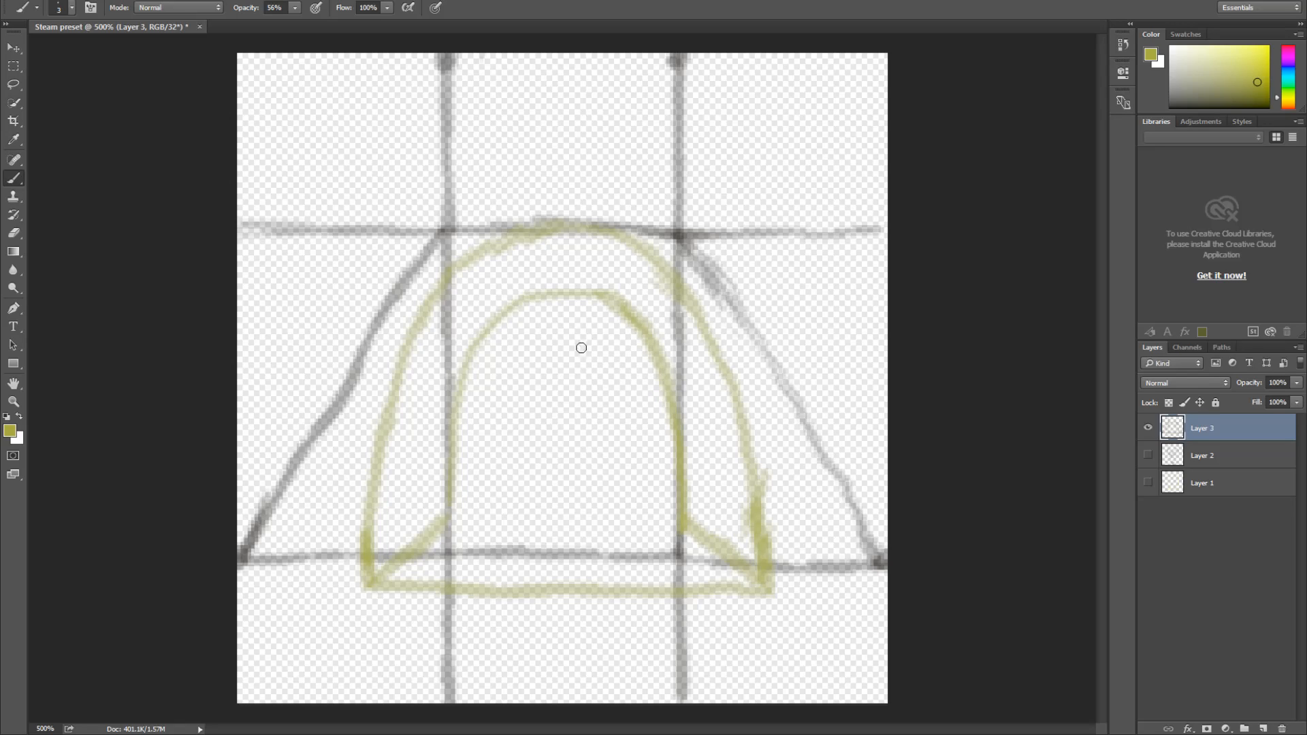
Paint a horizontal olive line joining the two lower ends of the inner arch
left_click_drag(468, 520, 662, 518)
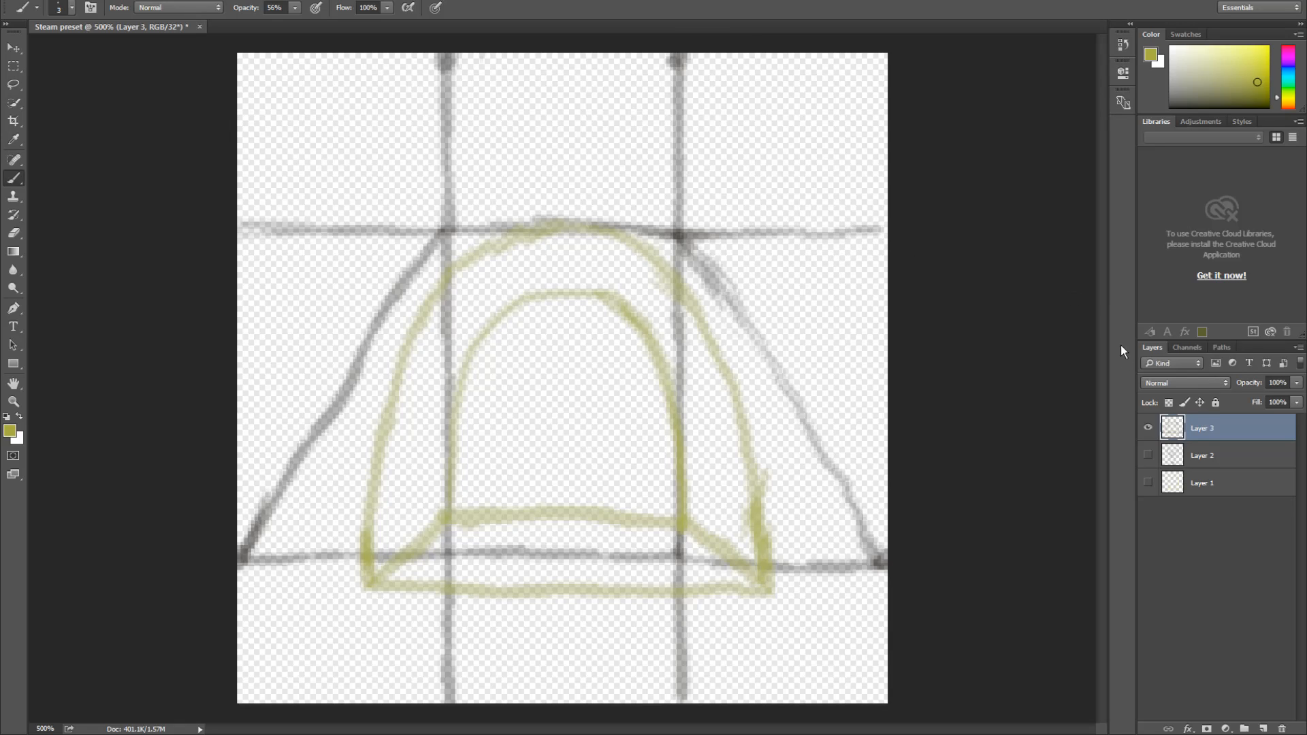
Add a new layer above the arch sketch and set the brush colour to a near-black blue
left_click(1263, 728)
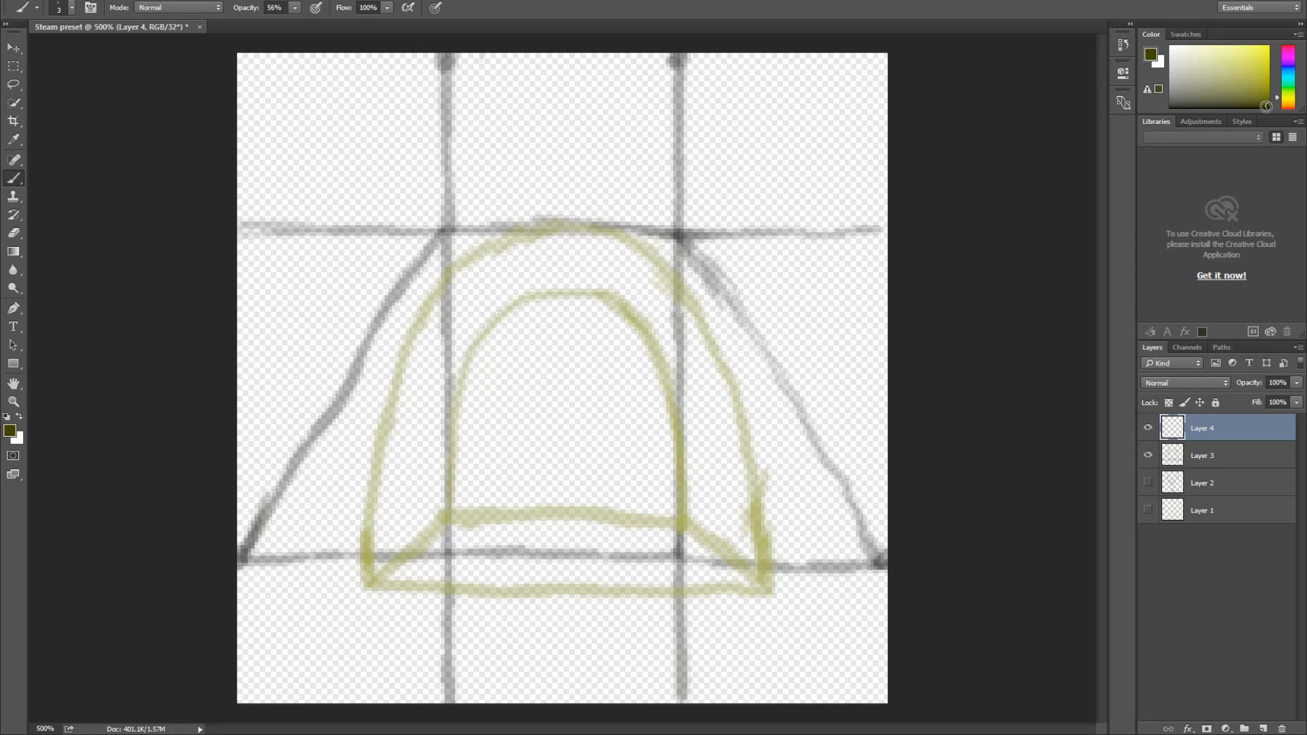
left_click_drag(1292, 97, 1287, 113)
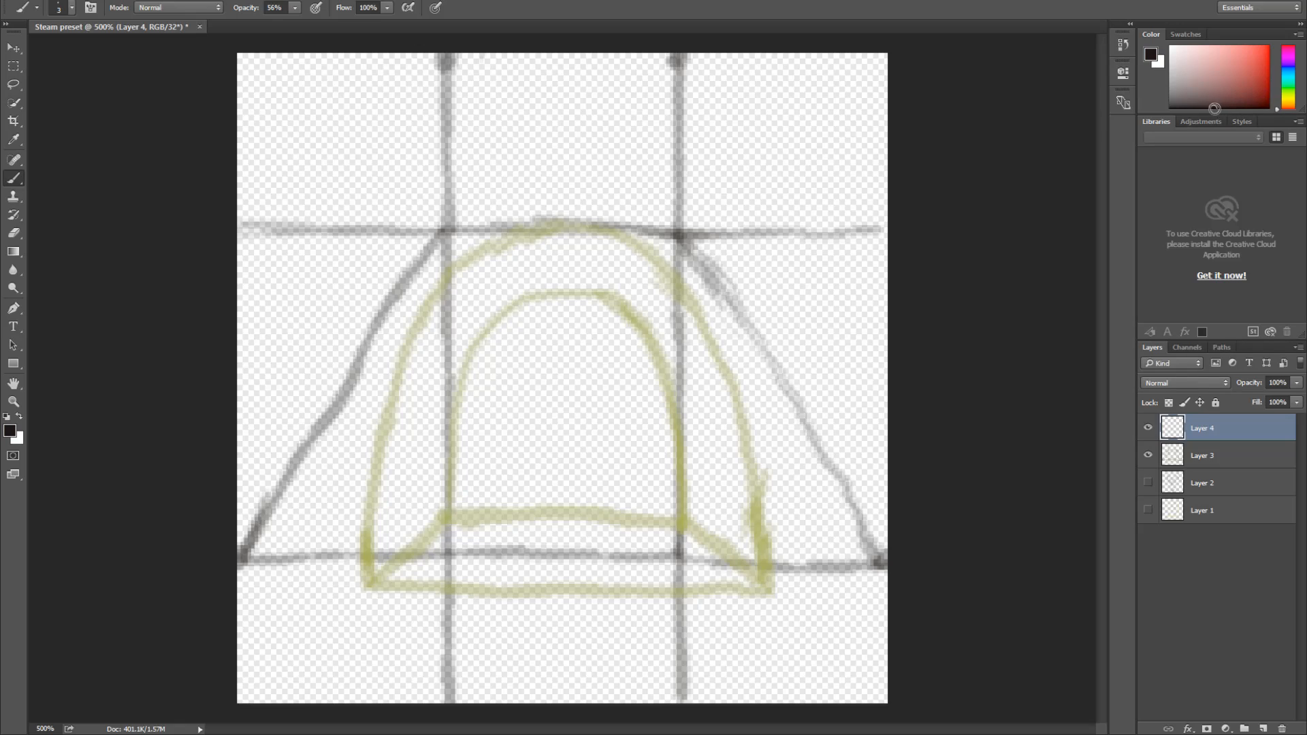
left_click(1284, 81)
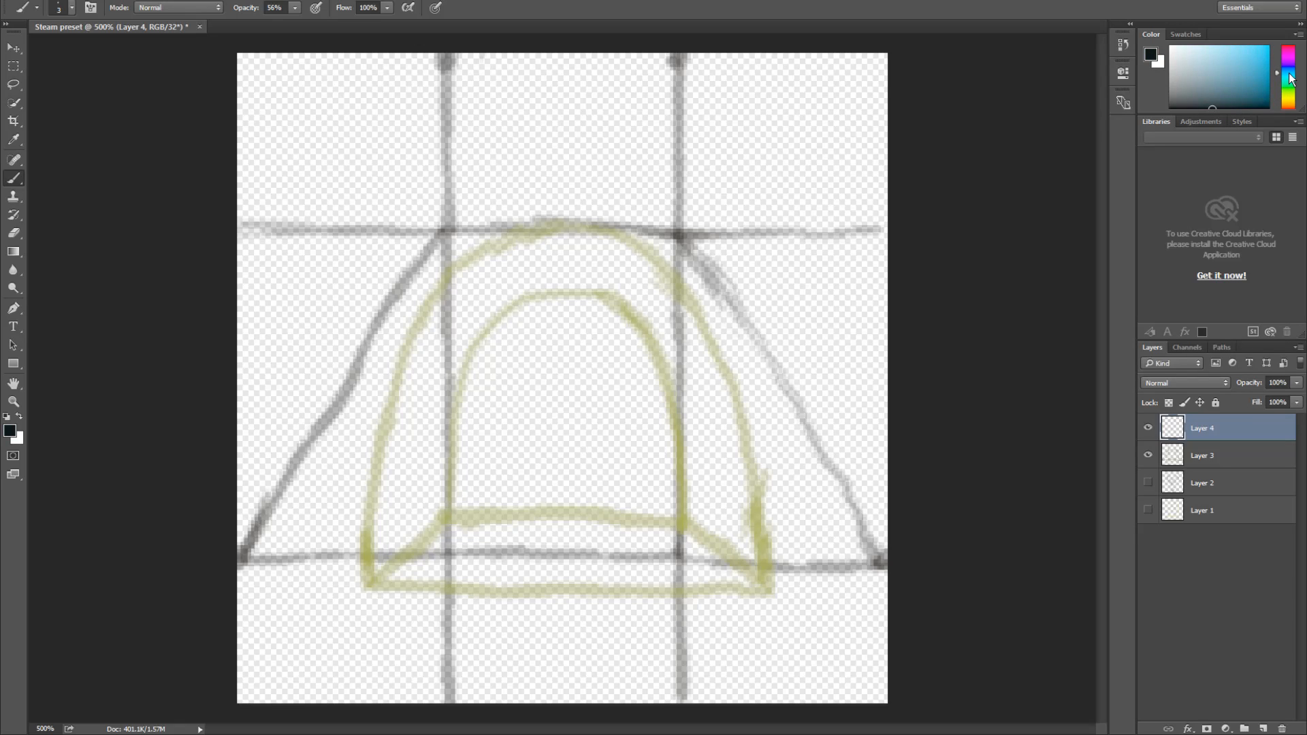
left_click_drag(1288, 74, 1288, 66)
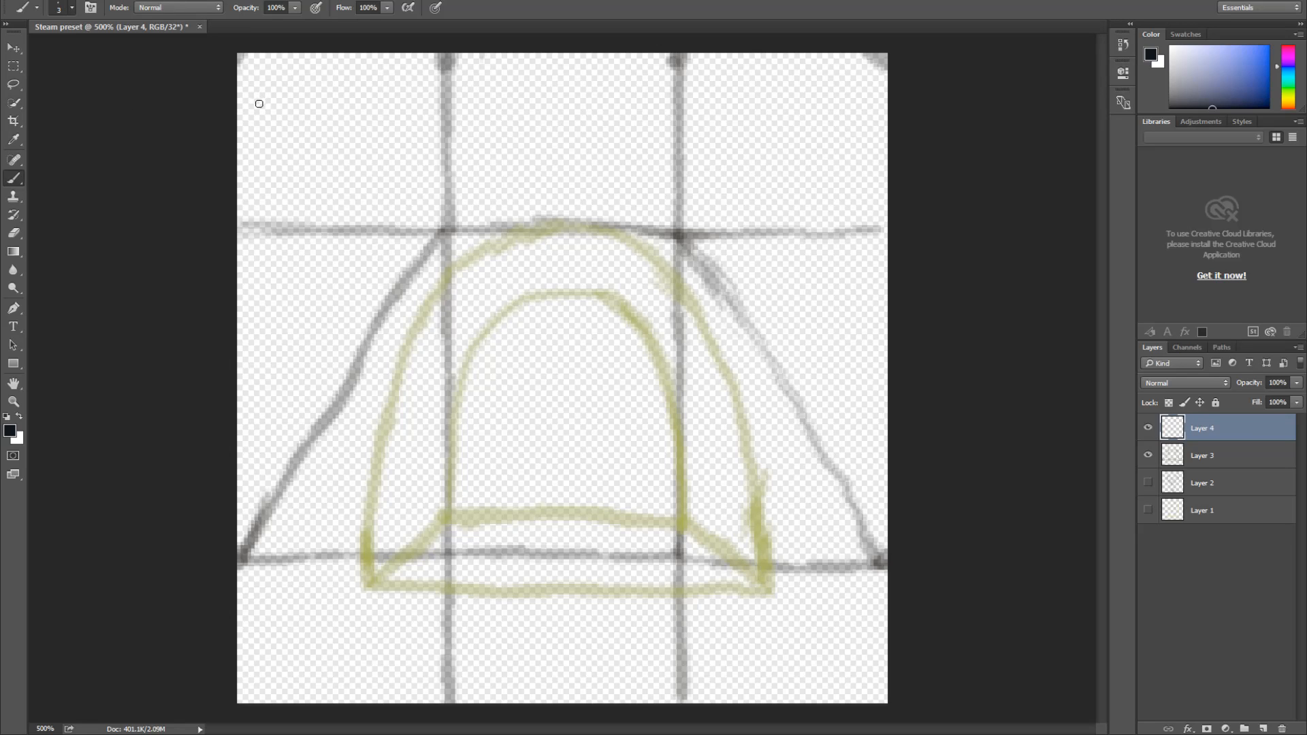
Paint the area above and on both sides of the arch near-black with a large soft brush at 100% opacity
left_click_drag(109, 55, 141, 55)
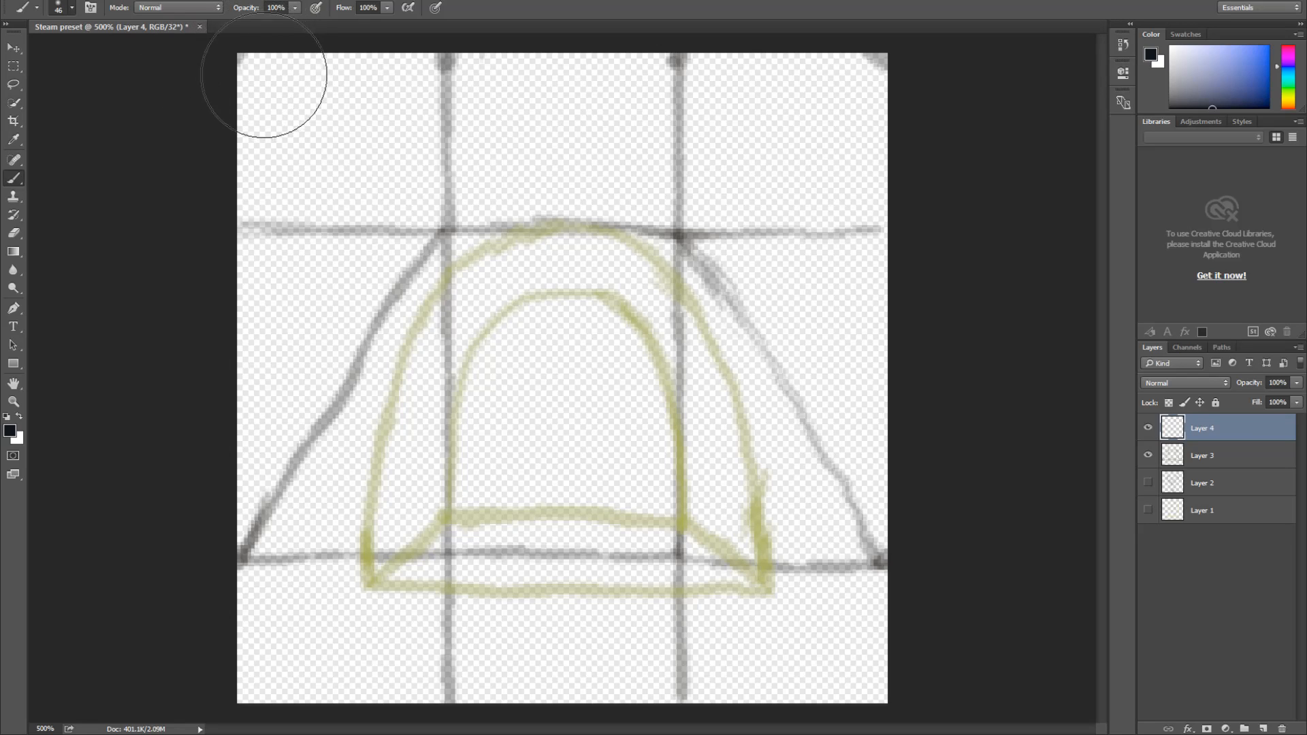
mouse_move(286, 96)
left_mouse_down()
mouse_move(248, 90)
mouse_move(274, 85)
mouse_move(258, 74)
mouse_move(219, 120)
mouse_move(262, 95)
mouse_move(219, 213)
mouse_move(258, 152)
mouse_move(222, 272)
mouse_move(267, 172)
mouse_move(235, 303)
mouse_move(278, 183)
mouse_move(242, 328)
mouse_move(291, 175)
mouse_move(244, 384)
mouse_move(281, 275)
mouse_move(244, 451)
mouse_move(267, 408)
mouse_move(285, 305)
mouse_move(279, 354)
mouse_move(404, 138)
mouse_move(358, 227)
mouse_move(534, 60)
mouse_move(450, 110)
mouse_move(629, 63)
mouse_move(528, 98)
mouse_move(722, 96)
mouse_move(533, 96)
mouse_move(587, 84)
mouse_move(700, 70)
mouse_move(398, 144)
mouse_move(470, 78)
mouse_move(301, 174)
mouse_move(303, 122)
mouse_move(359, 67)
left_mouse_up()
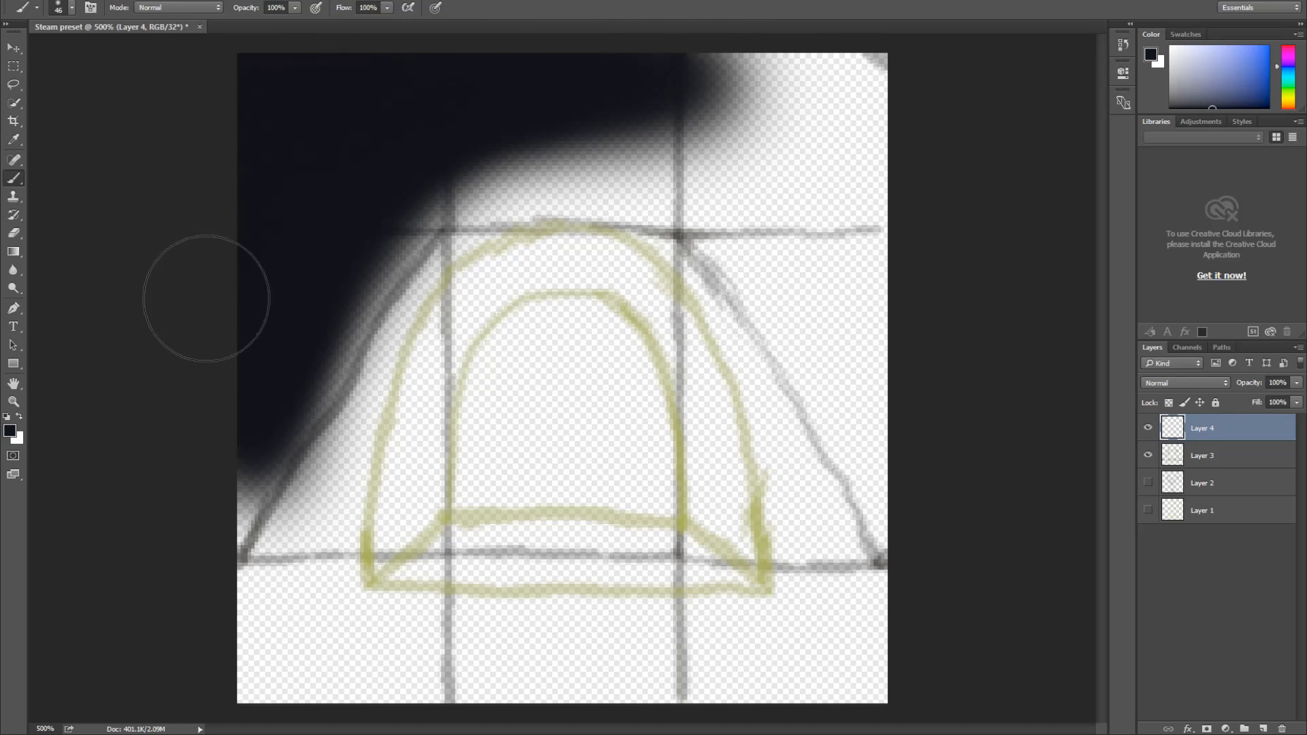
mouse_move(226, 330)
left_mouse_down()
mouse_move(200, 420)
mouse_move(192, 592)
mouse_move(190, 474)
mouse_move(189, 564)
left_mouse_up()
mouse_move(540, 105)
left_mouse_down()
mouse_move(758, 76)
mouse_move(722, 92)
mouse_move(782, 87)
mouse_move(897, 127)
mouse_move(814, 69)
mouse_move(900, 140)
mouse_move(835, 104)
mouse_move(765, 87)
mouse_move(844, 132)
mouse_move(731, 110)
mouse_move(790, 140)
mouse_move(678, 109)
mouse_move(702, 100)
mouse_move(615, 89)
mouse_move(772, 114)
mouse_move(830, 138)
mouse_move(753, 117)
mouse_move(856, 213)
mouse_move(848, 220)
mouse_move(835, 196)
mouse_move(902, 291)
mouse_move(900, 334)
mouse_move(865, 268)
mouse_move(877, 345)
mouse_move(923, 429)
mouse_move(909, 532)
mouse_move(909, 579)
mouse_move(926, 586)
mouse_move(929, 554)
mouse_move(874, 435)
mouse_move(885, 446)
mouse_move(877, 358)
mouse_move(775, 175)
mouse_move(796, 178)
mouse_move(850, 281)
mouse_move(871, 405)
mouse_move(851, 377)
mouse_move(853, 394)
mouse_move(830, 296)
mouse_move(786, 246)
mouse_move(745, 135)
mouse_move(776, 166)
mouse_move(707, 145)
left_mouse_up()
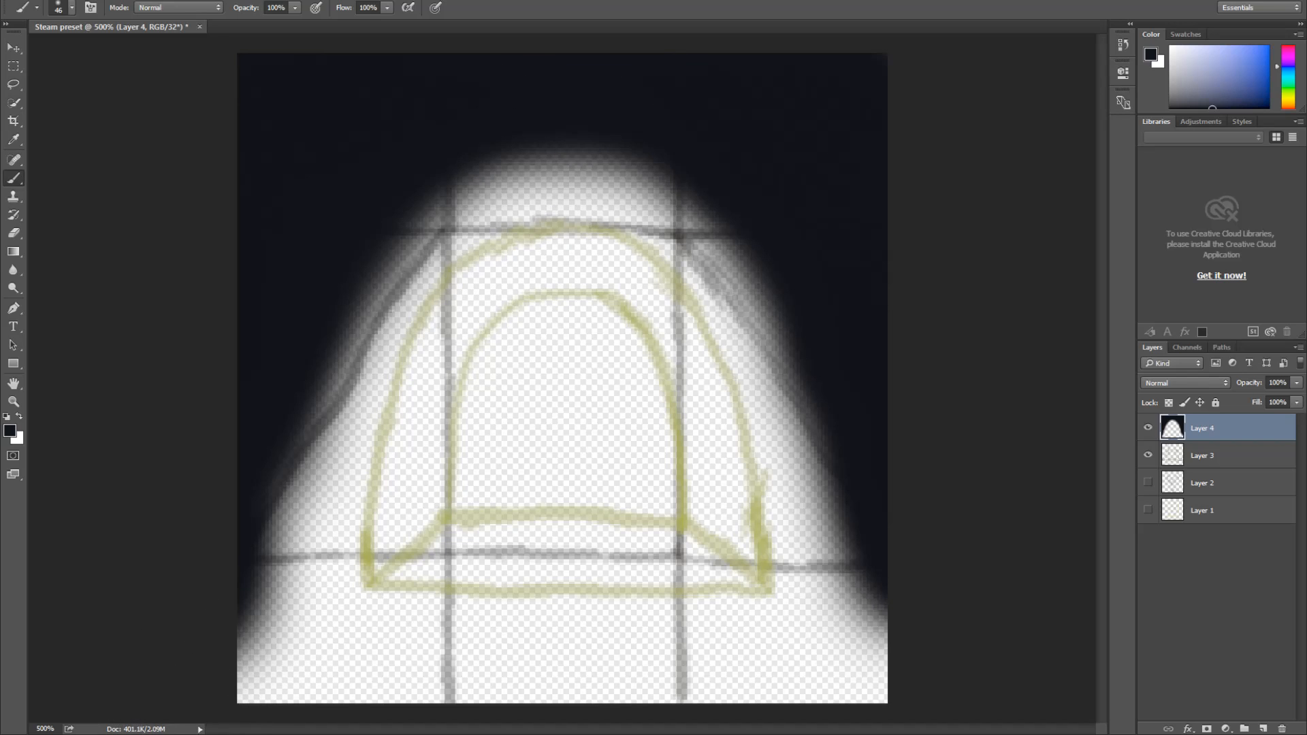
Paint the near-black border along the canvas's lower edge and round off its lower left corner
mouse_move(251, 676)
left_mouse_down()
mouse_move(262, 687)
mouse_move(283, 674)
mouse_move(312, 688)
mouse_move(490, 684)
mouse_move(529, 700)
mouse_move(598, 665)
mouse_move(379, 689)
mouse_move(504, 699)
left_mouse_up()
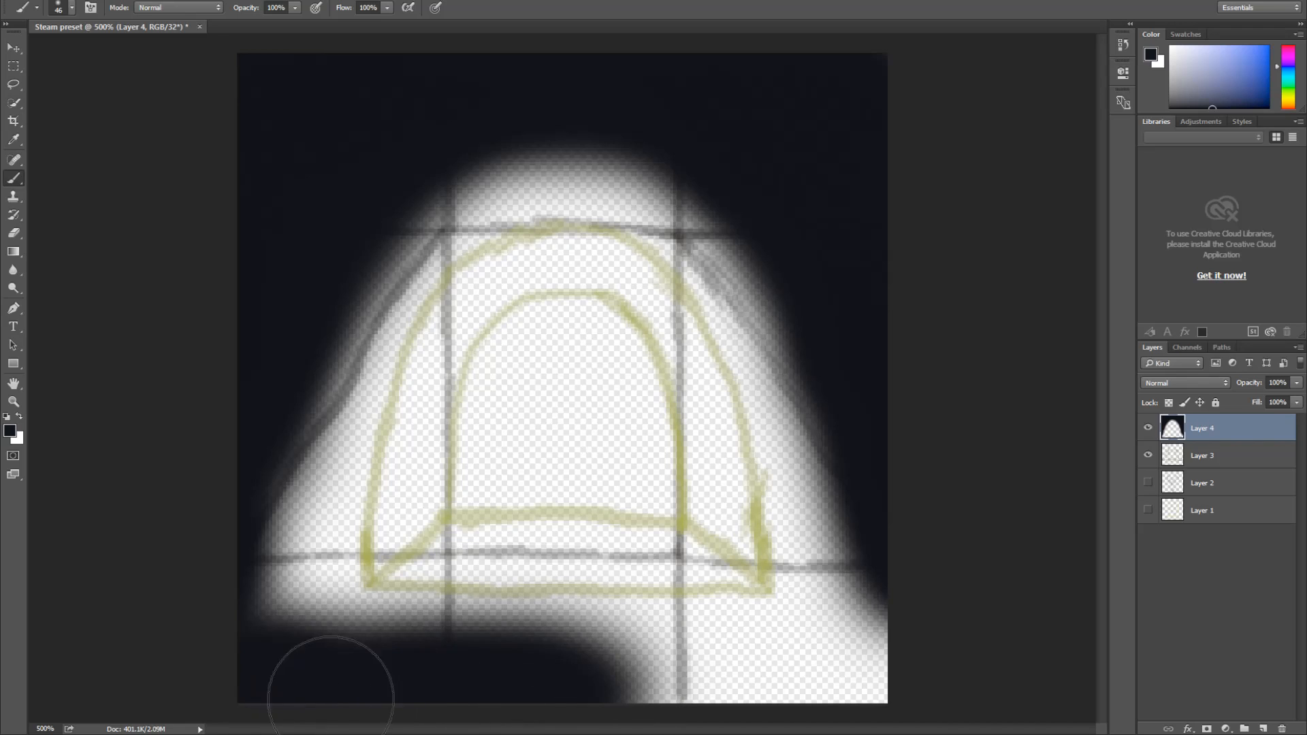
mouse_move(599, 705)
left_mouse_down()
mouse_move(676, 711)
mouse_move(651, 708)
mouse_move(828, 701)
mouse_move(600, 694)
mouse_move(841, 701)
mouse_move(814, 688)
mouse_move(894, 682)
mouse_move(946, 602)
mouse_move(928, 604)
mouse_move(947, 629)
left_mouse_up()
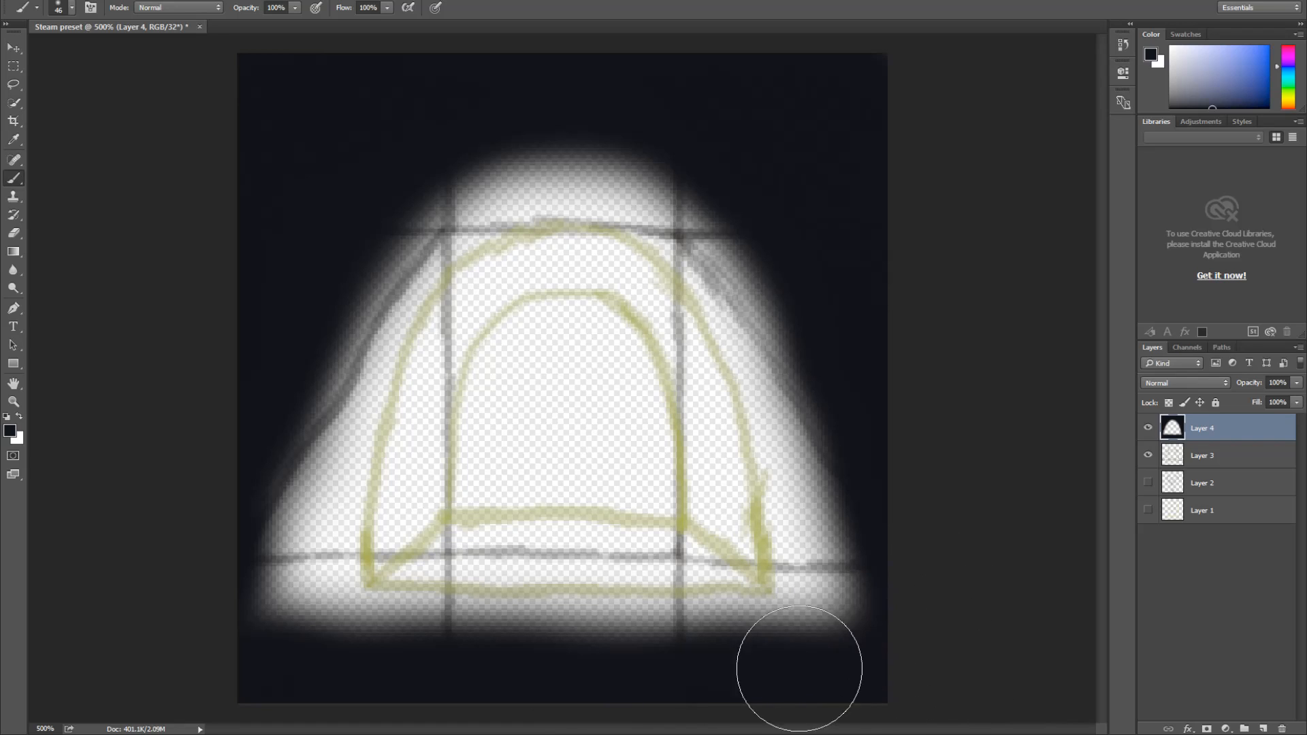
mouse_move(228, 631)
left_mouse_down()
mouse_move(193, 595)
mouse_move(232, 650)
mouse_move(213, 632)
mouse_move(206, 567)
mouse_move(192, 592)
mouse_move(230, 450)
mouse_move(189, 547)
mouse_move(180, 650)
left_mouse_up()
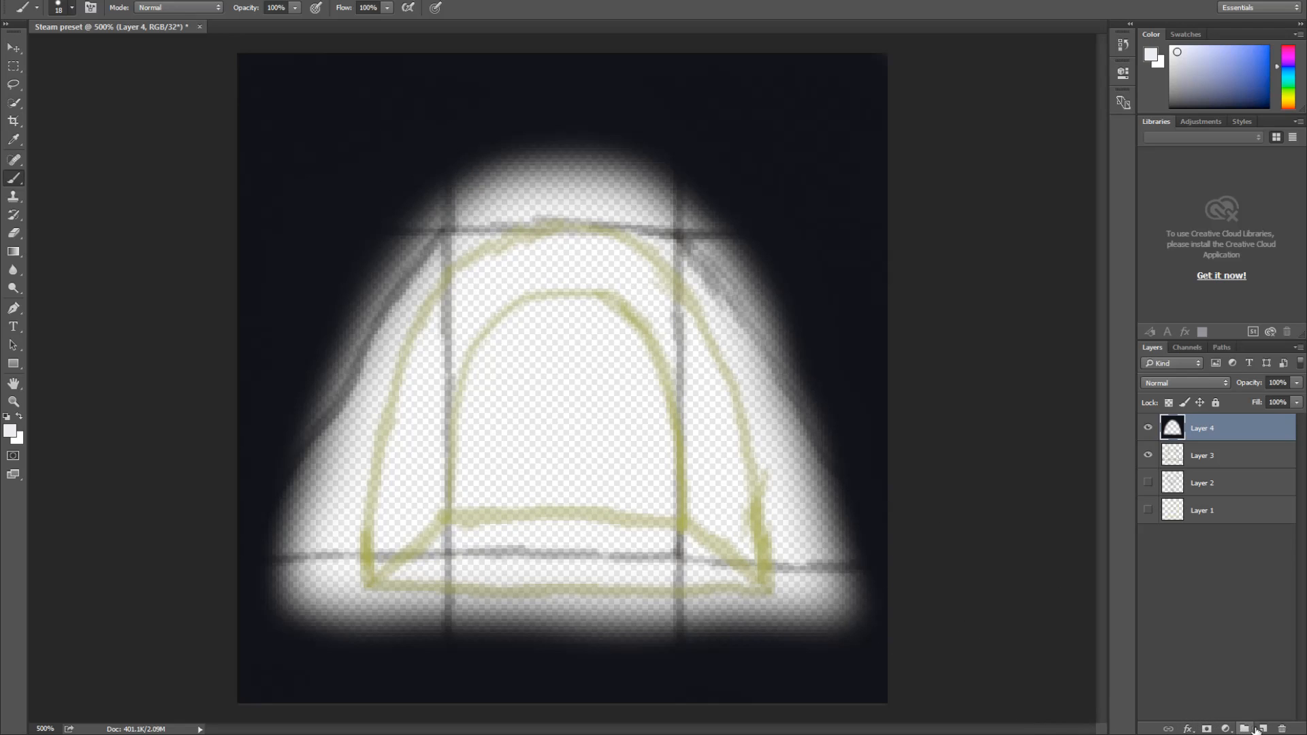
Add a new layer and block in the arch's floor in slate grey with a size 18 brush
left_click(1263, 728)
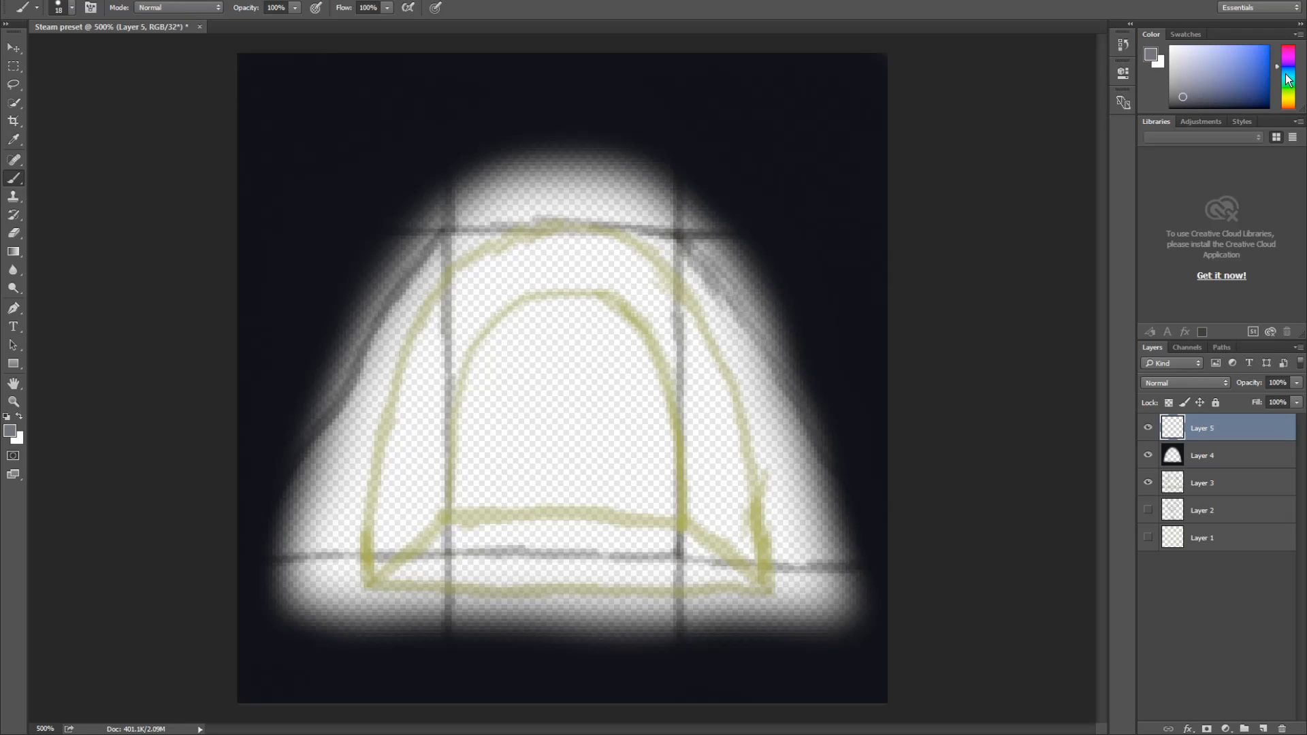
left_click(1285, 73)
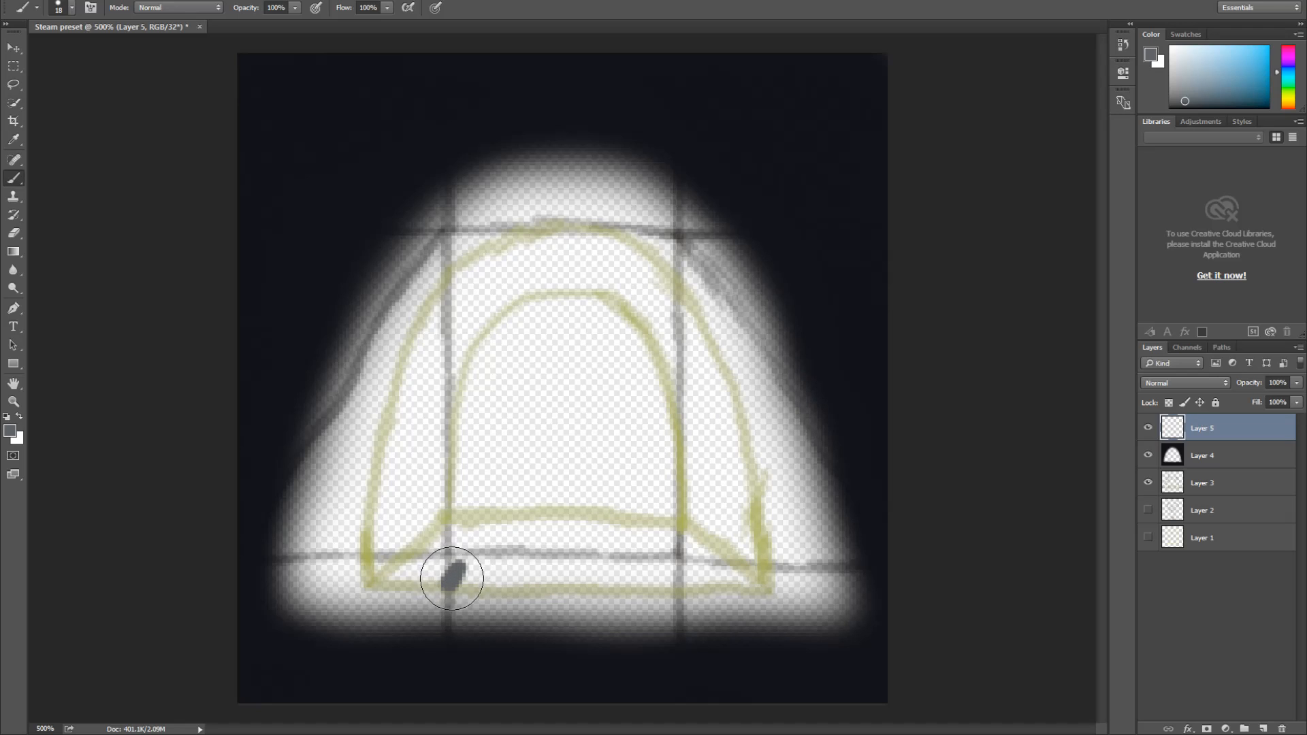
mouse_move(455, 558)
left_mouse_down()
mouse_move(479, 522)
mouse_move(443, 578)
mouse_move(465, 526)
mouse_move(446, 567)
mouse_move(460, 526)
mouse_move(423, 564)
mouse_move(448, 532)
left_mouse_up()
mouse_move(416, 576)
left_mouse_down()
mouse_move(441, 542)
mouse_move(362, 639)
mouse_move(418, 572)
mouse_move(397, 605)
mouse_move(462, 572)
mouse_move(478, 541)
mouse_move(459, 529)
mouse_move(530, 513)
mouse_move(662, 517)
mouse_move(731, 584)
mouse_move(684, 553)
mouse_move(721, 583)
mouse_move(685, 534)
mouse_move(728, 591)
mouse_move(697, 561)
mouse_move(758, 602)
mouse_move(684, 537)
left_mouse_up()
mouse_move(527, 524)
left_mouse_down()
mouse_move(480, 561)
mouse_move(493, 558)
mouse_move(485, 614)
mouse_move(502, 610)
mouse_move(538, 543)
mouse_move(541, 566)
mouse_move(561, 575)
mouse_move(564, 631)
mouse_move(635, 578)
mouse_move(683, 593)
mouse_move(715, 625)
mouse_move(720, 617)
mouse_move(565, 643)
mouse_move(393, 644)
mouse_move(366, 665)
mouse_move(403, 614)
left_mouse_up()
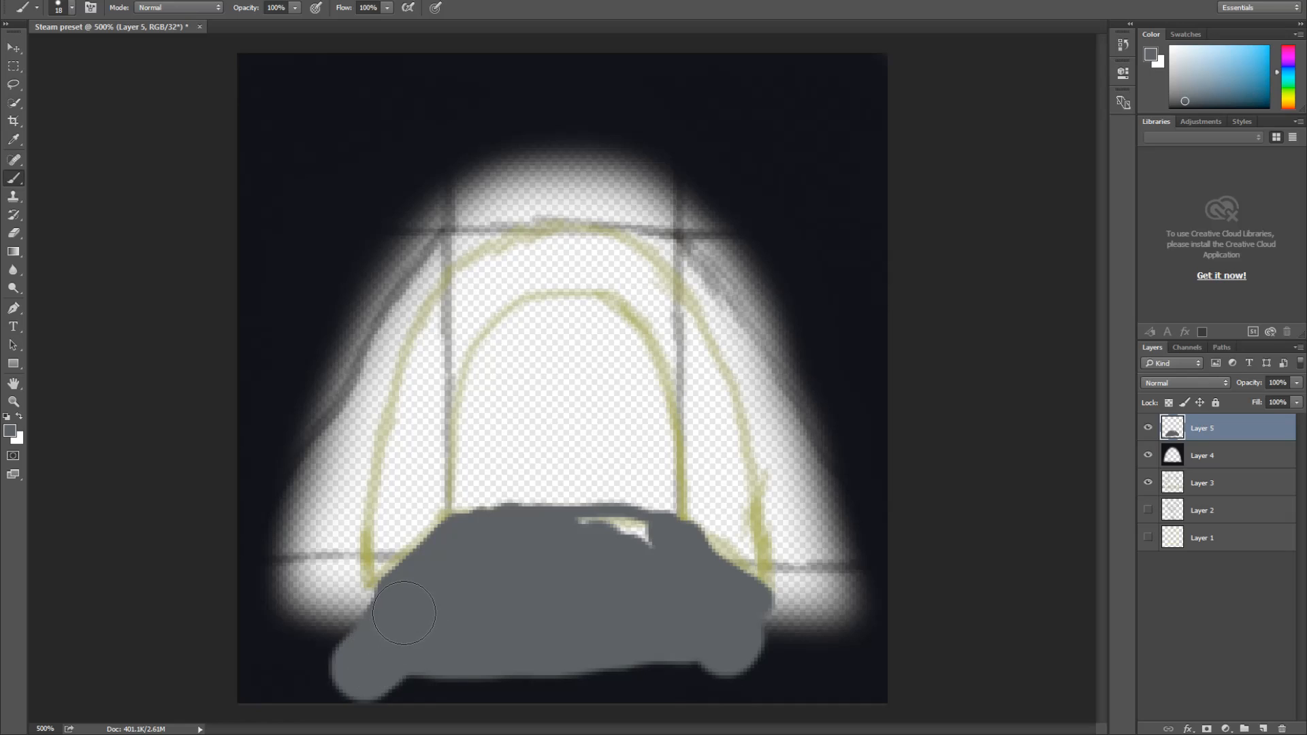
Widen the grey floor down to the canvas's lower edge and fill the gap near its upper edge
left_click_drag(366, 671, 376, 653)
mouse_move(613, 615)
left_mouse_down()
mouse_move(766, 686)
mouse_move(722, 650)
mouse_move(770, 686)
mouse_move(697, 636)
mouse_move(748, 676)
mouse_move(722, 630)
mouse_move(742, 632)
mouse_move(726, 604)
mouse_move(809, 699)
mouse_move(729, 654)
mouse_move(715, 712)
mouse_move(641, 695)
mouse_move(601, 716)
mouse_move(533, 684)
mouse_move(403, 700)
left_mouse_up()
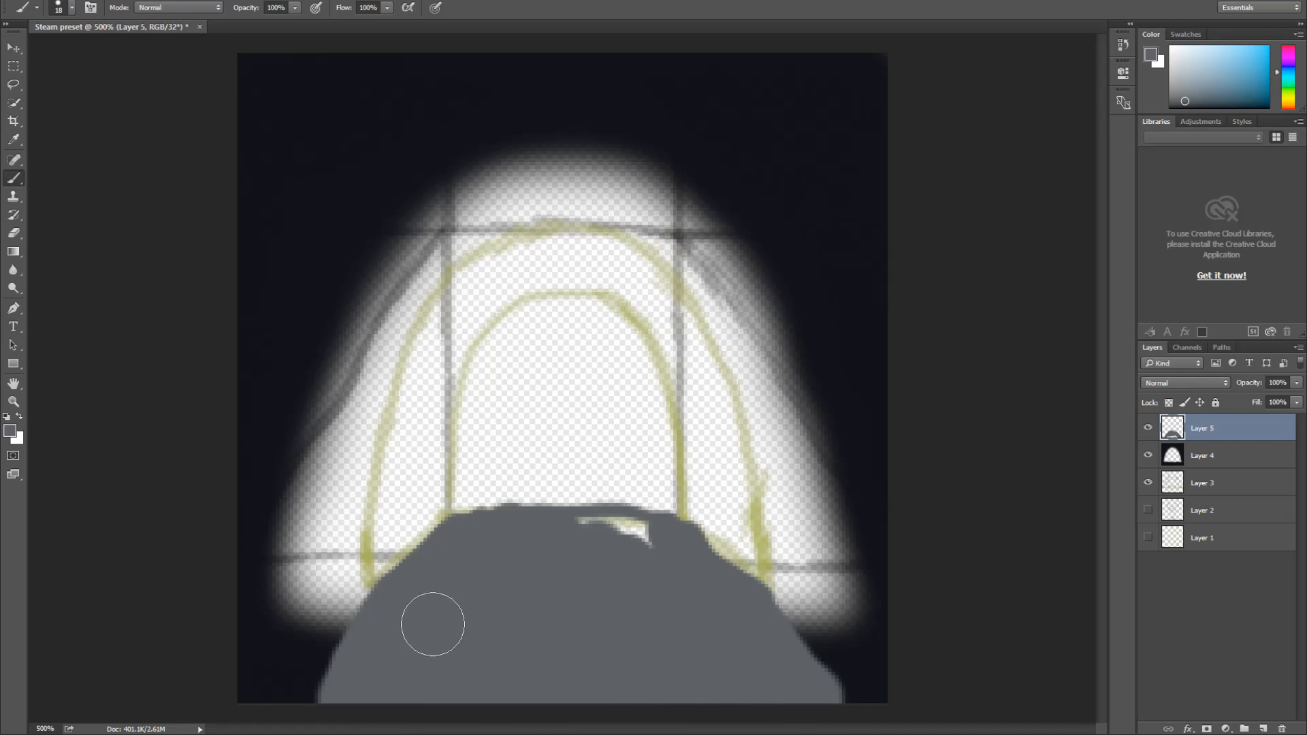
left_click_drag(575, 558, 635, 545)
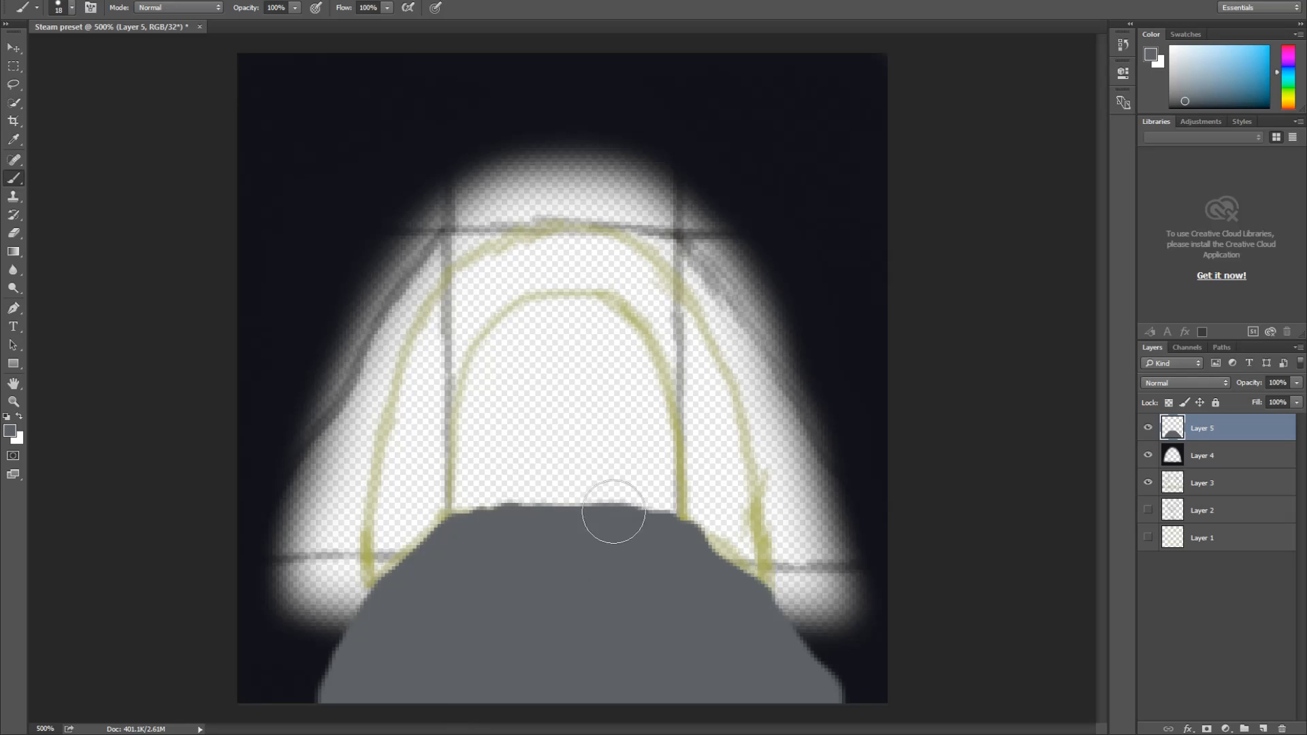
Erase the overhang on the grey floor's right edge and repaint it as a clean diagonal
key("e")
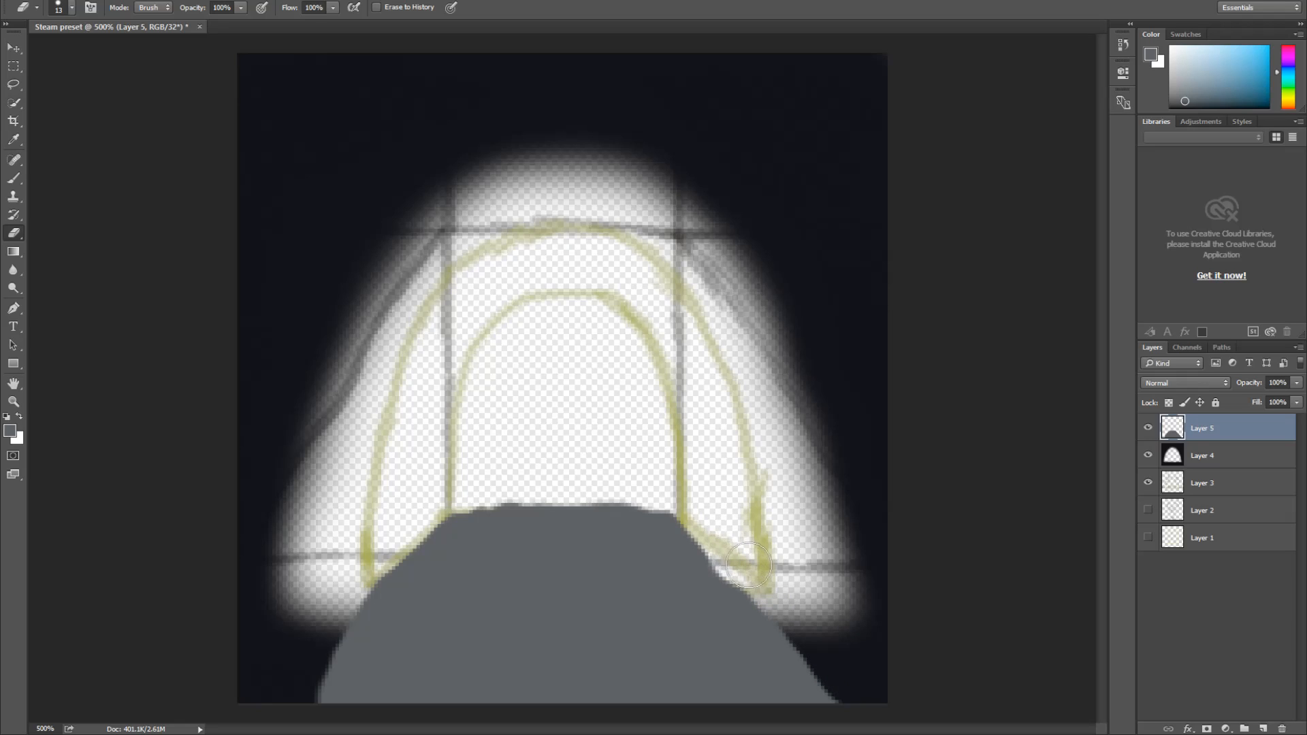
left_click_drag(776, 607, 841, 684)
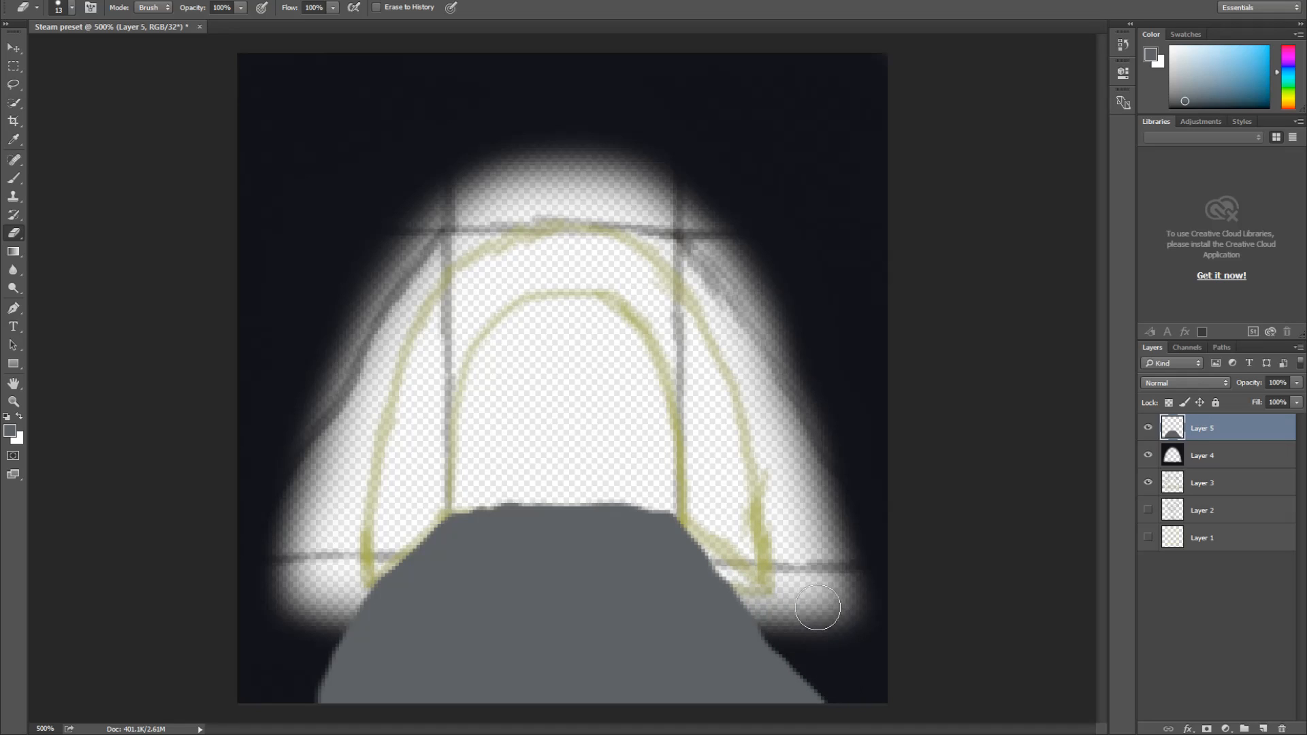
key("b")
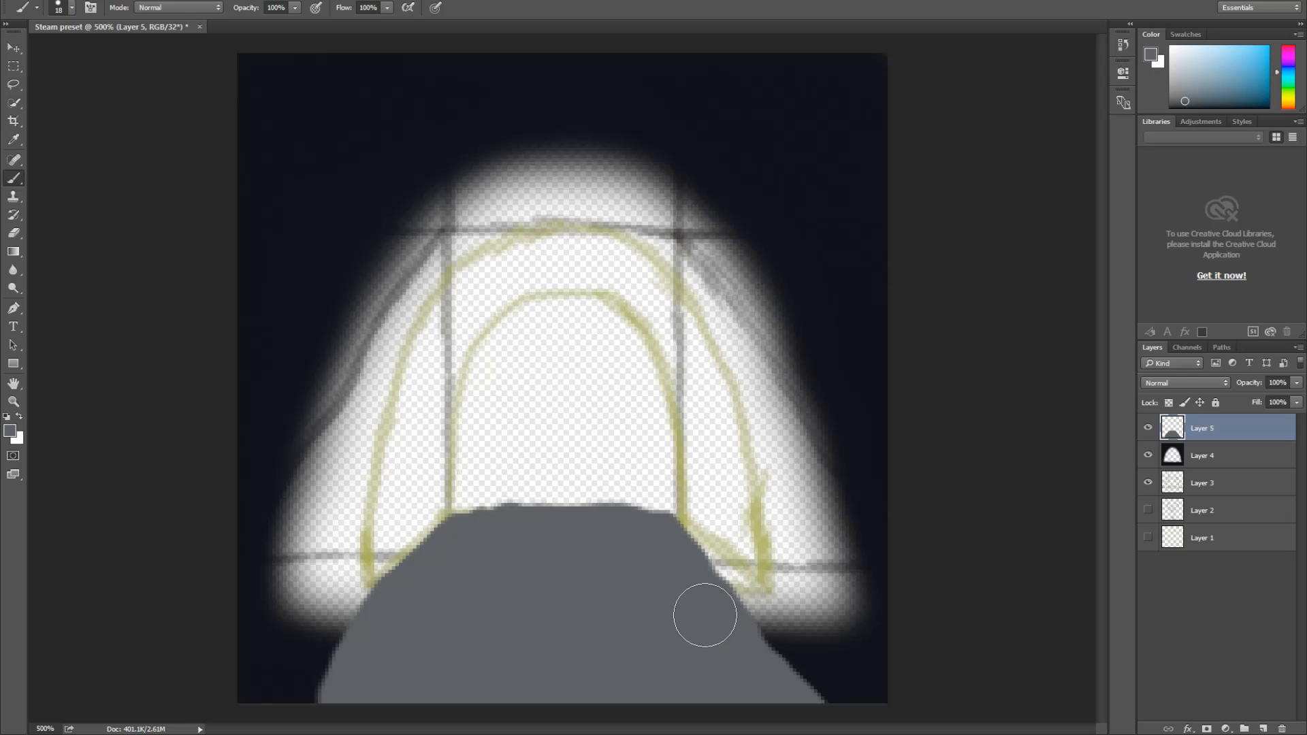
mouse_move(723, 641)
left_mouse_down()
mouse_move(803, 712)
mouse_move(678, 571)
left_mouse_up()
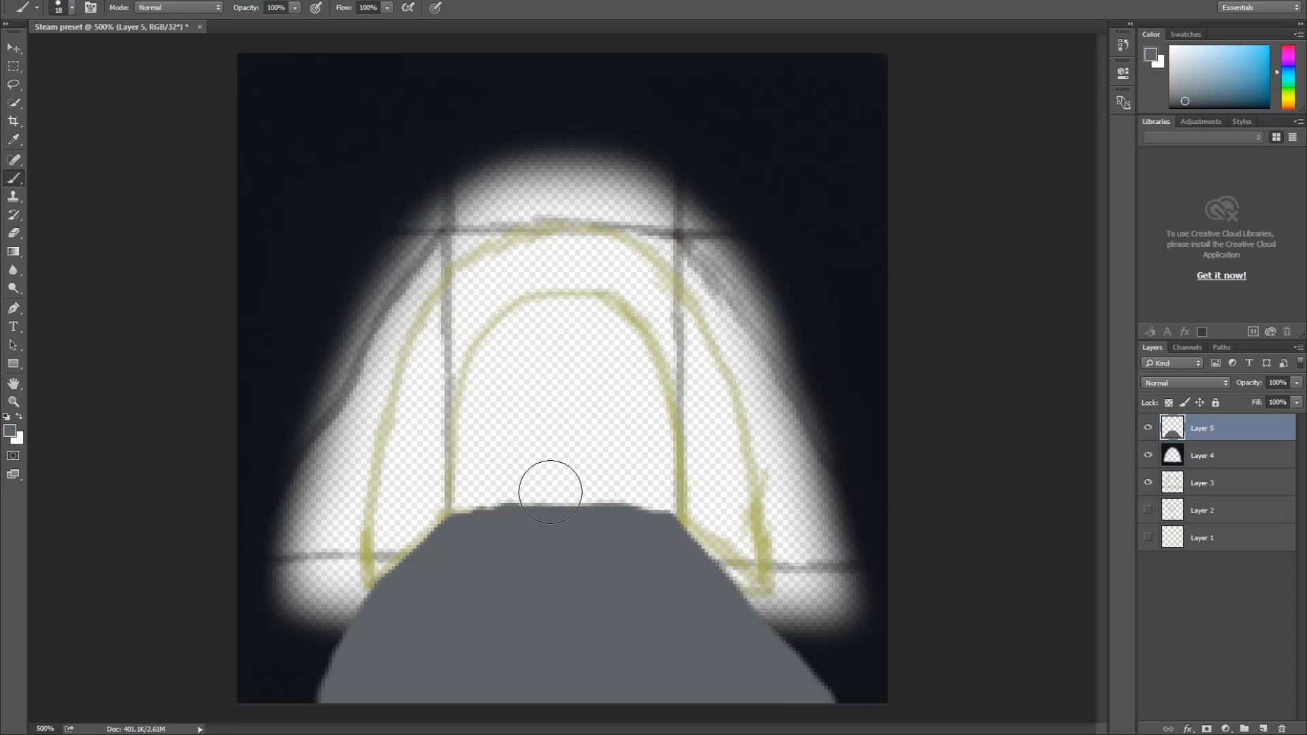
Extend the grey floor upward into a tapering path with a rounded tip inside the inner arch, trimming its right side
mouse_move(501, 524)
left_mouse_down()
mouse_move(521, 455)
mouse_move(568, 415)
mouse_move(556, 426)
mouse_move(563, 417)
mouse_move(648, 505)
mouse_move(637, 498)
left_mouse_up()
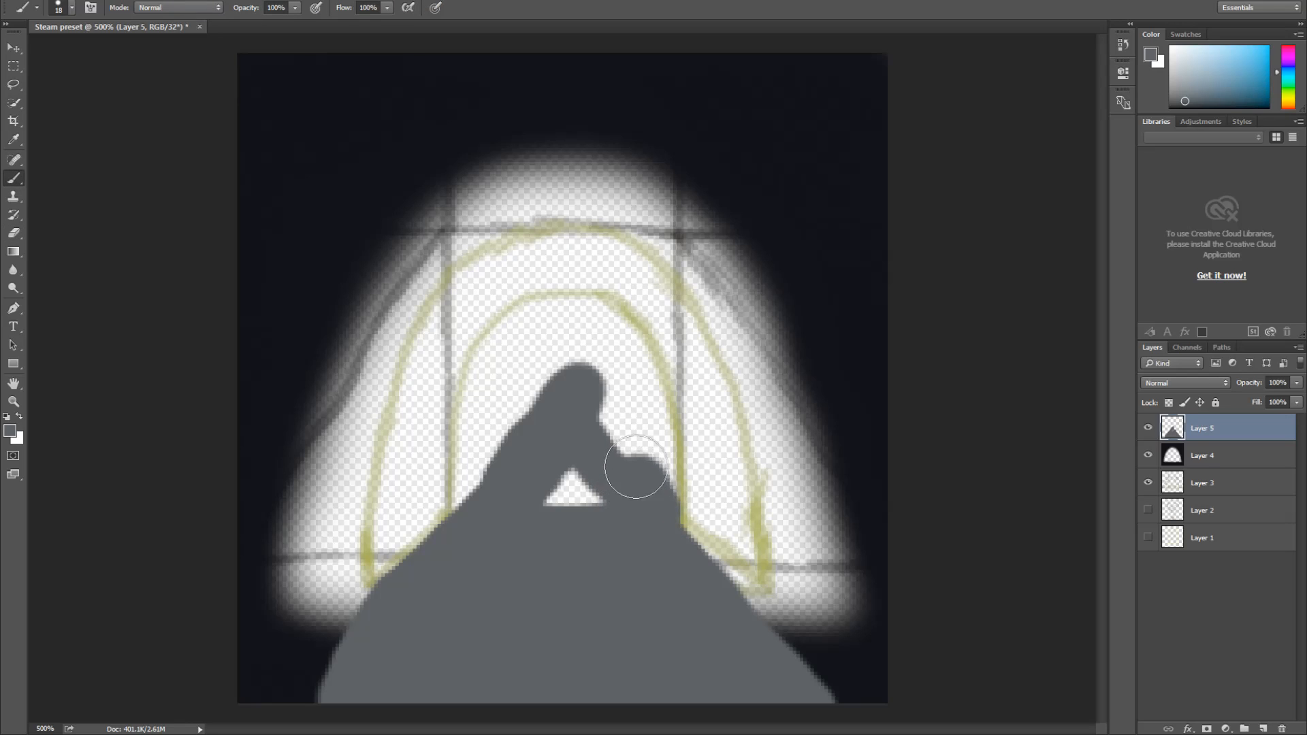
key("e")
mouse_move(639, 439)
left_mouse_down()
mouse_move(664, 502)
mouse_move(653, 497)
left_mouse_up()
key("b")
mouse_move(641, 543)
left_mouse_down()
mouse_move(636, 525)
mouse_move(647, 531)
mouse_move(577, 400)
mouse_move(548, 394)
mouse_move(513, 483)
mouse_move(544, 527)
mouse_move(589, 540)
left_mouse_up()
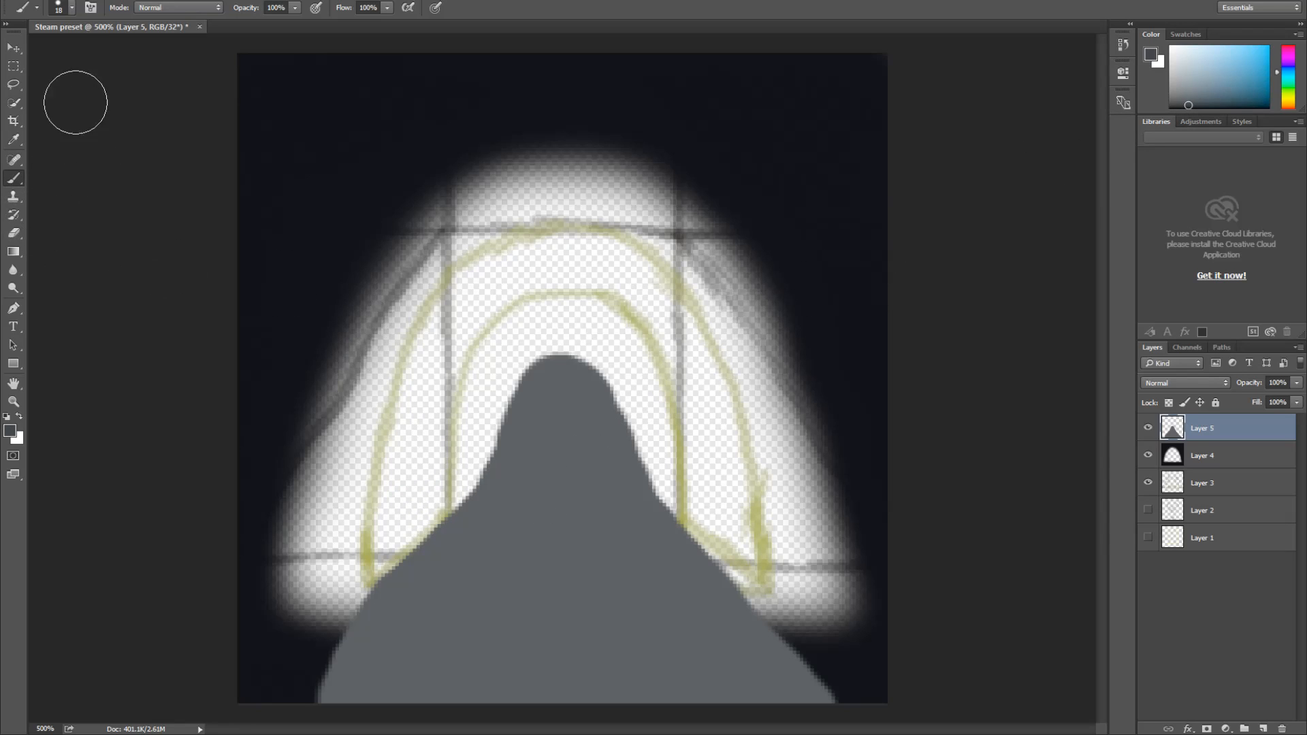
Trace the inner arch and the diagonals at its feet in dark grey with a size 9 brush
left_click(81, 51)
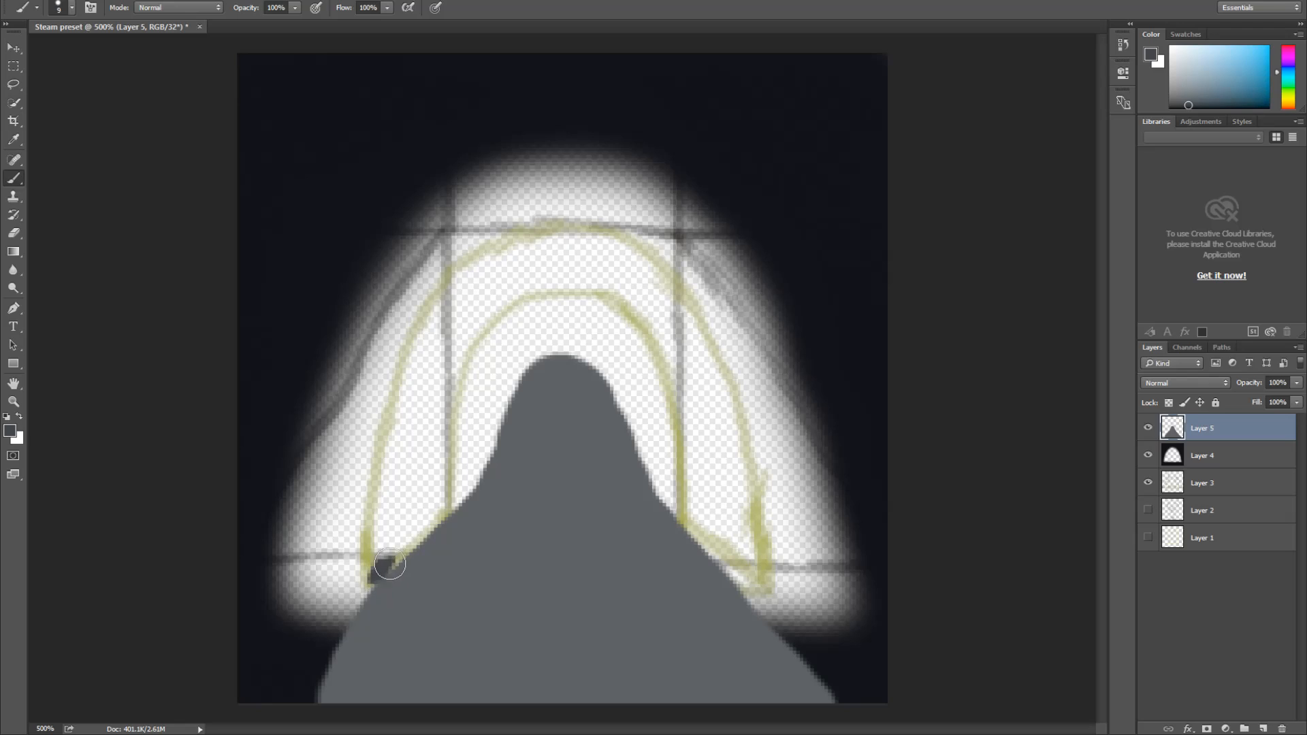
left_click_drag(398, 556, 436, 521)
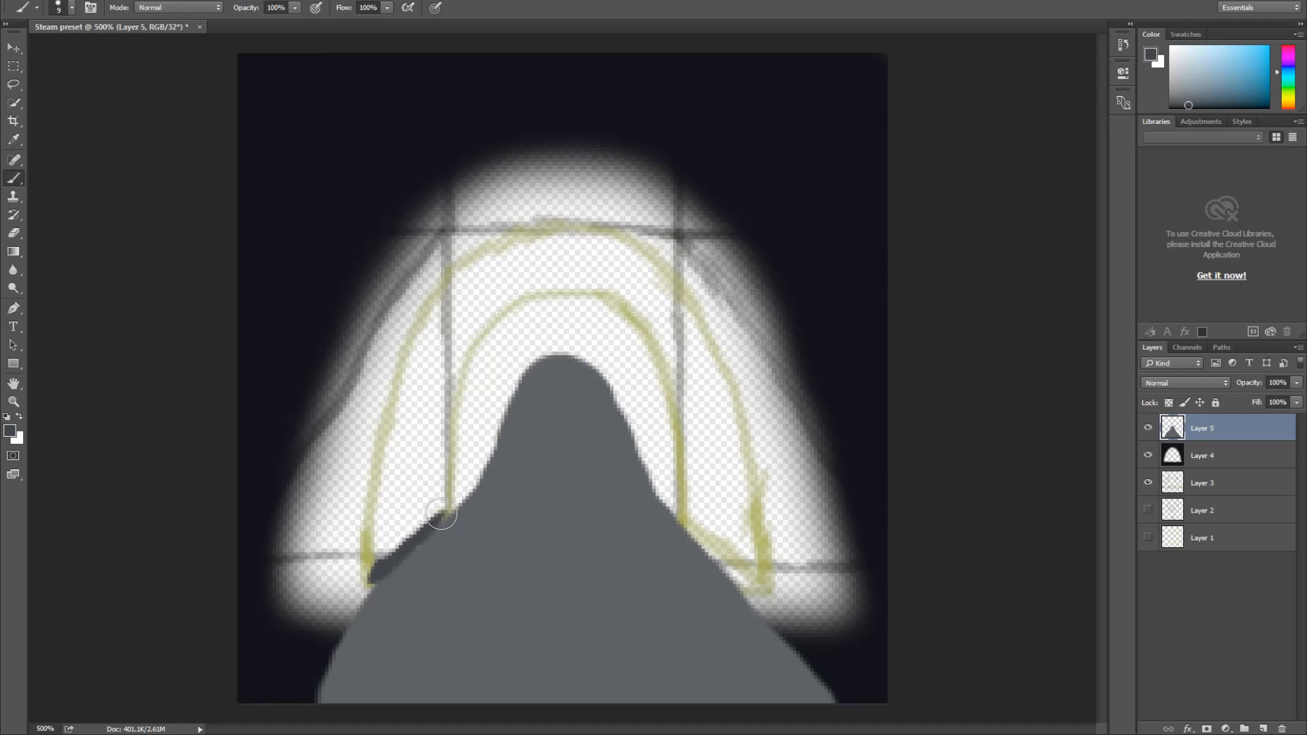
mouse_move(447, 485)
left_mouse_down()
mouse_move(467, 351)
mouse_move(515, 301)
mouse_move(617, 296)
mouse_move(660, 351)
left_mouse_up()
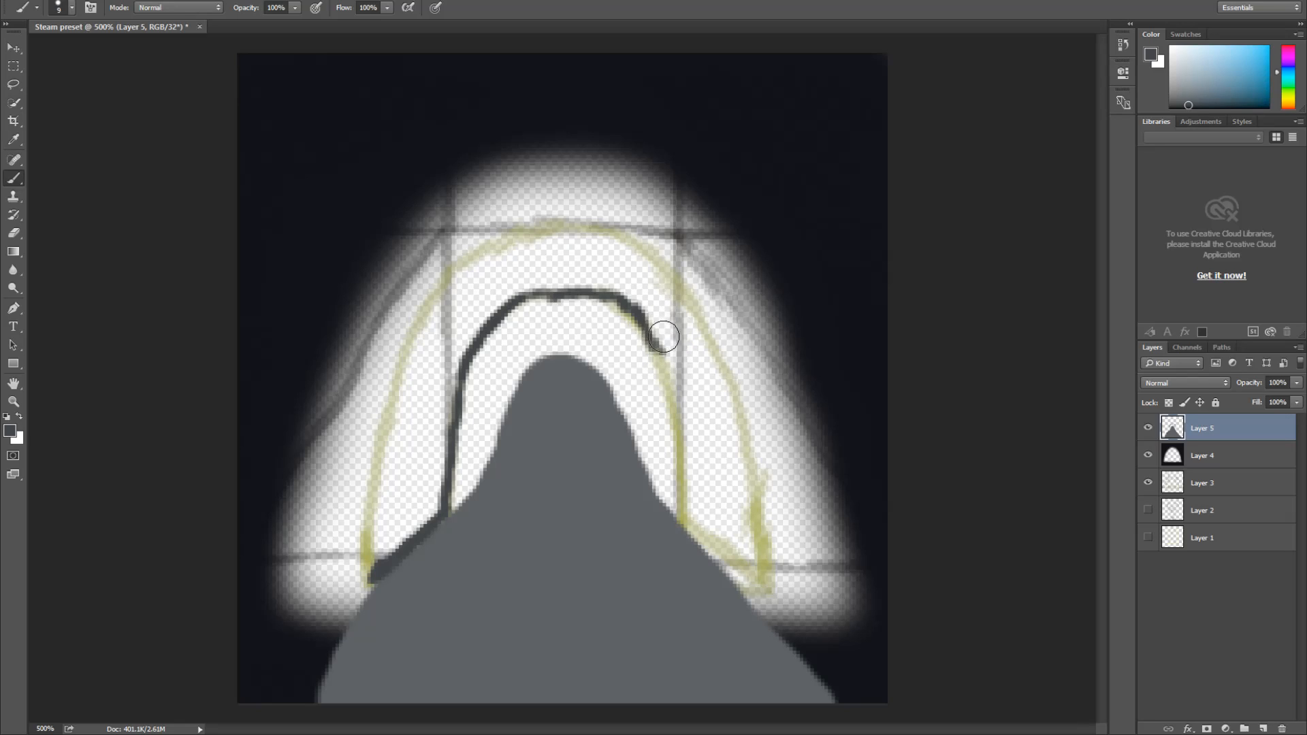
left_click_drag(658, 340, 668, 357)
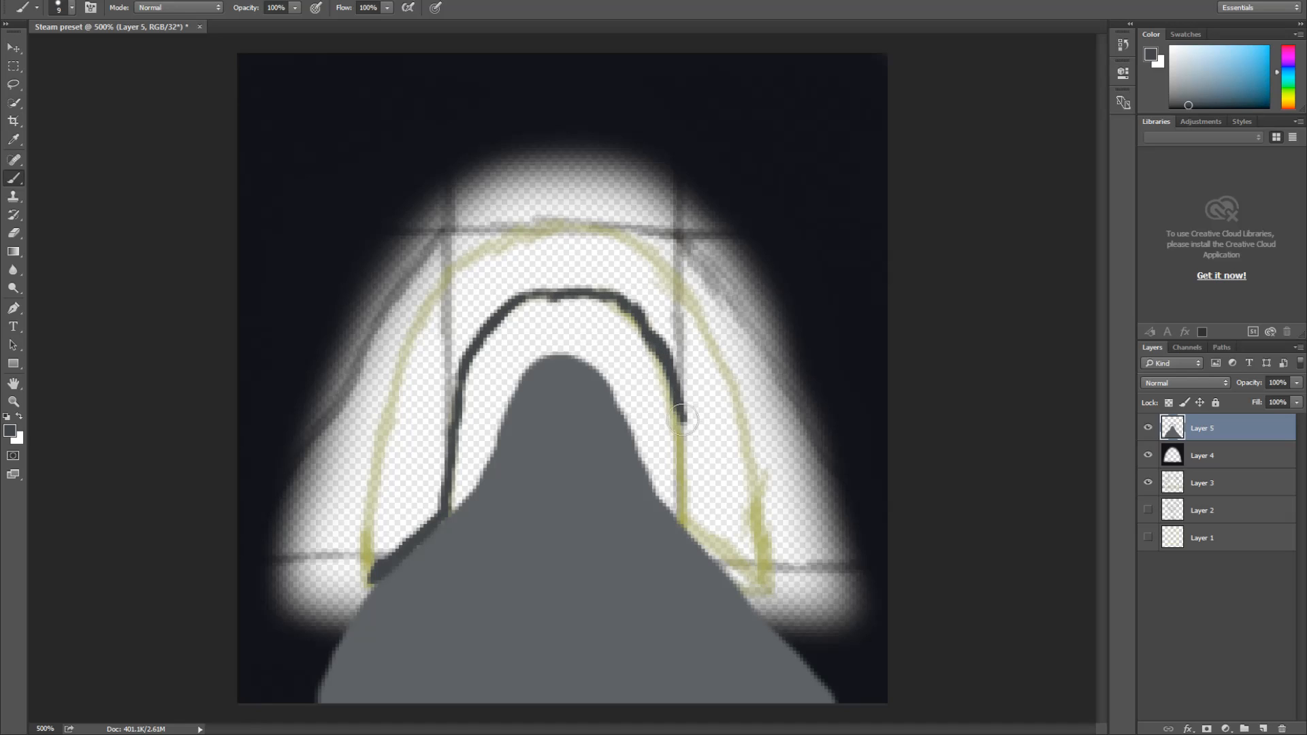
left_click_drag(680, 418, 688, 491)
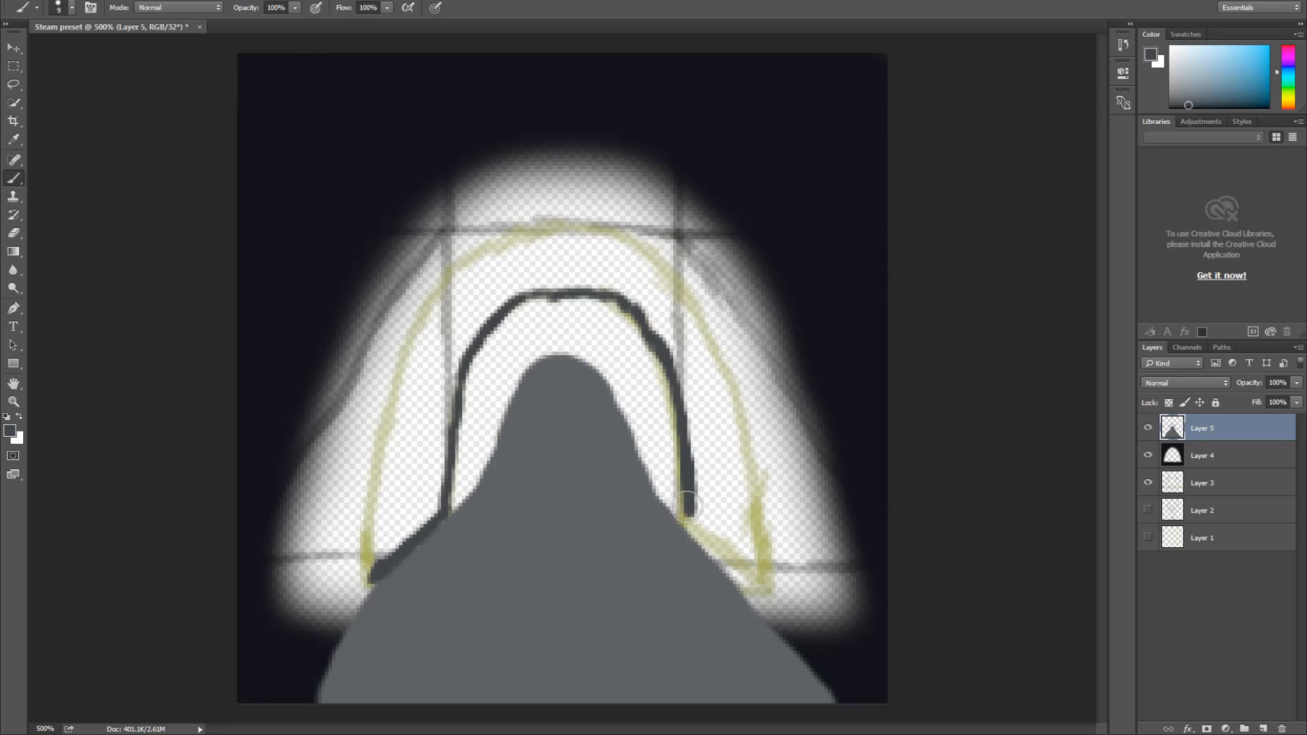
left_click_drag(688, 525, 705, 545)
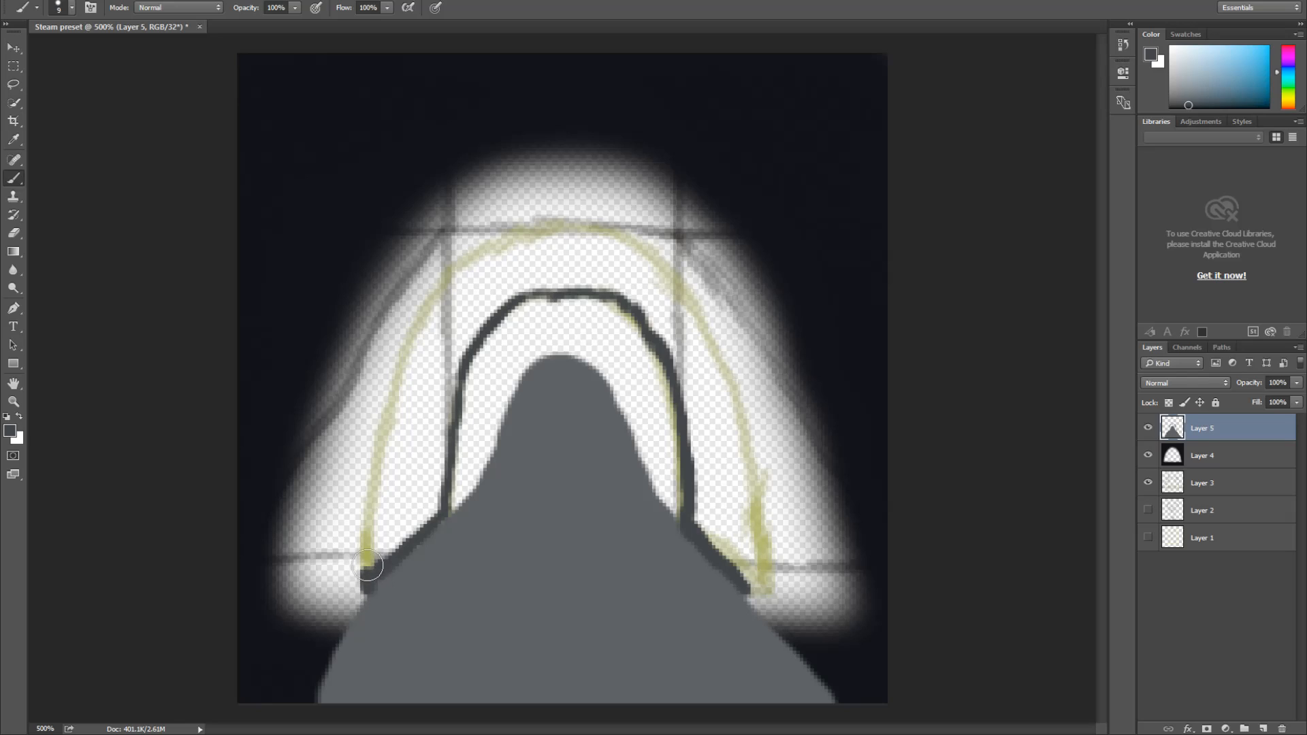
Trace the outer arch in dark grey from its left foot over the peak to its right foot
mouse_move(368, 546)
left_mouse_down()
mouse_move(368, 557)
mouse_move(398, 362)
mouse_move(426, 298)
mouse_move(485, 248)
left_mouse_up()
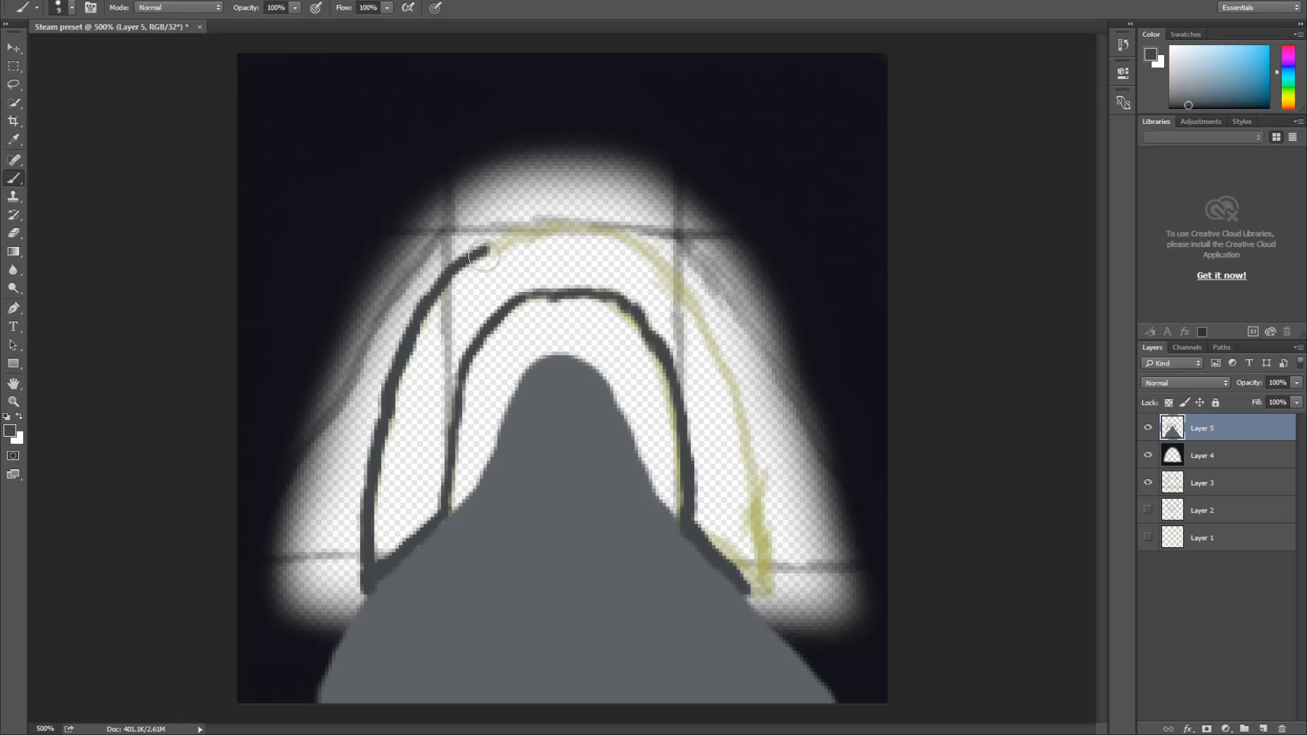
left_click_drag(528, 230, 640, 238)
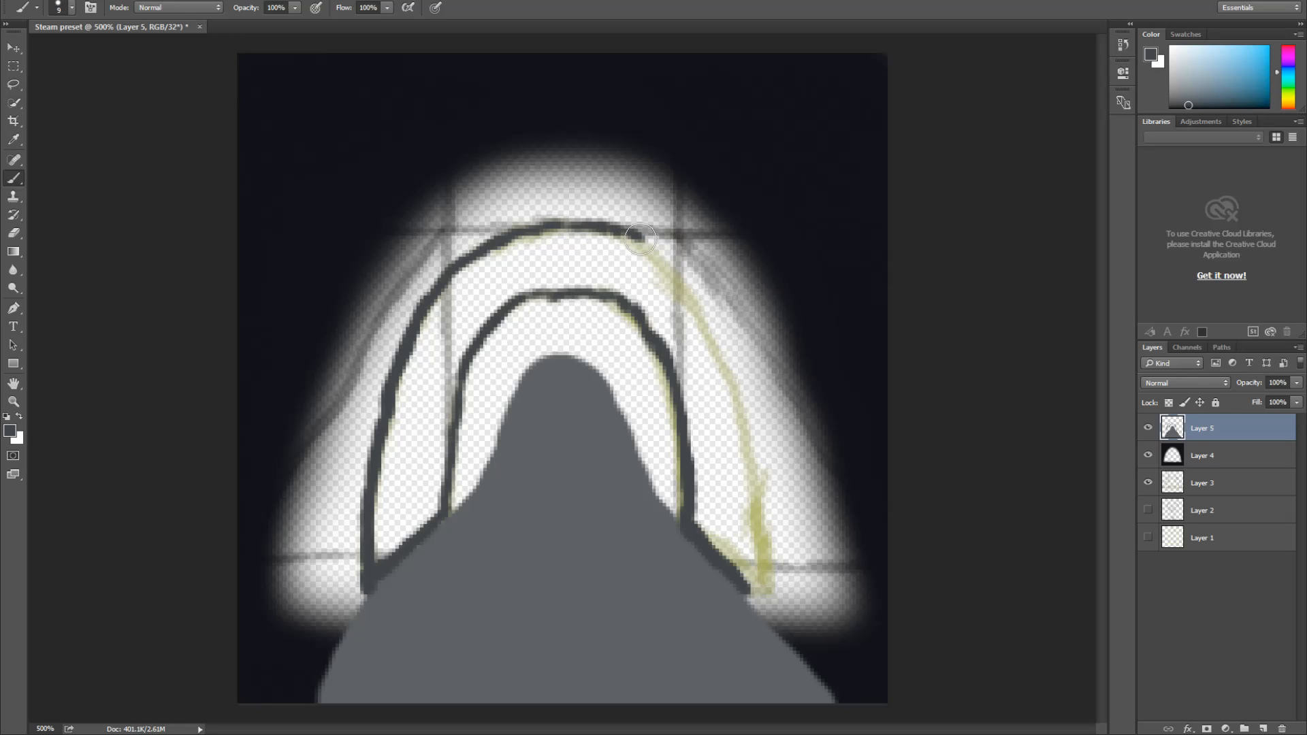
mouse_move(634, 236)
left_mouse_down()
mouse_move(716, 347)
mouse_move(756, 477)
mouse_move(767, 602)
mouse_move(747, 592)
mouse_move(764, 609)
left_mouse_up()
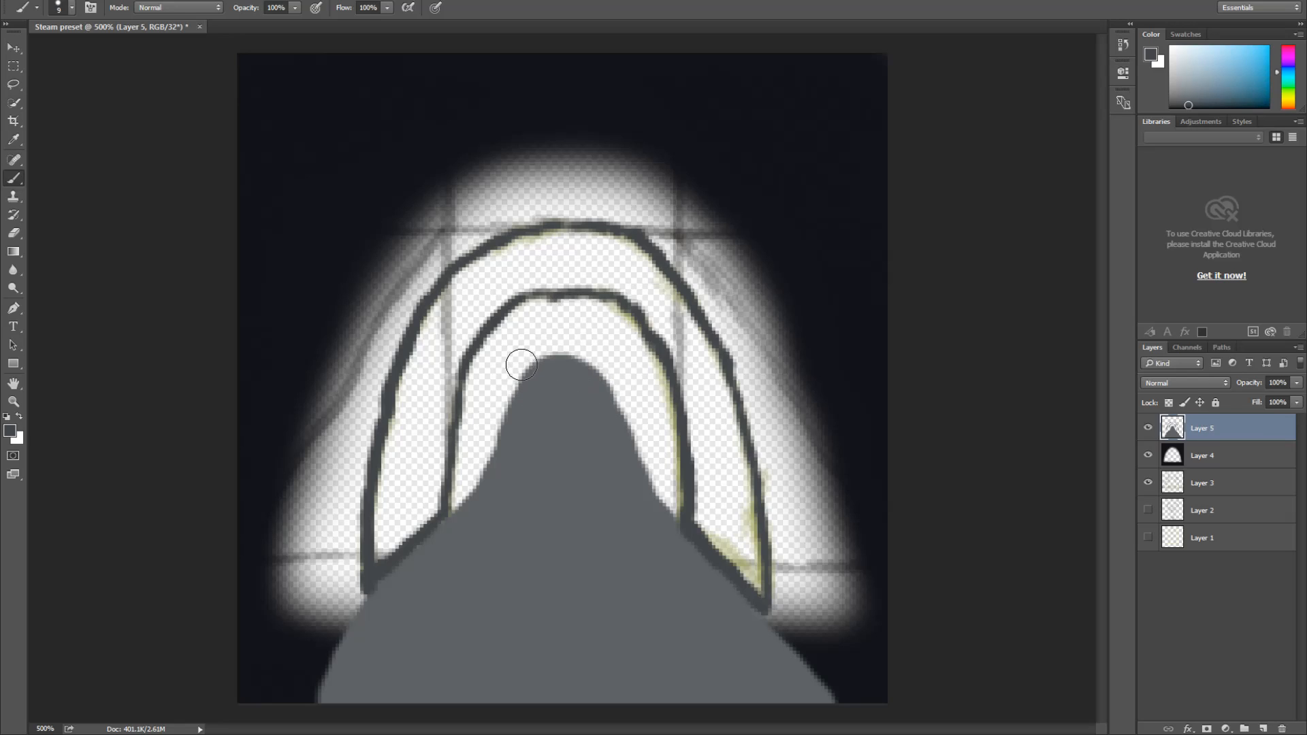
Paint a bright blue line up the grey path's left edge and a low blue arc across to the inner arch's right foot
left_click(1259, 71)
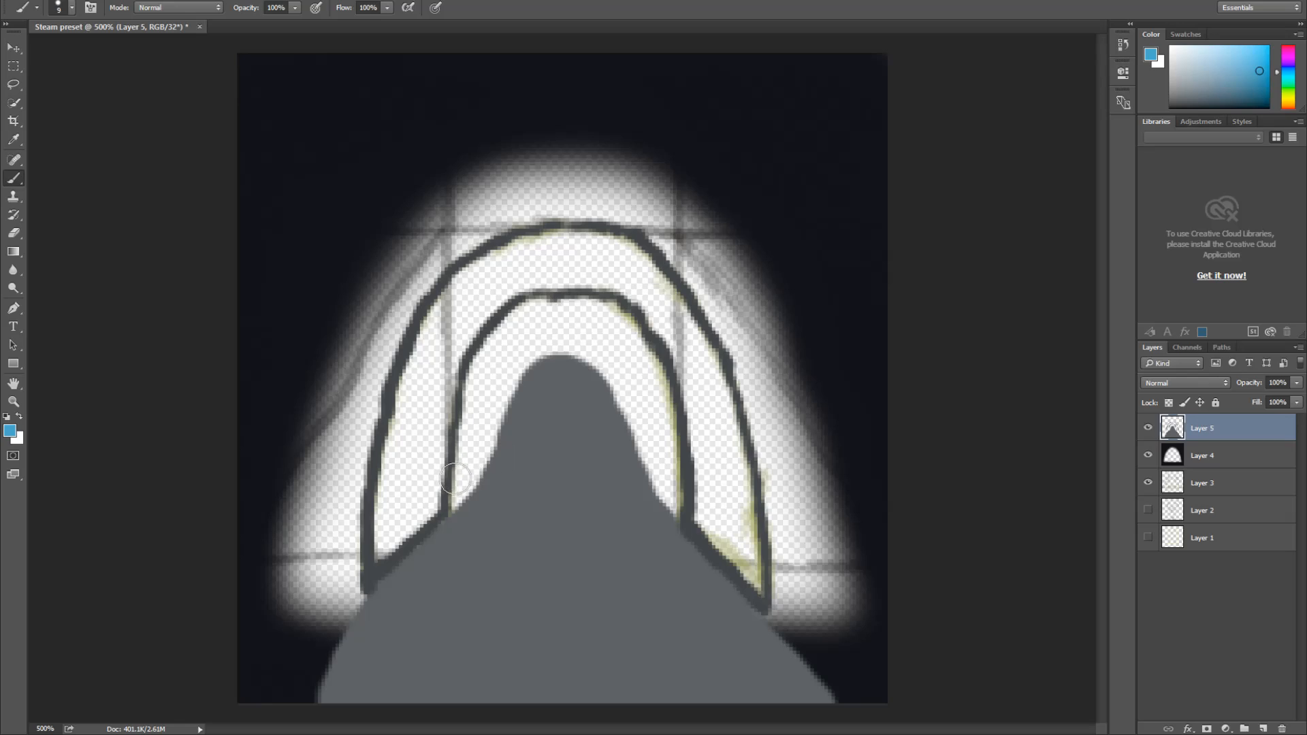
left_click_drag(455, 497, 452, 501)
mouse_move(455, 502)
left_mouse_down()
mouse_move(480, 468)
mouse_move(459, 499)
mouse_move(517, 365)
mouse_move(554, 351)
mouse_move(592, 361)
mouse_move(539, 353)
mouse_move(501, 400)
mouse_move(479, 468)
mouse_move(506, 431)
mouse_move(590, 416)
mouse_move(639, 442)
mouse_move(678, 509)
mouse_move(637, 450)
mouse_move(660, 498)
left_mouse_up()
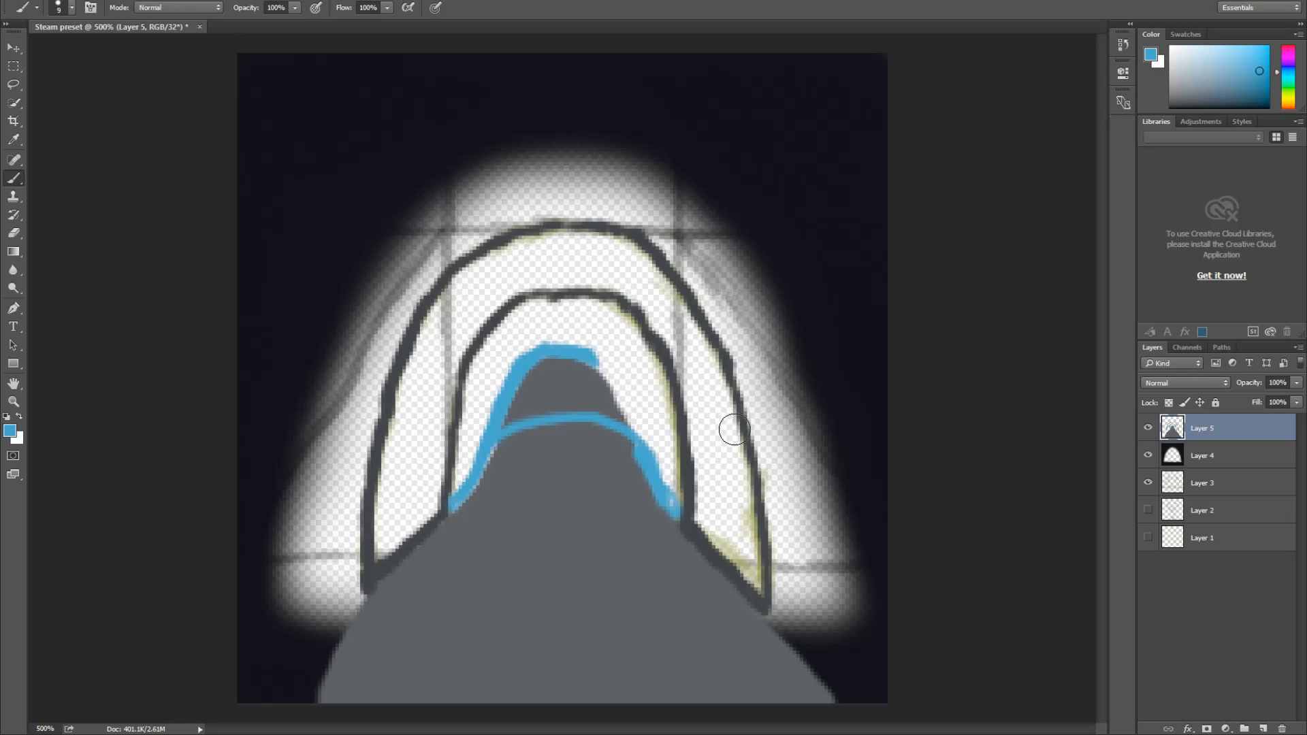
key("ctrl+z")
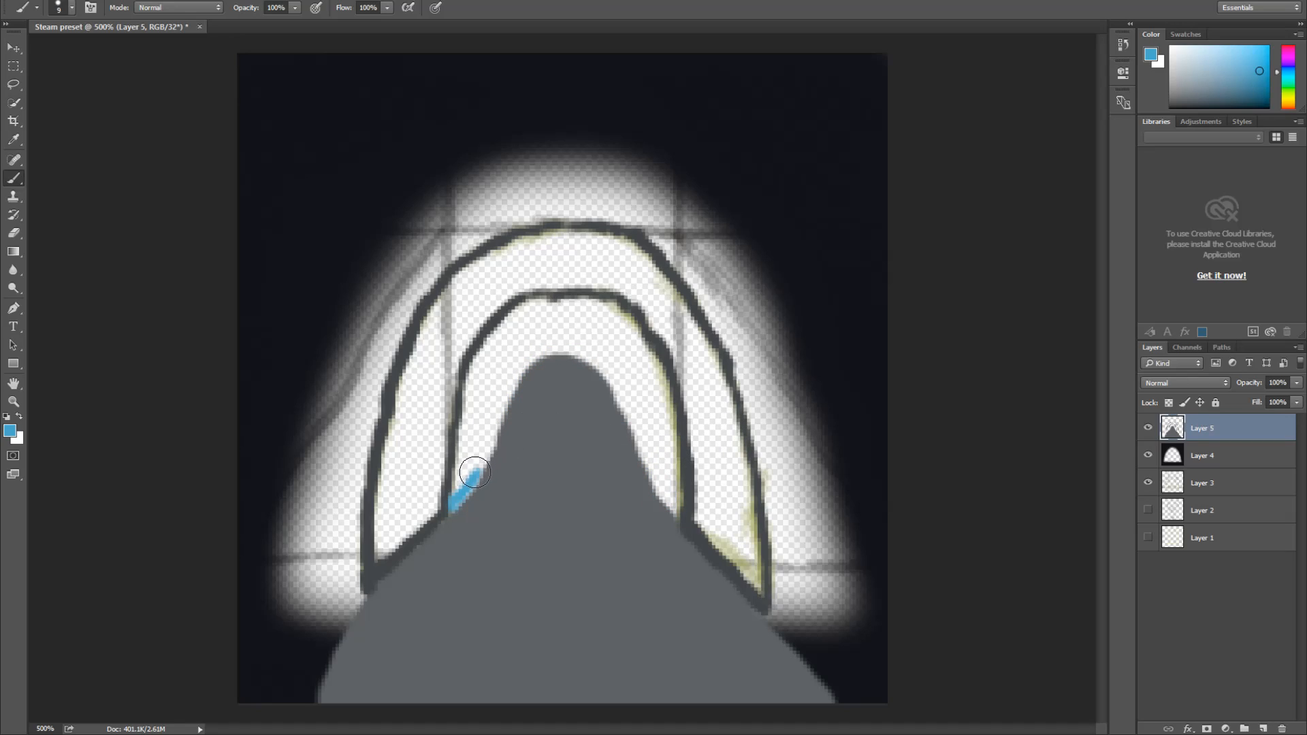
mouse_move(473, 472)
left_mouse_down()
mouse_move(495, 428)
mouse_move(533, 413)
left_mouse_up()
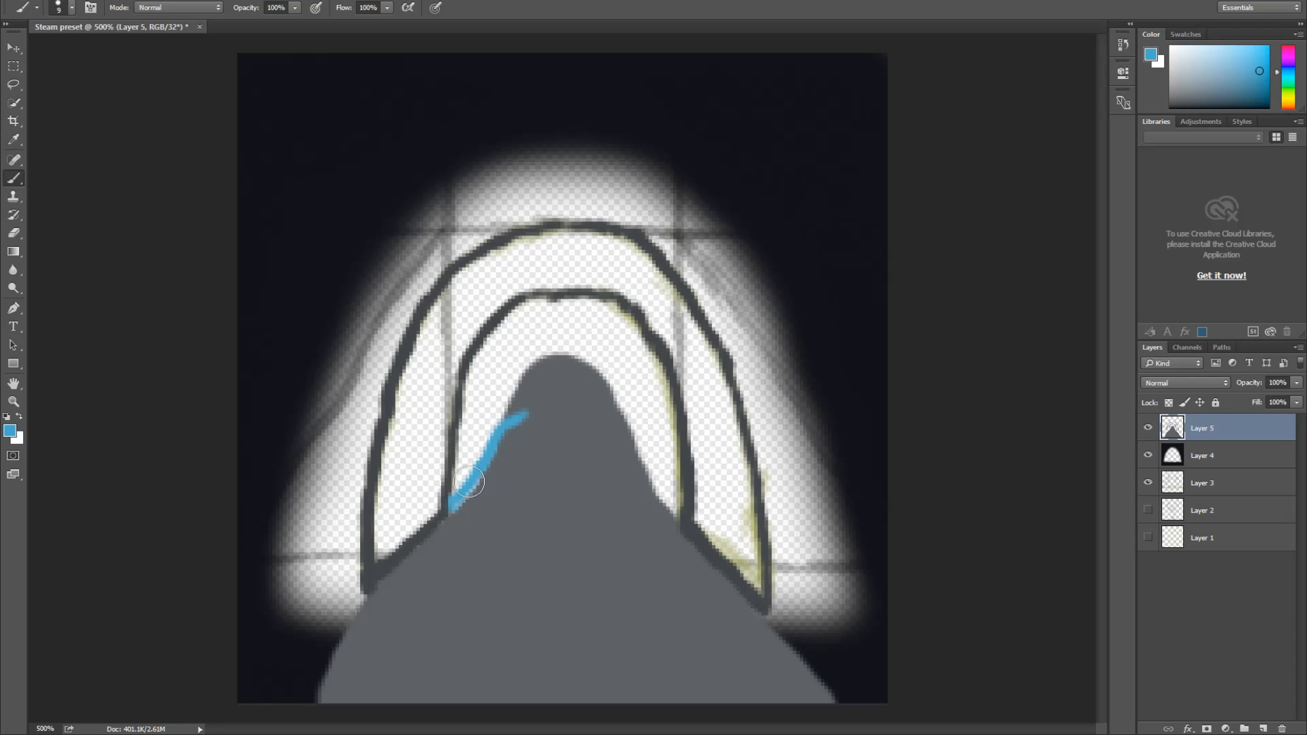
mouse_move(462, 496)
left_mouse_down()
mouse_move(518, 469)
mouse_move(591, 471)
mouse_move(583, 465)
mouse_move(633, 475)
mouse_move(682, 515)
left_mouse_up()
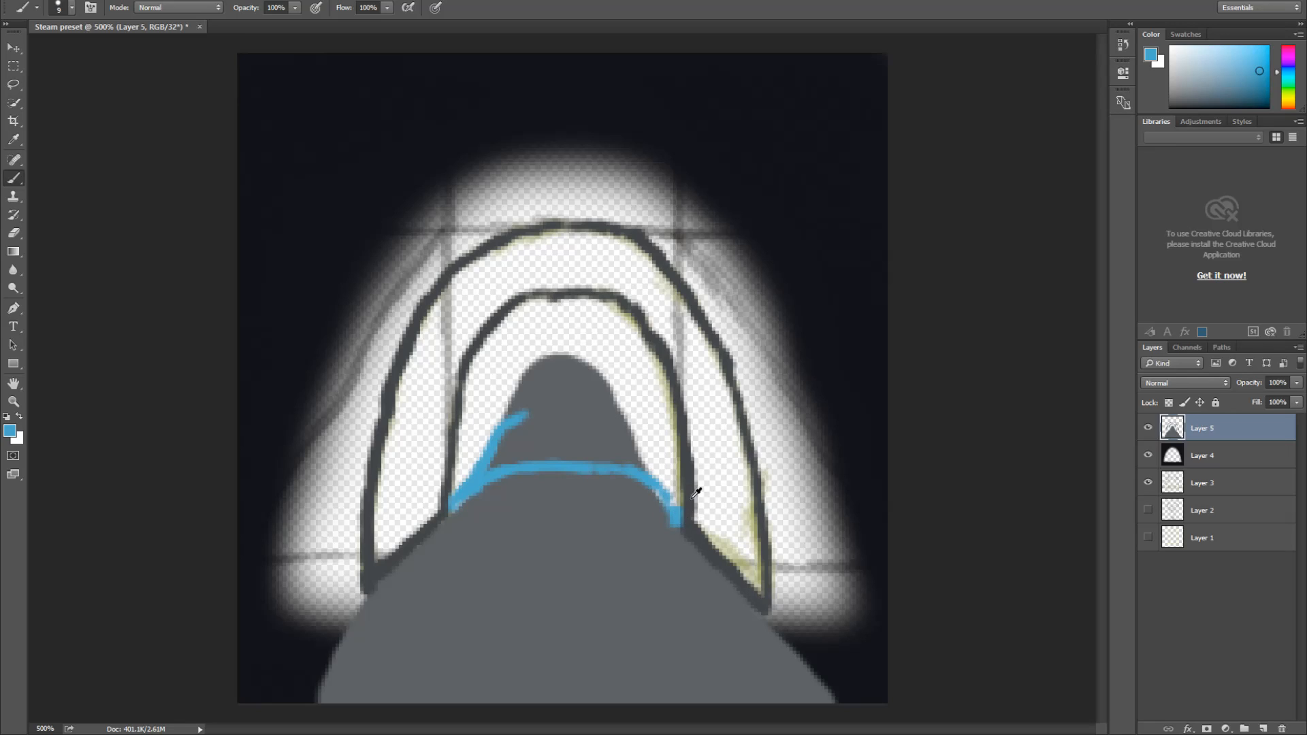
Undo the last three blue strokes and repaint a thicker blue arc from the path's crest to the inner arch's right foot
key("ctrl+alt+z")
key("ctrl+alt+z")
key("ctrl+alt+z")
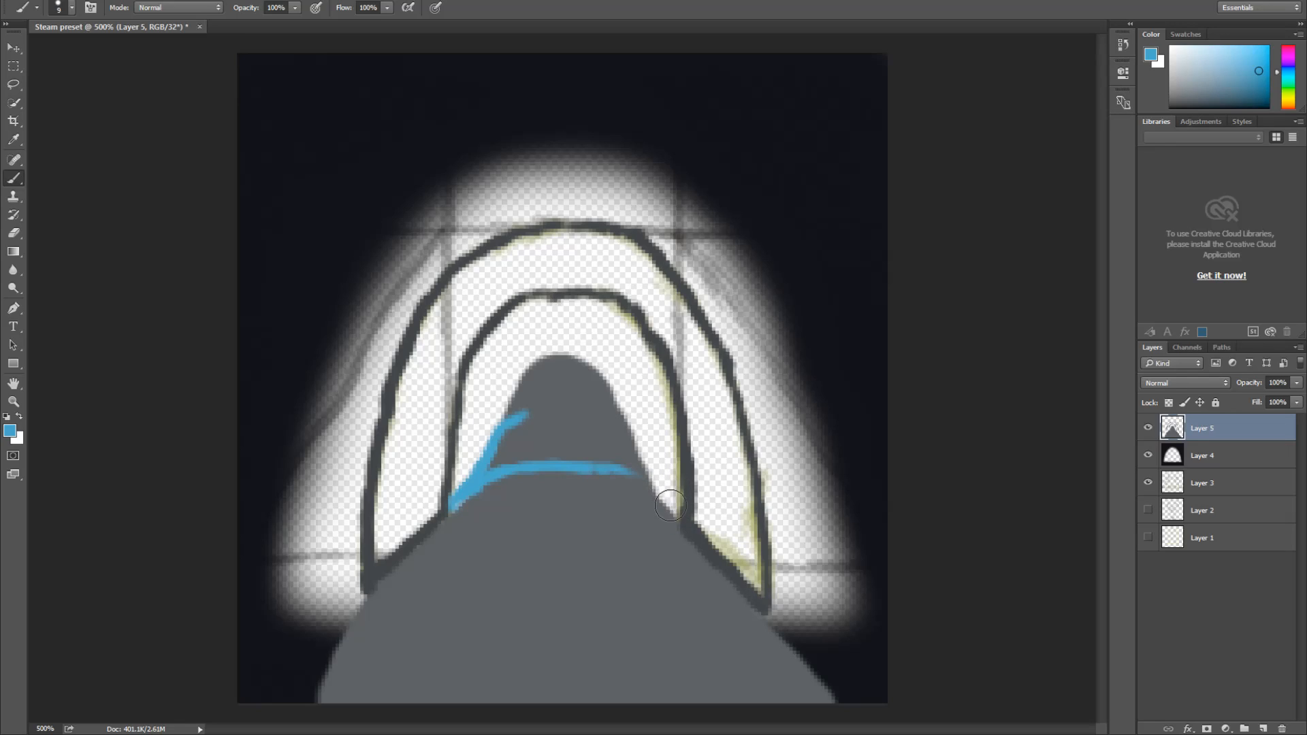
mouse_move(674, 513)
left_mouse_down()
mouse_move(636, 468)
mouse_move(660, 491)
mouse_move(564, 464)
mouse_move(472, 495)
mouse_move(556, 473)
mouse_move(528, 476)
mouse_move(647, 491)
left_mouse_up()
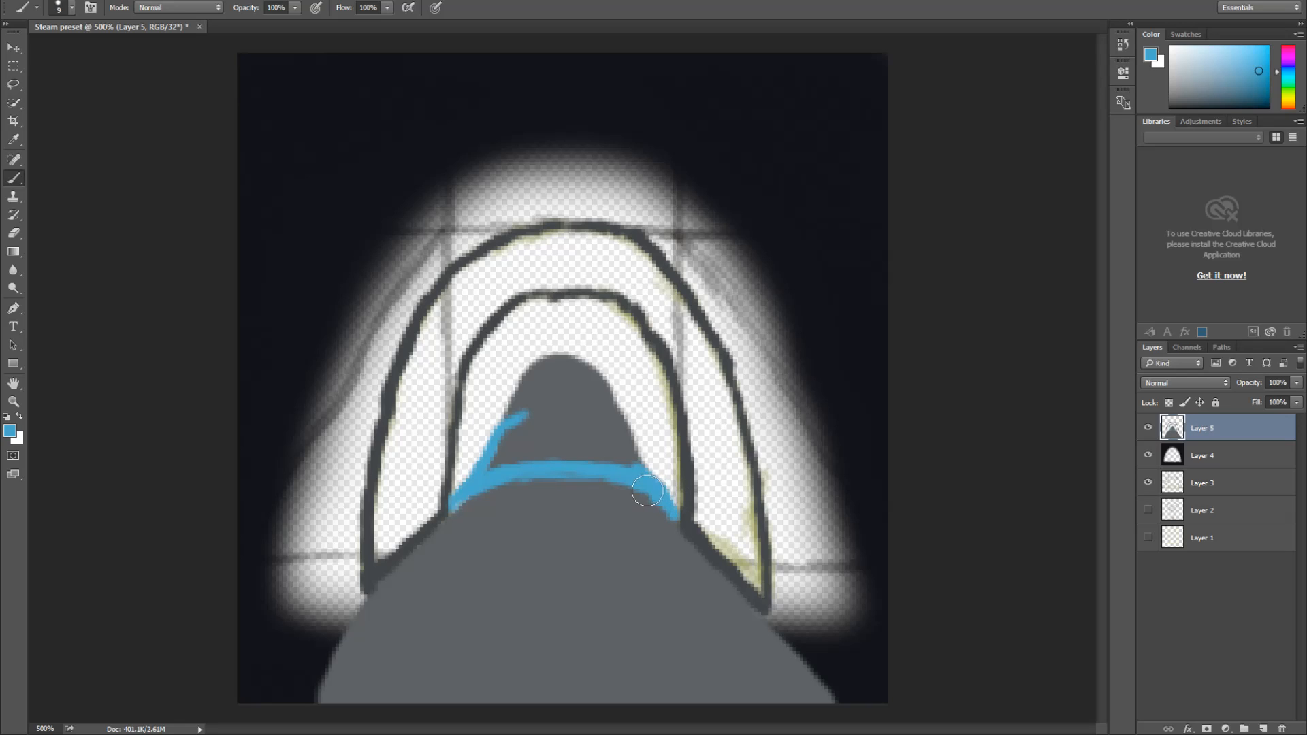
mouse_move(647, 490)
left_mouse_down()
mouse_move(603, 468)
mouse_move(637, 477)
mouse_move(568, 470)
mouse_move(613, 458)
left_mouse_up()
Outline the inner arch's inside edge in blue and fill the whole opening down to a rounded grey path crest
mouse_move(457, 481)
left_mouse_down()
mouse_move(470, 379)
mouse_move(465, 455)
mouse_move(465, 438)
left_mouse_up()
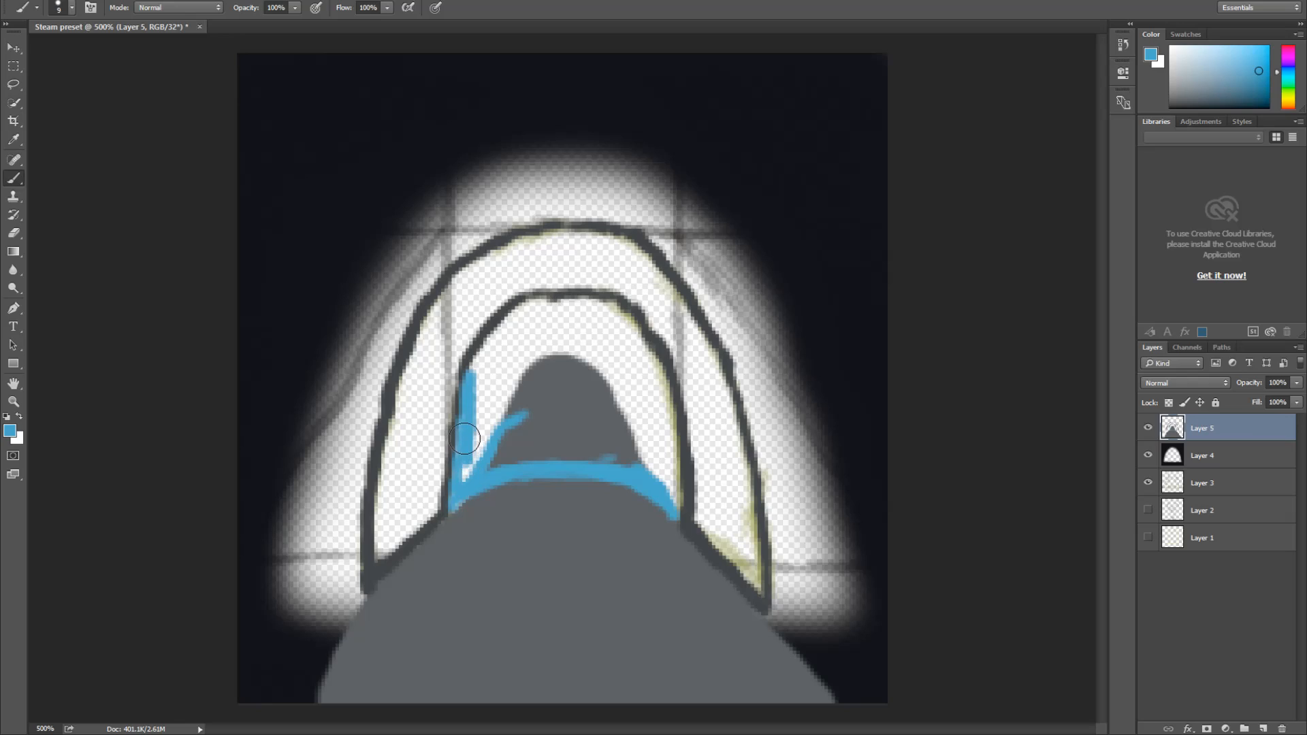
mouse_move(465, 386)
left_mouse_down()
mouse_move(528, 300)
mouse_move(514, 322)
left_mouse_up()
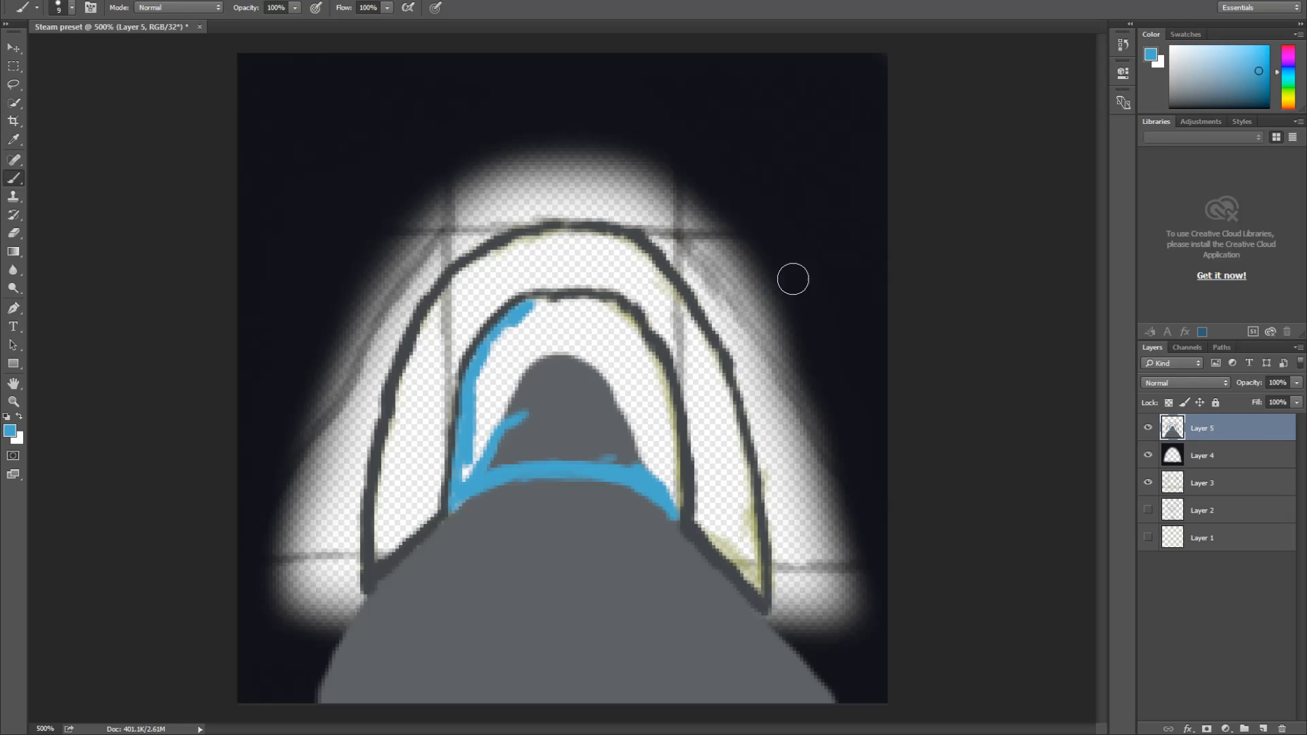
mouse_move(537, 310)
left_mouse_down()
mouse_move(620, 314)
mouse_move(612, 306)
mouse_move(637, 331)
left_mouse_up()
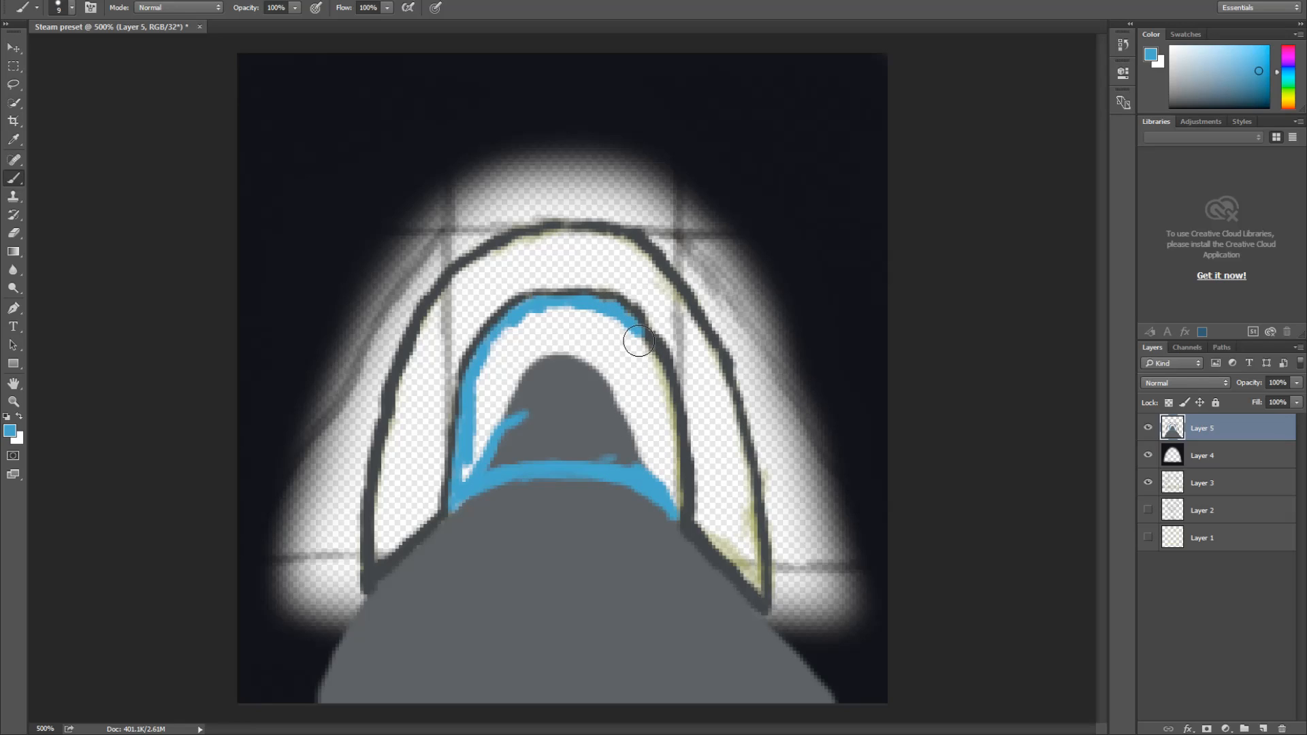
mouse_move(635, 341)
left_mouse_down()
mouse_move(662, 378)
mouse_move(678, 512)
left_mouse_up()
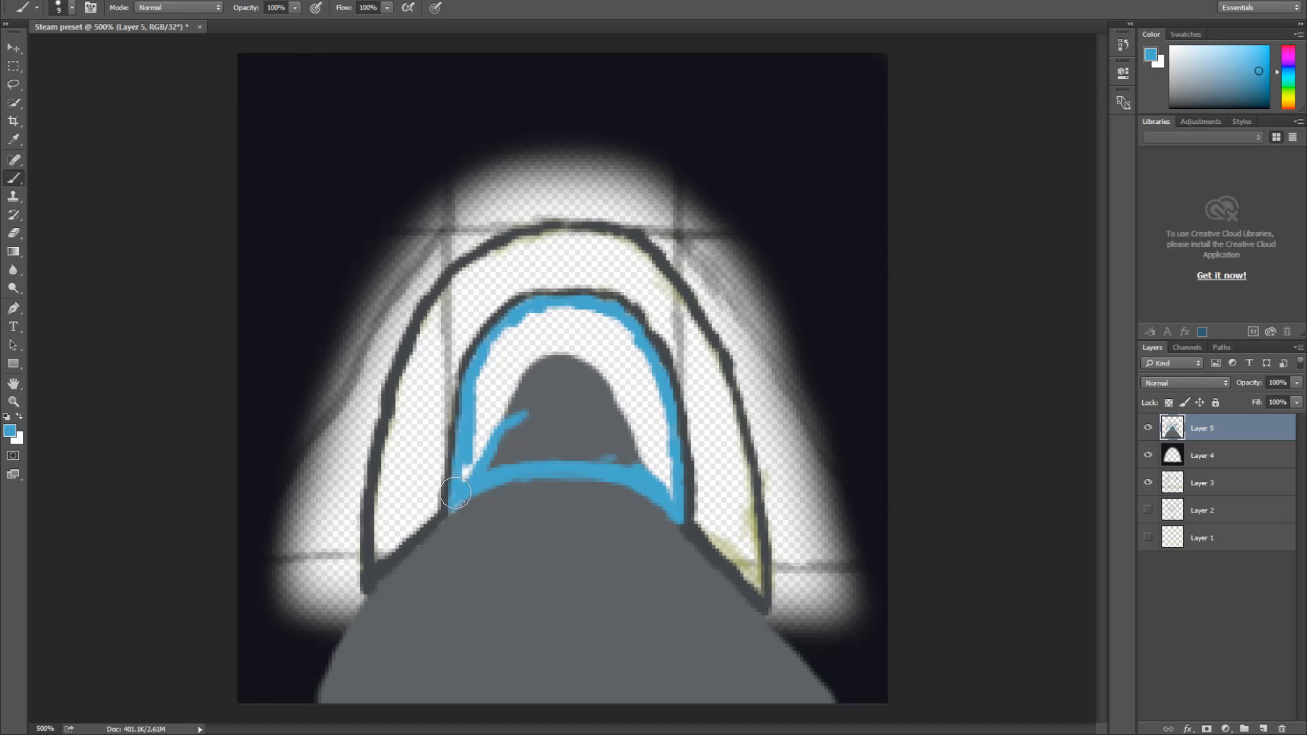
mouse_move(459, 499)
left_mouse_down()
mouse_move(474, 435)
mouse_move(508, 434)
mouse_move(533, 406)
mouse_move(541, 358)
mouse_move(482, 389)
mouse_move(479, 411)
mouse_move(505, 336)
mouse_move(549, 312)
mouse_move(609, 331)
mouse_move(632, 356)
mouse_move(667, 486)
mouse_move(649, 453)
mouse_move(544, 449)
mouse_move(470, 474)
mouse_move(551, 410)
mouse_move(645, 417)
mouse_move(594, 366)
mouse_move(530, 397)
mouse_move(526, 359)
left_mouse_up()
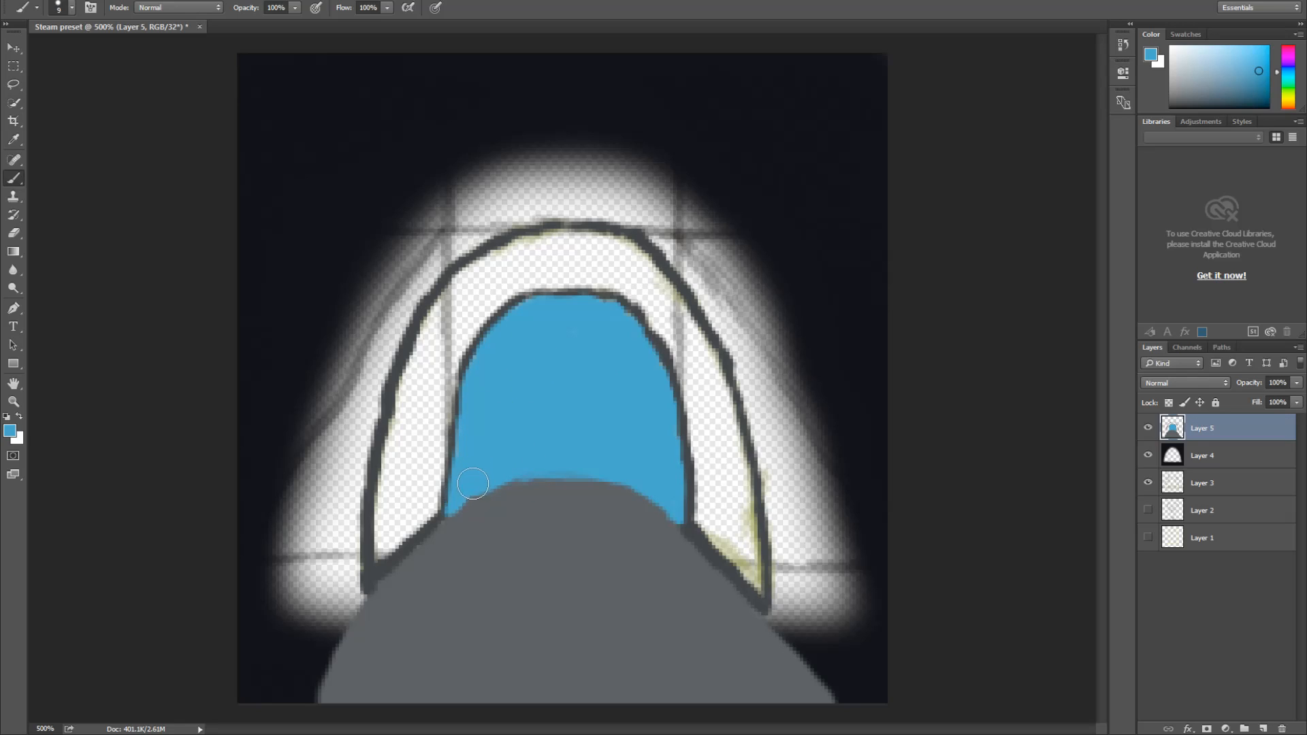
left_click_drag(461, 499, 474, 486)
Paint bright green grass patches along both sides of the path's crest, where it meets the inner arch
left_click_drag(1283, 93, 1288, 89)
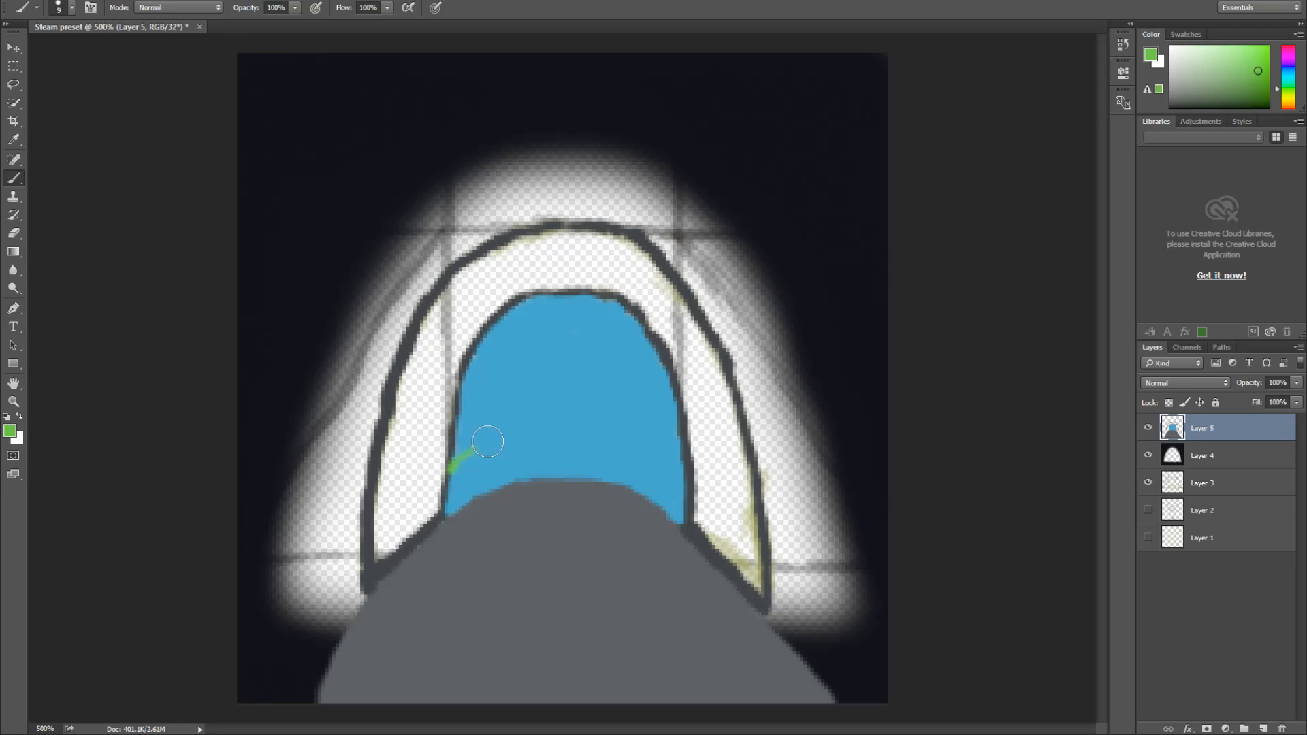
key("ctrl+z")
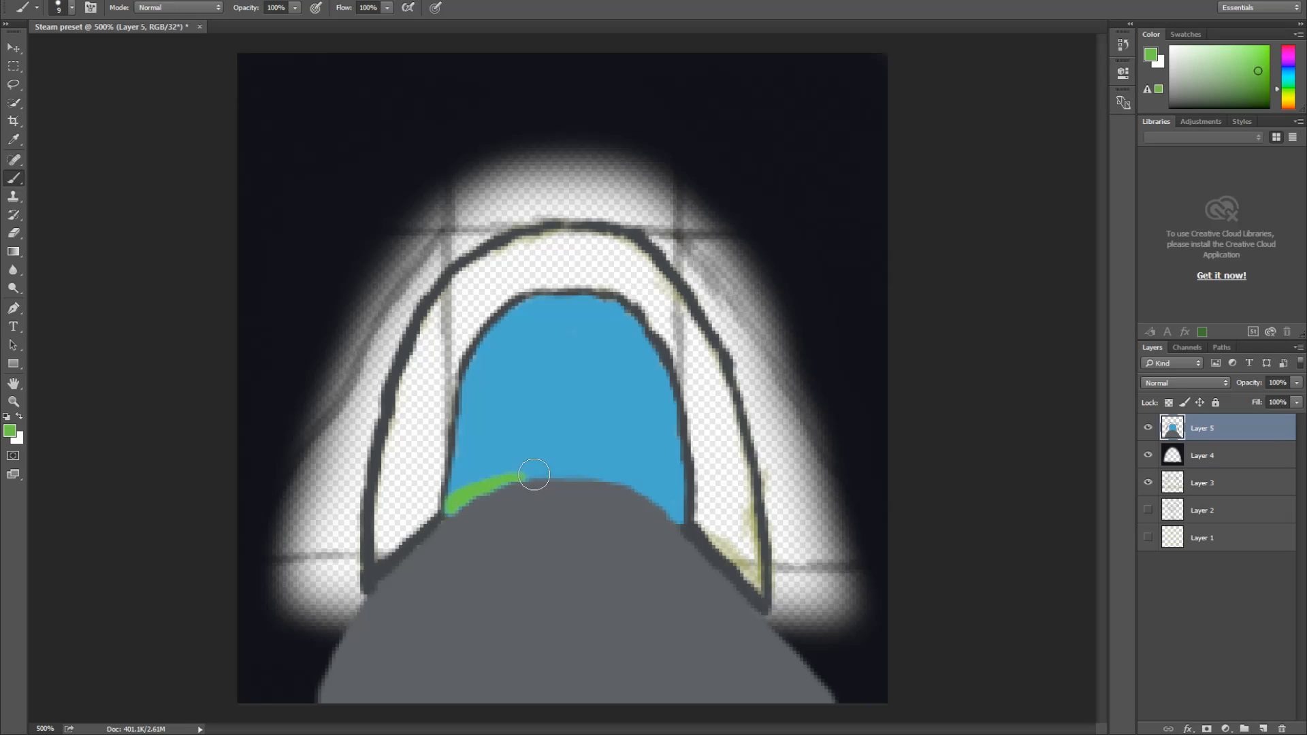
mouse_move(625, 481)
left_mouse_down()
mouse_move(680, 499)
mouse_move(678, 520)
mouse_move(681, 507)
mouse_move(650, 491)
left_mouse_up()
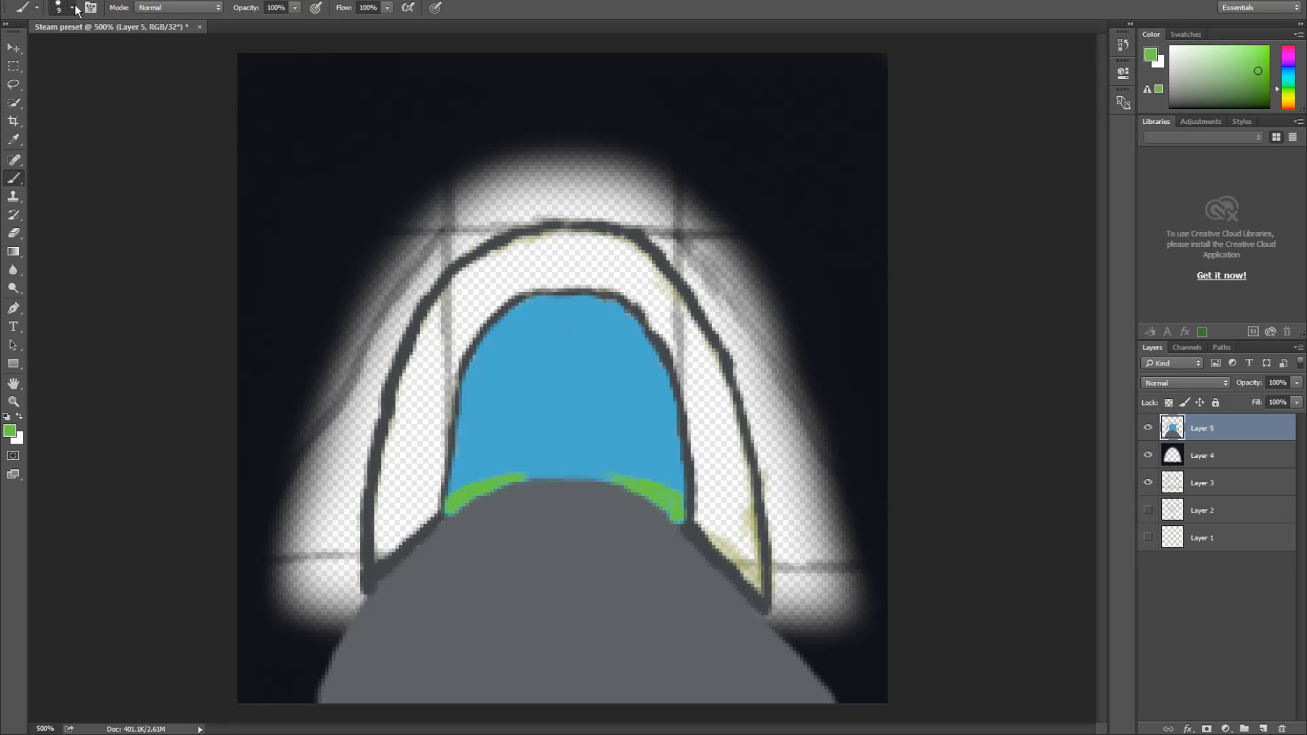
Reduce the brush to size 1 and extend the right grass patch down to the inner arch's foot
key("bracketleft")
key("bracketleft")
key("bracketleft")
key("bracketleft")
key("bracketleft")
key("bracketleft")
key("bracketleft")
key("bracketleft")
left_click_drag(679, 526, 684, 527)
mouse_move(665, 501)
left_mouse_down()
mouse_move(667, 514)
mouse_move(648, 500)
left_mouse_up()
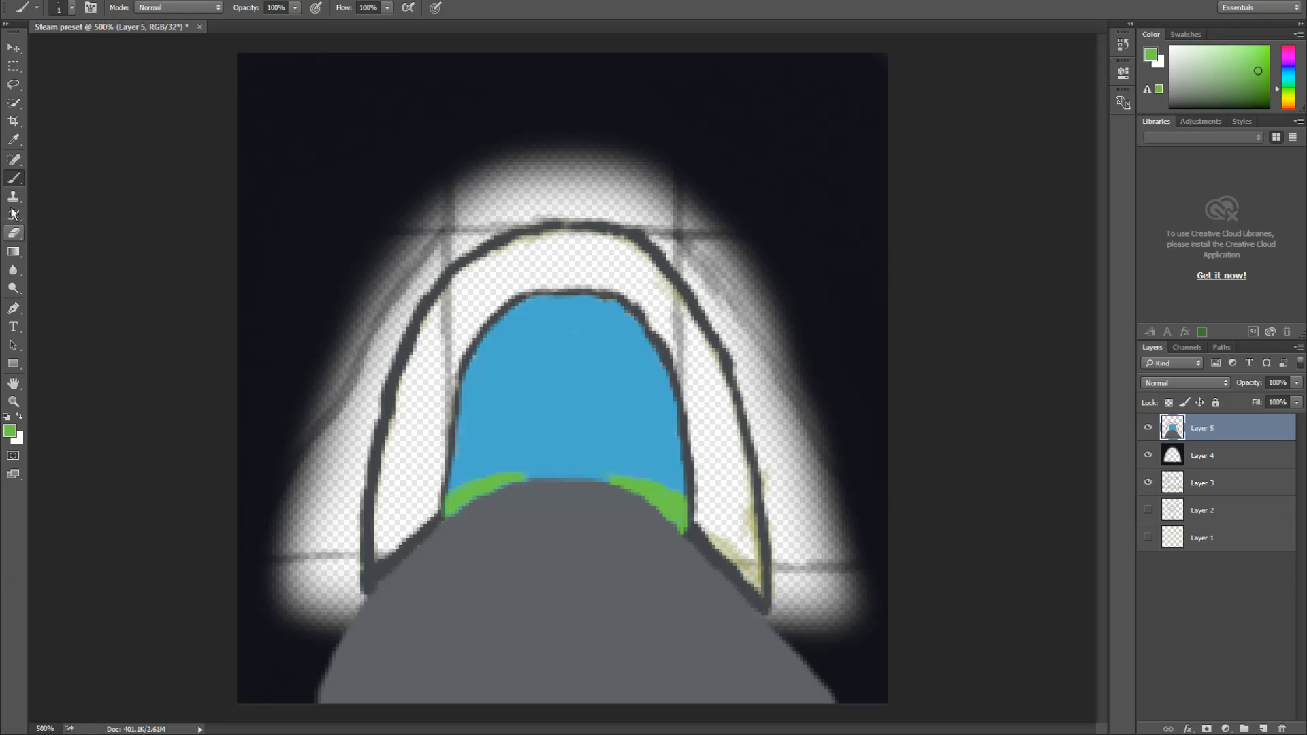
Touch up around the grass with the sampled sky blue, and smooth the path's crest with its sampled grey
left_click(16, 141)
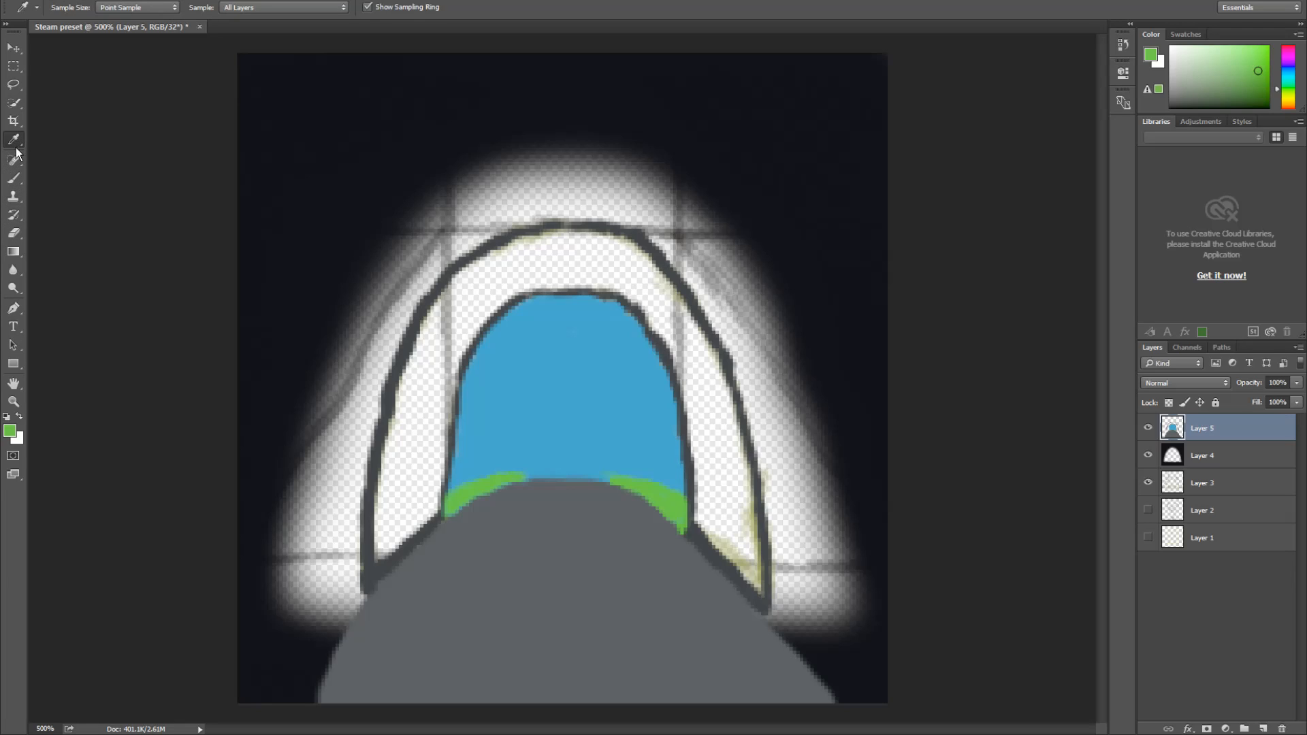
left_click(533, 371)
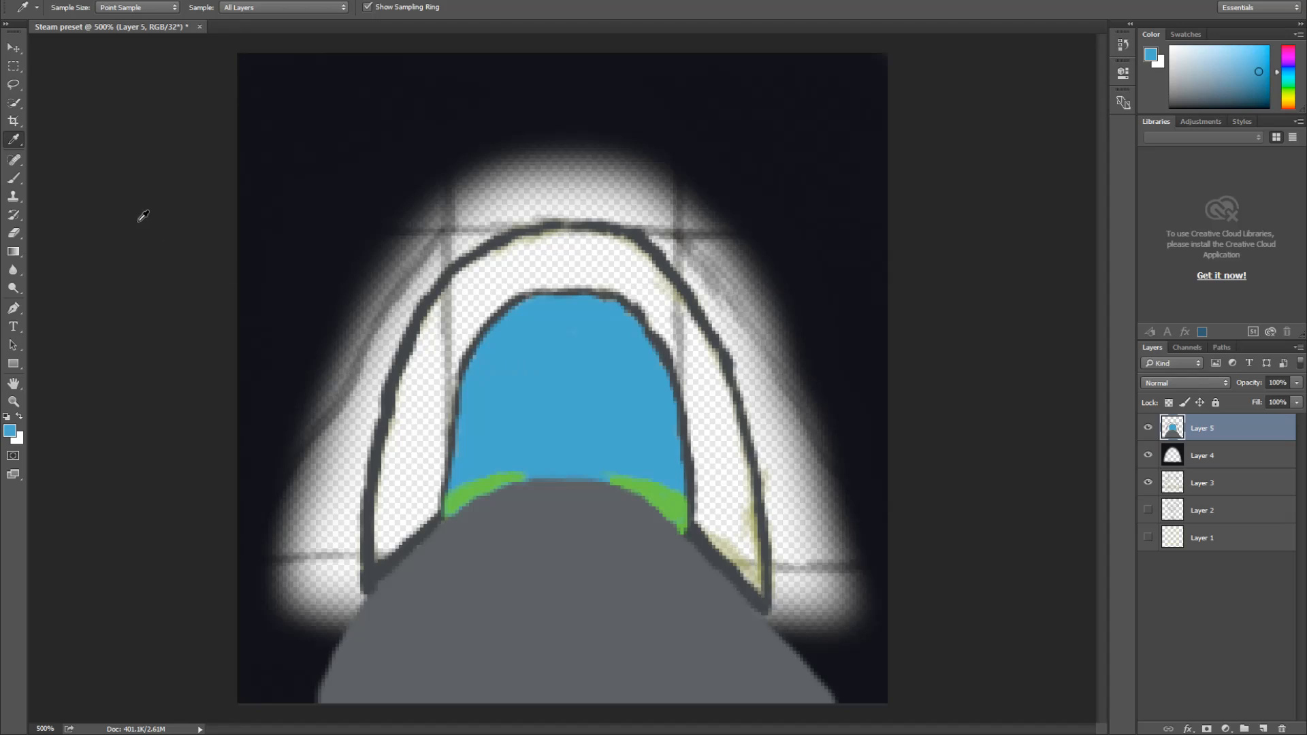
left_click(17, 179)
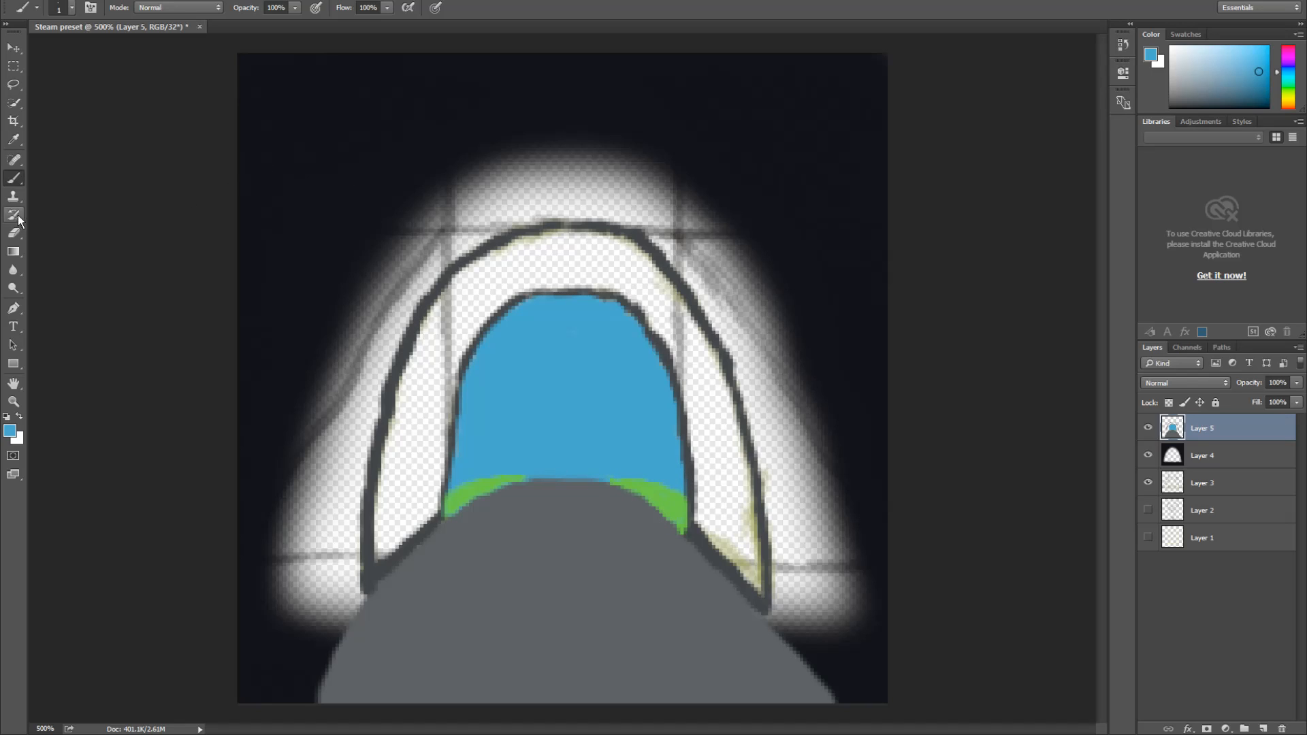
left_click(20, 144)
left_click(461, 525)
left_click(14, 178)
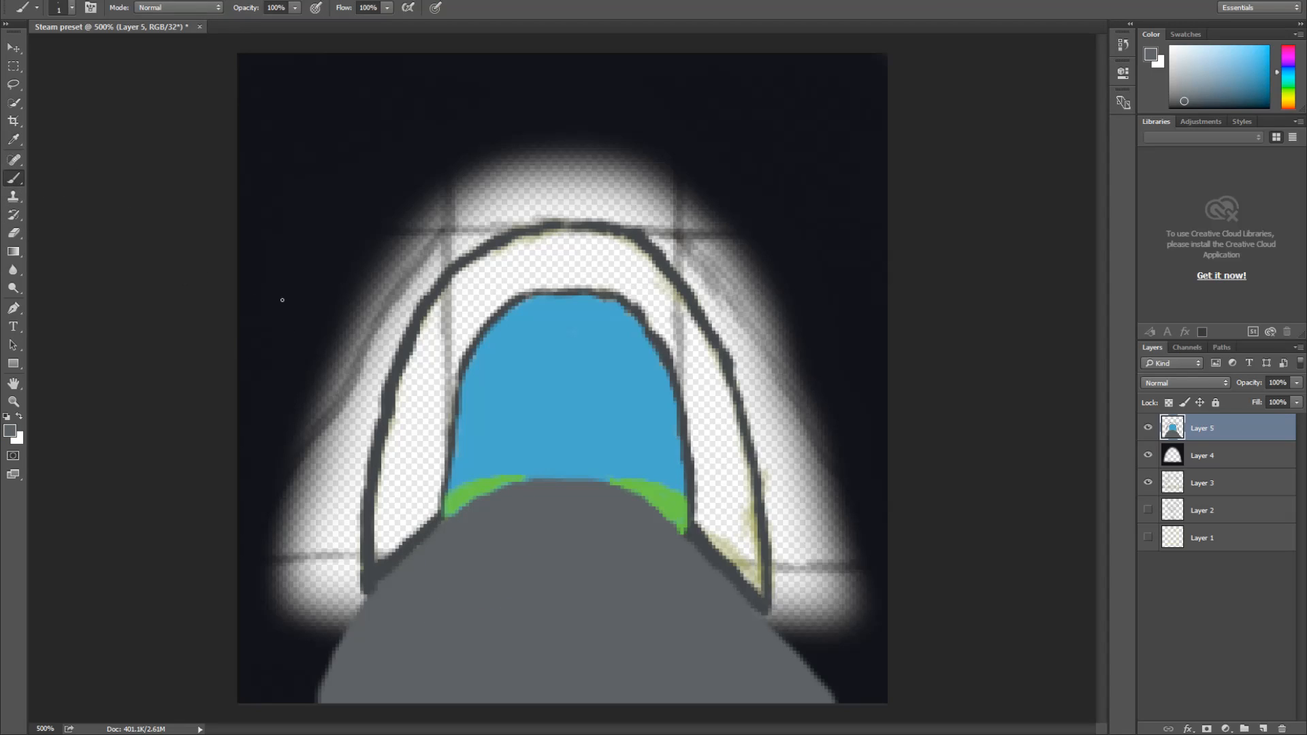
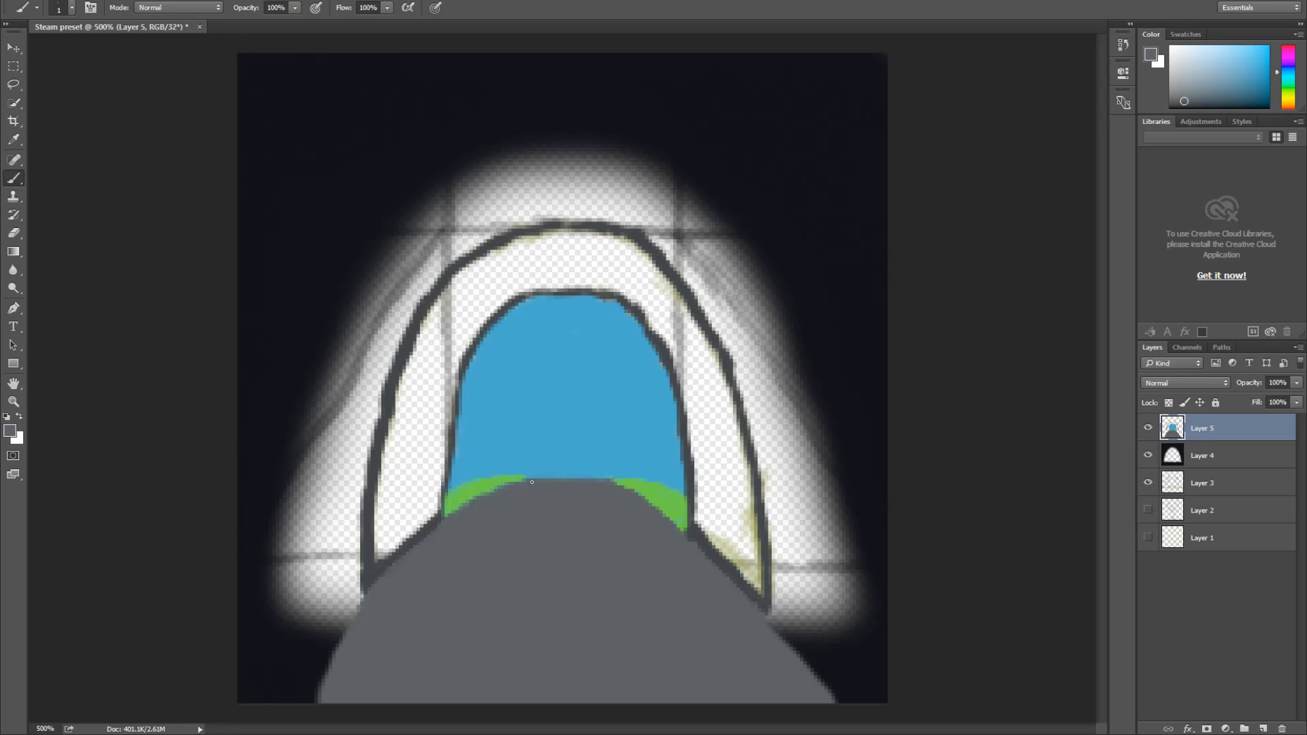
mouse_move(569, 476)
left_mouse_down()
mouse_move(603, 477)
mouse_move(545, 477)
left_mouse_up()
Dab small pink and yellow flower specks across both green grass patches
left_click(1289, 52)
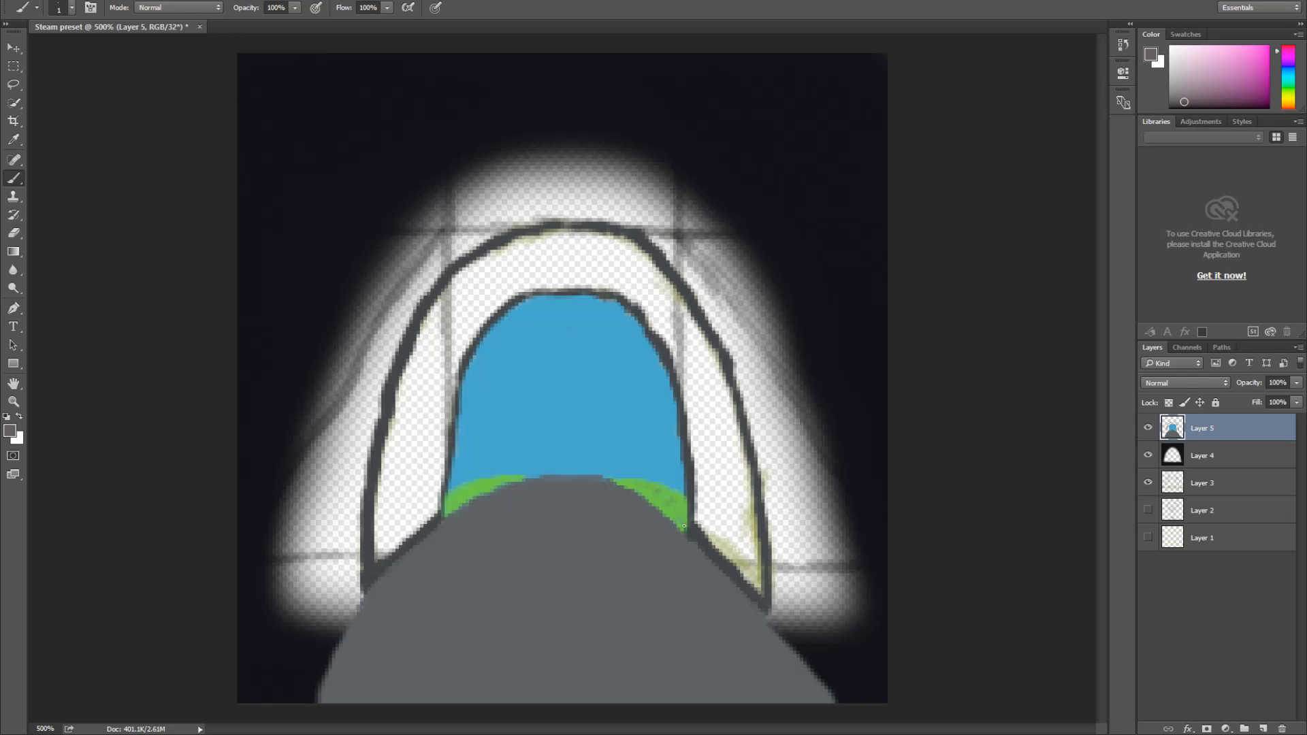
left_click_drag(672, 496, 667, 498)
left_click(1252, 67)
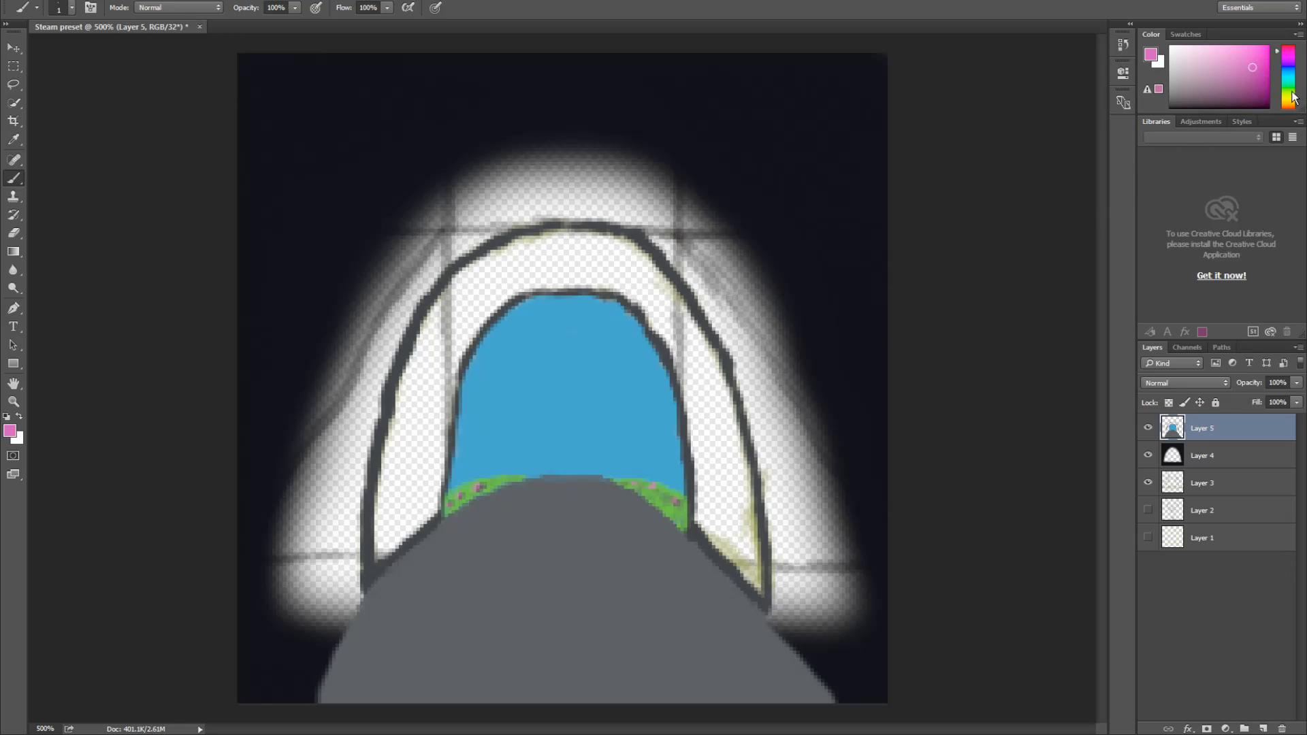
left_click(1292, 99)
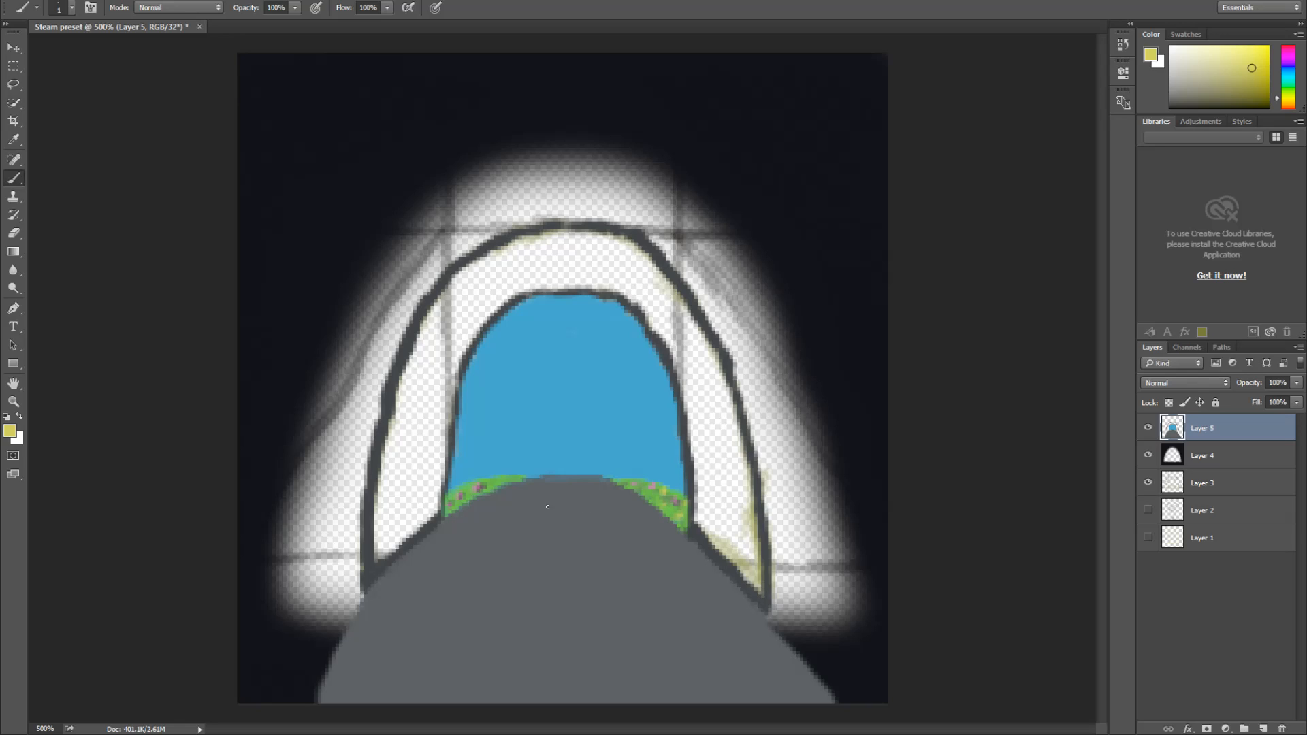
Paint a dark reddish-brown tree trunk with thin branches above the left grass patch
left_click(1285, 105)
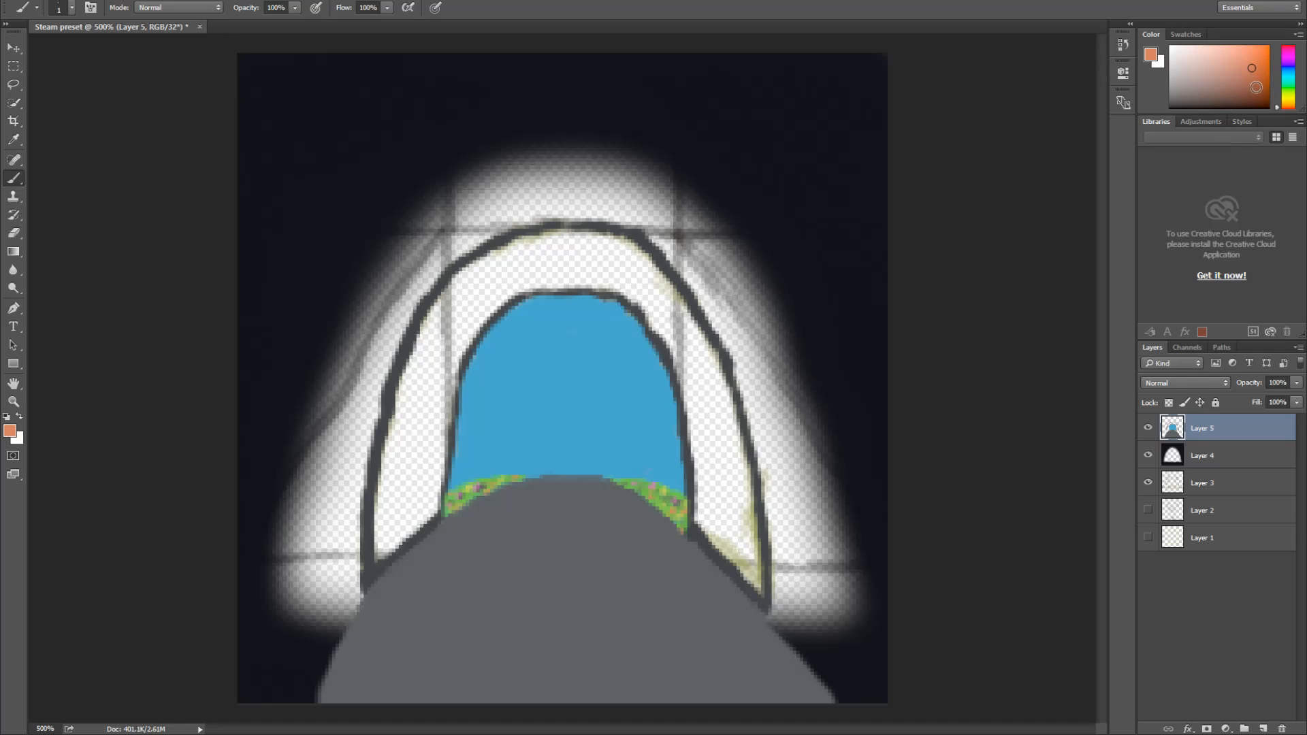
left_click(1254, 96)
left_click(1249, 100)
mouse_move(467, 461)
left_mouse_down()
mouse_move(467, 485)
mouse_move(482, 457)
mouse_move(470, 487)
mouse_move(469, 424)
left_mouse_up()
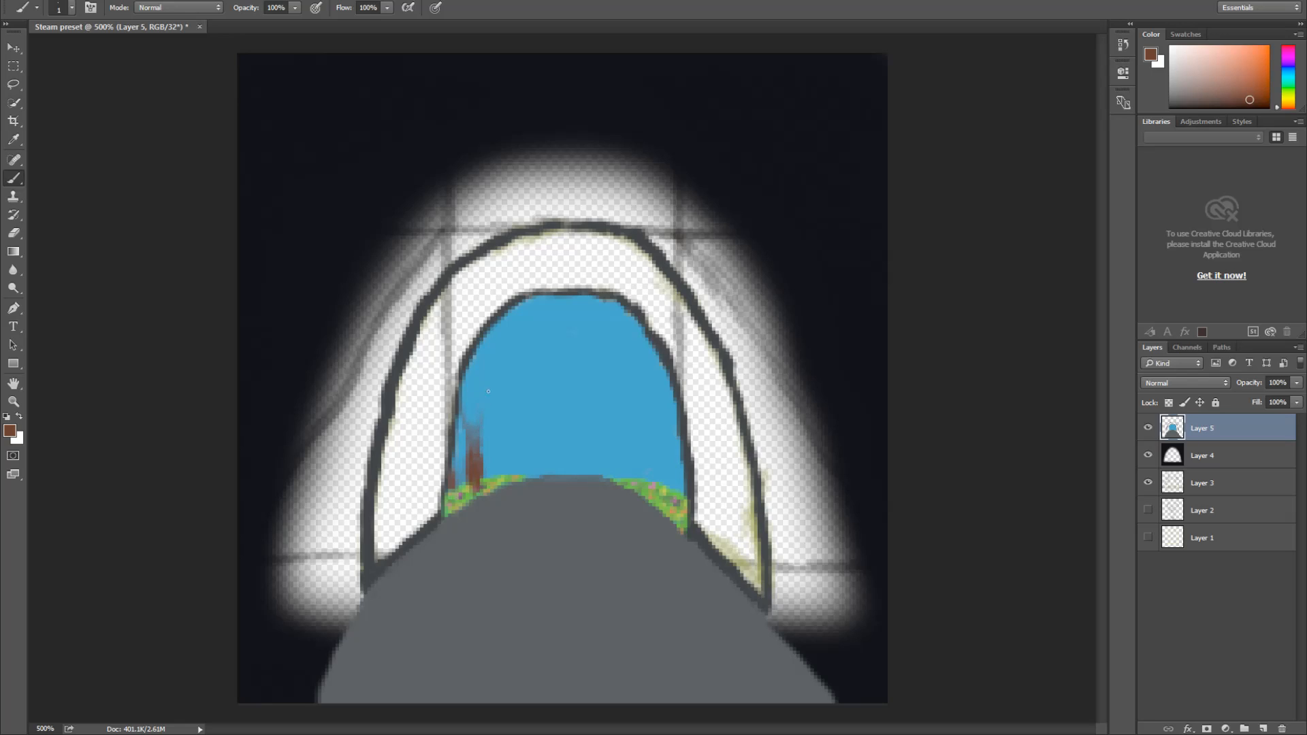
mouse_move(486, 417)
left_mouse_down()
mouse_move(521, 378)
mouse_move(493, 382)
mouse_move(489, 397)
mouse_move(479, 361)
mouse_move(476, 402)
left_mouse_up()
Paint a branching brown tree above the right grass patch and a second trunk beside the inner arch's right edge
left_click_drag(629, 481, 625, 419)
mouse_move(611, 365)
left_mouse_down()
mouse_move(605, 394)
mouse_move(626, 373)
mouse_move(636, 405)
left_mouse_up()
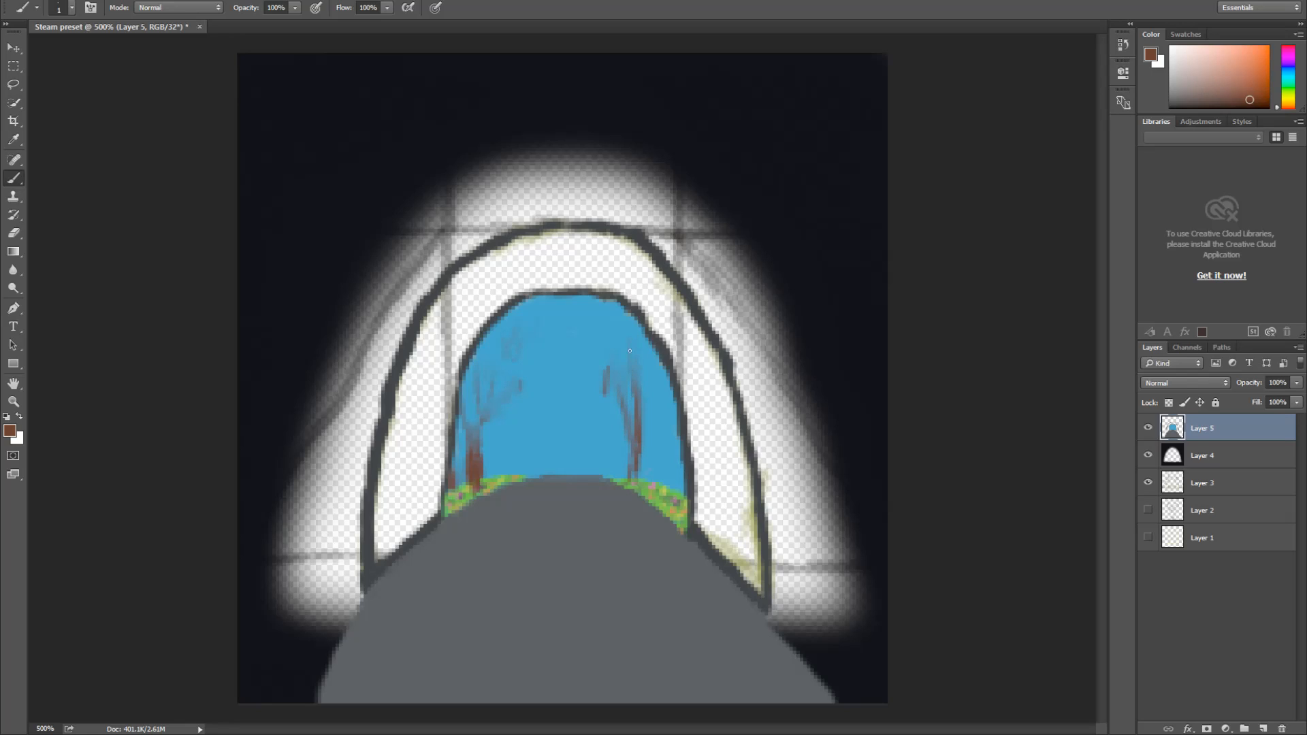
mouse_move(649, 360)
left_mouse_down()
mouse_move(641, 381)
mouse_move(651, 356)
left_mouse_up()
mouse_move(645, 413)
left_mouse_down()
mouse_move(654, 474)
mouse_move(635, 463)
mouse_move(639, 490)
mouse_move(660, 363)
mouse_move(633, 385)
left_mouse_up()
left_click_drag(616, 338, 611, 322)
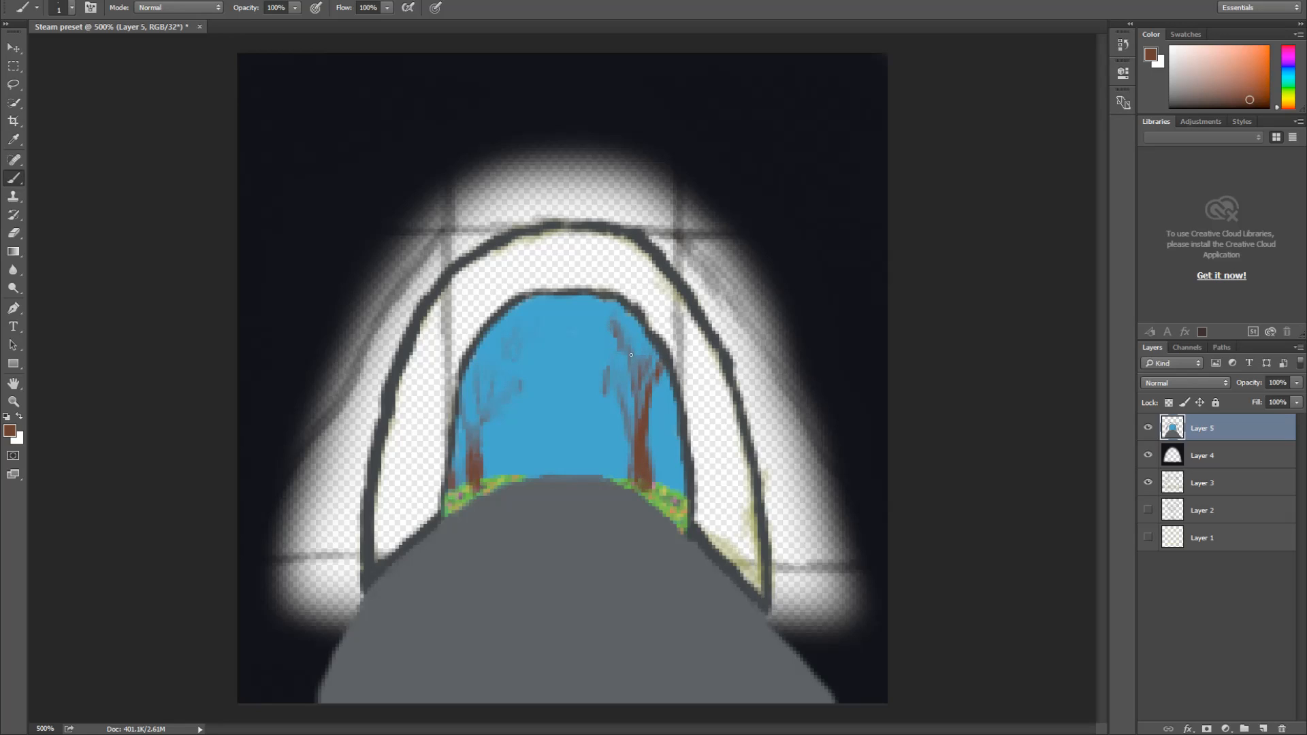
left_click_drag(612, 372, 615, 396)
left_click_drag(671, 492, 674, 394)
mouse_move(681, 466)
left_mouse_down()
mouse_move(680, 497)
mouse_move(679, 443)
mouse_move(681, 492)
left_mouse_up()
left_click_drag(675, 430, 670, 417)
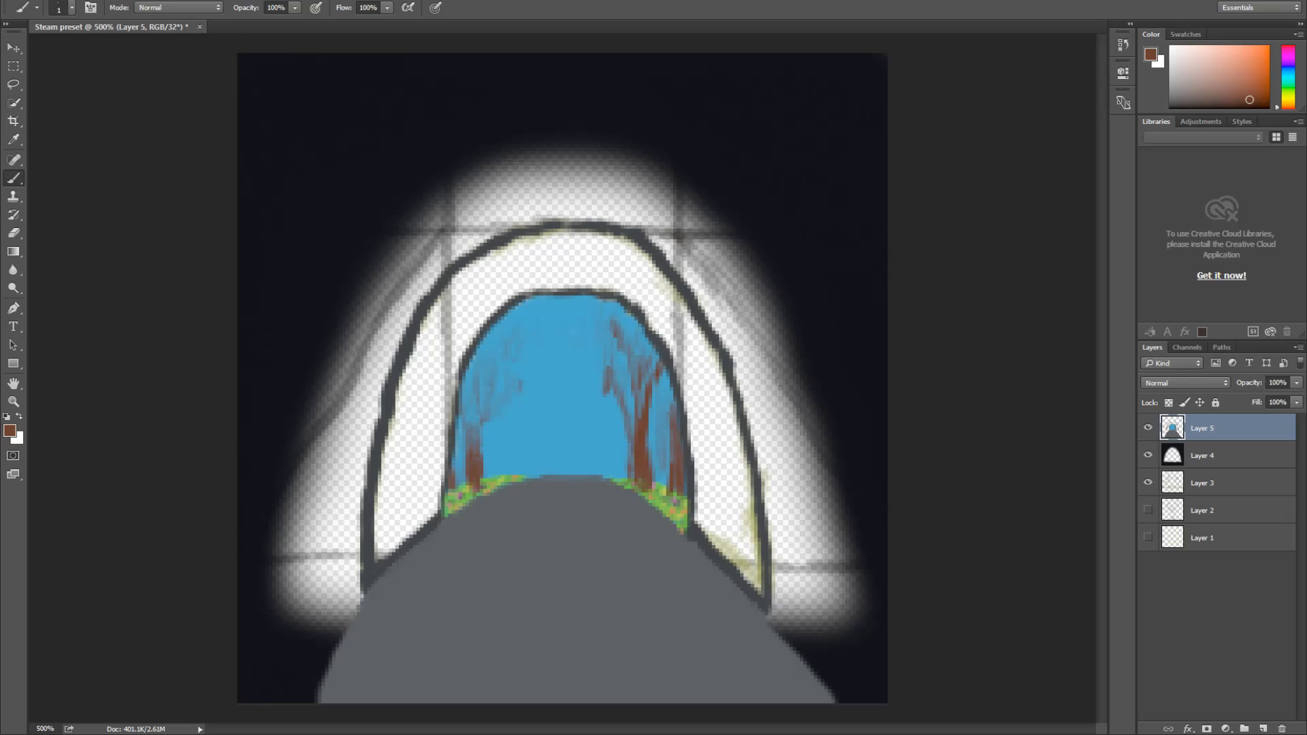
Cover the right trees' branches with hanging dark green foliage up to the top of the inner arch
left_click_drag(1288, 96, 1288, 89)
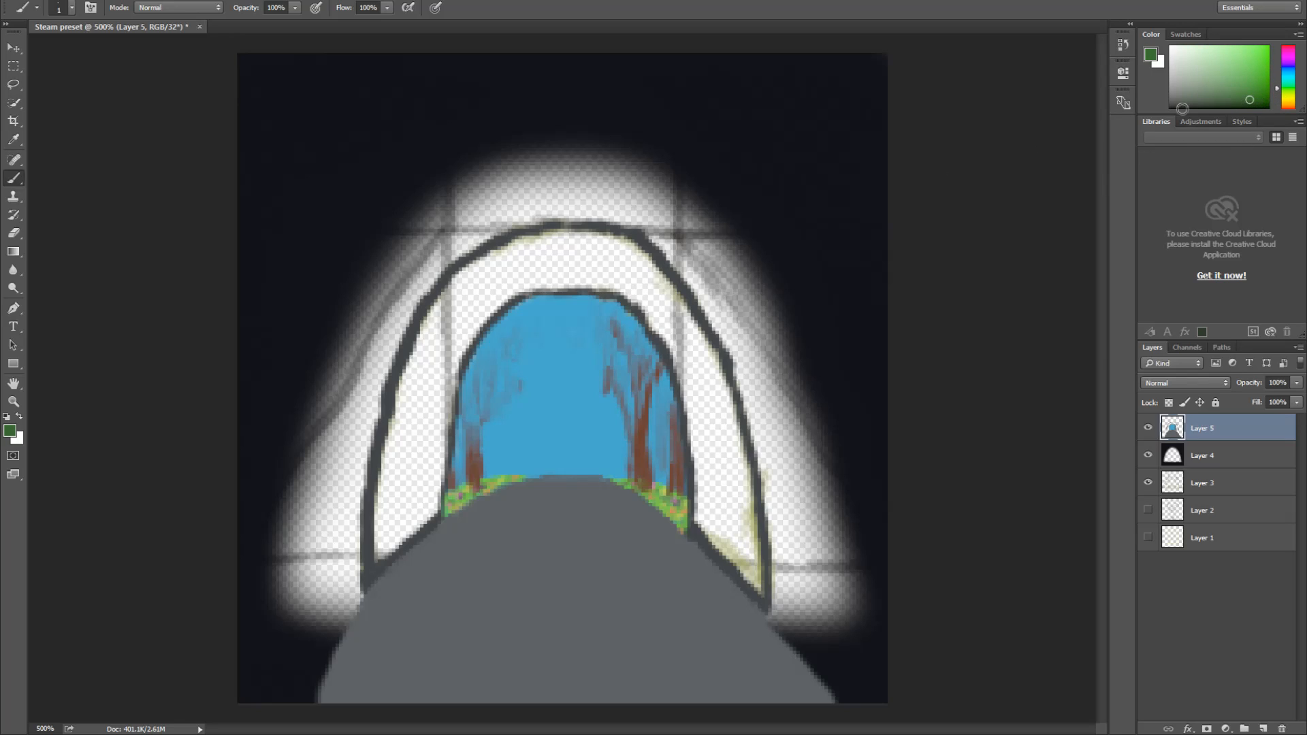
mouse_move(628, 411)
left_mouse_down()
mouse_move(627, 441)
mouse_move(596, 356)
mouse_move(585, 378)
mouse_move(599, 366)
mouse_move(600, 323)
mouse_move(625, 406)
mouse_move(648, 363)
mouse_move(627, 411)
mouse_move(633, 378)
mouse_move(579, 300)
mouse_move(588, 349)
mouse_move(580, 336)
mouse_move(614, 307)
left_mouse_up()
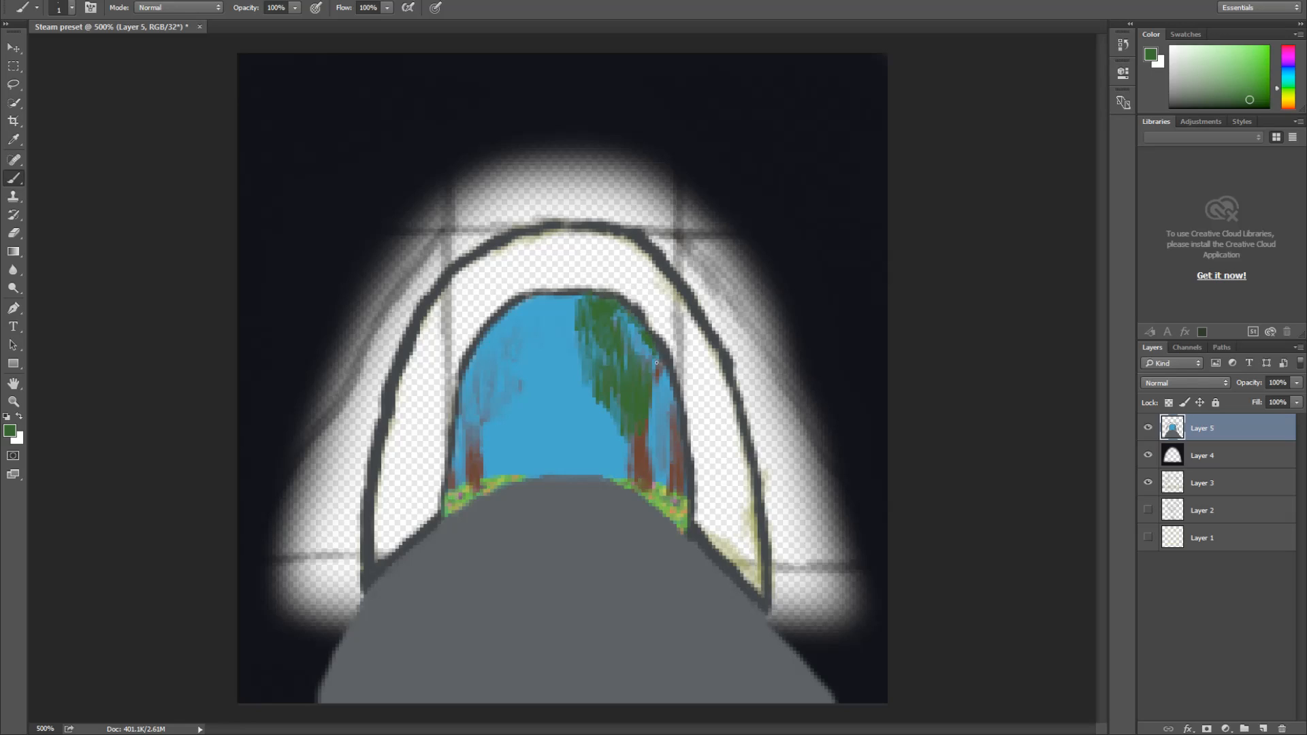
mouse_move(663, 374)
left_mouse_down()
mouse_move(655, 409)
mouse_move(638, 334)
mouse_move(625, 333)
mouse_move(635, 351)
mouse_move(616, 323)
mouse_move(596, 327)
mouse_move(571, 363)
left_mouse_up()
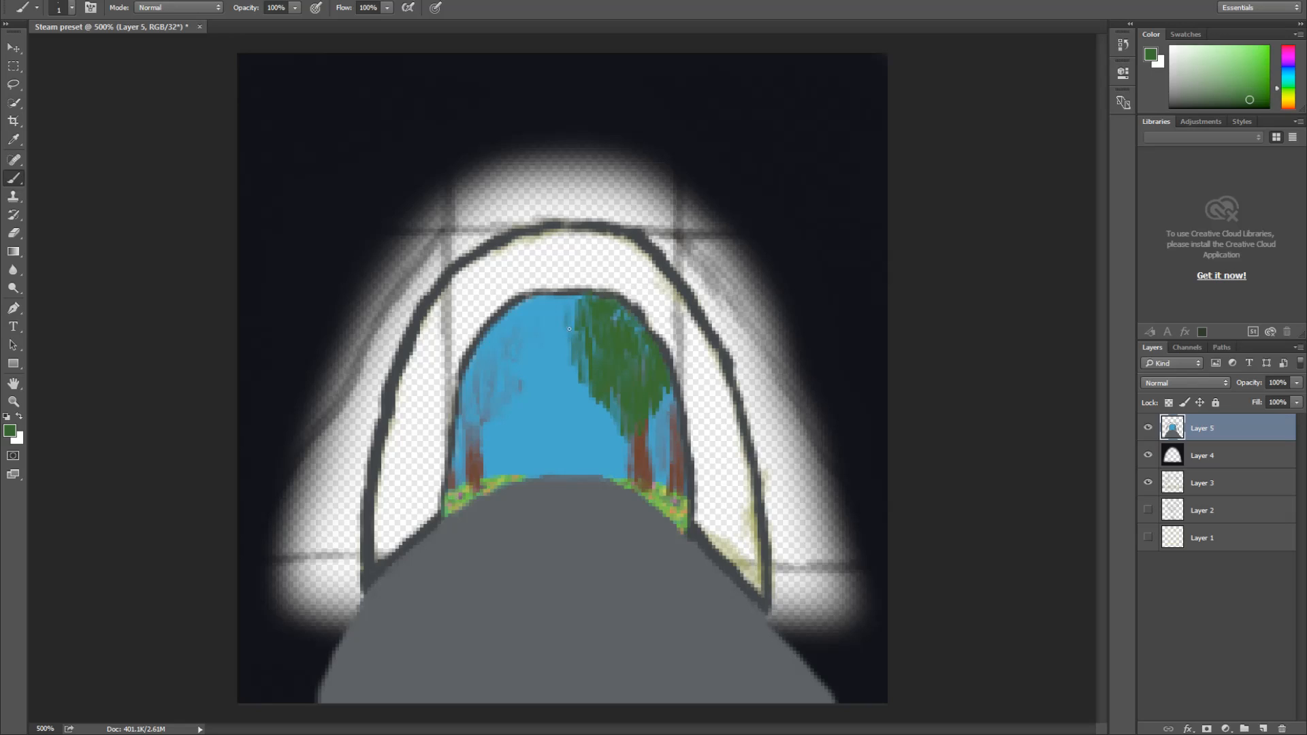
left_click_drag(644, 413, 668, 468)
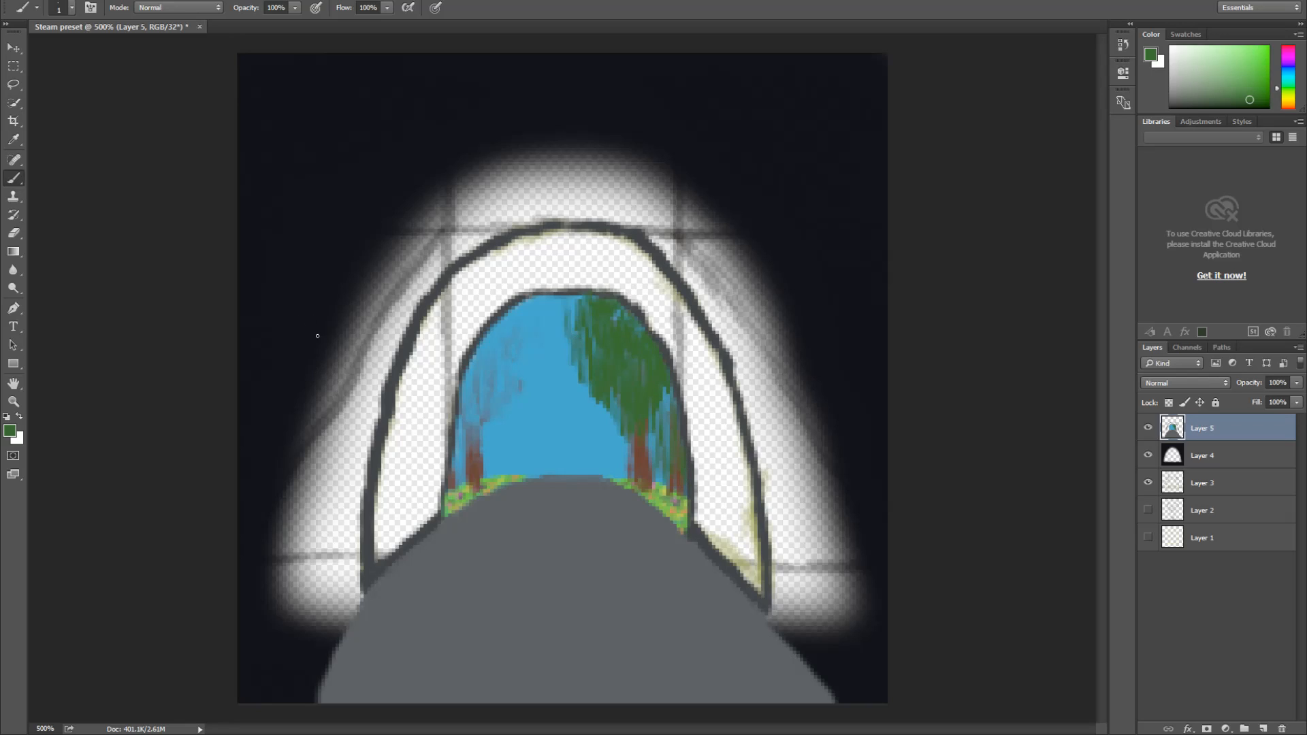
Paint dark green foliage over the left tree and streak thin brown strokes through the foliage
mouse_move(513, 409)
left_mouse_down()
mouse_move(503, 396)
mouse_move(483, 442)
mouse_move(518, 379)
left_mouse_up()
mouse_move(479, 426)
left_mouse_down()
mouse_move(475, 443)
mouse_move(471, 411)
mouse_move(460, 449)
mouse_move(457, 419)
mouse_move(461, 440)
left_mouse_up()
mouse_move(469, 394)
left_mouse_down()
mouse_move(482, 351)
mouse_move(481, 417)
mouse_move(496, 353)
mouse_move(494, 411)
mouse_move(531, 352)
mouse_move(530, 371)
mouse_move(530, 307)
mouse_move(523, 343)
mouse_move(518, 315)
mouse_move(502, 354)
mouse_move(487, 339)
mouse_move(492, 376)
mouse_move(552, 307)
left_mouse_up()
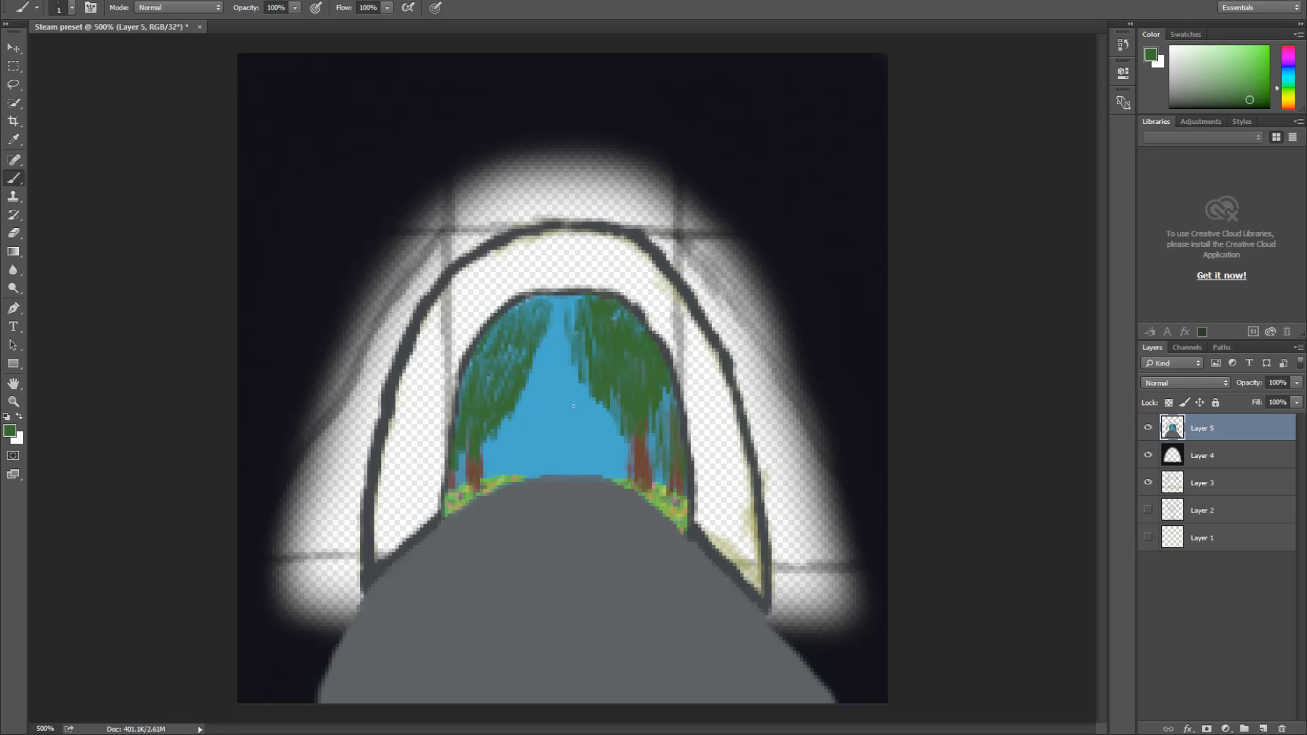
left_click_drag(1288, 111, 1288, 105)
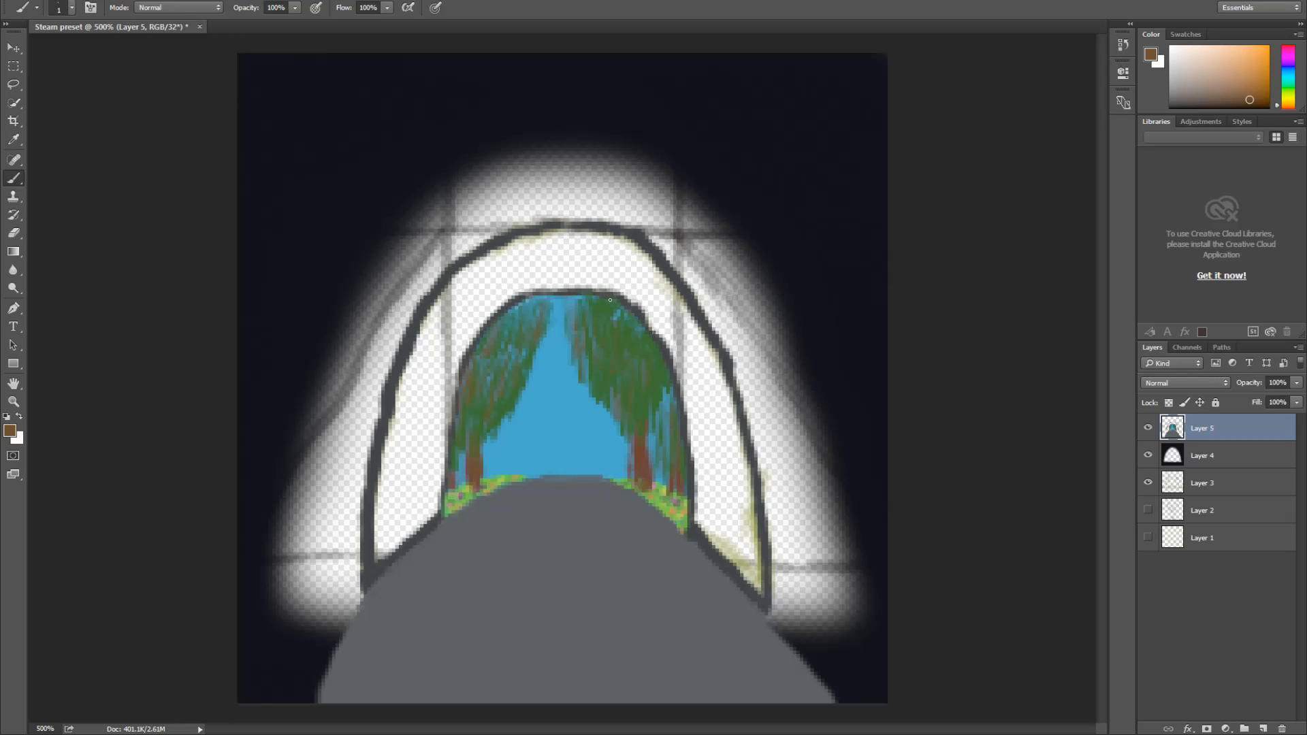
Thicken both tree canopies in a darker green and add faint green strokes along the blue gap between them
left_click_drag(1289, 107, 1251, 101)
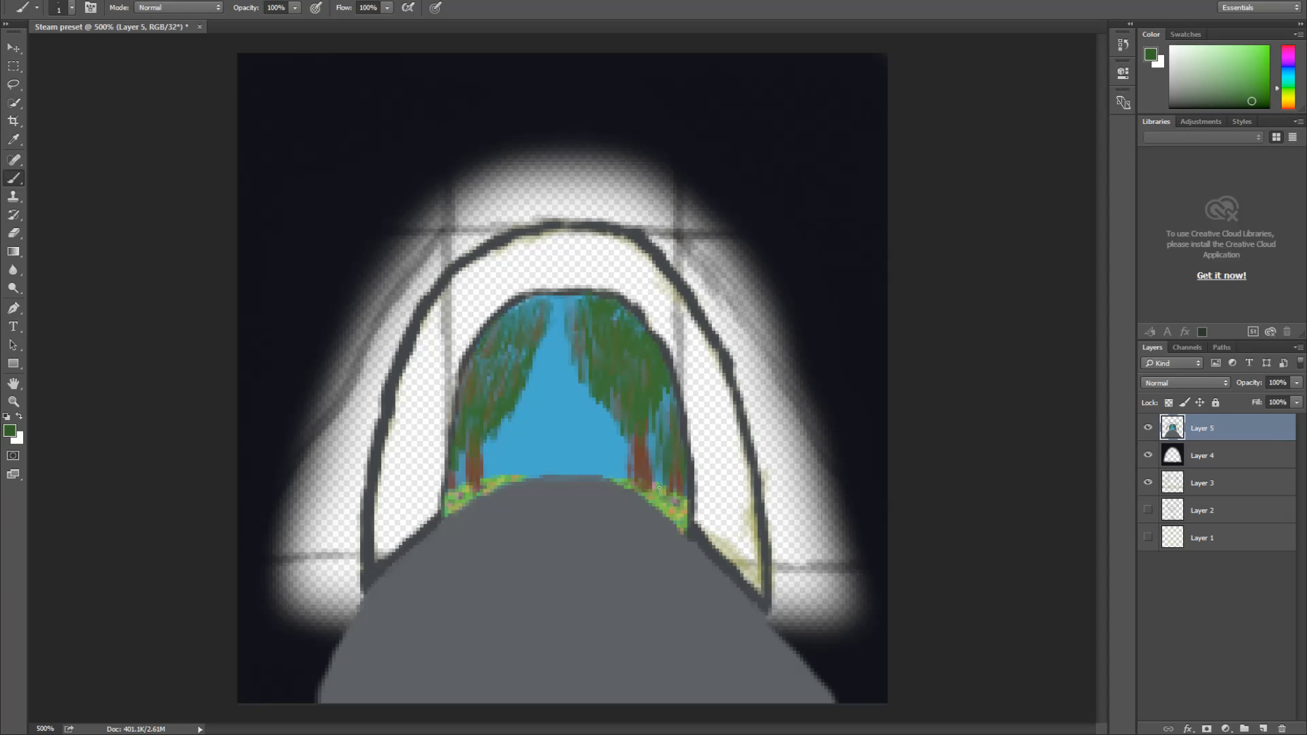
left_click_drag(654, 488, 658, 422)
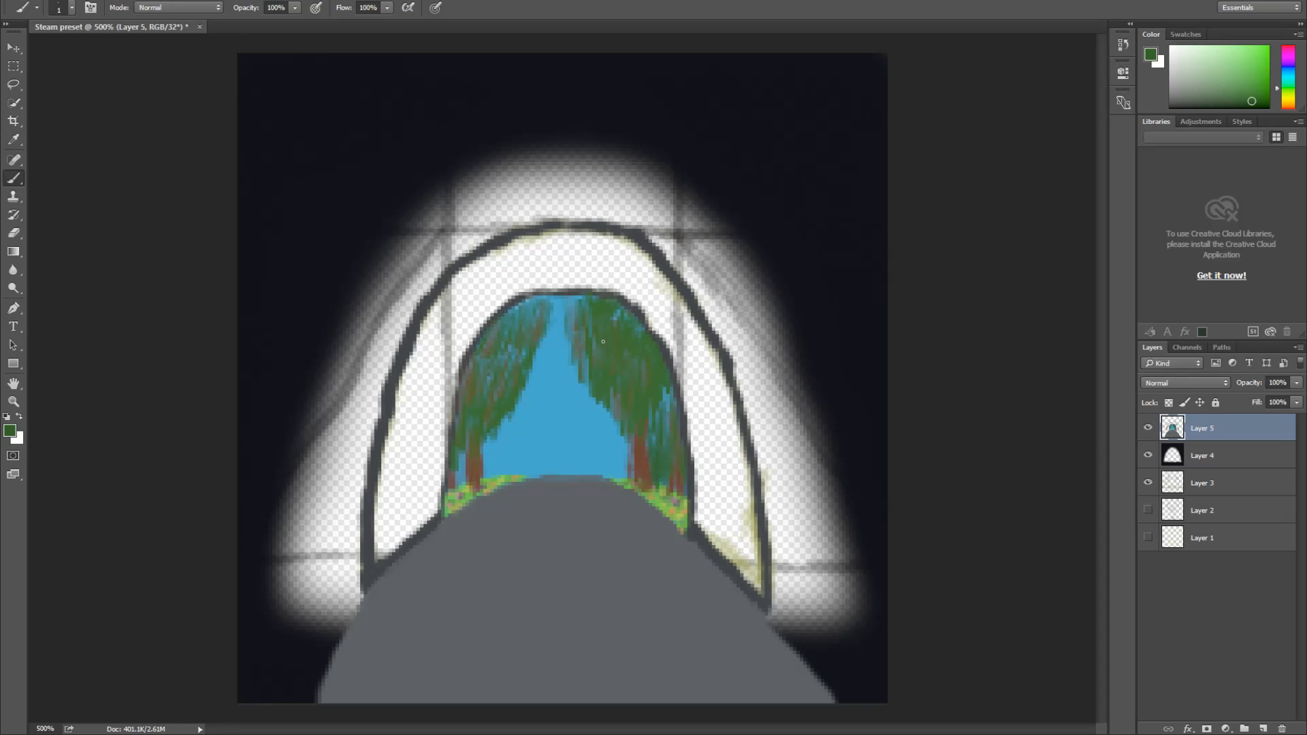
left_click_drag(636, 326, 644, 383)
mouse_move(592, 327)
left_mouse_down()
mouse_move(568, 361)
mouse_move(564, 347)
mouse_move(493, 376)
mouse_move(536, 307)
mouse_move(525, 342)
left_mouse_up()
mouse_move(536, 298)
left_mouse_down()
mouse_move(530, 322)
mouse_move(524, 303)
left_mouse_up()
left_click_drag(522, 312, 495, 330)
left_click_drag(516, 306, 540, 298)
mouse_move(512, 347)
left_mouse_down()
mouse_move(506, 390)
mouse_move(500, 369)
mouse_move(490, 387)
mouse_move(478, 367)
mouse_move(461, 385)
left_mouse_up()
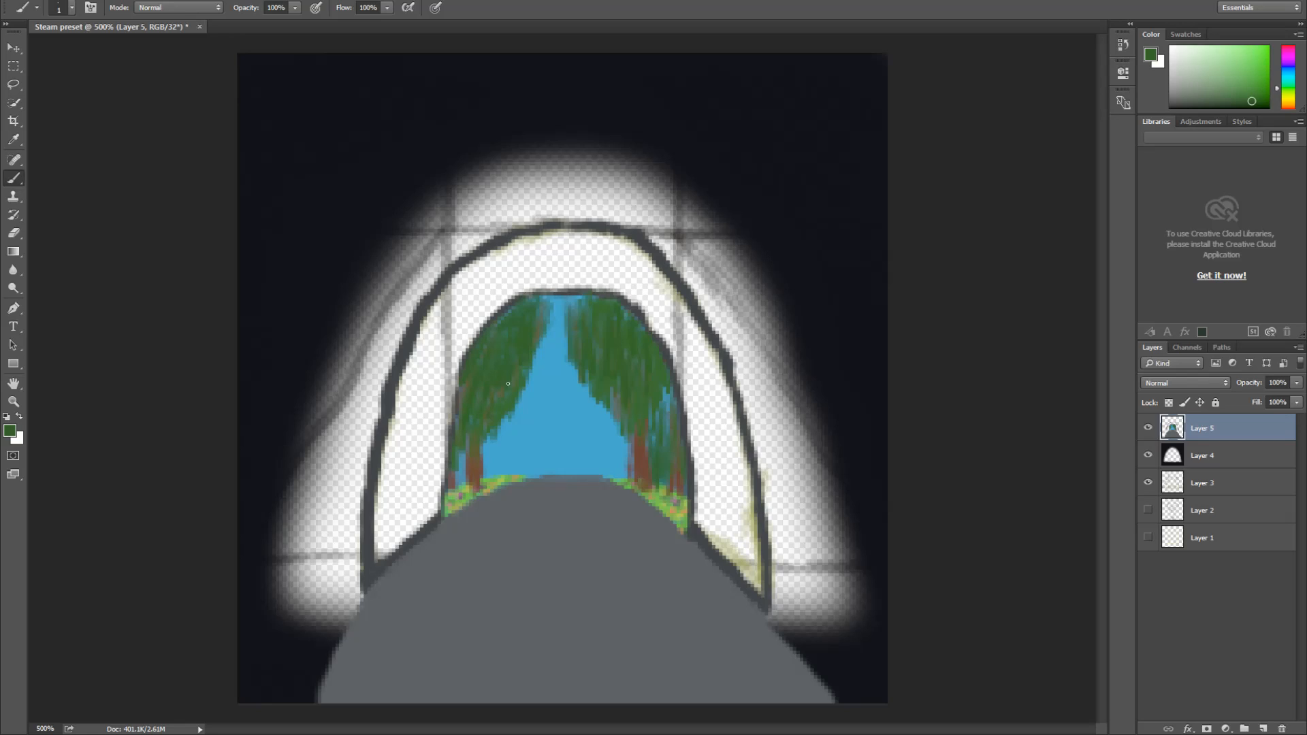
left_click_drag(492, 430, 459, 469)
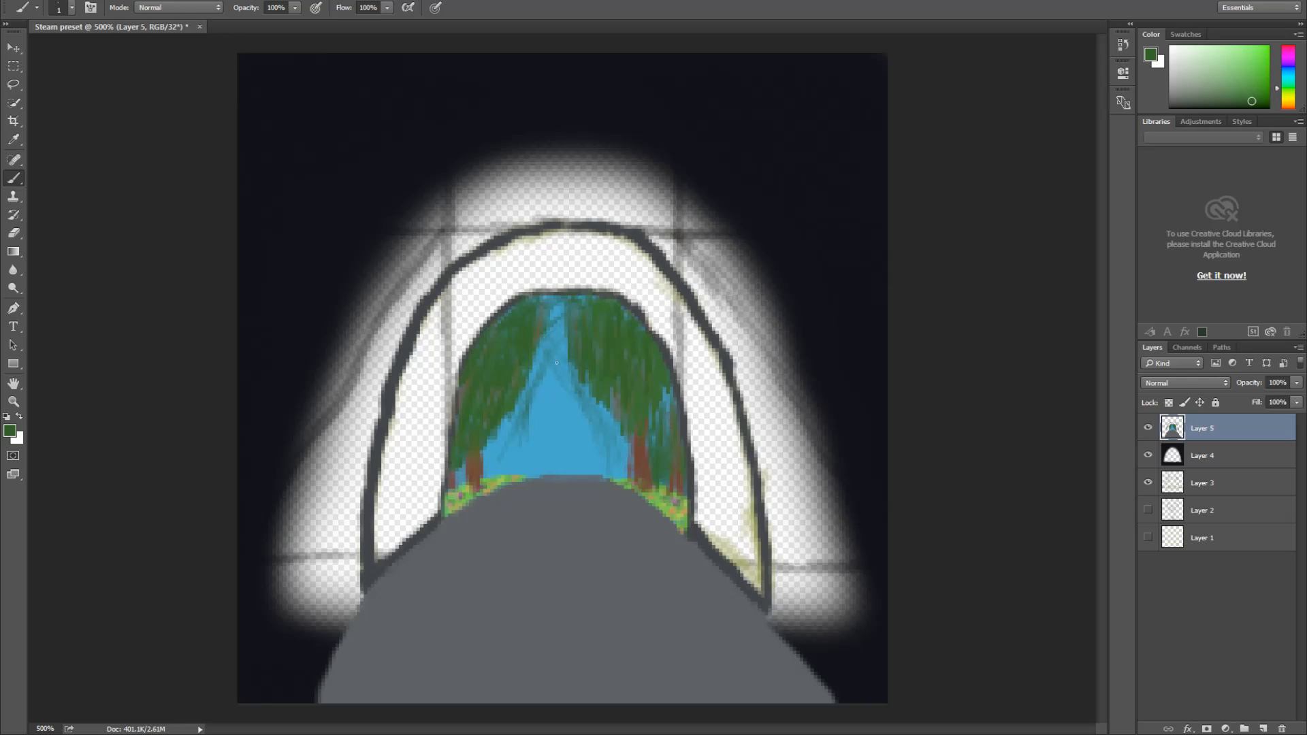
mouse_move(539, 380)
left_mouse_down()
mouse_move(570, 377)
mouse_move(537, 361)
mouse_move(555, 368)
mouse_move(539, 398)
mouse_move(525, 395)
mouse_move(479, 454)
left_mouse_up()
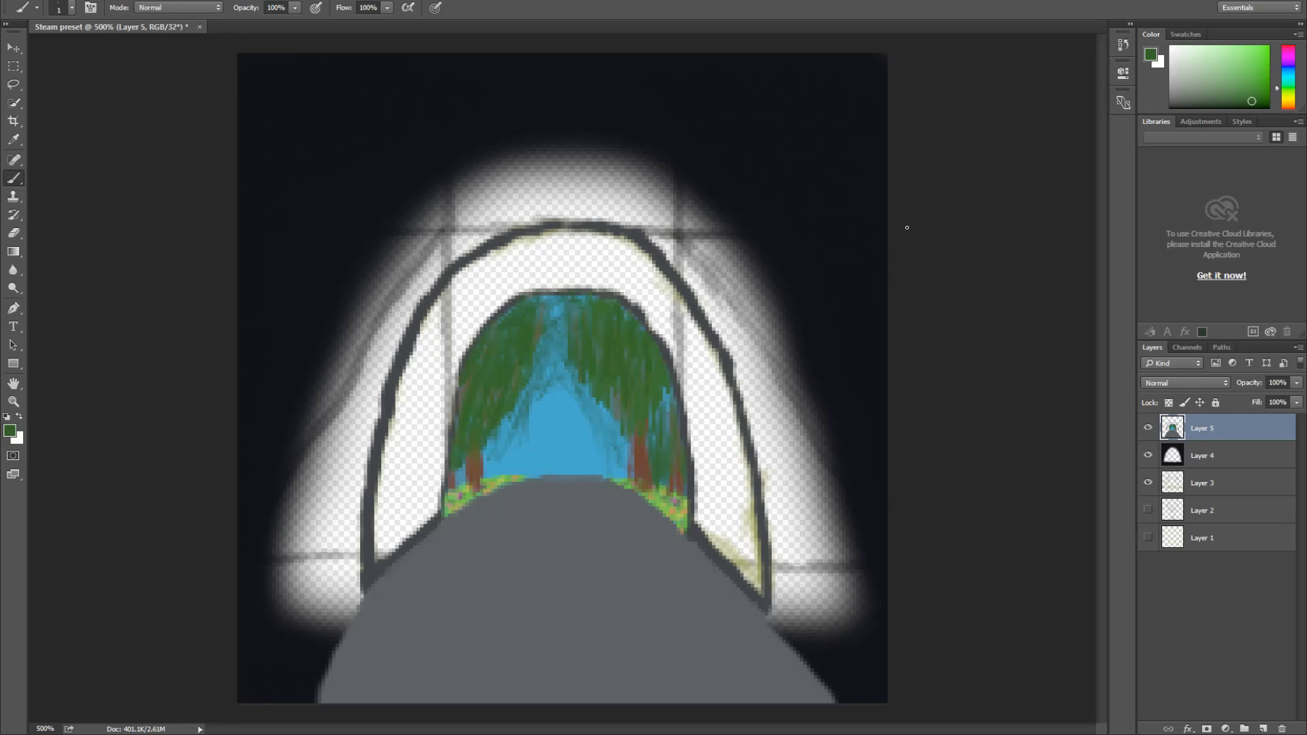
Fill the blue gap between the two tree canopies at the top of the inner arch with dark green foliage
left_click(1249, 91)
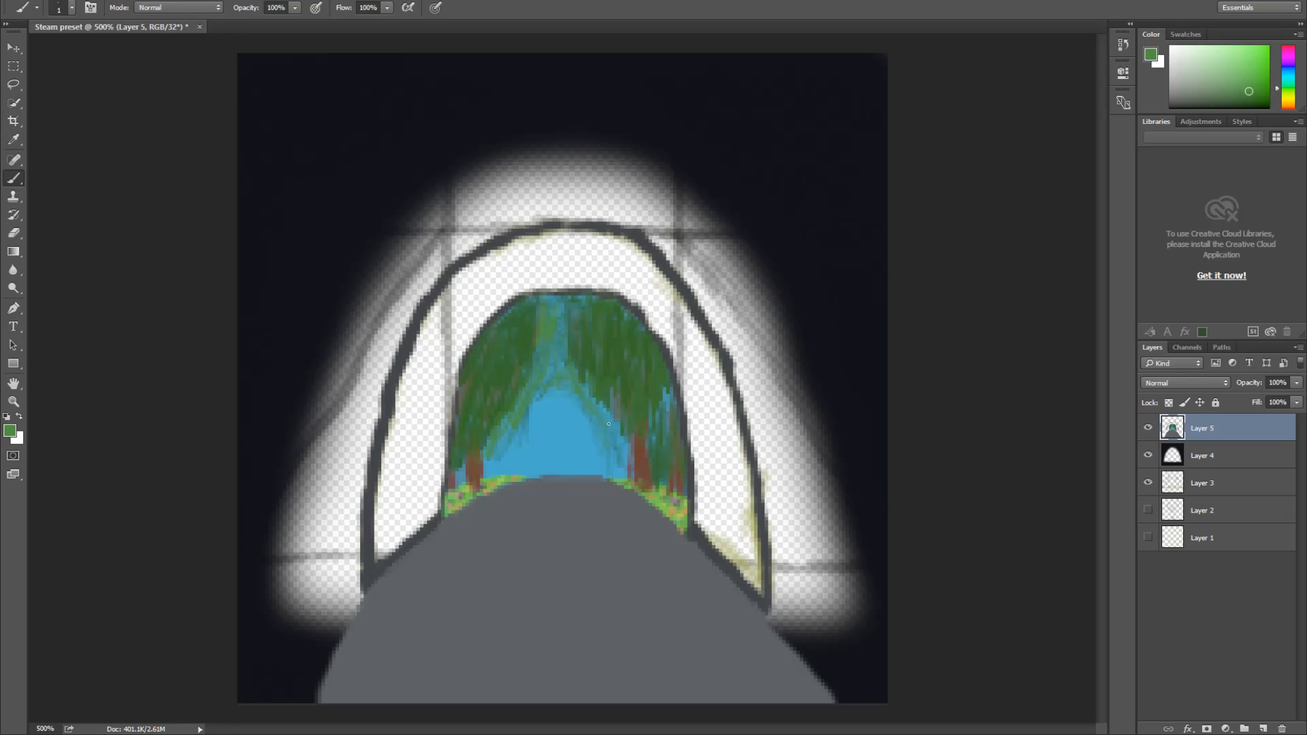
left_click(1251, 101)
mouse_move(572, 331)
left_mouse_down()
mouse_move(537, 345)
mouse_move(542, 365)
mouse_move(544, 348)
mouse_move(566, 341)
mouse_move(555, 311)
left_mouse_up()
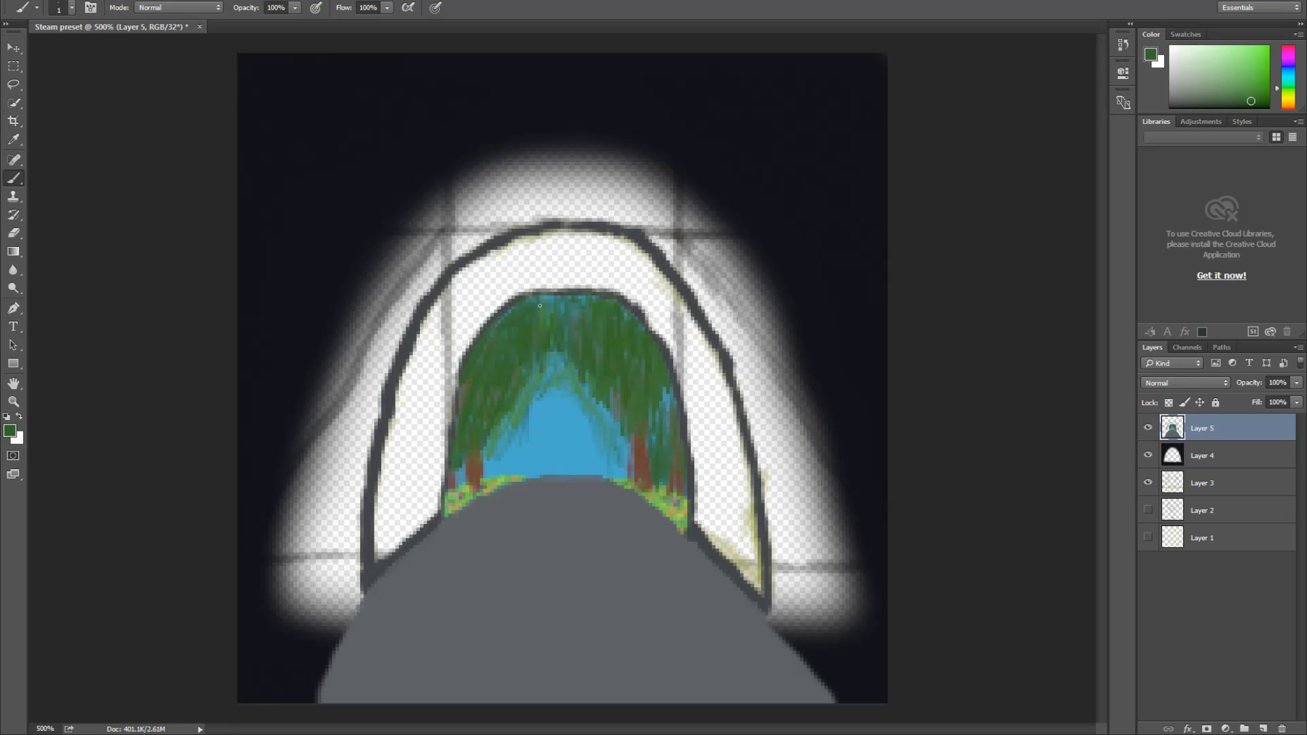
Extend the dark green foliage down both sides of the sky, leaving a small rounded blue opening above the path
left_click_drag(554, 355, 487, 474)
left_click_drag(579, 401, 587, 411)
left_click_drag(558, 357, 569, 389)
left_click_drag(564, 357, 548, 389)
left_click_drag(565, 397, 565, 388)
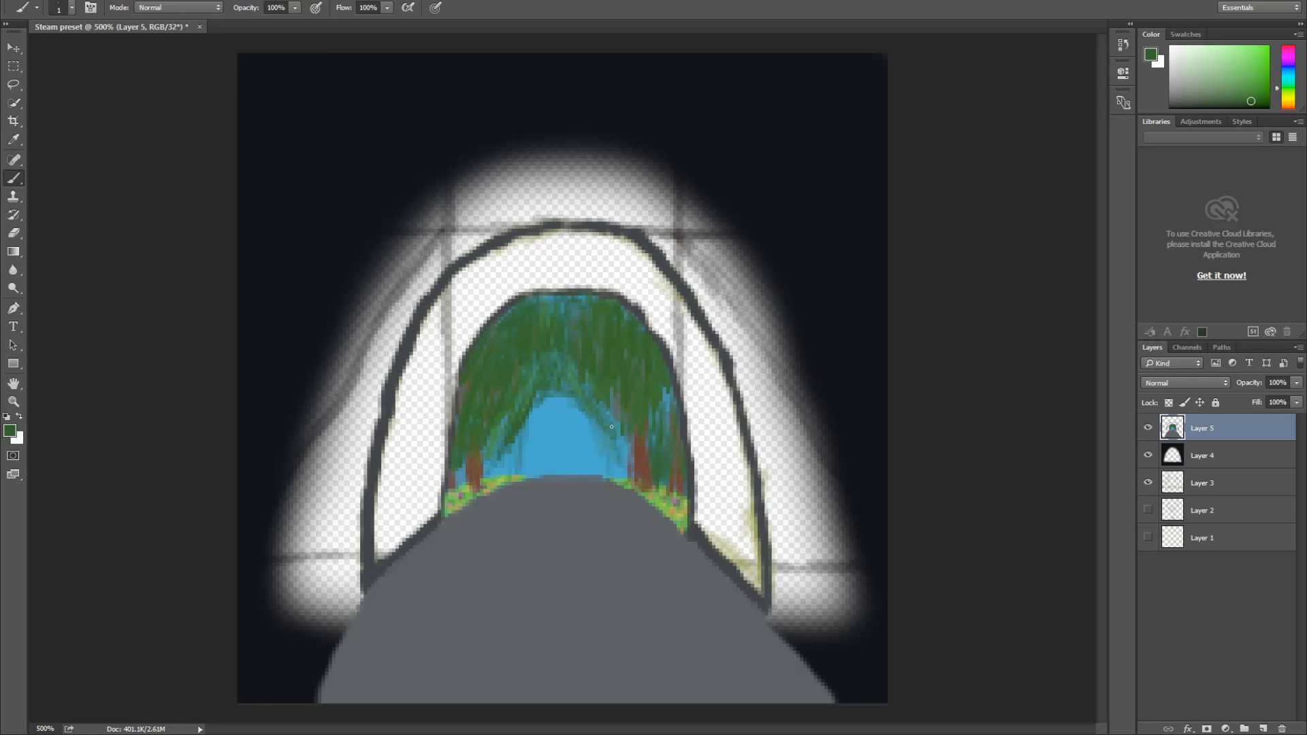
left_click_drag(618, 458, 614, 483)
mouse_move(518, 435)
left_mouse_down()
mouse_move(499, 488)
mouse_move(489, 484)
mouse_move(501, 455)
mouse_move(490, 442)
mouse_move(490, 457)
mouse_move(511, 440)
mouse_move(536, 454)
mouse_move(512, 446)
mouse_move(463, 464)
left_mouse_up()
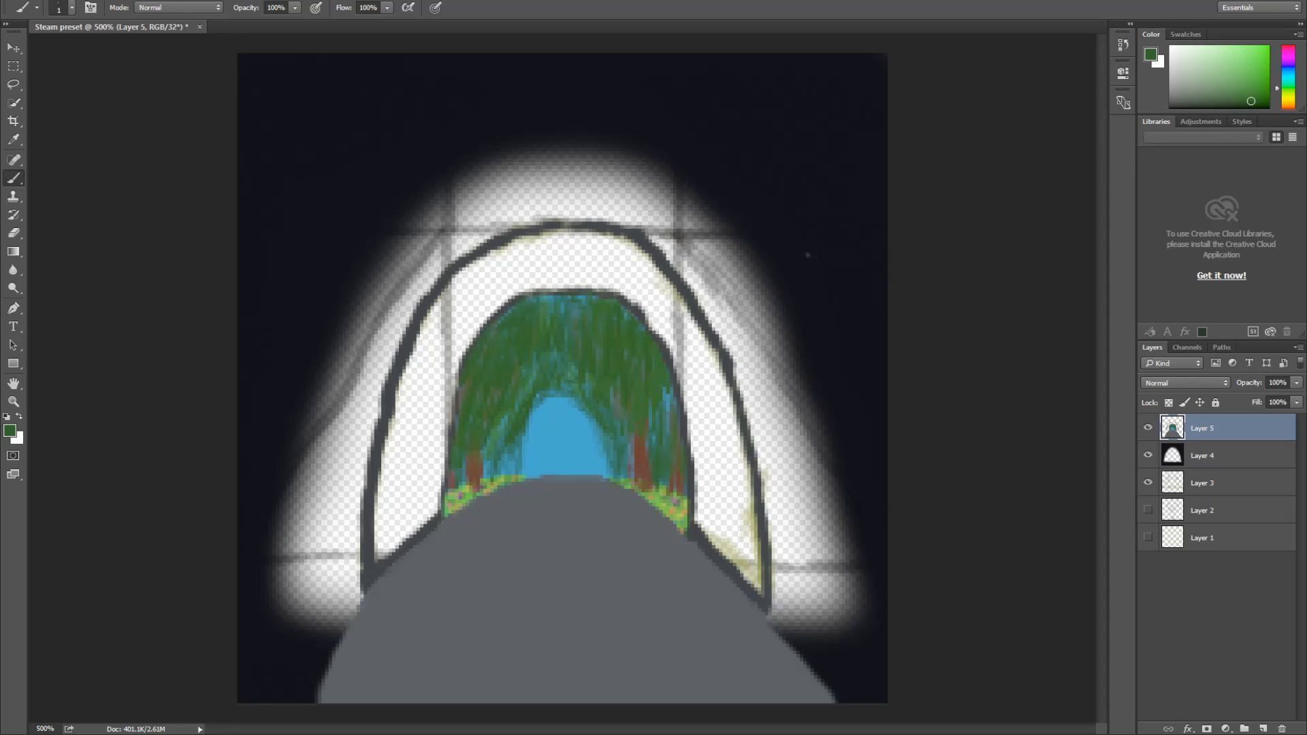
Try out olive and yellow strokes along the base of the blue opening, where it meets the path
left_click(1288, 97)
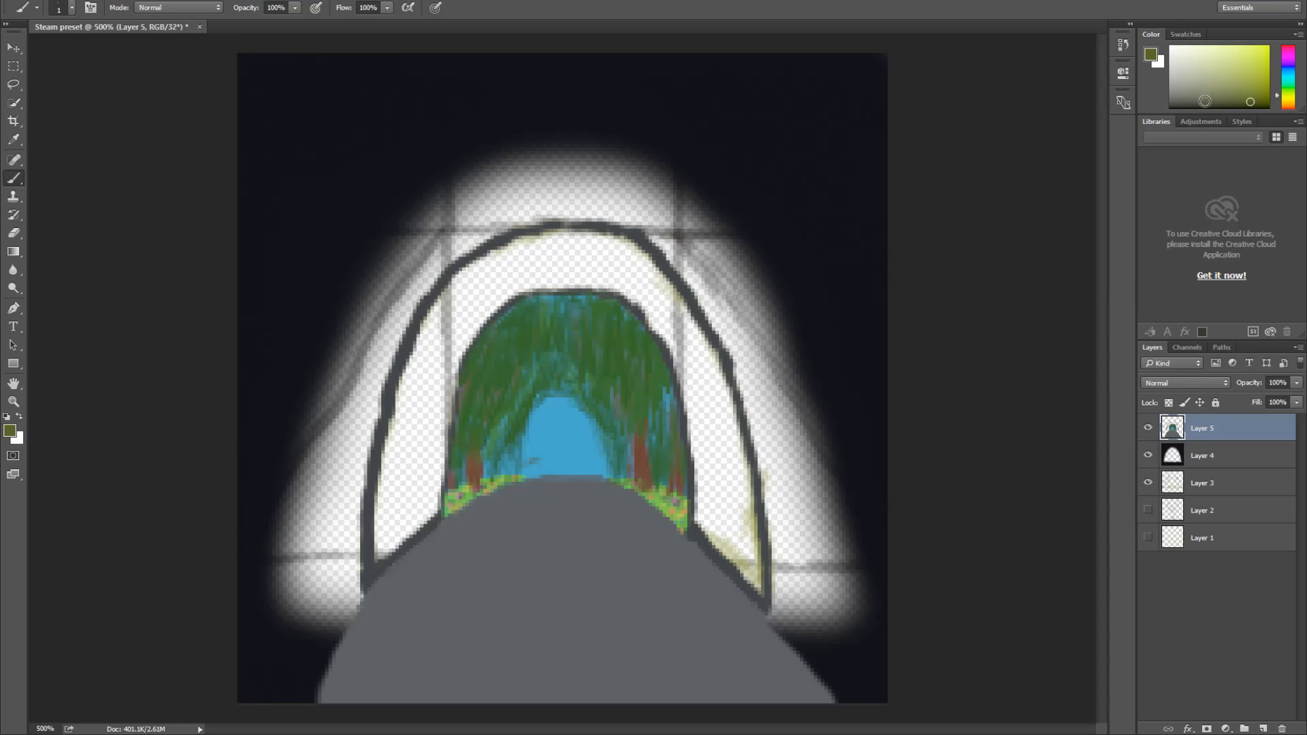
left_click(1263, 79)
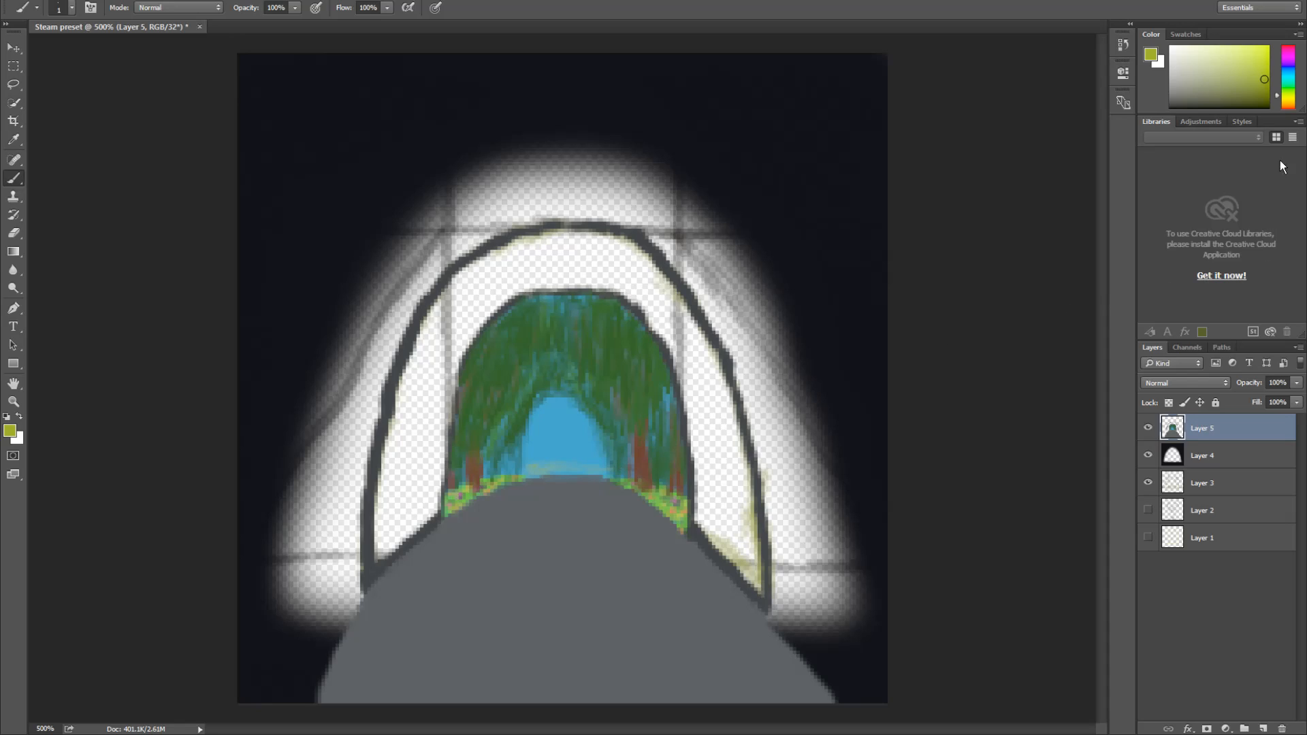
left_click(1289, 98)
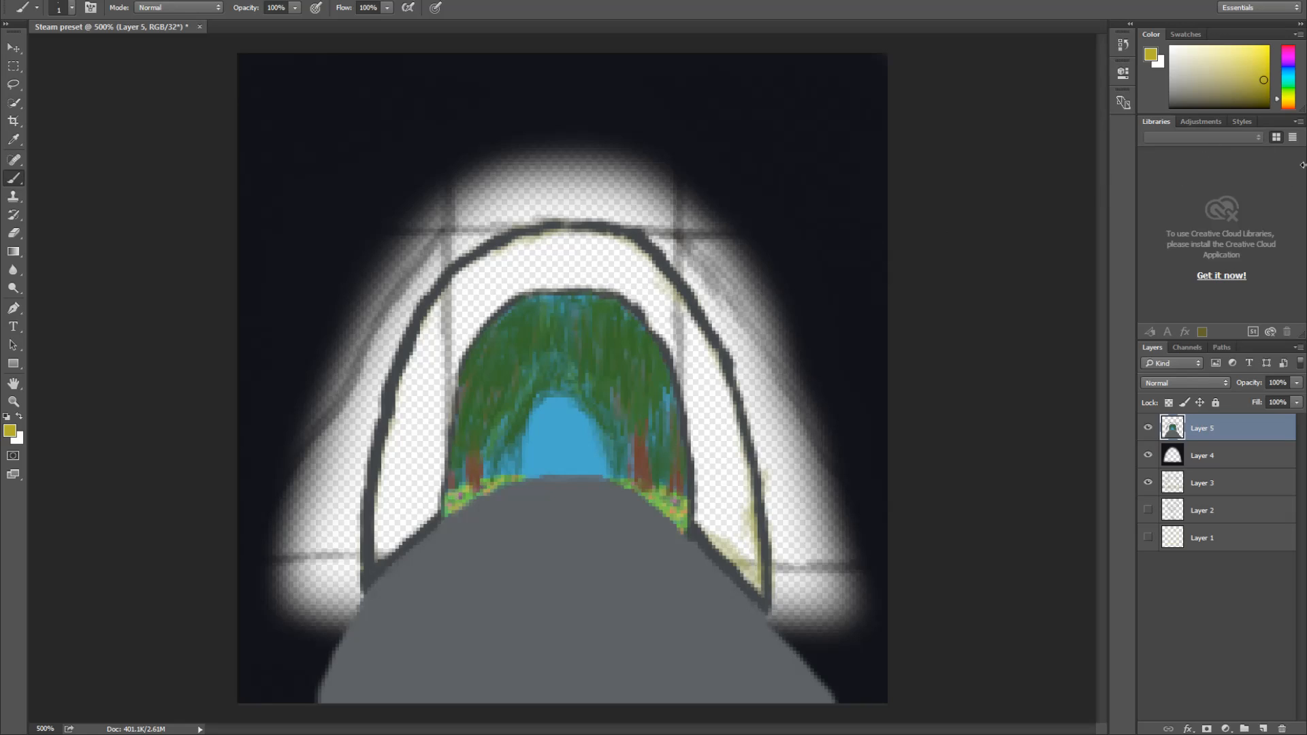
Paint thin reddish-brown trunks beneath the foliage on both sides of the blue opening
left_click(1289, 104)
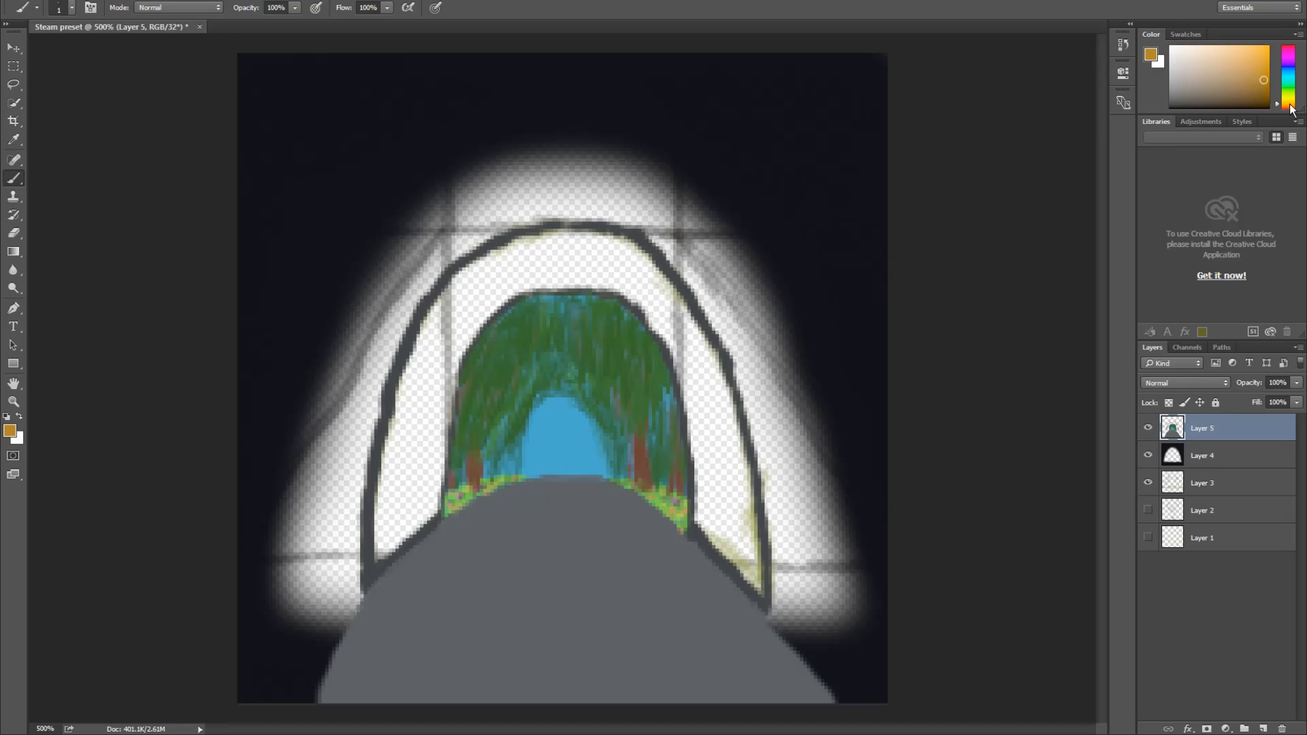
left_click(1290, 107)
left_click_drag(1255, 94, 1248, 100)
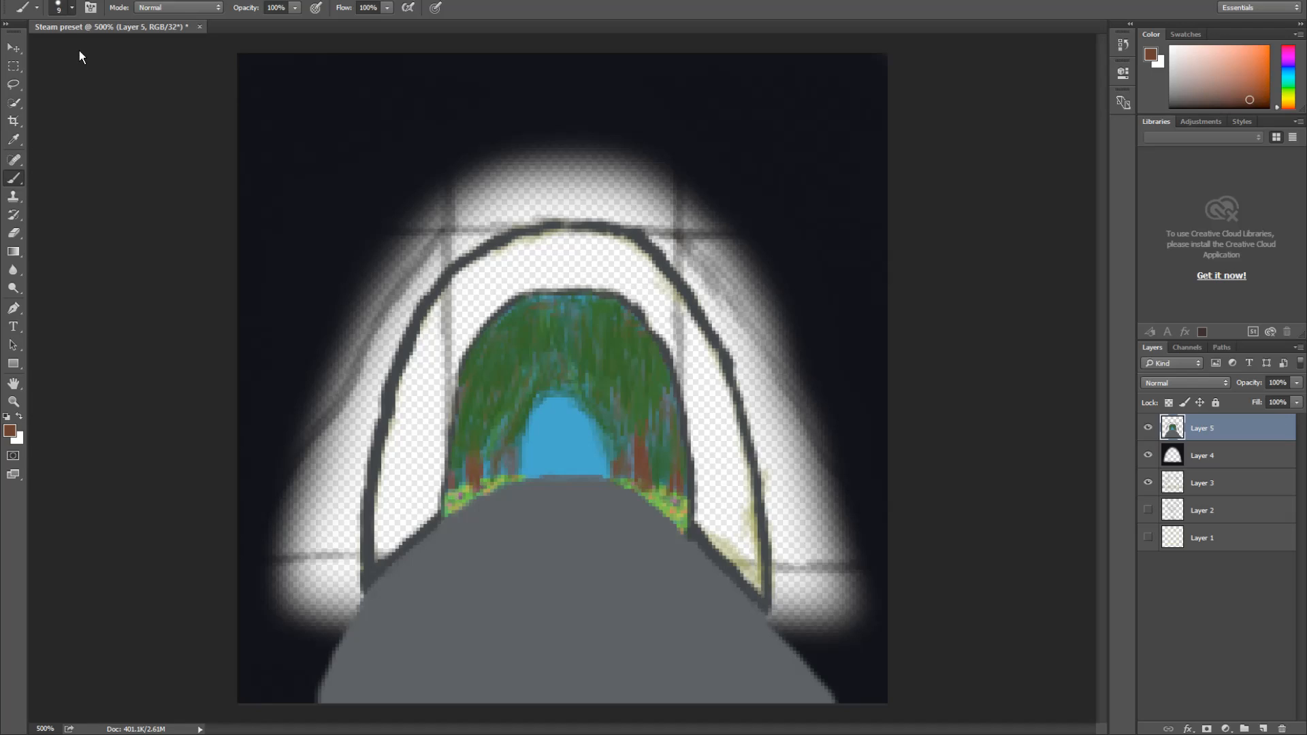
Set the brush size to 4, sample the path's grey and dab subtle darker grey patches onto the path
key("bracketleft")
key("bracketleft")
key("bracketleft")
key("bracketleft")
key("bracketleft")
left_click(13, 139)
left_click(459, 541)
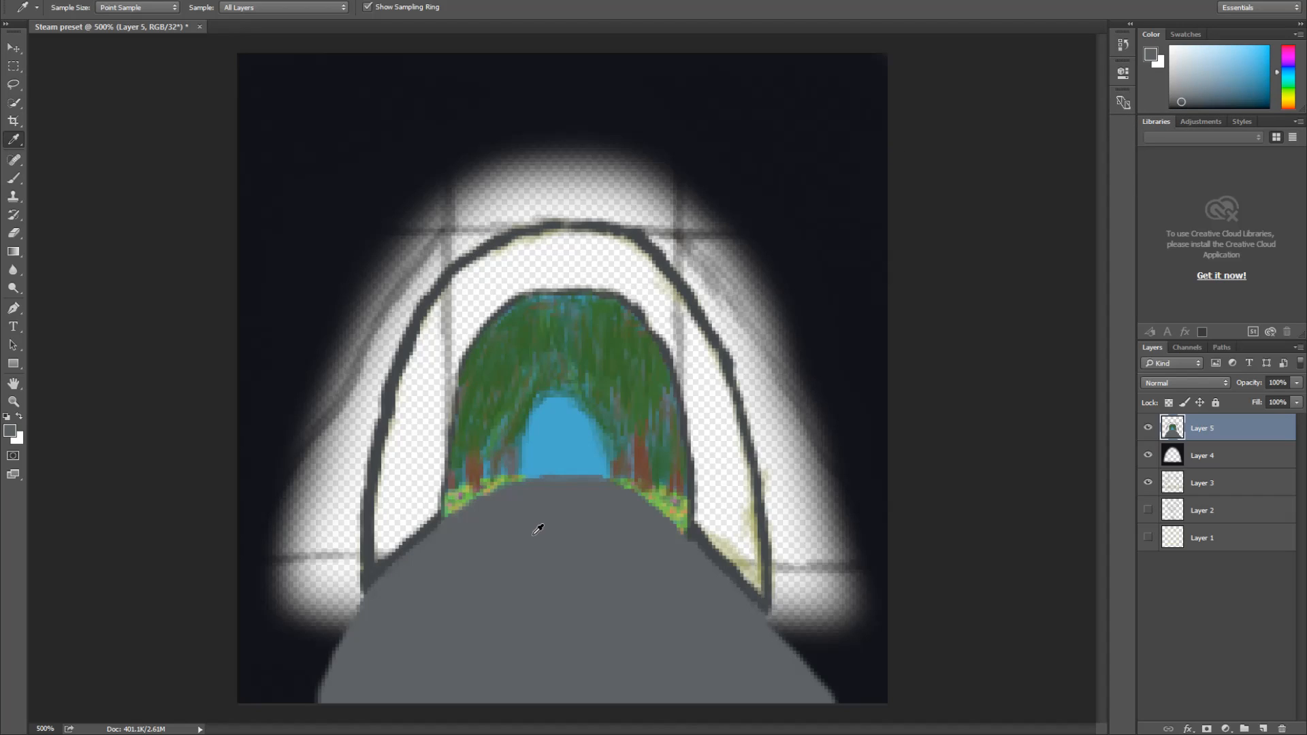
left_click(13, 178)
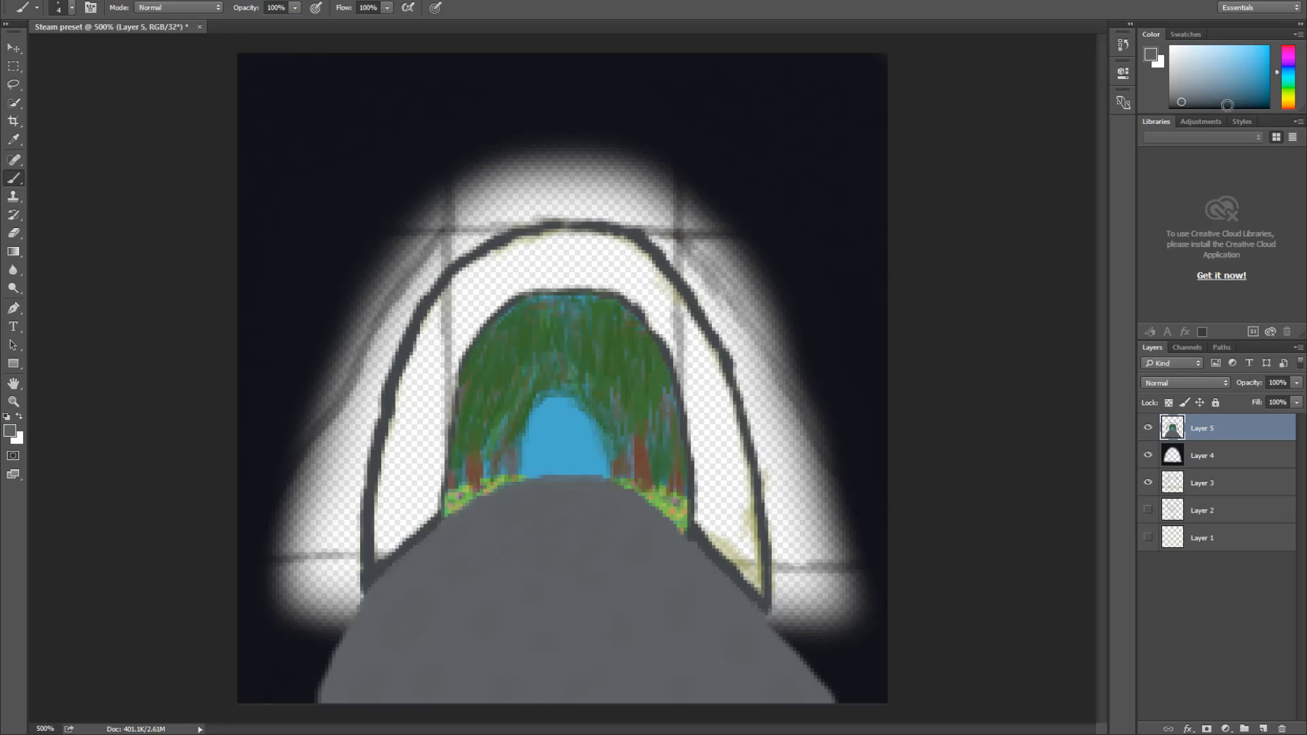
Paint olive-grey patches over the middle and lower part of the path
left_click(1288, 95)
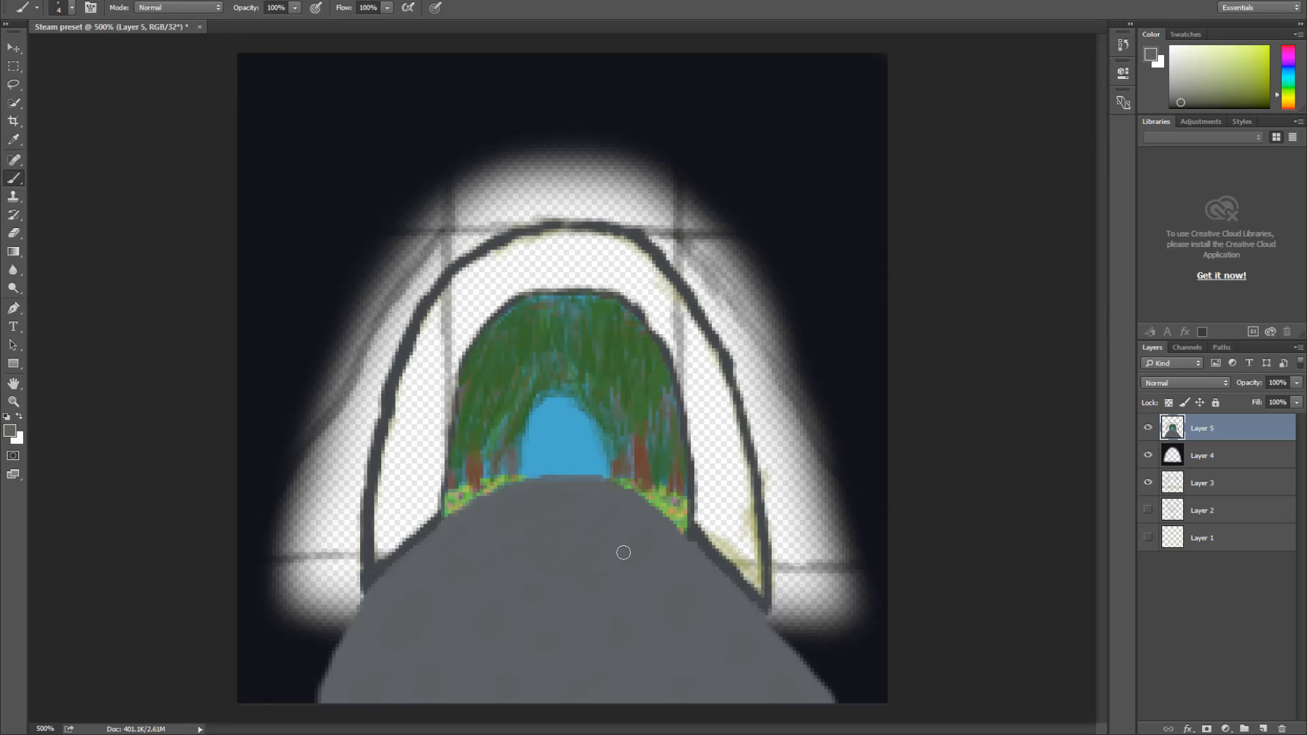
mouse_move(611, 558)
left_mouse_down()
mouse_move(618, 586)
mouse_move(624, 571)
mouse_move(671, 568)
left_mouse_up()
mouse_move(569, 595)
left_mouse_down()
mouse_move(587, 609)
mouse_move(610, 592)
mouse_move(651, 620)
mouse_move(620, 656)
mouse_move(575, 666)
left_mouse_up()
Compare the picture with and without Layer 3 by switching its visibility off and on
left_click(1148, 482)
left_click(1147, 483)
left_click(1148, 483)
left_click(1148, 483)
left_click(1149, 486)
left_click(1149, 485)
left_click(1149, 484)
left_click(1149, 485)
Check the guide sketches by showing Layer 1 and Layer 2 in turn, then hide both layers again
left_click(1148, 538)
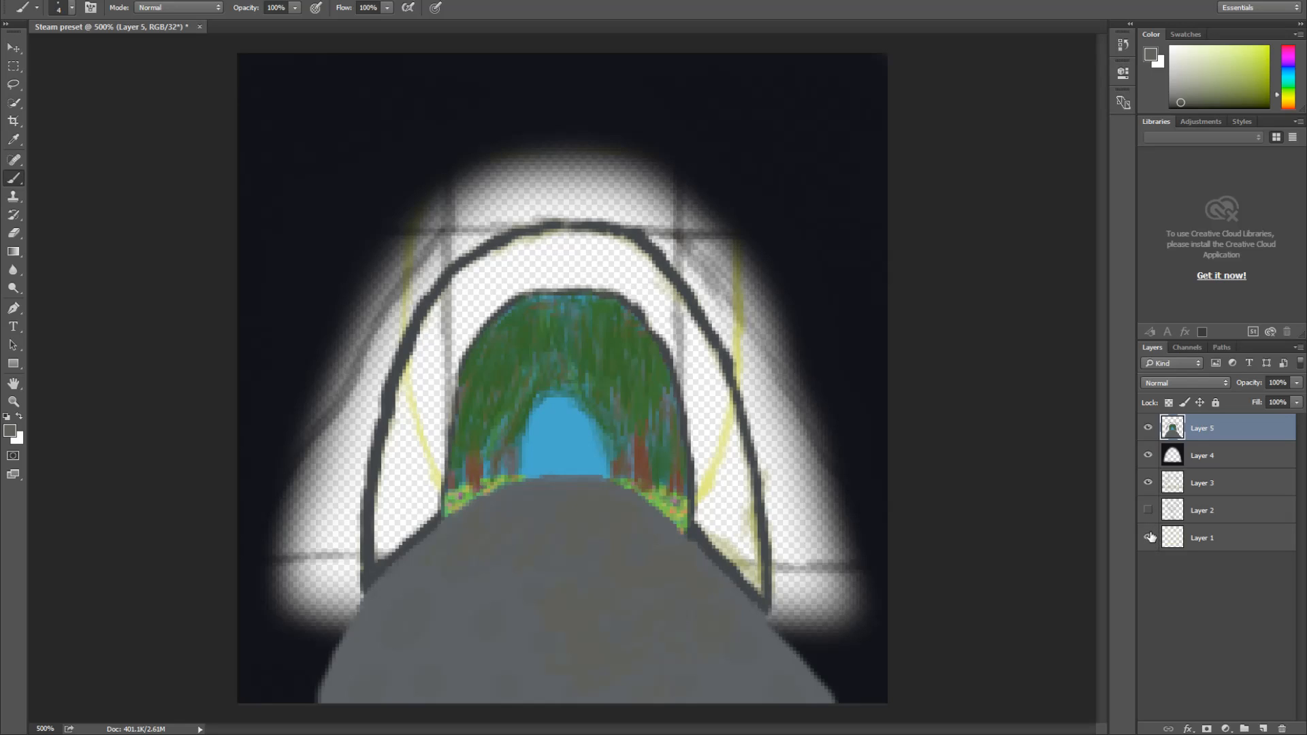
left_click(1149, 538)
left_click(1149, 537)
left_click(1148, 510)
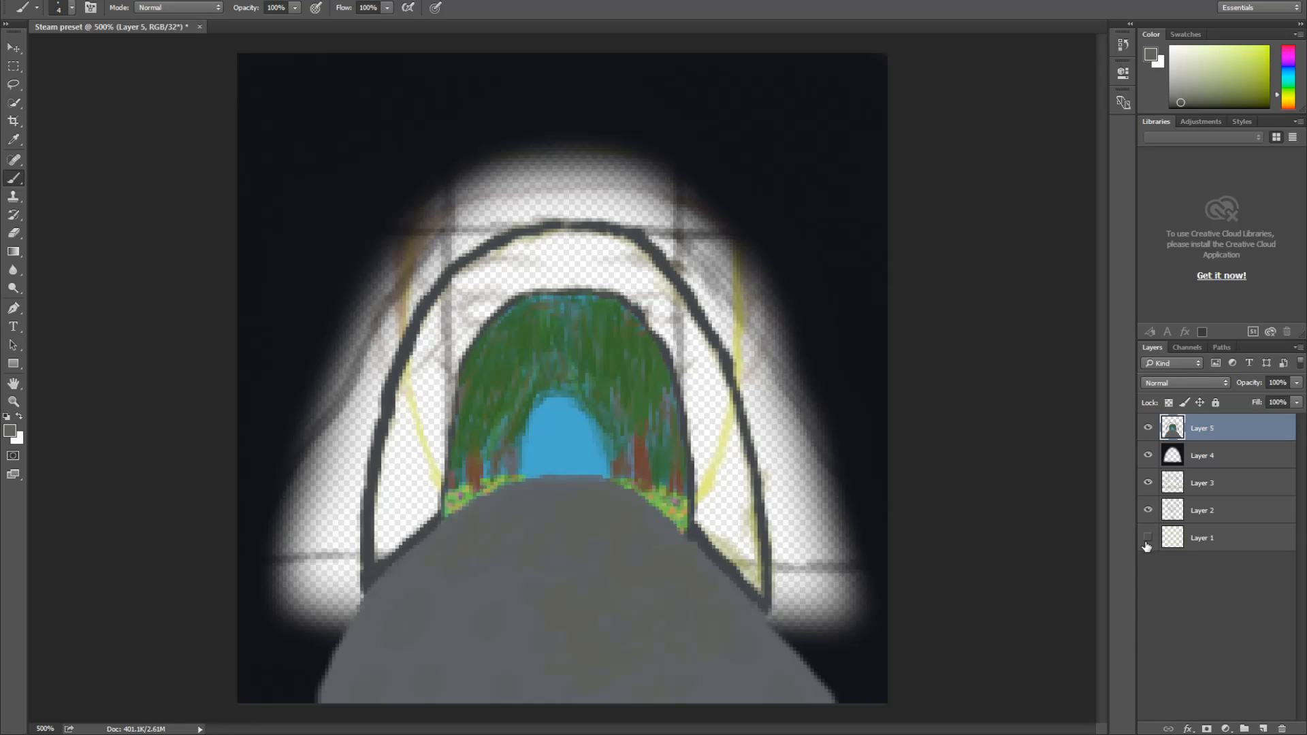
left_click(1148, 537)
left_click(1148, 537)
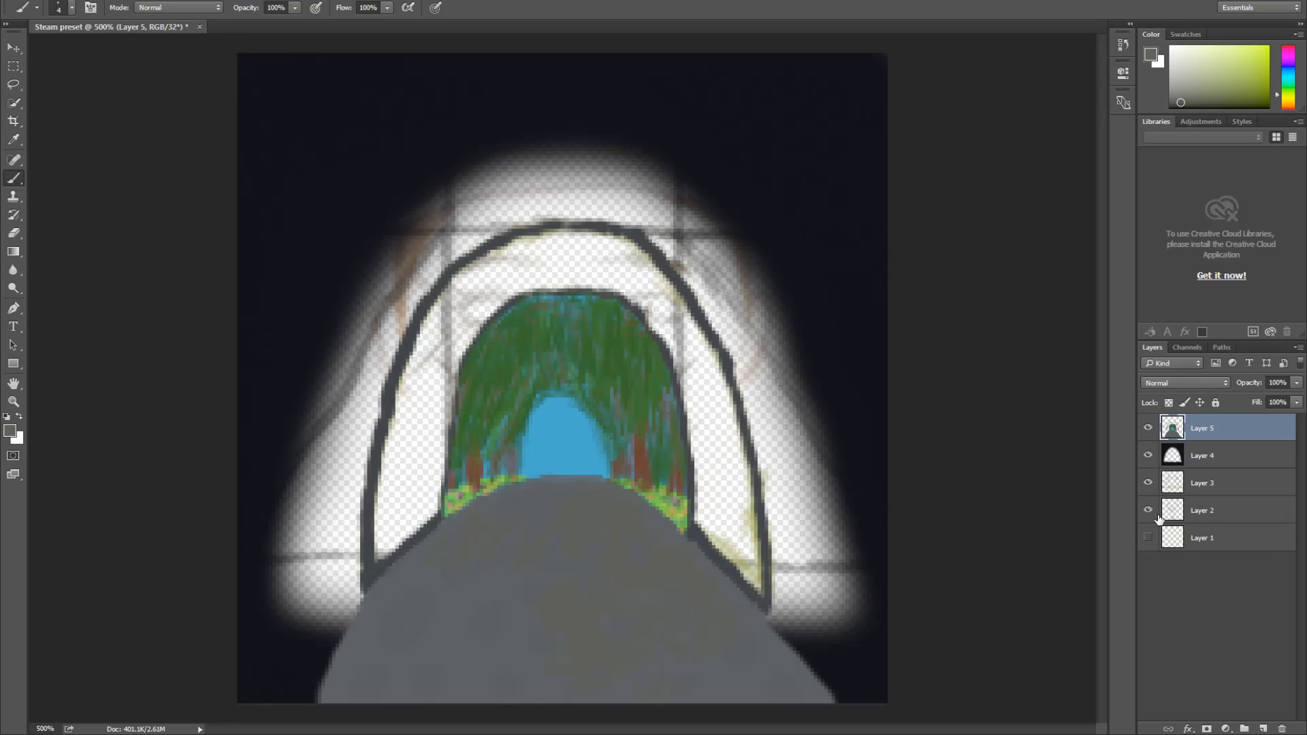
left_click(1148, 537)
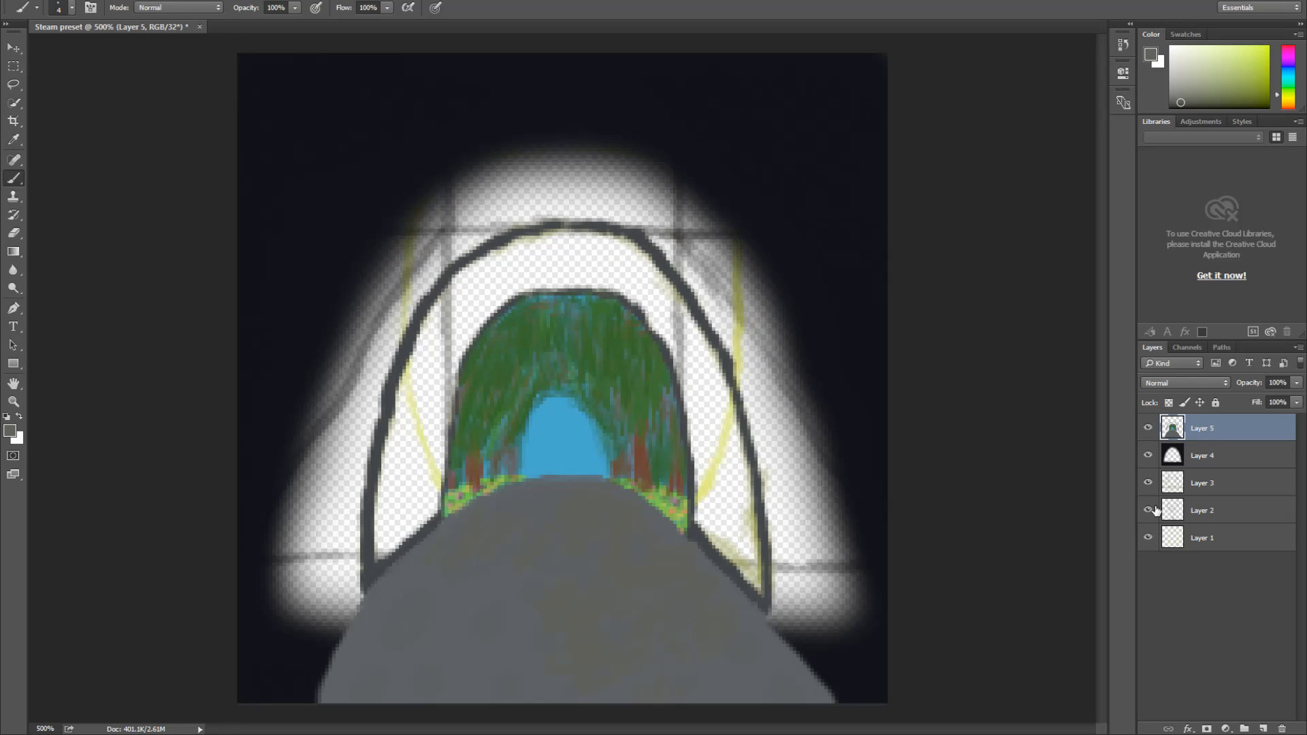
left_click(1151, 509)
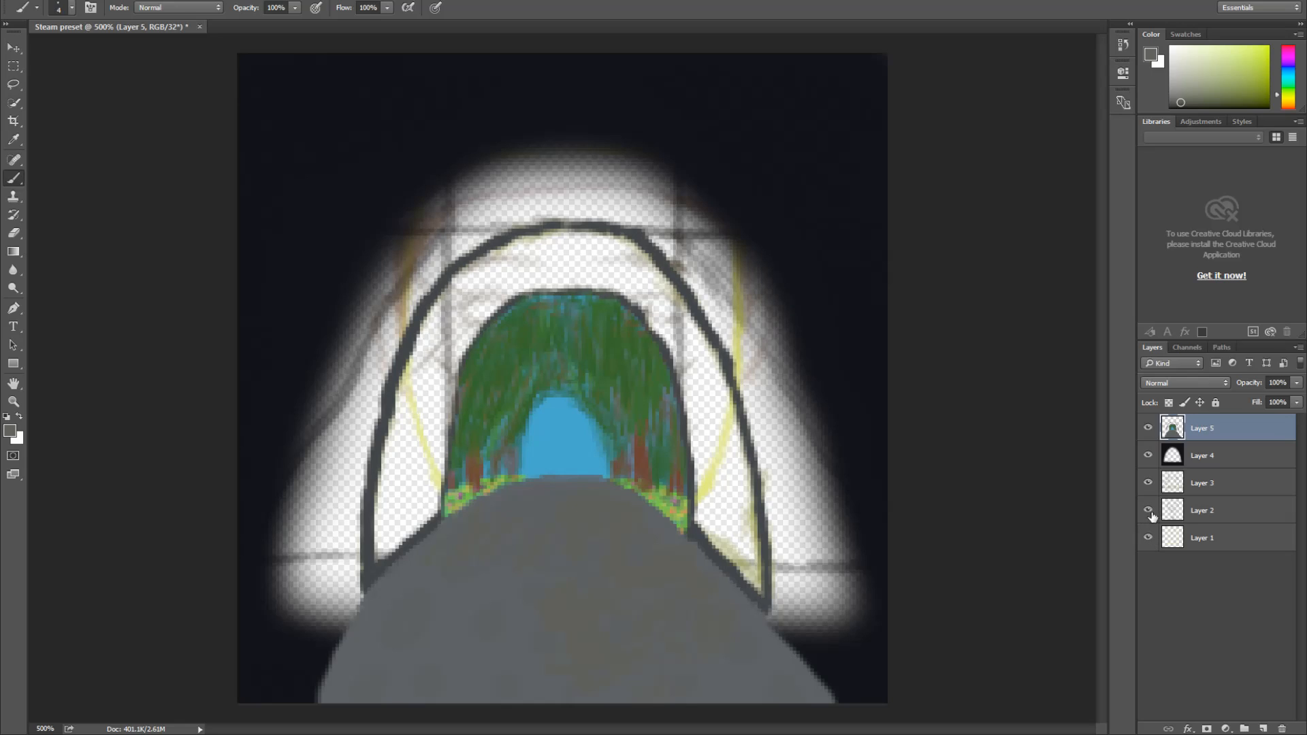
left_click(1148, 510)
left_click(1148, 538)
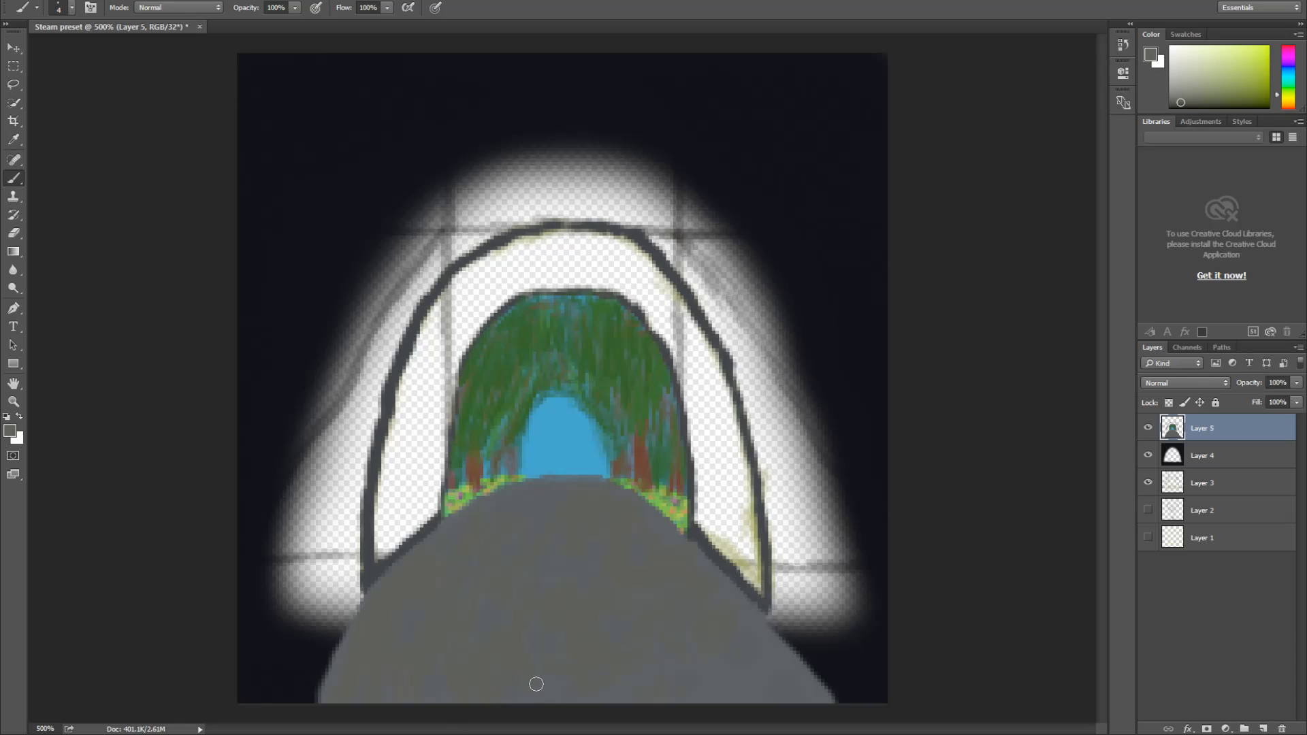
Cover the rest of the path in olive grey and work a warmer brownish grey over it
mouse_move(767, 680)
left_mouse_down()
mouse_move(758, 613)
mouse_move(825, 656)
left_mouse_up()
left_click(1288, 106)
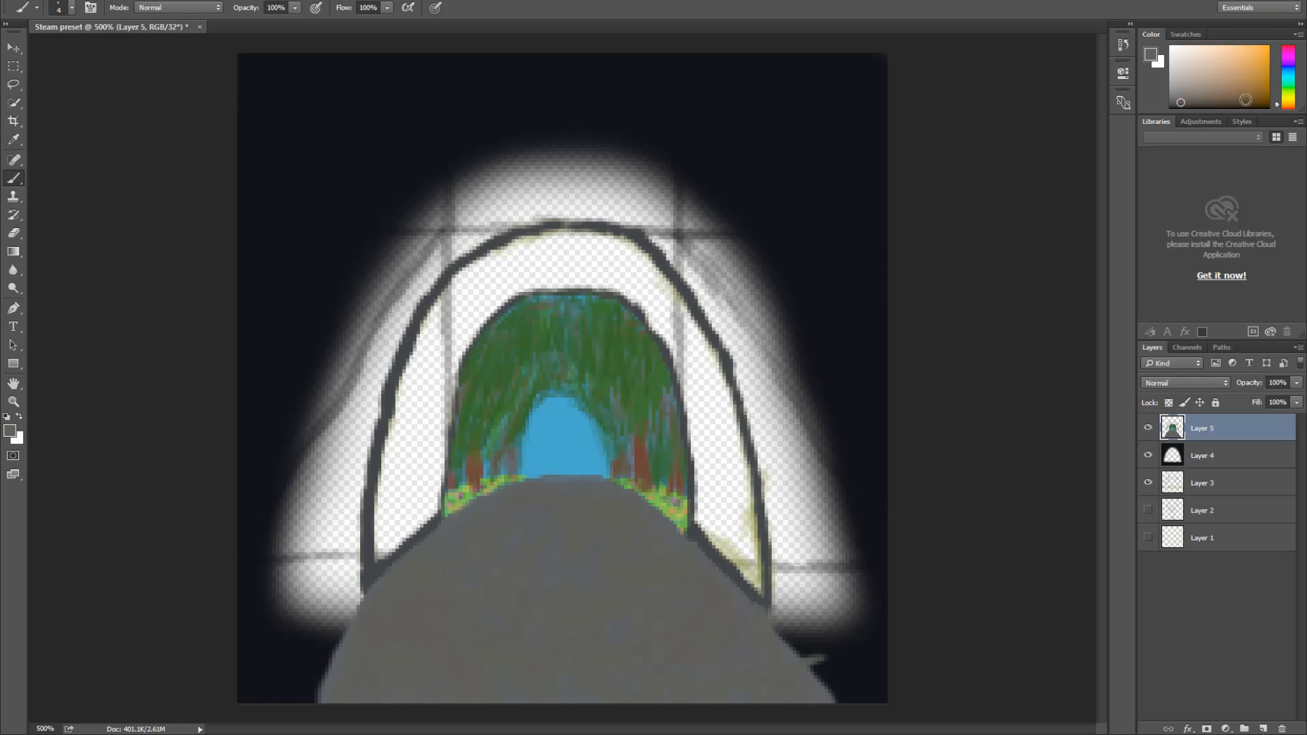
left_click(1288, 107)
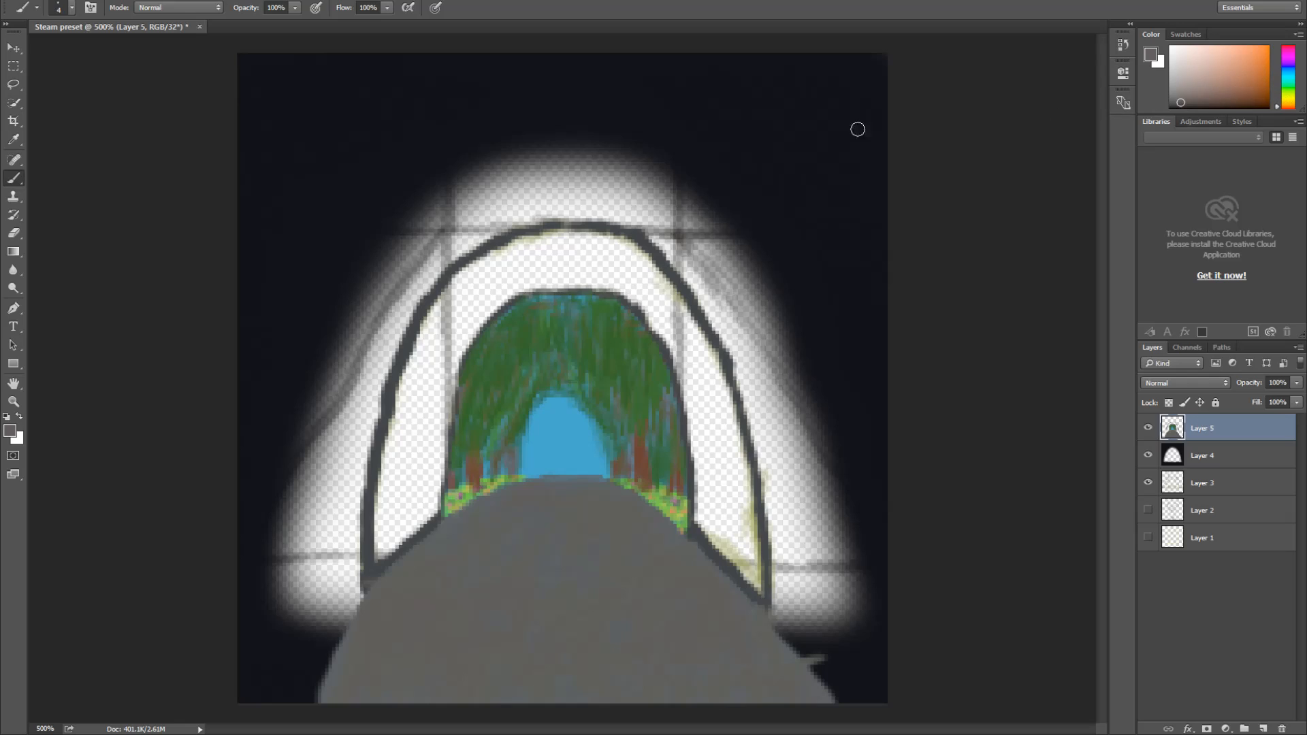
Sample the arch outline's dark grey and fill the whole band between the inner and outer arches with it
left_click(13, 139)
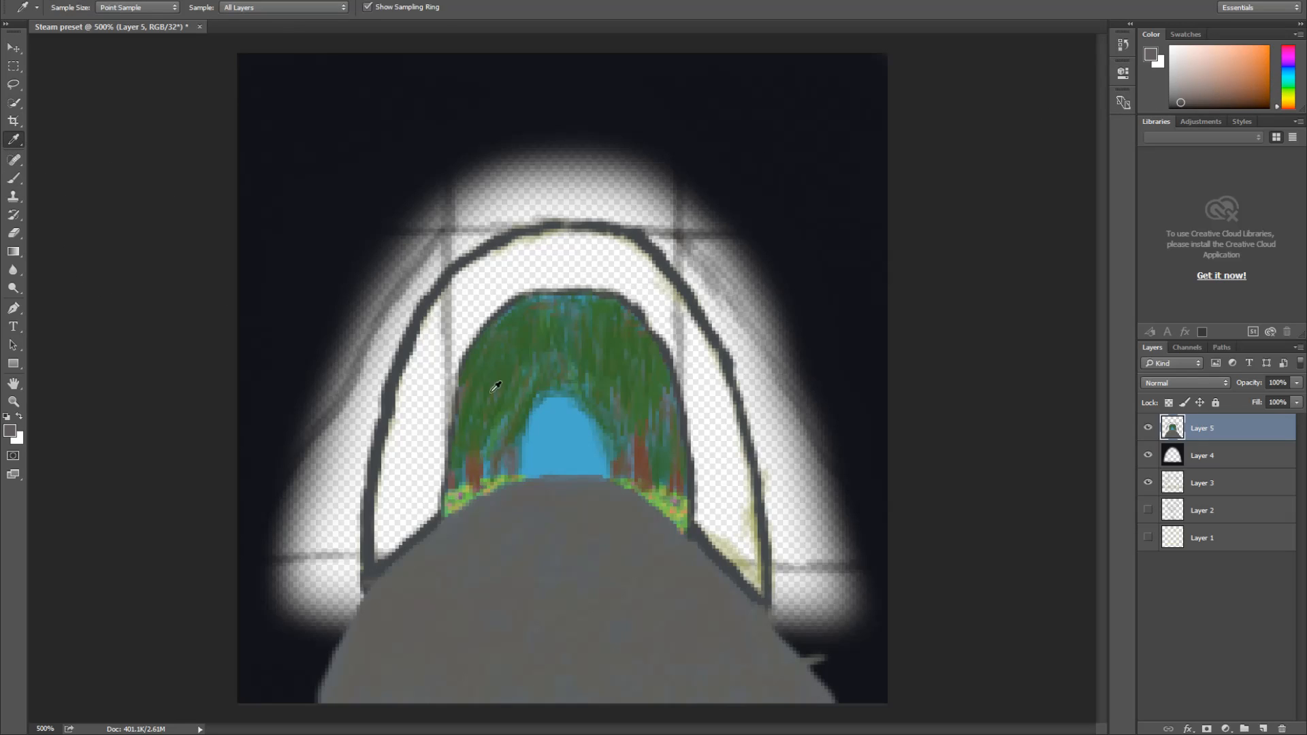
left_click(375, 504)
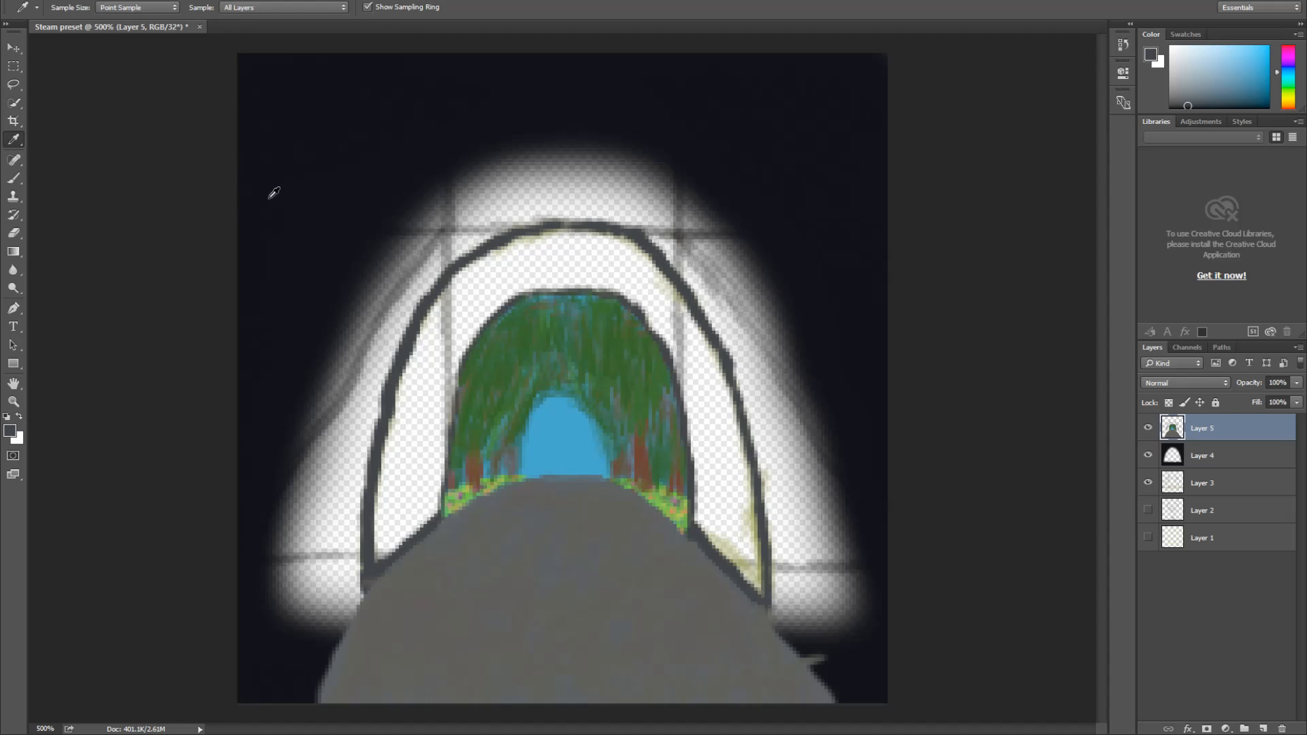
key("b")
mouse_move(400, 501)
left_mouse_down()
mouse_move(388, 526)
mouse_move(386, 498)
mouse_move(377, 568)
mouse_move(390, 532)
mouse_move(433, 509)
mouse_move(447, 390)
mouse_move(474, 322)
mouse_move(458, 347)
mouse_move(521, 280)
mouse_move(511, 287)
mouse_move(602, 280)
mouse_move(642, 308)
mouse_move(677, 364)
mouse_move(708, 535)
mouse_move(761, 590)
left_mouse_up()
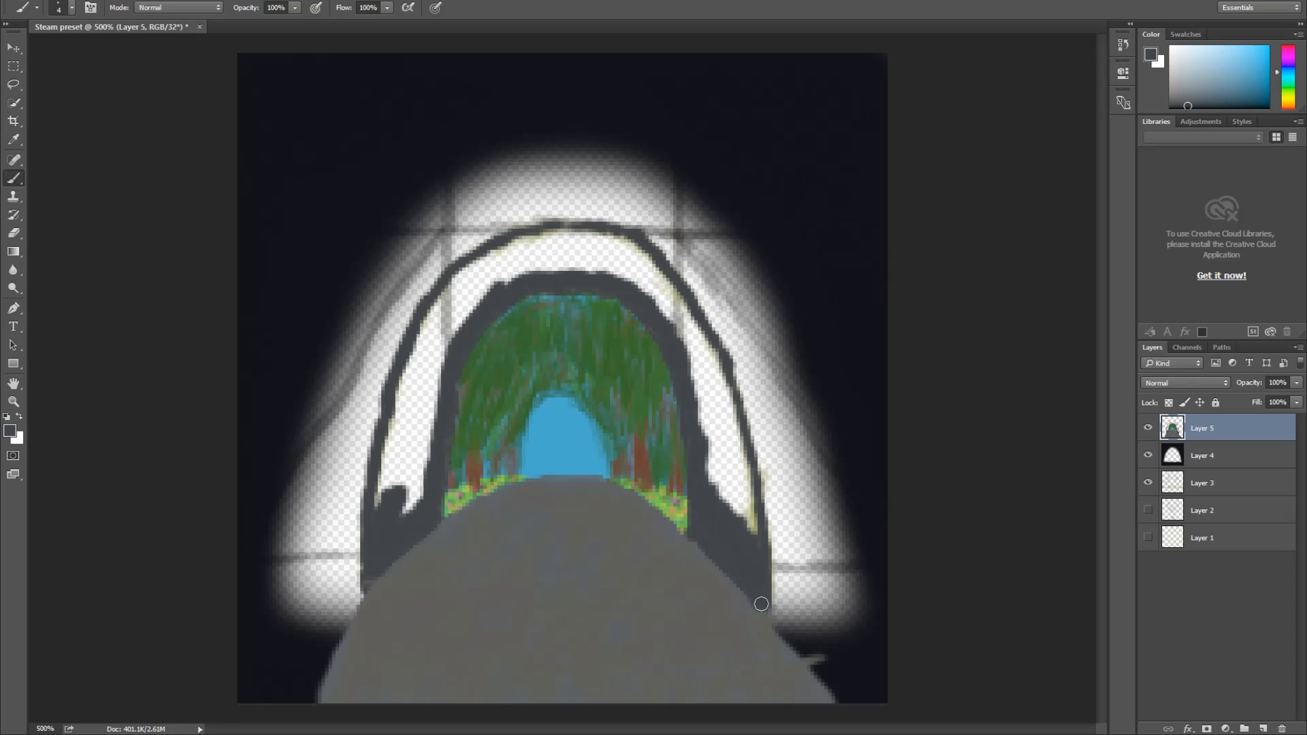
mouse_move(751, 531)
left_mouse_down()
mouse_move(707, 354)
mouse_move(671, 312)
mouse_move(729, 510)
mouse_move(723, 406)
mouse_move(716, 416)
left_mouse_up()
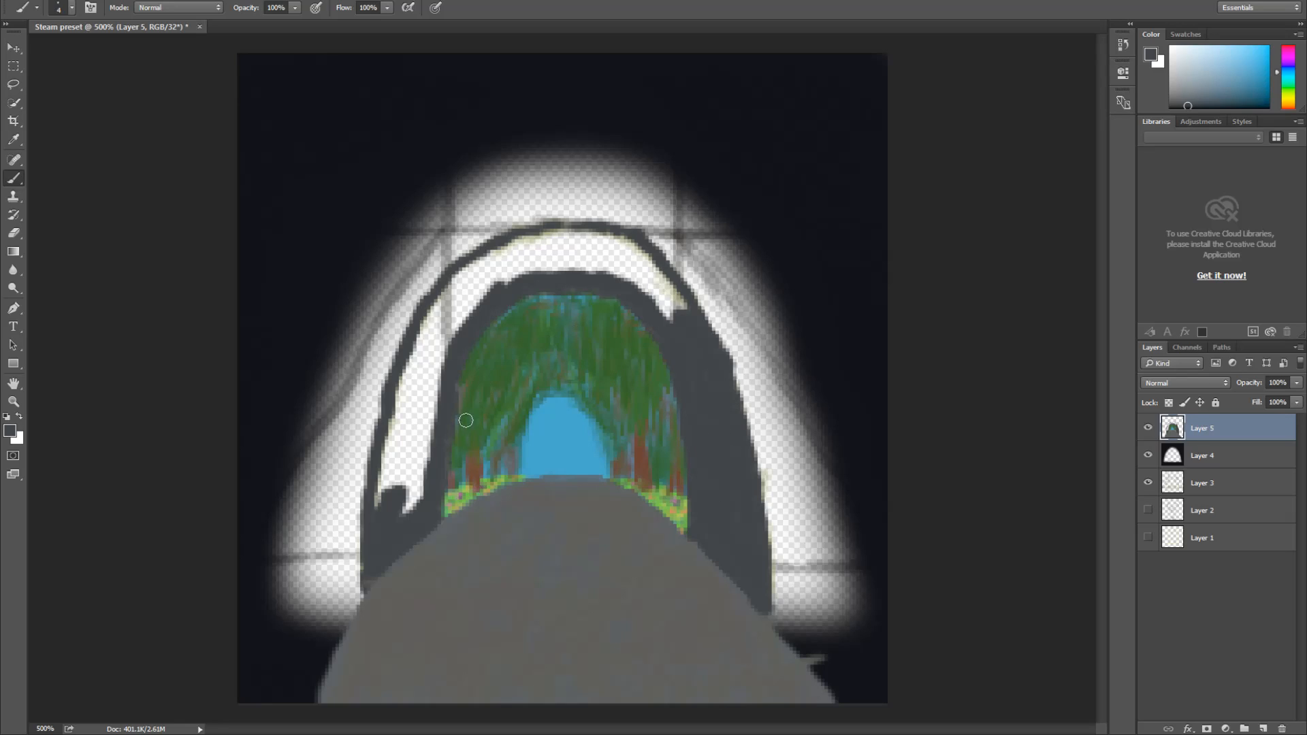
mouse_move(416, 497)
left_mouse_down()
mouse_move(397, 460)
mouse_move(389, 472)
mouse_move(385, 455)
mouse_move(399, 394)
mouse_move(419, 423)
mouse_move(428, 416)
mouse_move(428, 439)
mouse_move(452, 328)
mouse_move(419, 391)
mouse_move(404, 406)
mouse_move(398, 392)
mouse_move(404, 438)
mouse_move(432, 307)
mouse_move(430, 321)
mouse_move(450, 276)
mouse_move(469, 270)
mouse_move(459, 292)
mouse_move(484, 287)
mouse_move(494, 305)
mouse_move(459, 290)
left_mouse_up()
mouse_move(530, 243)
left_mouse_down()
mouse_move(624, 243)
mouse_move(690, 322)
mouse_move(678, 311)
mouse_move(678, 331)
mouse_move(661, 323)
mouse_move(629, 266)
mouse_move(599, 248)
mouse_move(543, 246)
mouse_move(562, 243)
mouse_move(537, 271)
mouse_move(579, 269)
mouse_move(540, 276)
mouse_move(593, 274)
left_mouse_up()
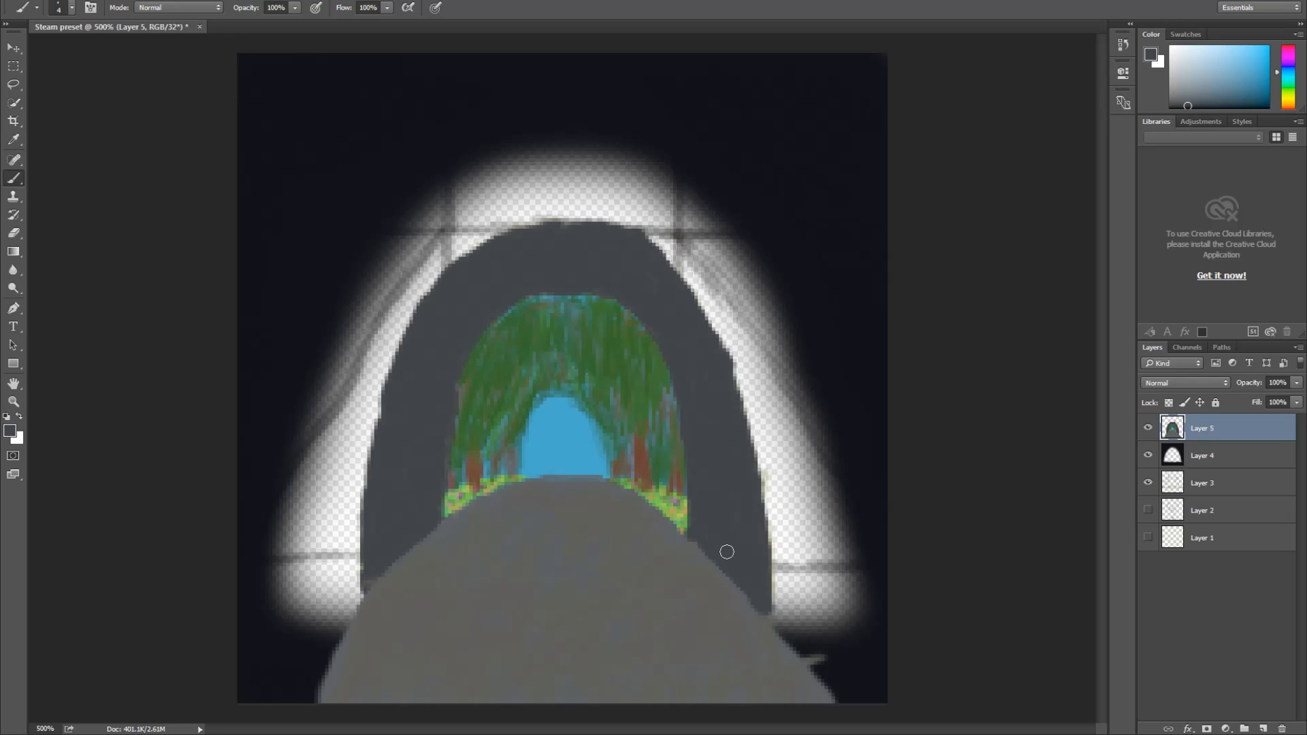
Draw stone joints on the arch band in a darker grey, using short radial strokes crossed by long lines following the curve
left_click(1182, 104)
left_click_drag(1182, 105, 1183, 107)
left_click_drag(426, 505, 376, 540)
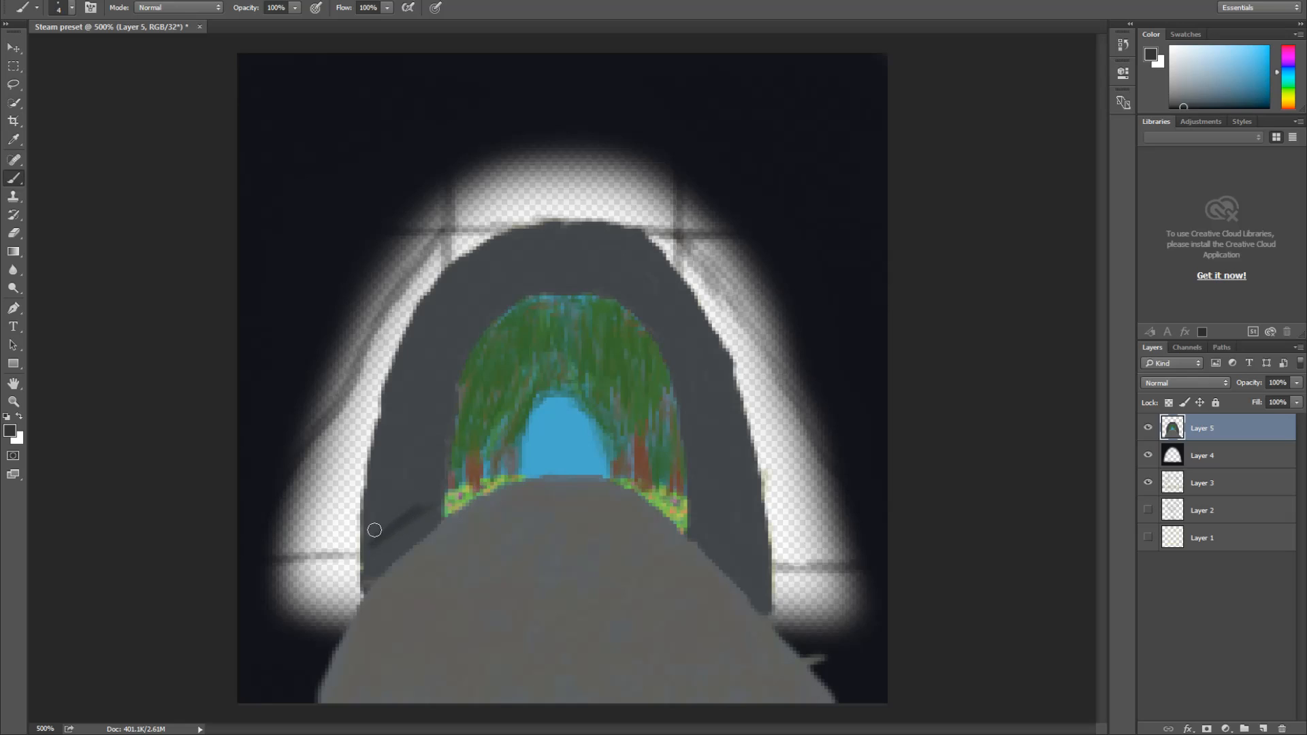
left_click_drag(422, 475, 374, 496)
mouse_move(441, 436)
left_mouse_down()
mouse_move(373, 450)
mouse_move(450, 424)
mouse_move(392, 419)
mouse_move(447, 398)
mouse_move(415, 382)
mouse_move(404, 389)
mouse_move(466, 372)
mouse_move(419, 353)
left_mouse_up()
mouse_move(488, 311)
left_mouse_down()
mouse_move(494, 256)
mouse_move(515, 290)
mouse_move(537, 250)
mouse_move(570, 236)
mouse_move(561, 283)
mouse_move(600, 278)
mouse_move(647, 251)
left_mouse_up()
mouse_move(745, 423)
left_mouse_down()
mouse_move(692, 438)
mouse_move(750, 459)
mouse_move(700, 471)
mouse_move(732, 473)
mouse_move(765, 499)
mouse_move(710, 507)
mouse_move(784, 565)
mouse_move(739, 559)
mouse_move(710, 535)
mouse_move(747, 558)
left_mouse_up()
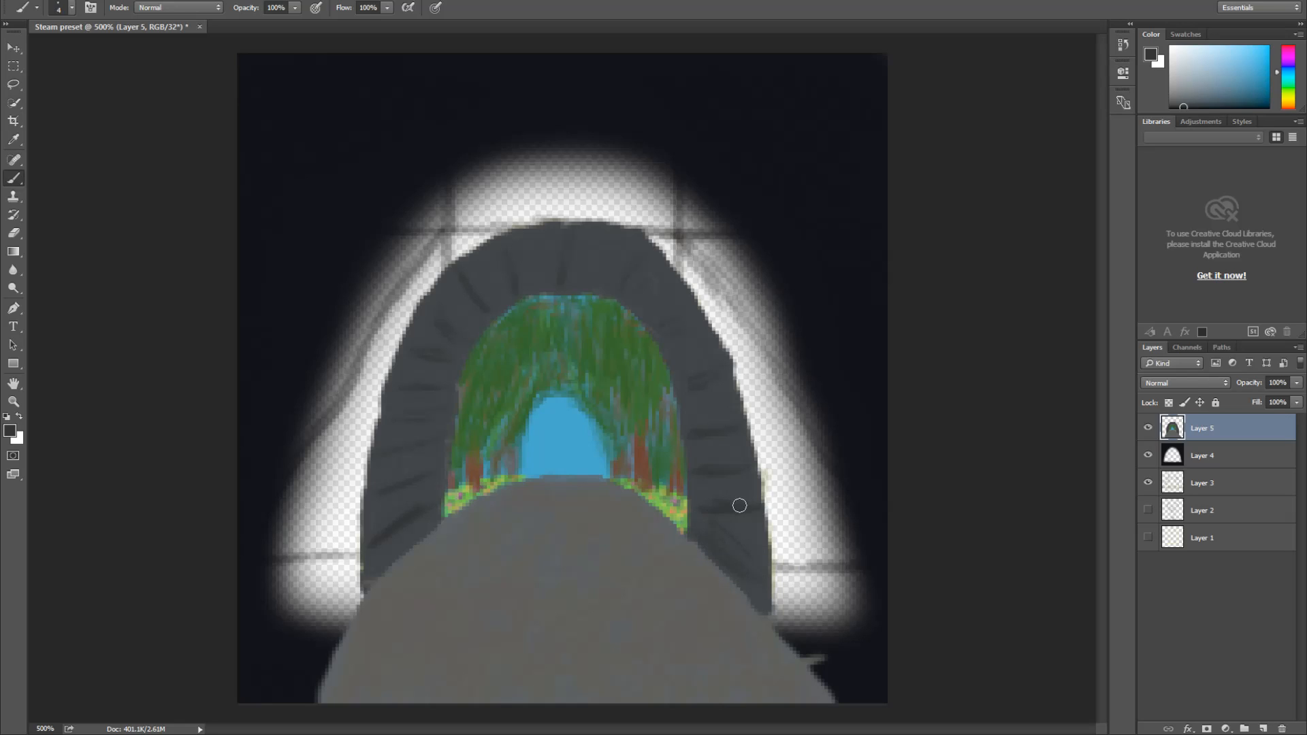
mouse_move(388, 542)
left_mouse_down()
mouse_move(424, 358)
mouse_move(455, 300)
mouse_move(517, 265)
mouse_move(618, 266)
mouse_move(654, 284)
mouse_move(733, 431)
left_mouse_up()
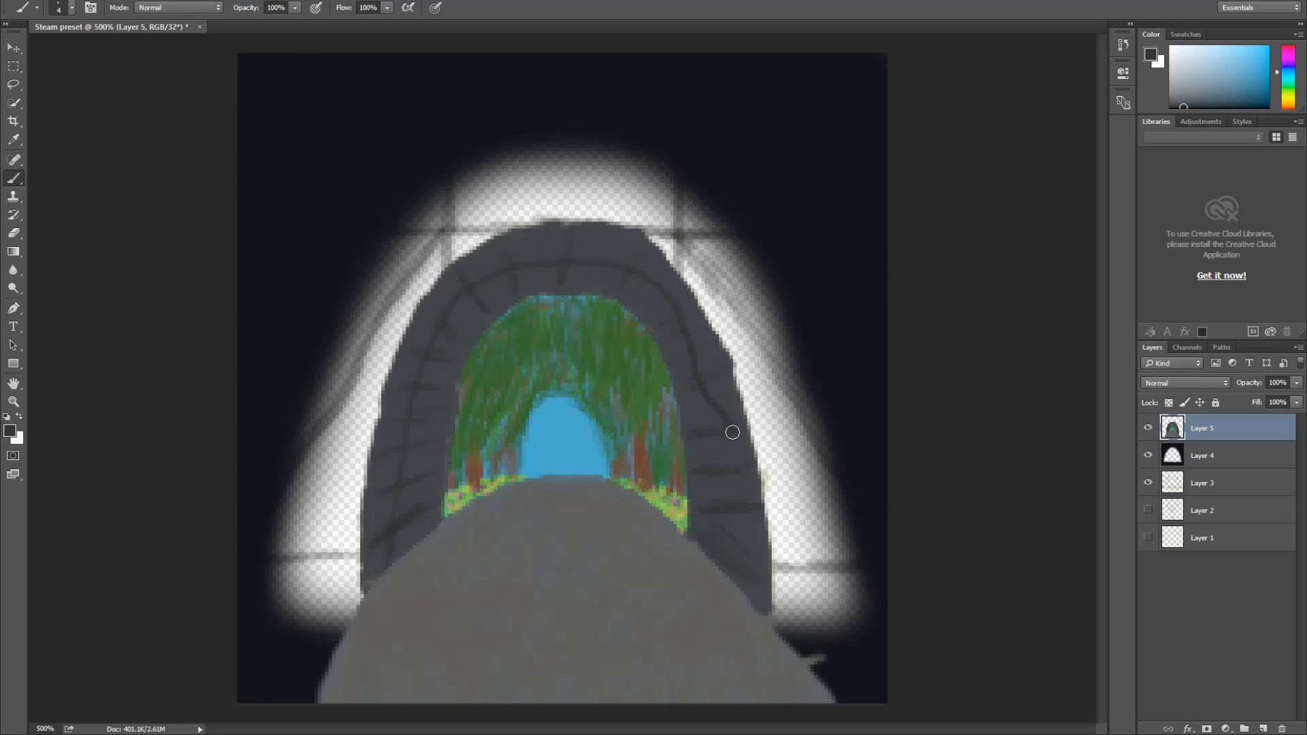
mouse_move(699, 348)
left_mouse_down()
mouse_move(746, 470)
mouse_move(752, 574)
left_mouse_up()
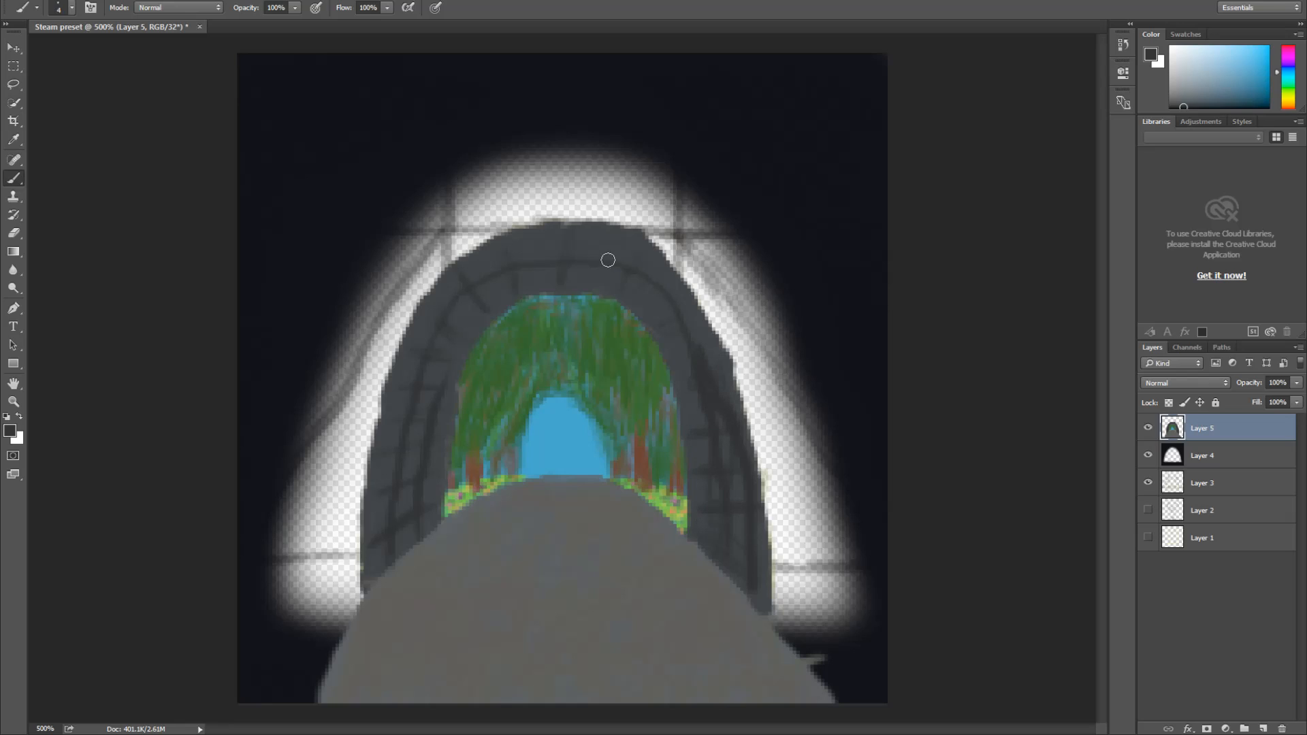
Draw short dark grey strokes radiating outward from the outer arch's edge, across its top and down its right side
mouse_move(535, 228)
left_mouse_down()
mouse_move(523, 191)
mouse_move(532, 227)
mouse_move(593, 204)
mouse_move(590, 221)
mouse_move(599, 188)
left_mouse_up()
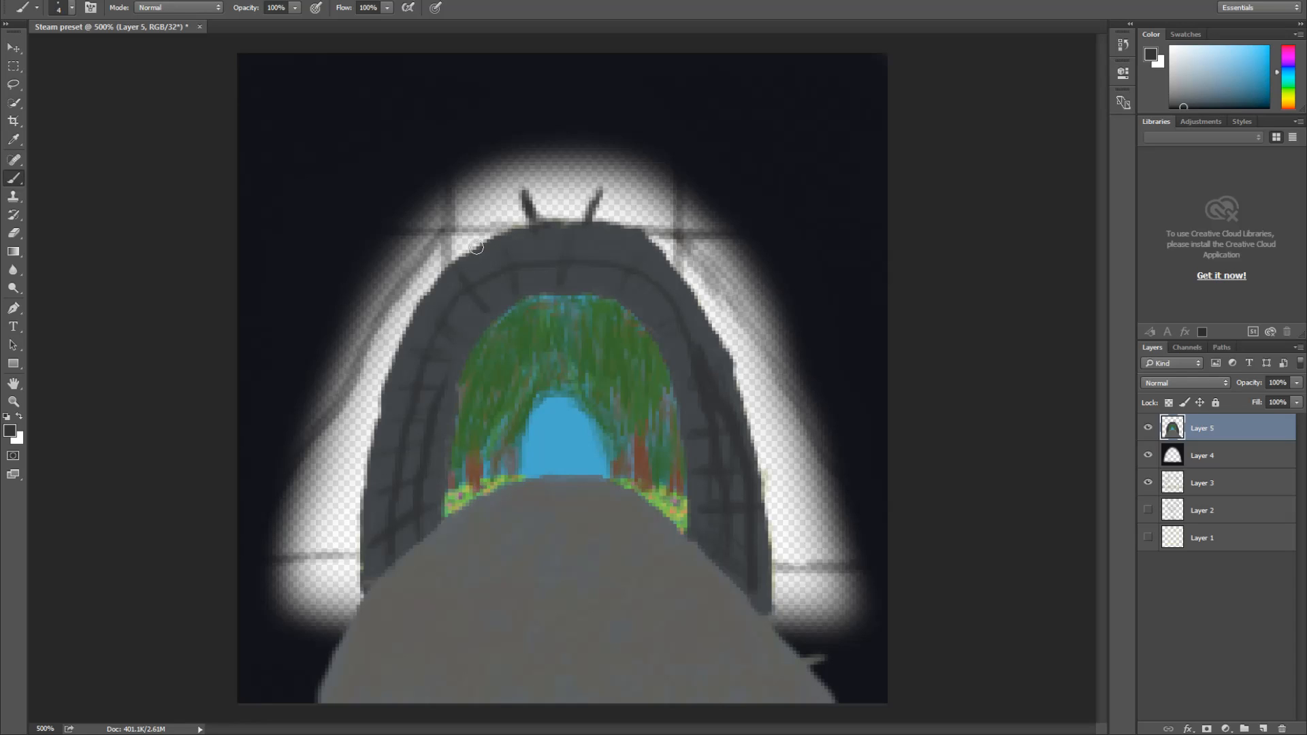
left_click_drag(479, 242, 451, 230)
mouse_move(655, 235)
left_mouse_down()
mouse_move(682, 222)
mouse_move(663, 235)
left_mouse_up()
left_click_drag(478, 241, 449, 232)
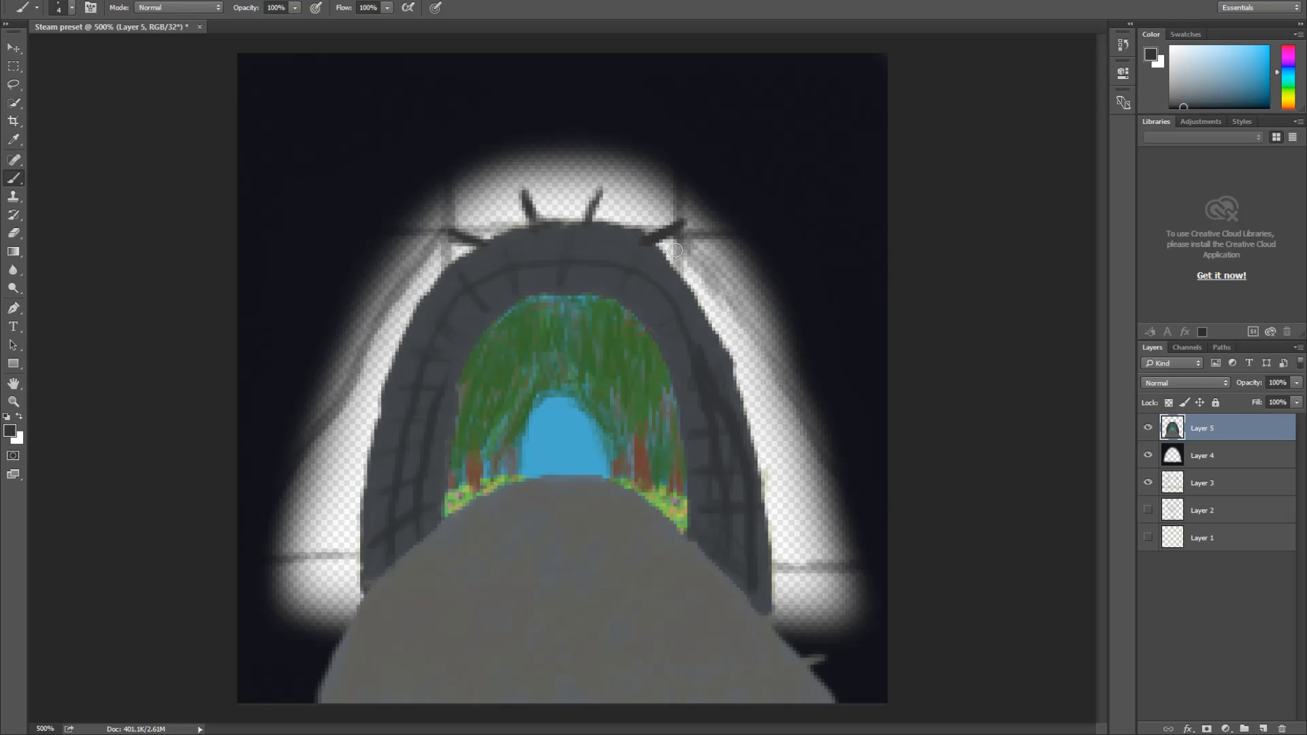
mouse_move(719, 296)
left_mouse_down()
mouse_move(703, 306)
mouse_move(721, 304)
left_mouse_up()
left_click_drag(736, 378, 763, 373)
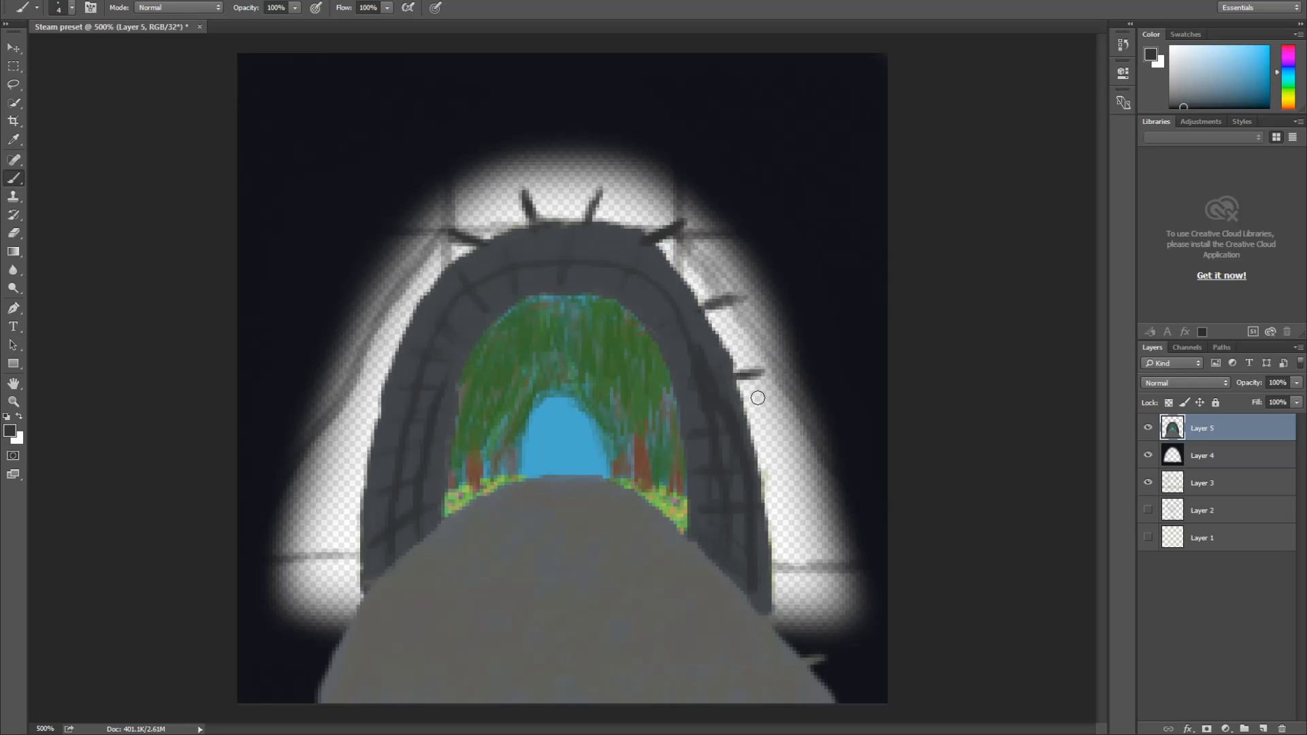
mouse_move(775, 431)
left_mouse_down()
mouse_move(750, 438)
mouse_move(776, 431)
left_mouse_up()
mouse_move(780, 497)
left_mouse_down()
mouse_move(752, 506)
mouse_move(789, 506)
left_mouse_up()
mouse_move(781, 568)
left_mouse_down()
mouse_move(772, 561)
mouse_move(807, 564)
mouse_move(798, 611)
mouse_move(772, 610)
left_mouse_up()
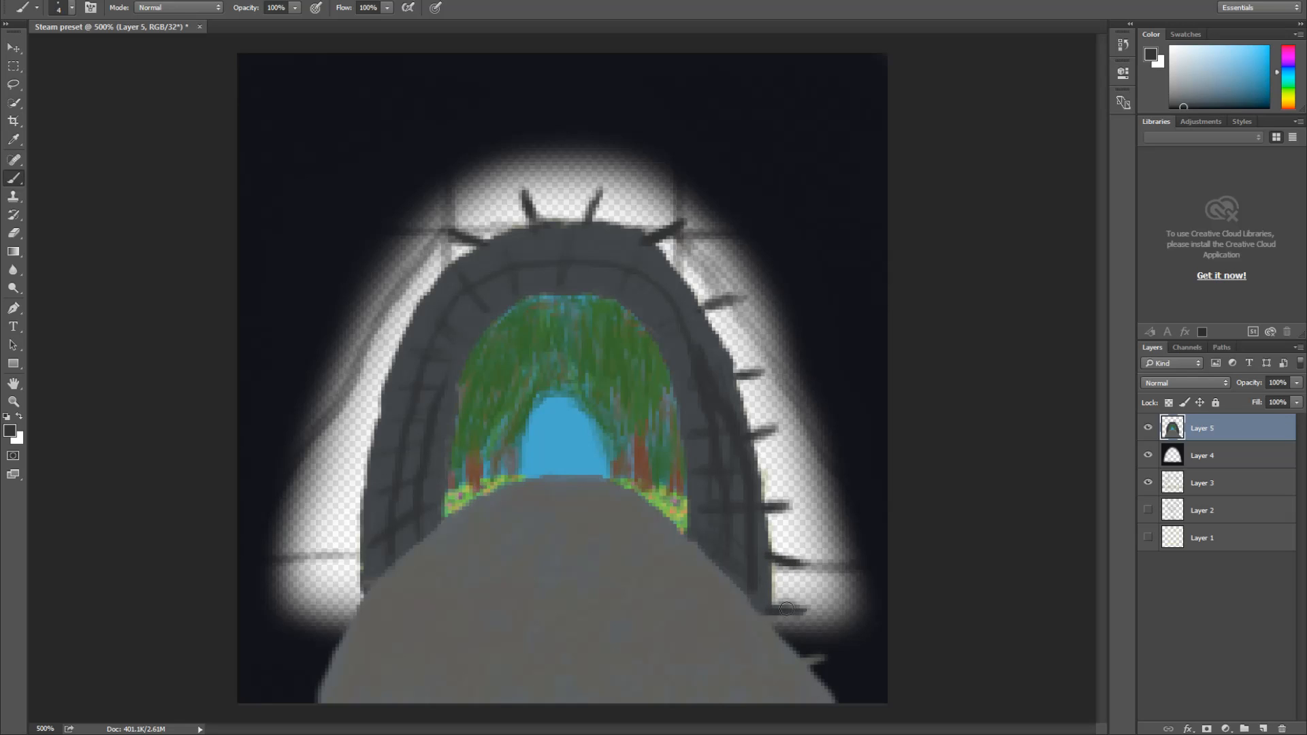
Continue the short dark outward strokes up the outer arch's left side to its upper-left curve
mouse_move(353, 593)
left_mouse_down()
mouse_move(322, 591)
mouse_move(340, 546)
mouse_move(320, 547)
mouse_move(339, 548)
left_mouse_up()
mouse_move(361, 488)
left_mouse_down()
mouse_move(326, 487)
mouse_move(339, 449)
mouse_move(315, 447)
mouse_move(358, 445)
mouse_move(347, 413)
mouse_move(333, 414)
mouse_move(371, 412)
mouse_move(347, 378)
mouse_move(373, 379)
mouse_move(373, 345)
mouse_move(354, 338)
mouse_move(398, 337)
mouse_move(394, 284)
mouse_move(417, 298)
left_mouse_up()
mouse_move(444, 249)
left_mouse_down()
mouse_move(436, 239)
mouse_move(455, 260)
mouse_move(482, 211)
left_mouse_up()
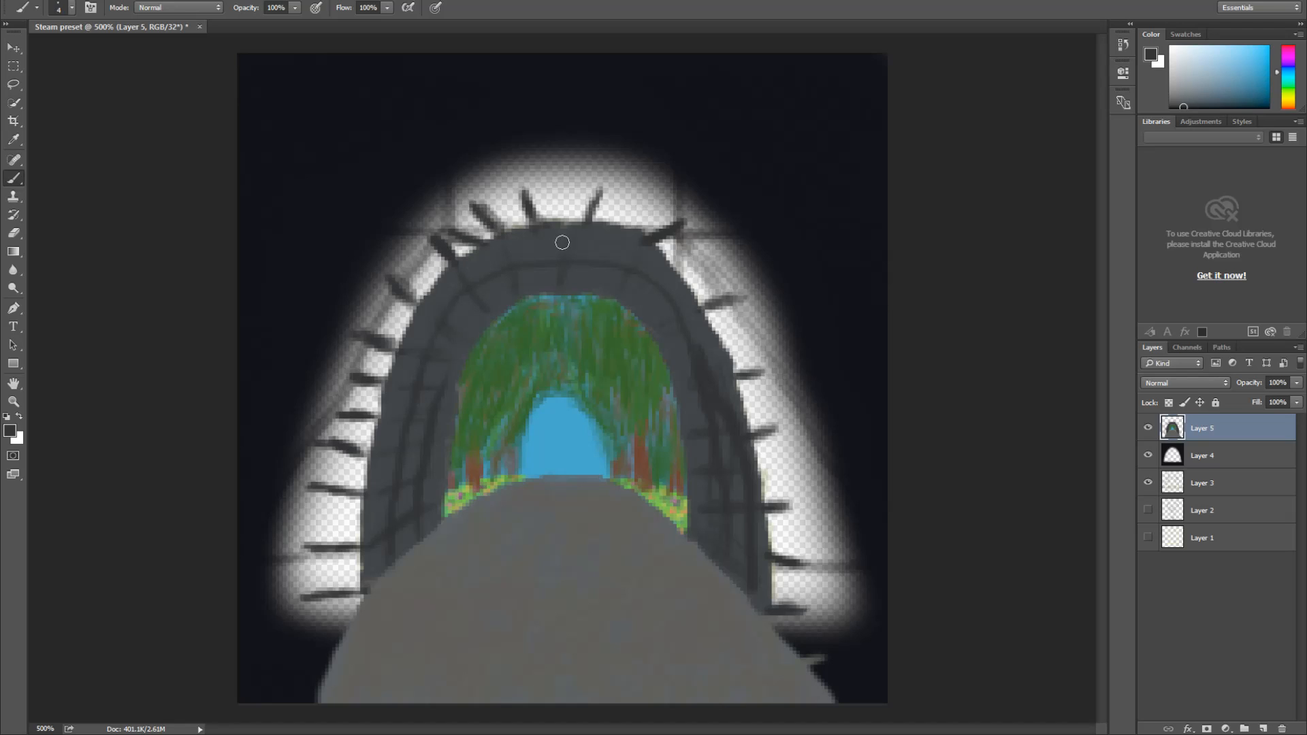
Sample the arch's grey, adjust it slightly, and fill the tunnel wall outside the outer arch's left side with it
left_click(13, 139)
left_click(535, 249)
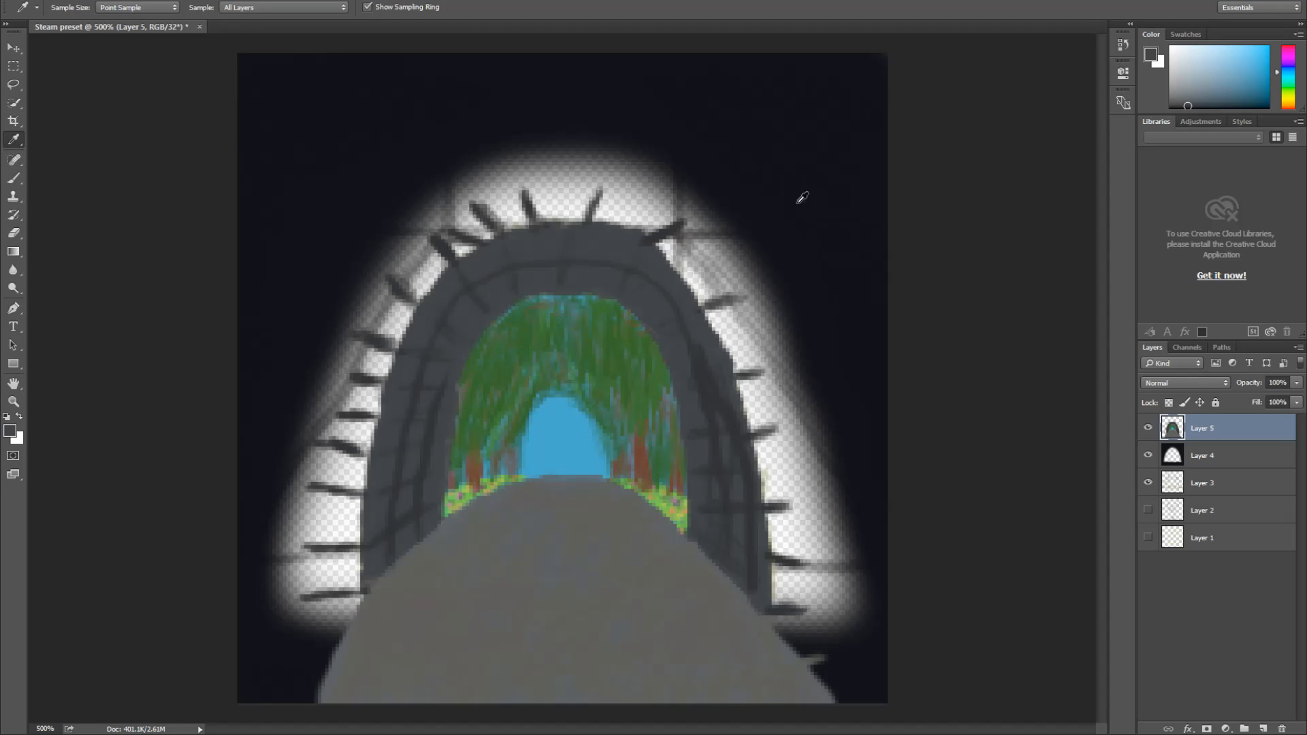
left_click(1188, 104)
left_click_drag(1188, 107, 1191, 106)
left_click(1190, 104)
left_click(1190, 105)
left_click(13, 181)
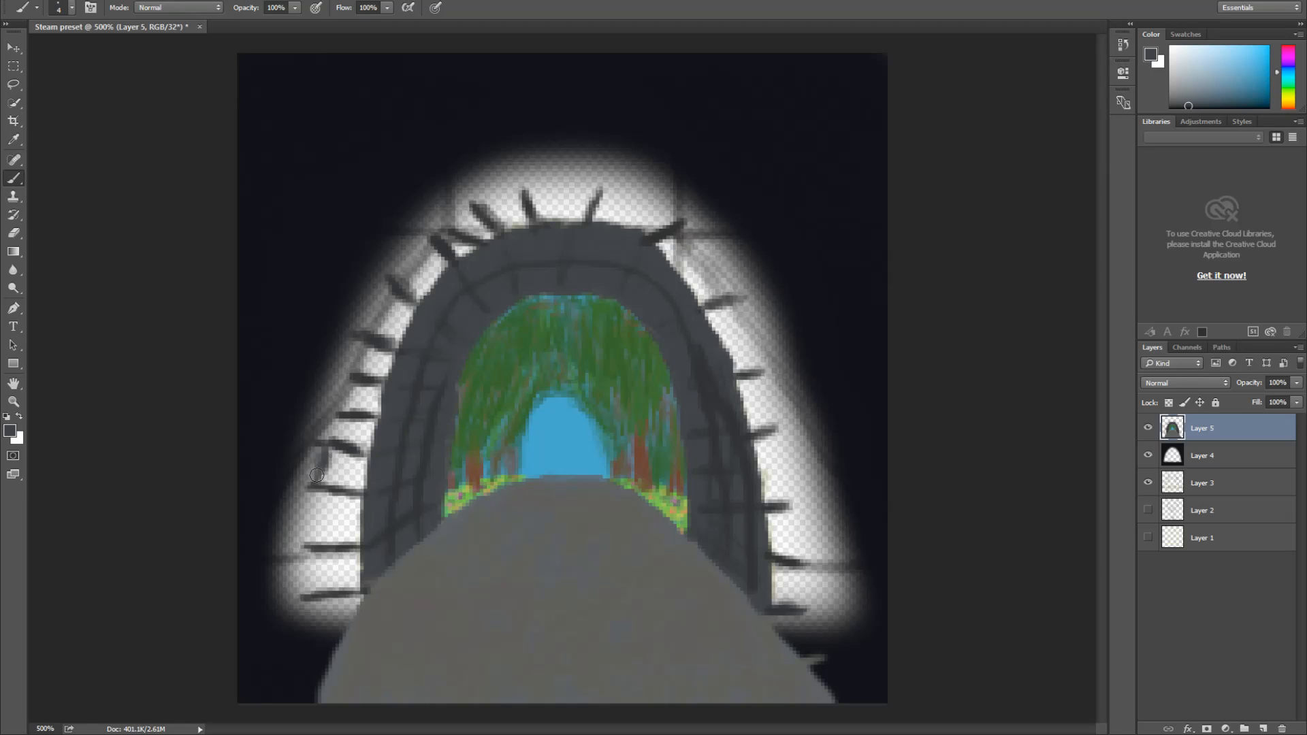
mouse_move(322, 487)
left_mouse_down()
mouse_move(334, 450)
mouse_move(336, 485)
mouse_move(360, 478)
left_mouse_up()
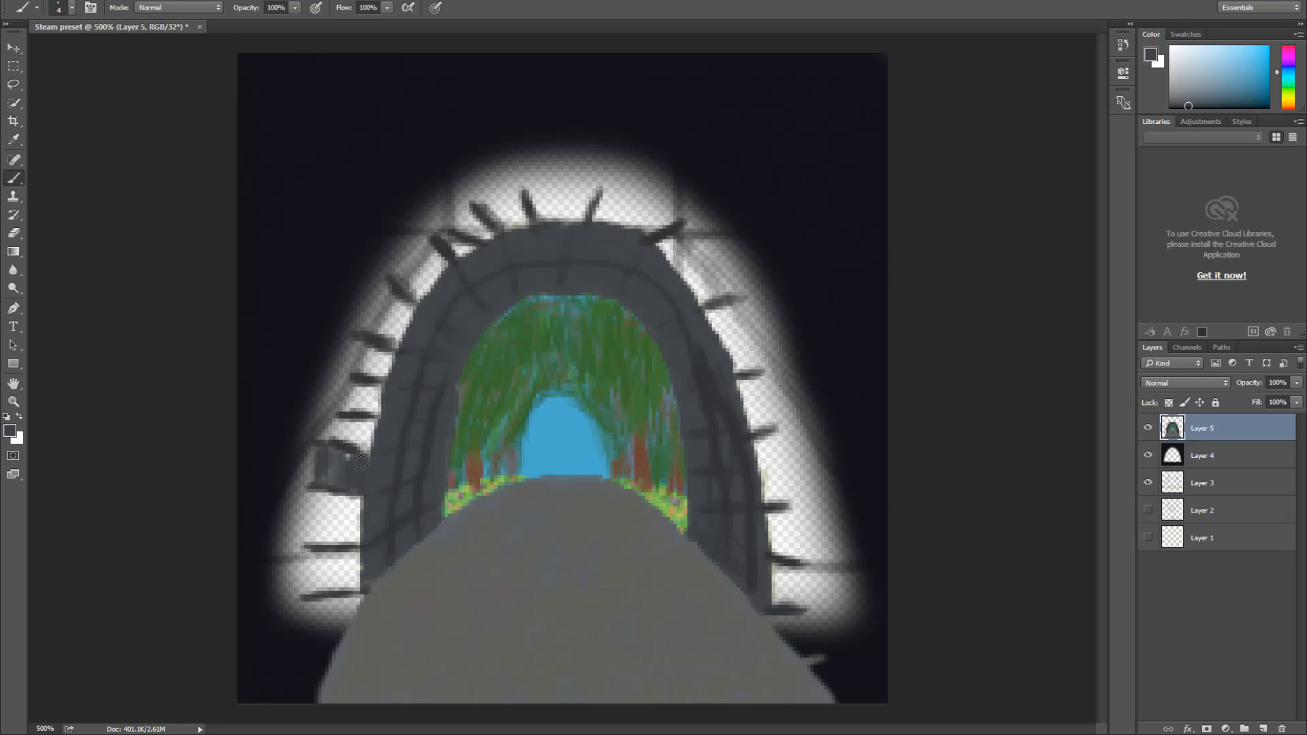
mouse_move(351, 458)
left_mouse_down()
mouse_move(317, 445)
mouse_move(300, 476)
mouse_move(306, 465)
mouse_move(302, 476)
mouse_move(361, 491)
mouse_move(356, 542)
mouse_move(353, 525)
mouse_move(299, 541)
mouse_move(297, 505)
mouse_move(332, 507)
left_mouse_up()
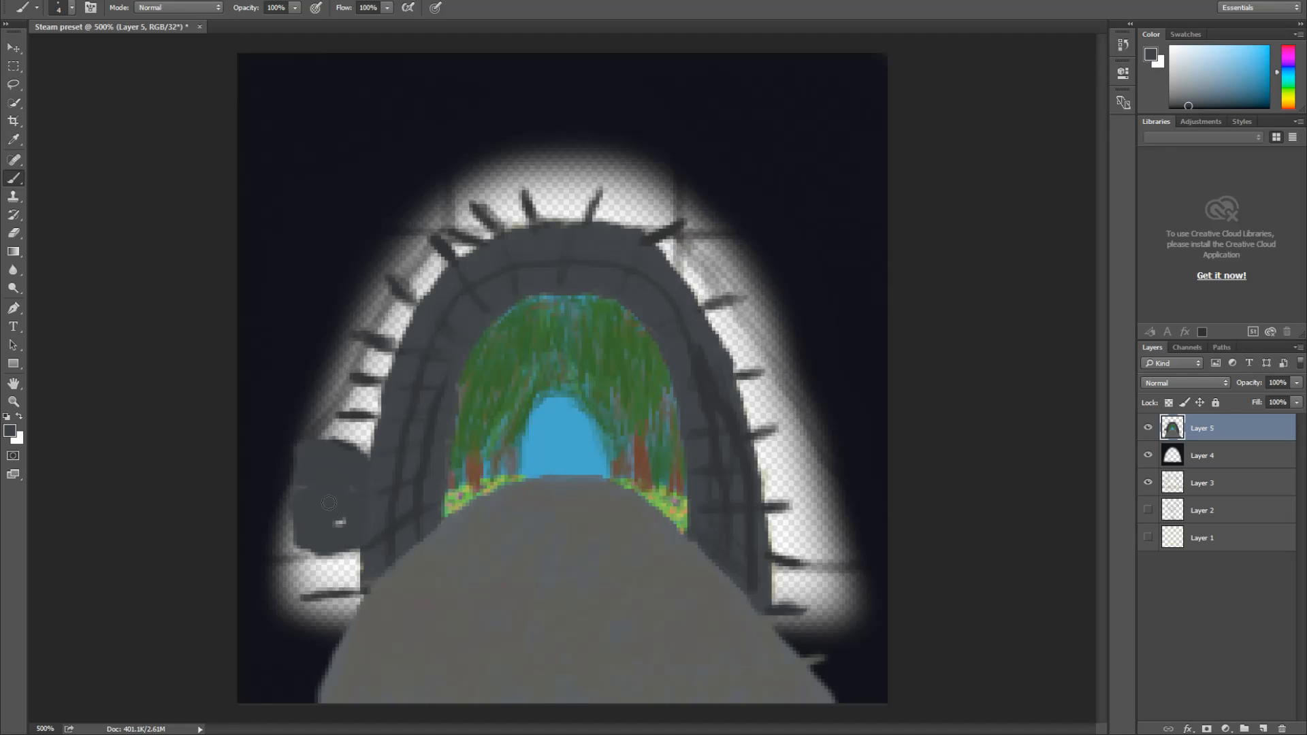
mouse_move(349, 587)
left_mouse_down()
mouse_move(349, 565)
mouse_move(357, 576)
mouse_move(304, 582)
mouse_move(295, 548)
mouse_move(342, 571)
left_mouse_up()
mouse_move(365, 429)
left_mouse_down()
mouse_move(367, 445)
mouse_move(375, 410)
mouse_move(357, 441)
mouse_move(322, 406)
mouse_move(316, 373)
mouse_move(294, 450)
mouse_move(350, 303)
mouse_move(354, 368)
mouse_move(401, 320)
mouse_move(393, 337)
left_mouse_up()
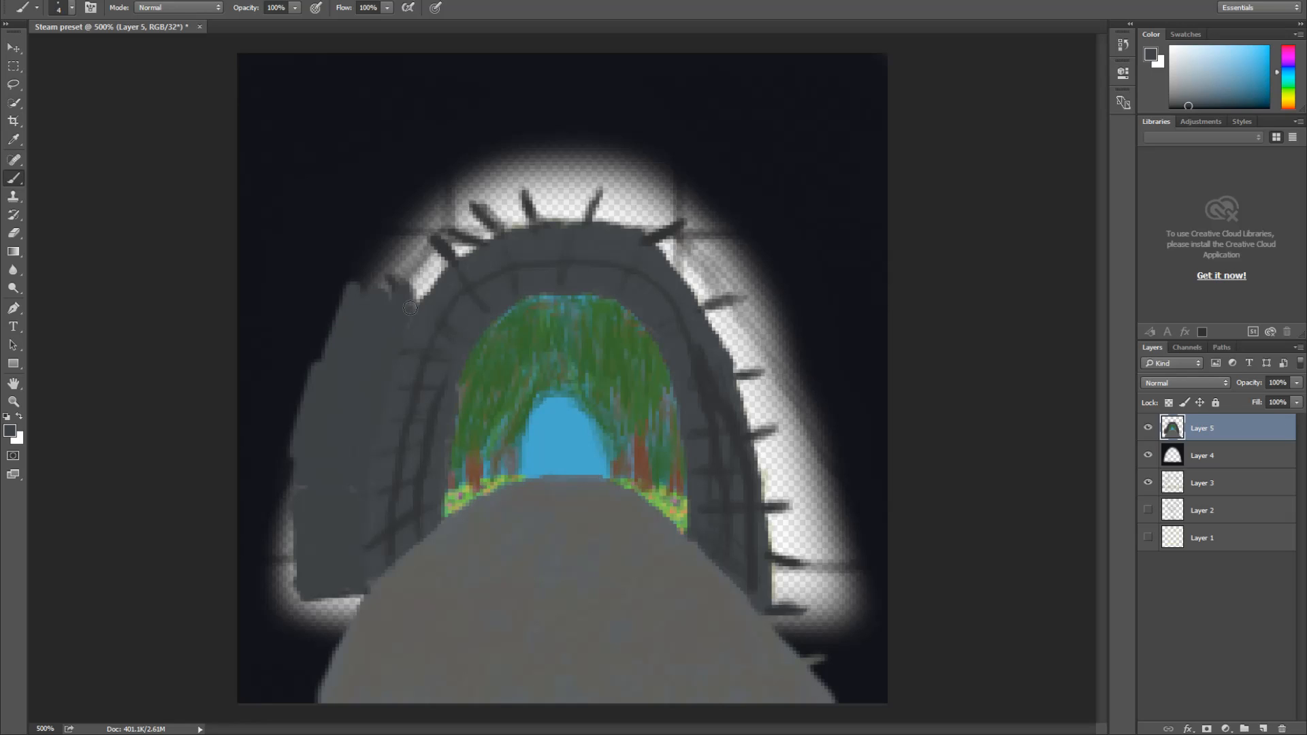
mouse_move(410, 305)
left_mouse_down()
mouse_move(462, 246)
mouse_move(578, 215)
left_mouse_up()
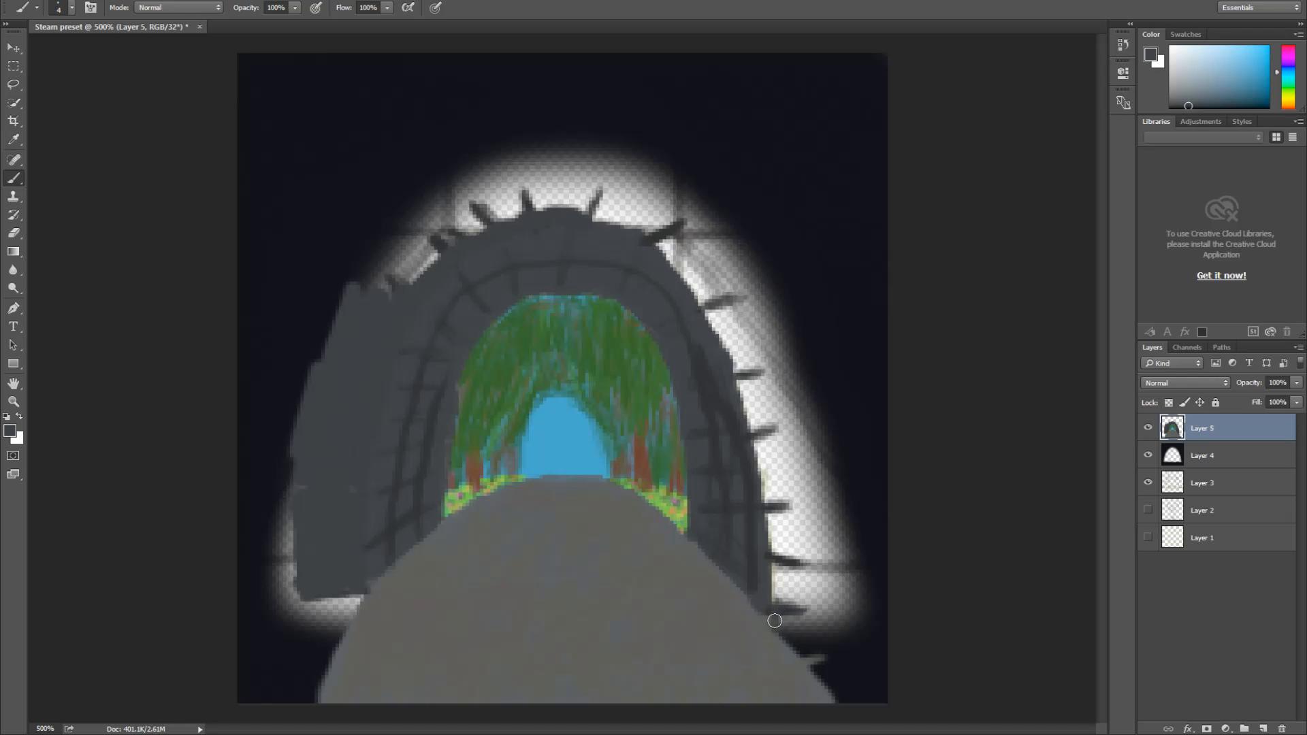
mouse_move(774, 592)
left_mouse_down()
mouse_move(782, 564)
mouse_move(798, 599)
left_mouse_up()
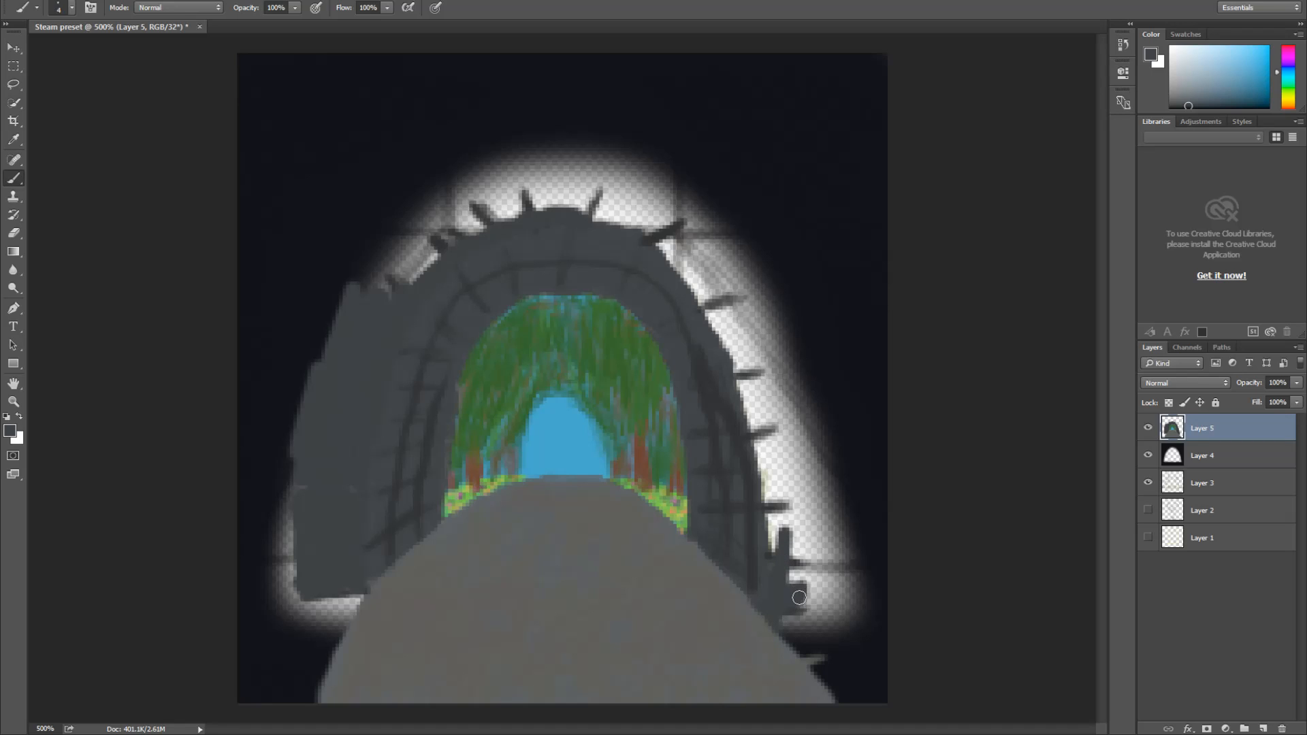
key("ctrl+alt+z")
key("ctrl+alt+z")
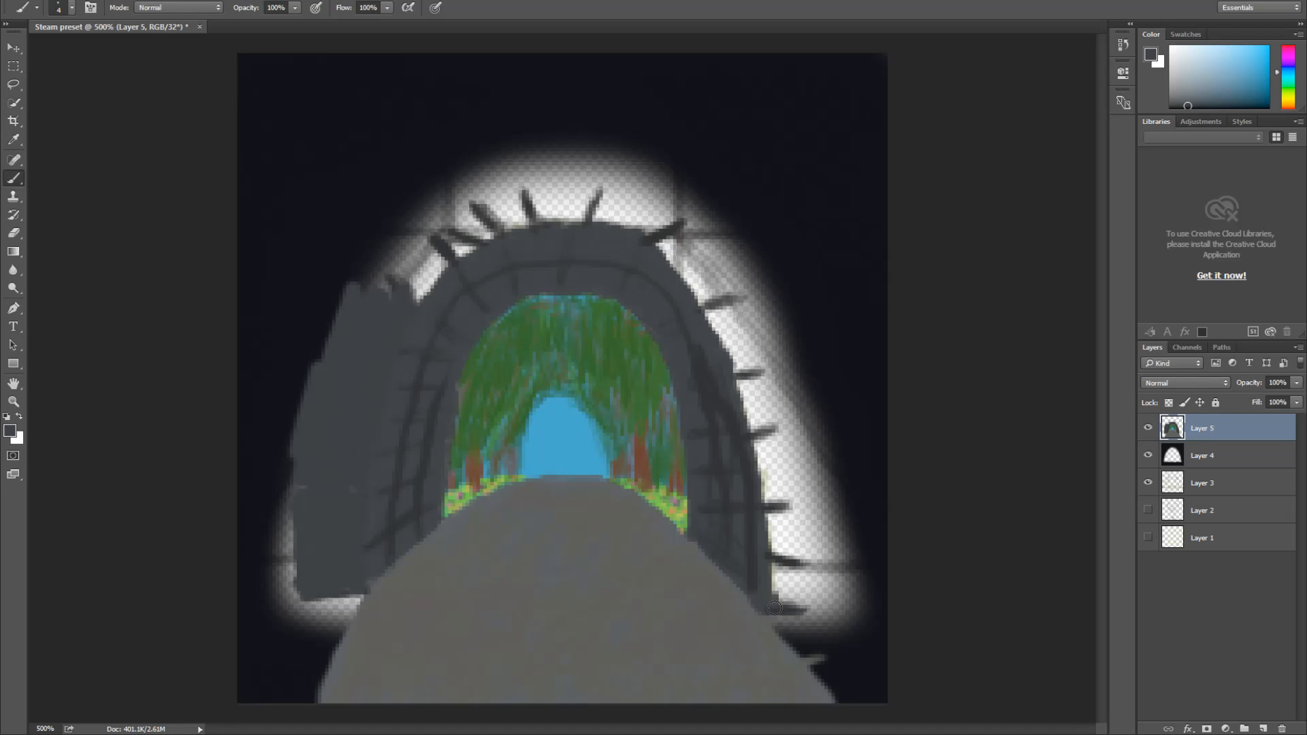
Fill the tunnel wall outside the outer arch's right side with the same grey, from the base to the upper curve
mouse_move(770, 606)
left_mouse_down()
mouse_move(776, 528)
mouse_move(759, 445)
mouse_move(771, 479)
mouse_move(730, 337)
mouse_move(694, 285)
left_mouse_up()
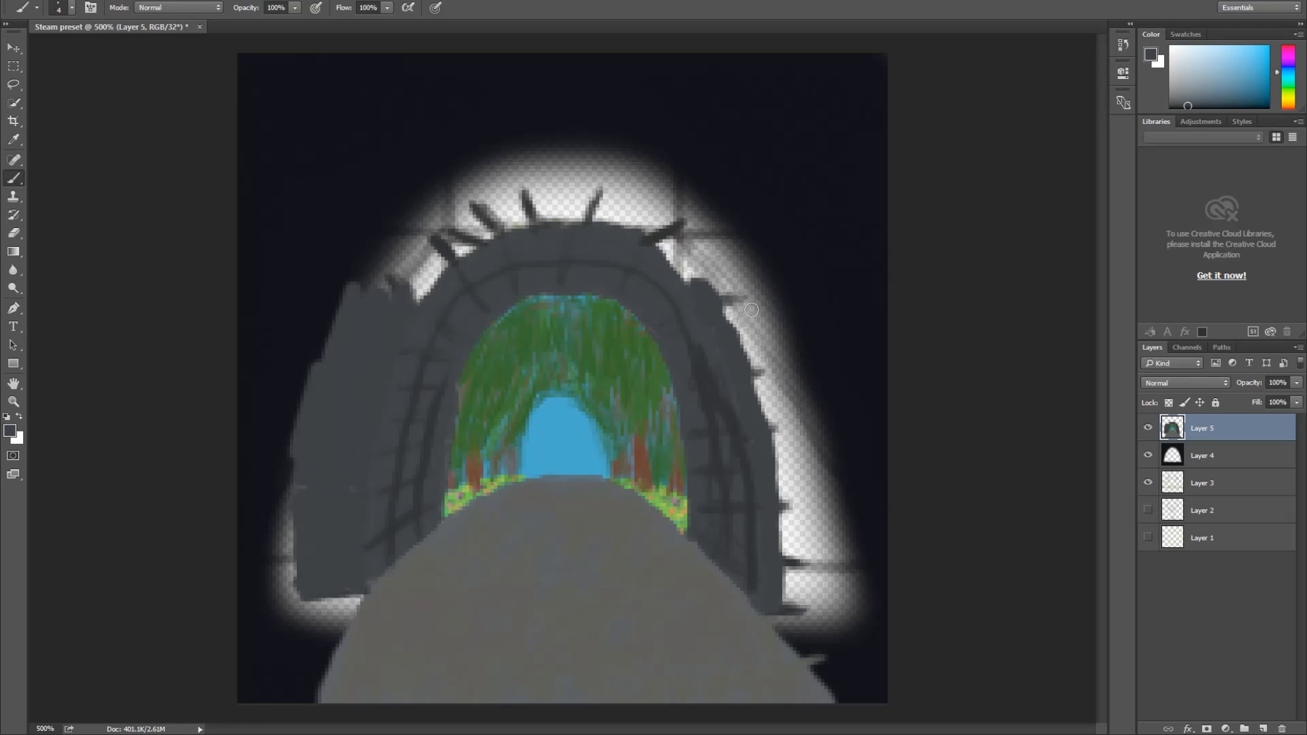
mouse_move(788, 566)
left_mouse_down()
mouse_move(813, 606)
mouse_move(786, 602)
mouse_move(830, 589)
mouse_move(827, 605)
mouse_move(837, 603)
mouse_move(789, 571)
mouse_move(786, 555)
mouse_move(817, 541)
mouse_move(784, 405)
mouse_move(834, 555)
mouse_move(818, 530)
left_mouse_up()
mouse_move(799, 393)
left_mouse_down()
mouse_move(773, 335)
mouse_move(750, 333)
mouse_move(752, 321)
mouse_move(739, 331)
mouse_move(770, 500)
mouse_move(788, 526)
mouse_move(796, 497)
mouse_move(783, 497)
mouse_move(807, 538)
left_mouse_up()
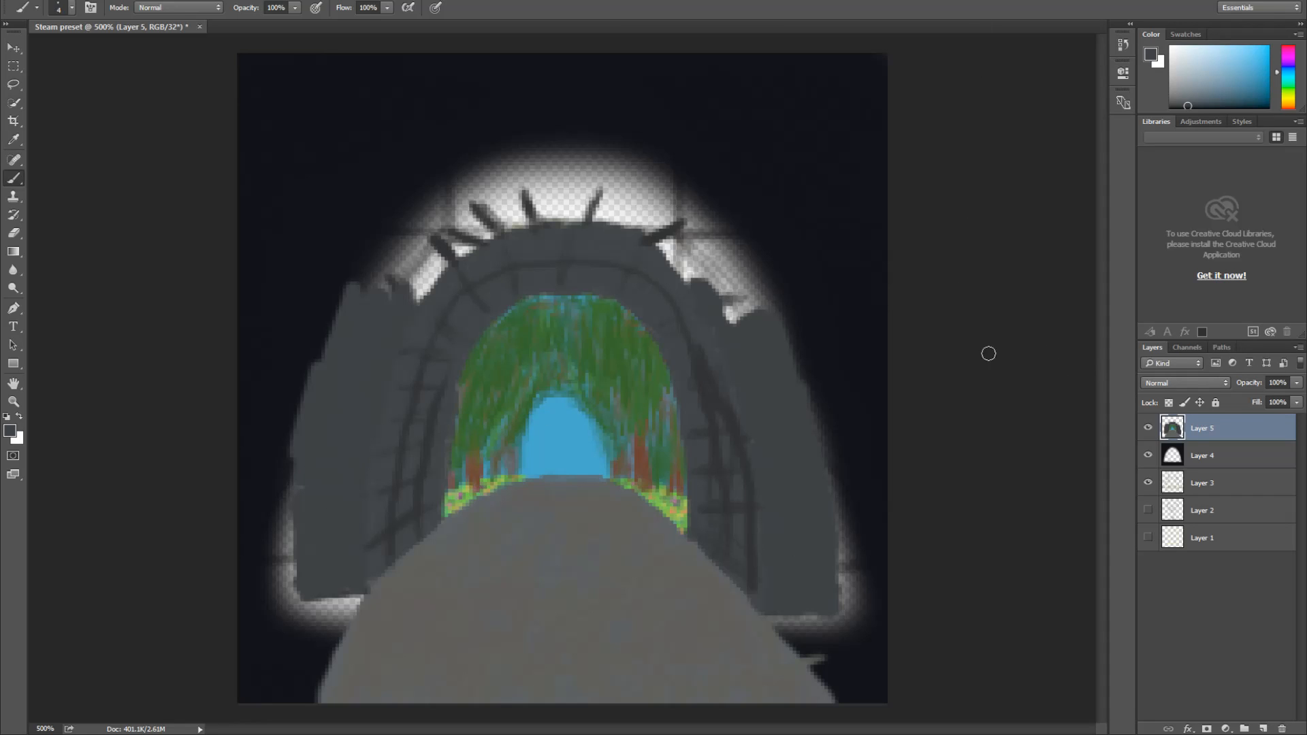
Draw roughly horizontal stone joints in a darker grey across the left and right tunnel walls and at the right wall's foot
left_click(1183, 107)
mouse_move(300, 488)
left_mouse_down()
mouse_move(365, 487)
mouse_move(339, 470)
mouse_move(369, 449)
mouse_move(300, 451)
mouse_move(373, 450)
left_mouse_up()
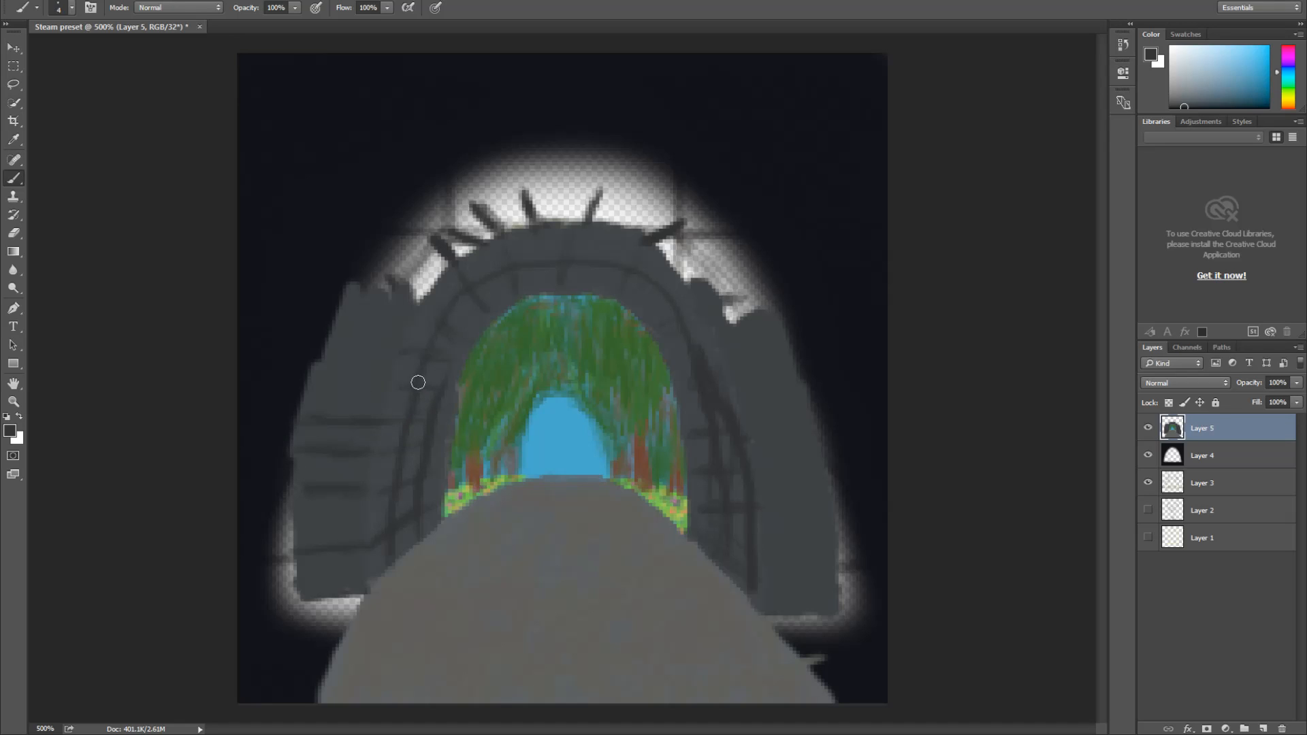
left_click_drag(298, 360, 322, 357)
left_click_drag(407, 349, 345, 337)
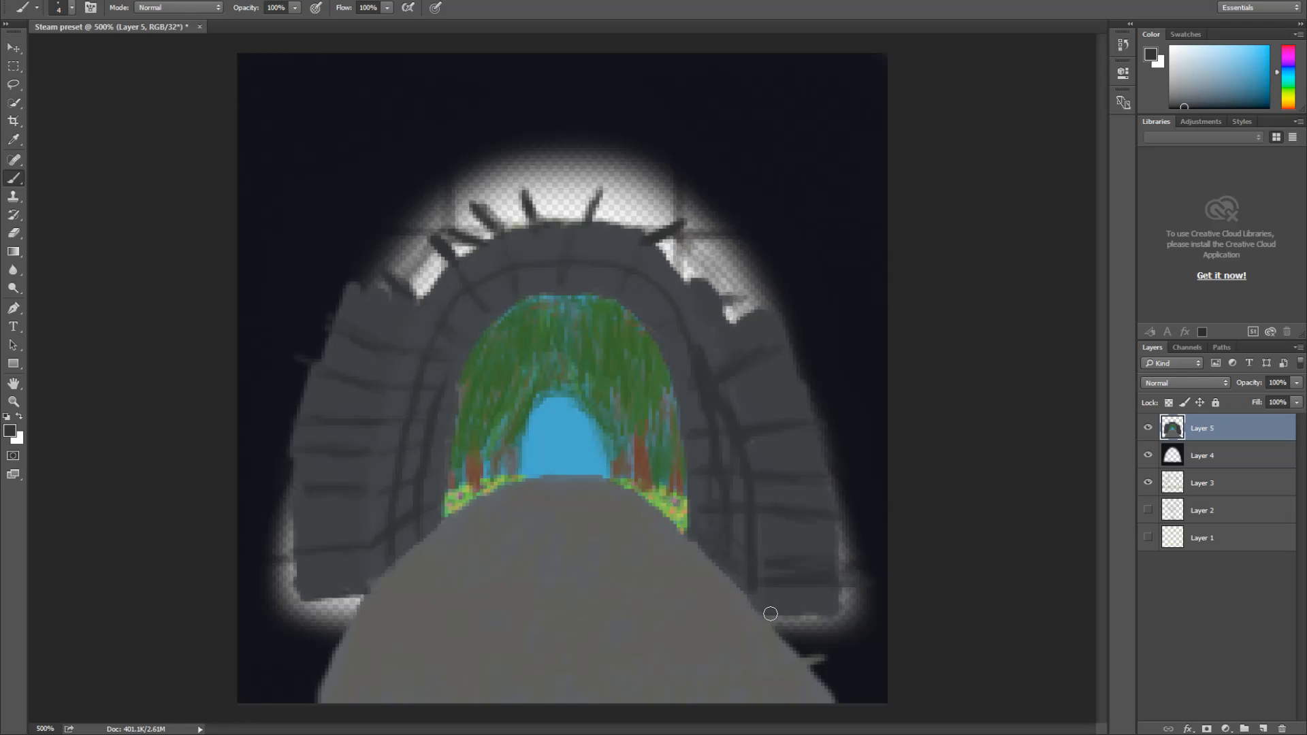
mouse_move(773, 610)
left_mouse_down()
mouse_move(859, 620)
mouse_move(778, 617)
mouse_move(784, 637)
mouse_move(783, 626)
mouse_move(831, 624)
left_mouse_up()
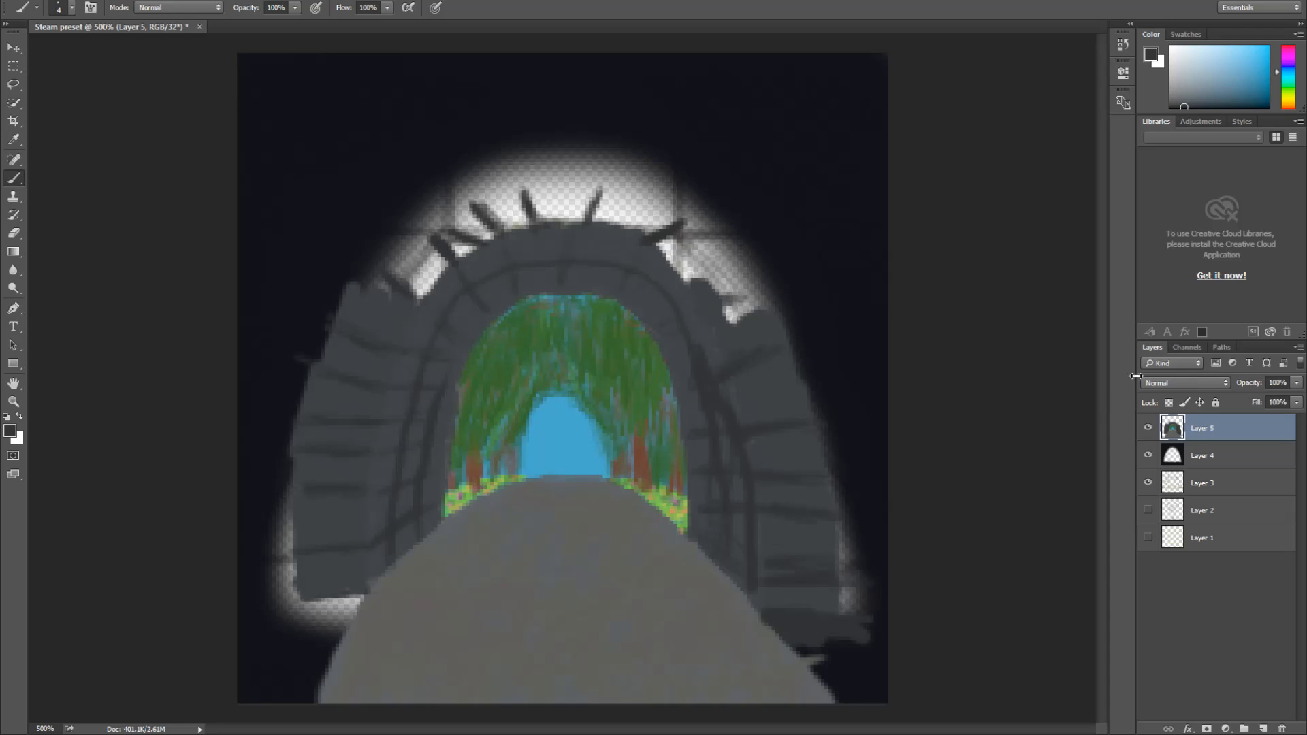
Choose a dark muted green, paint grass patches at the foot of both tunnel walls beside the path, and hide the side panels
left_click(1197, 97)
left_click_drag(1288, 108, 1195, 106)
left_click(1208, 104)
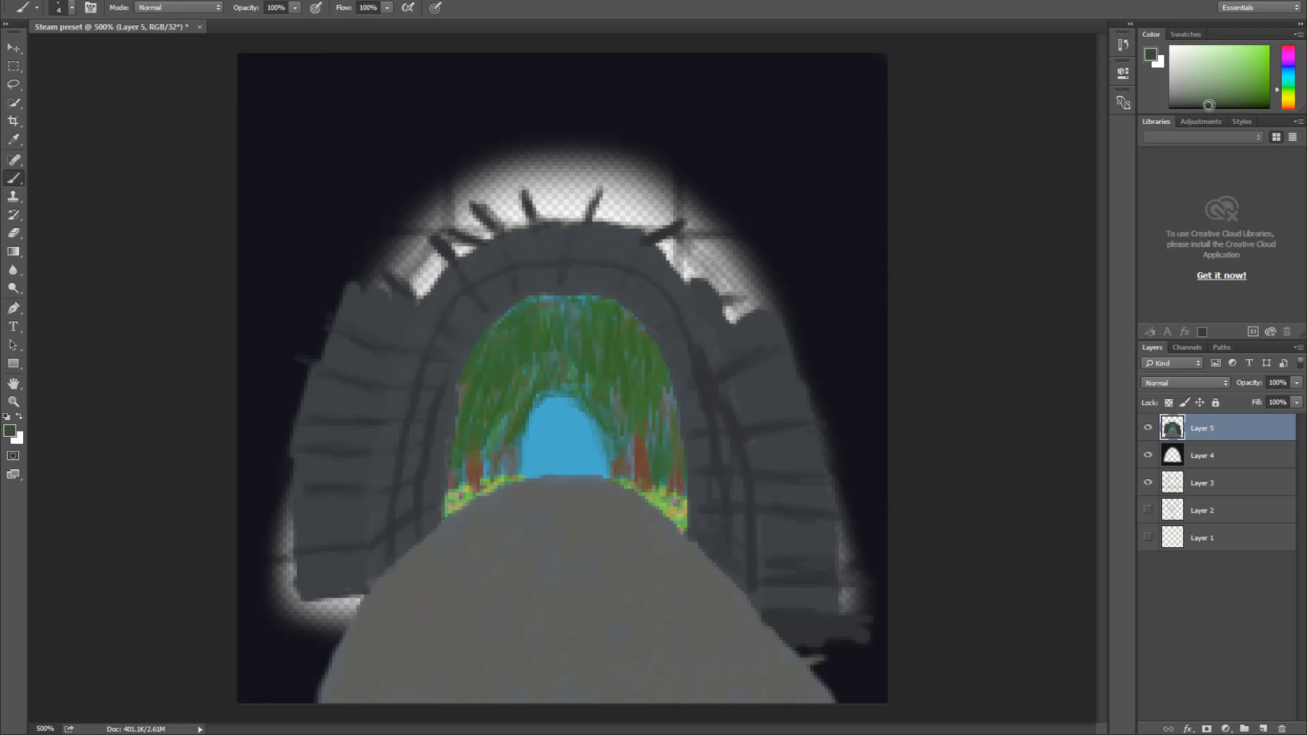
mouse_move(807, 624)
left_mouse_down()
mouse_move(776, 629)
mouse_move(843, 629)
mouse_move(803, 639)
mouse_move(808, 651)
mouse_move(778, 631)
mouse_move(821, 663)
mouse_move(827, 645)
mouse_move(865, 642)
mouse_move(844, 628)
mouse_move(831, 645)
mouse_move(816, 637)
mouse_move(845, 665)
left_mouse_up()
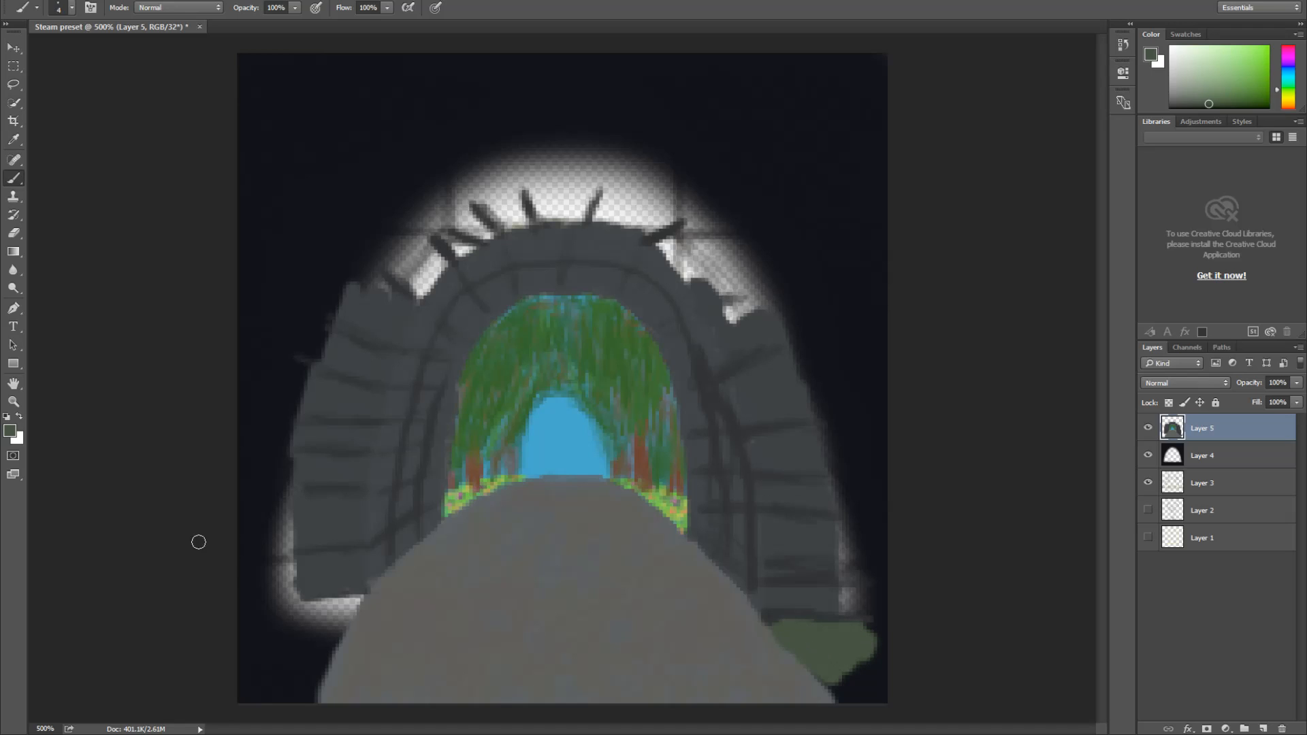
mouse_move(351, 600)
left_mouse_down()
mouse_move(336, 645)
mouse_move(330, 625)
mouse_move(305, 633)
mouse_move(336, 600)
mouse_move(290, 611)
mouse_move(310, 607)
mouse_move(257, 623)
left_mouse_up()
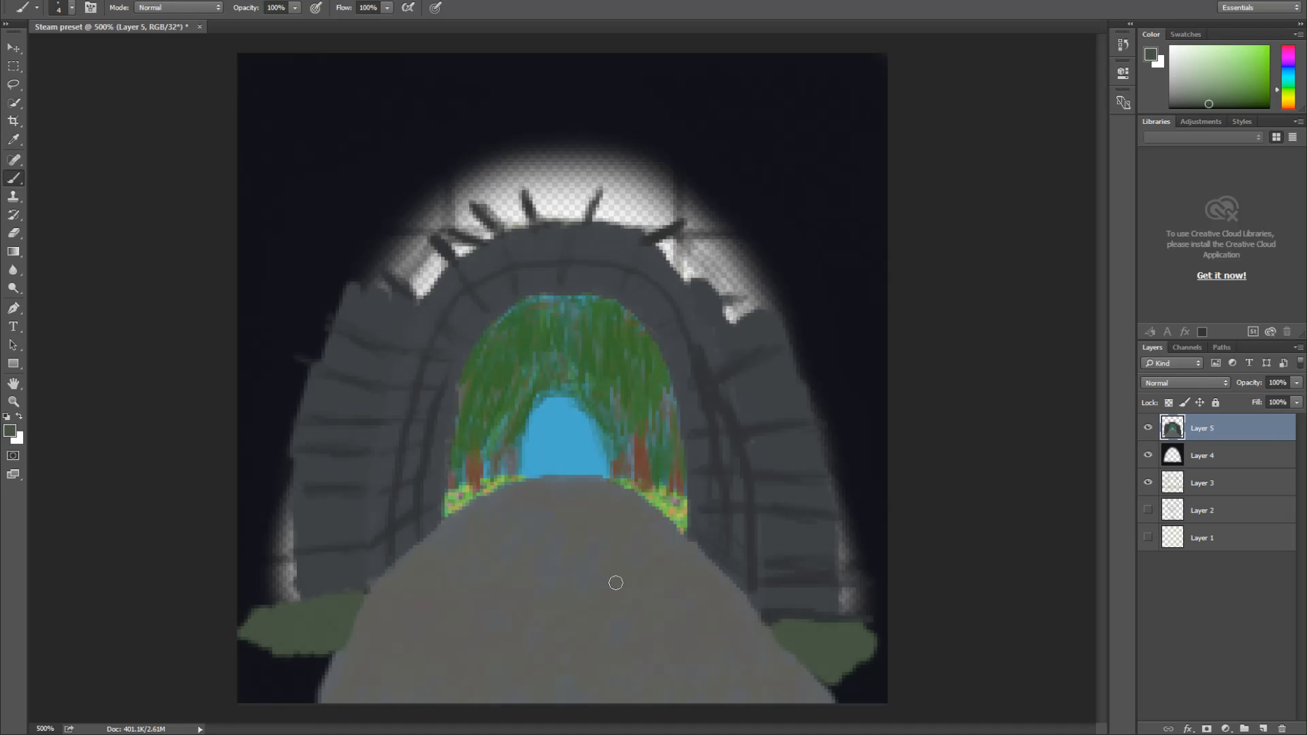
mouse_move(846, 619)
left_mouse_down()
mouse_move(914, 634)
mouse_move(854, 626)
mouse_move(864, 655)
mouse_move(895, 680)
left_mouse_up()
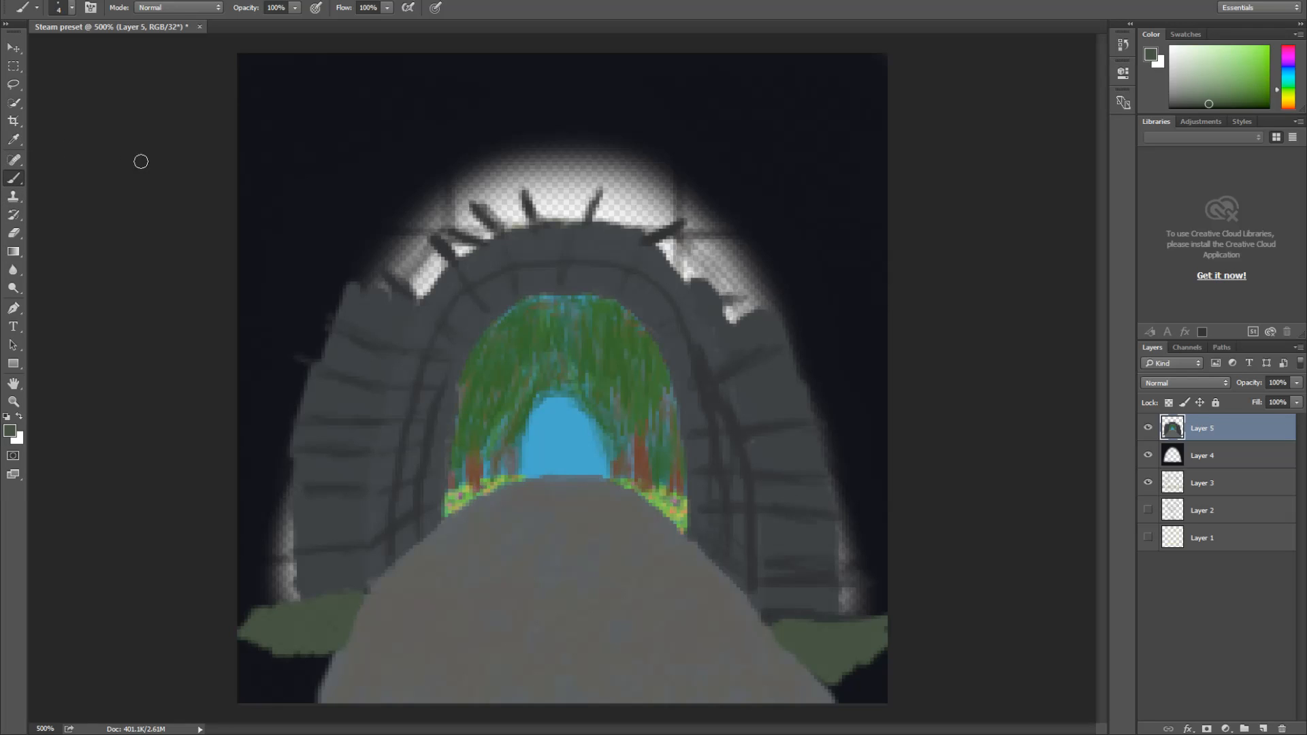
key("shift+Tab")
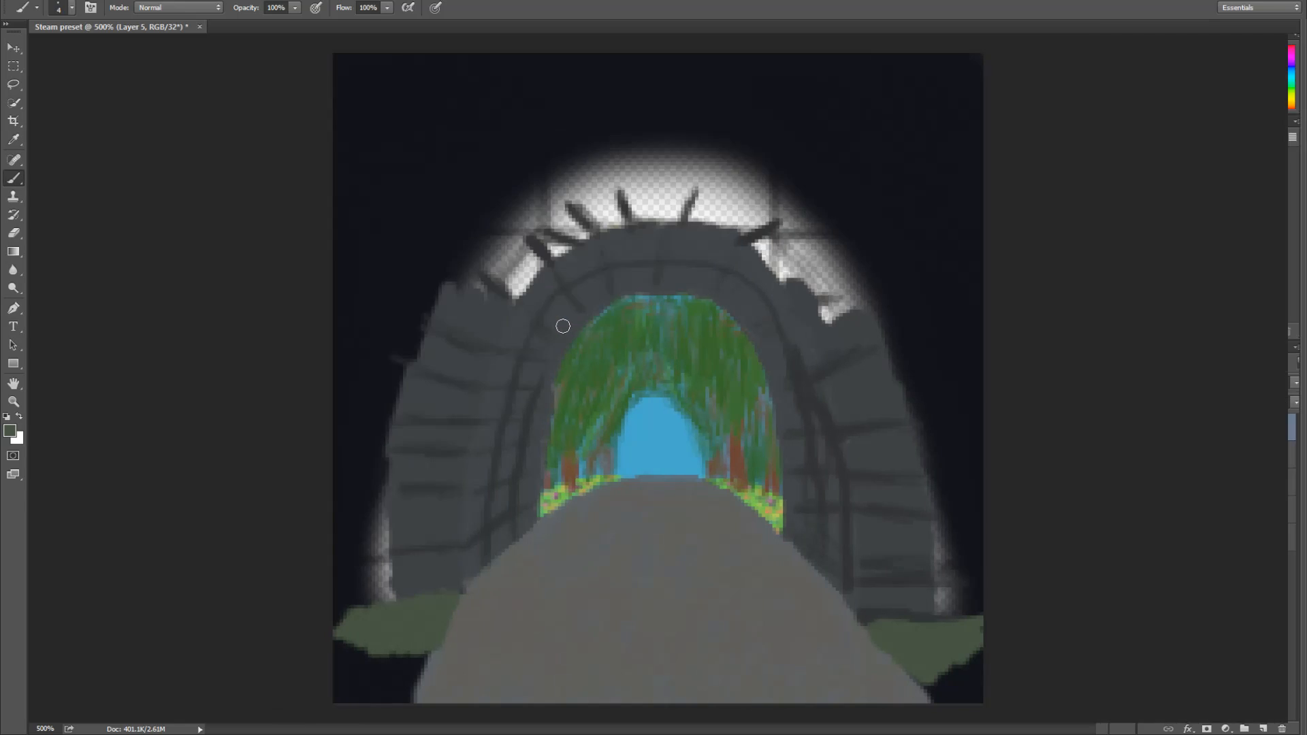